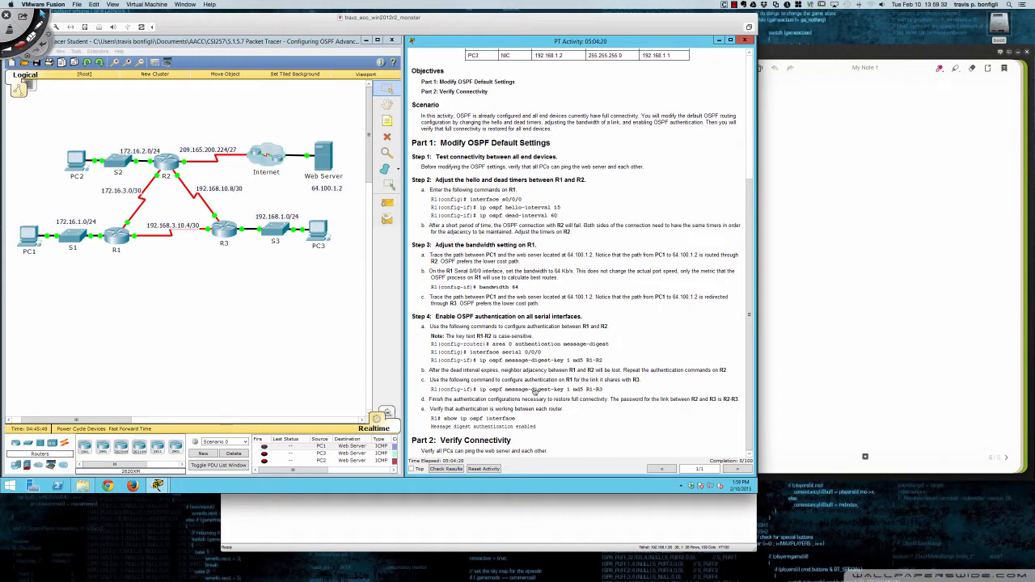
- Review the activity instructions and addressing table, and open the Command Prompt on PC3
scroll(578, 359, "up", 5)
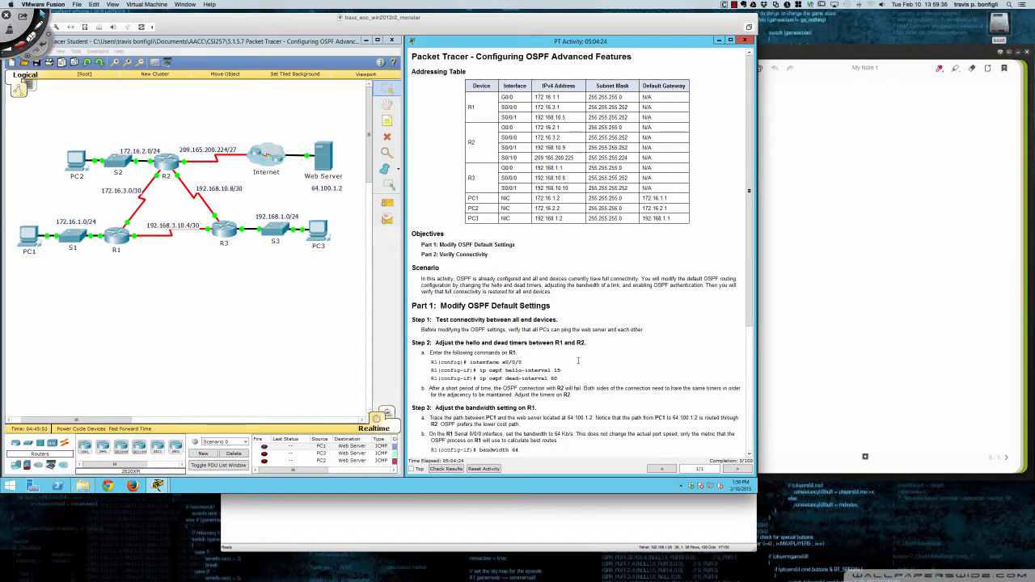
scroll(579, 360, "down", 4)
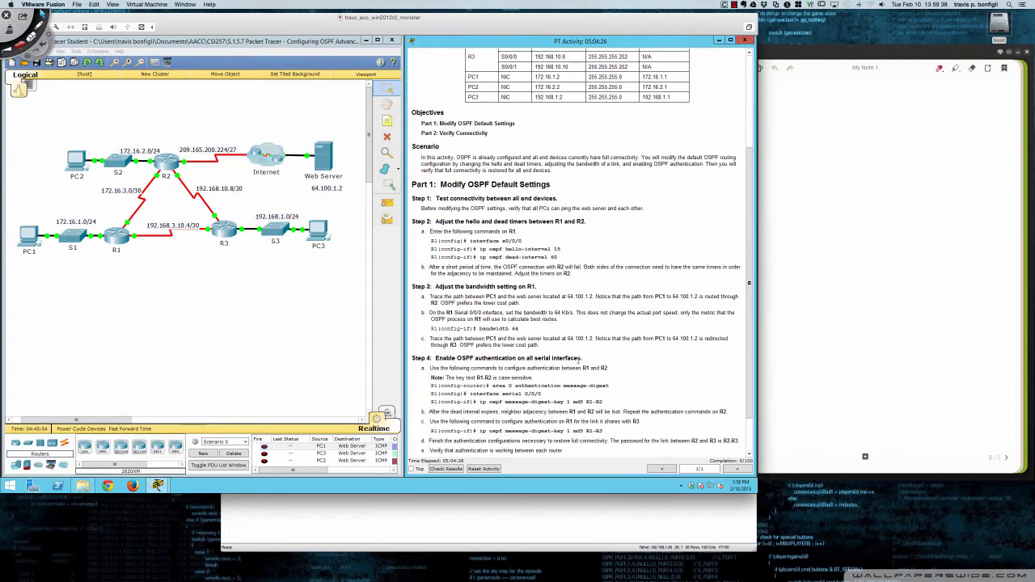
scroll(578, 359, "down", 2)
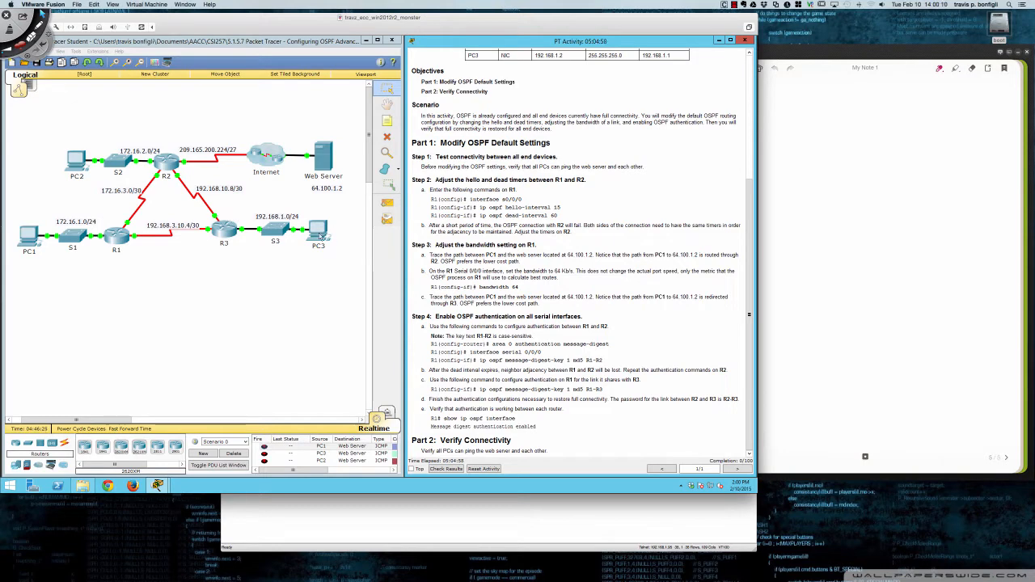
left_click(320, 234)
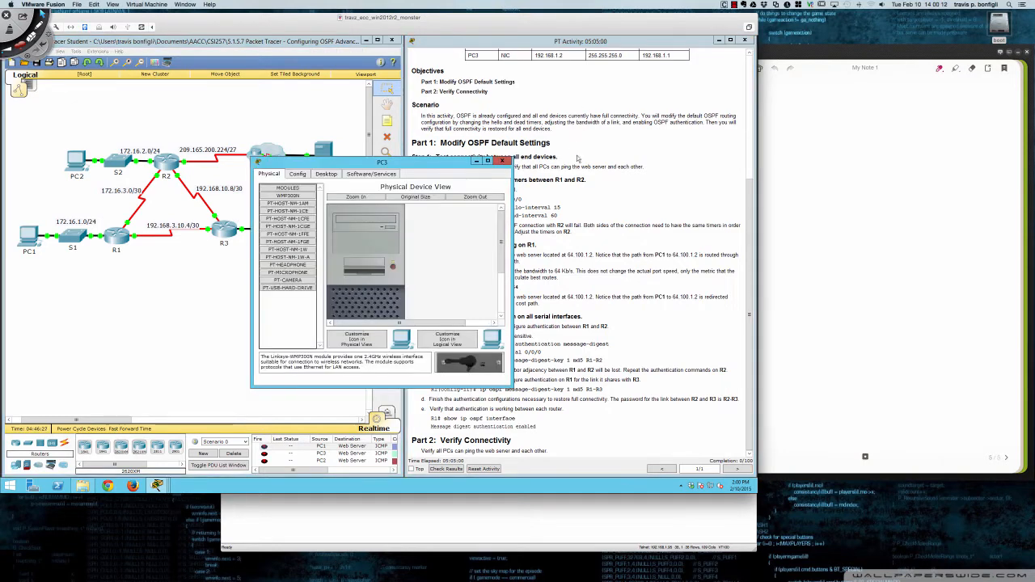
scroll(578, 159, "up", 5)
scroll(577, 158, "down", 5)
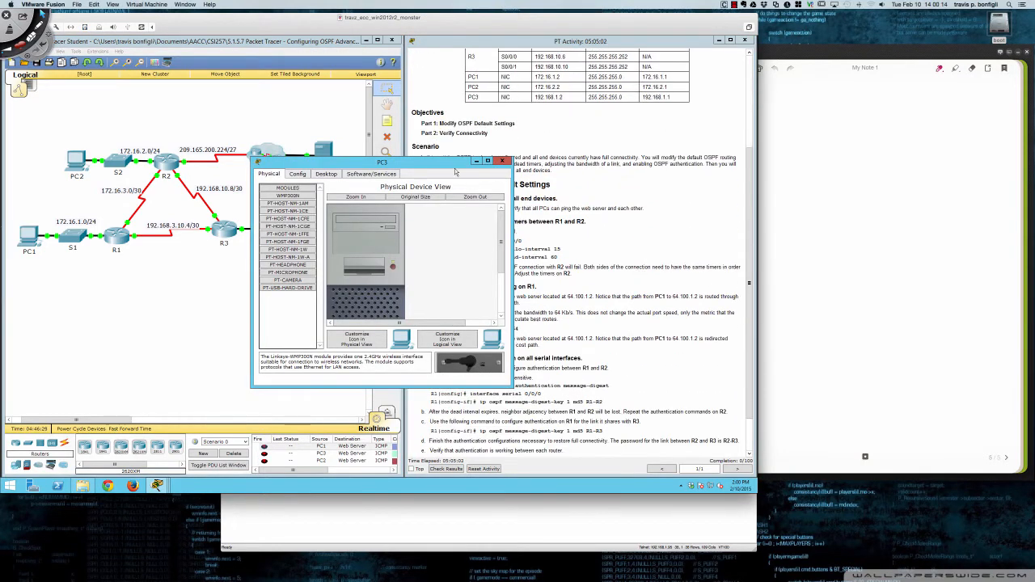
left_click(325, 175)
left_click(434, 203)
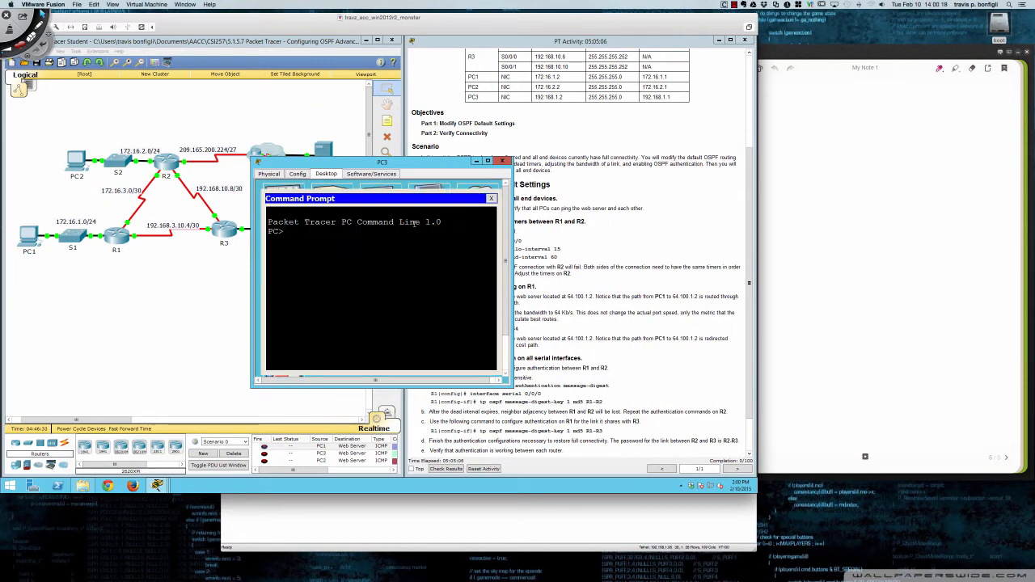
- Ping PC1 at 172.16.1.2 from PC3 to test connectivity
type("ping 172.16.1.2")
key("Return")
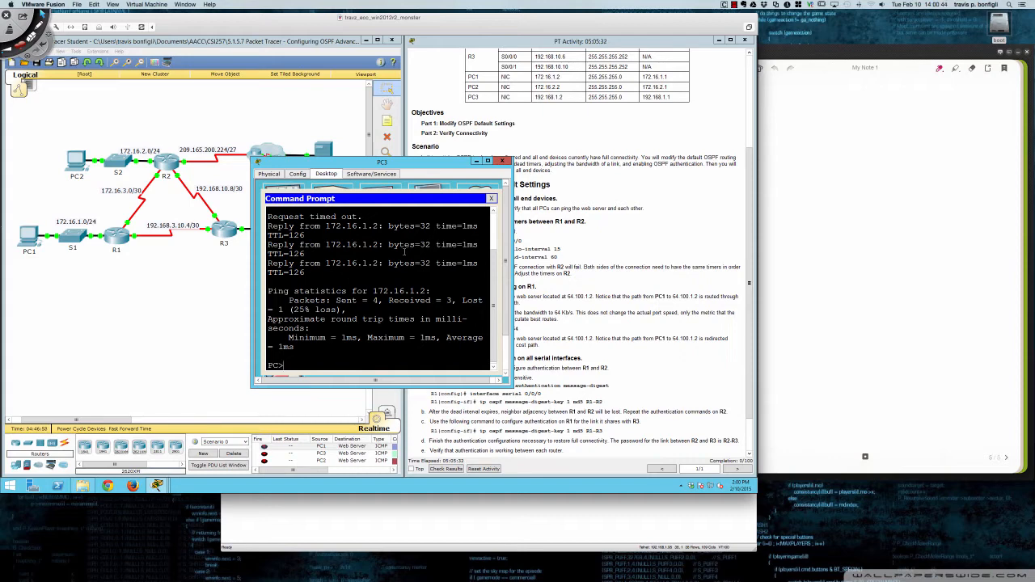
- Ping PC2 at 172.16.2.2 twice from PC3, and close the PC3 window
key("Up")
key("BackSpace")
key("BackSpace")
key("BackSpace")
type("2.2")
key("Return")
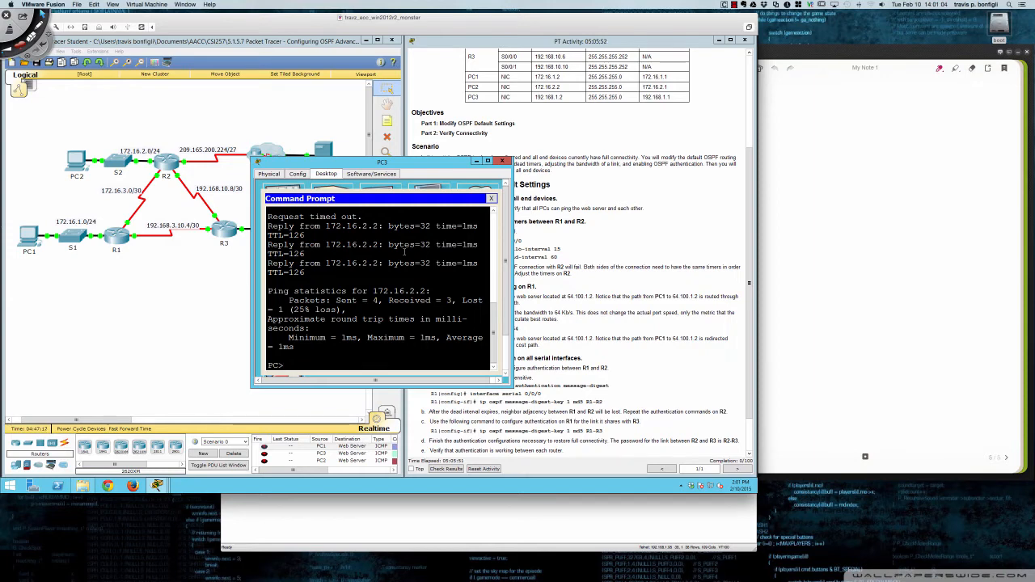
key("Up")
key("Return")
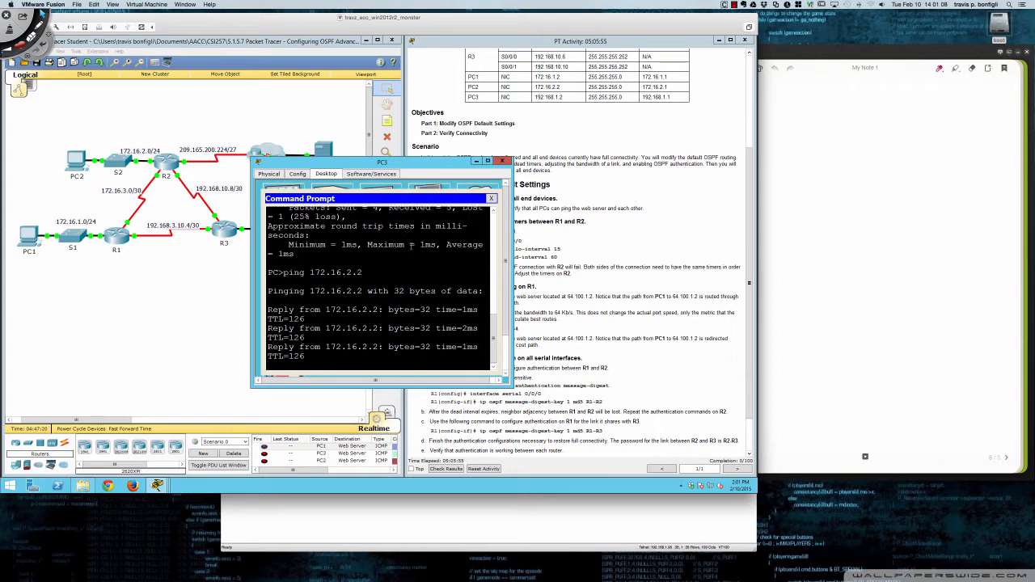
left_click(502, 161)
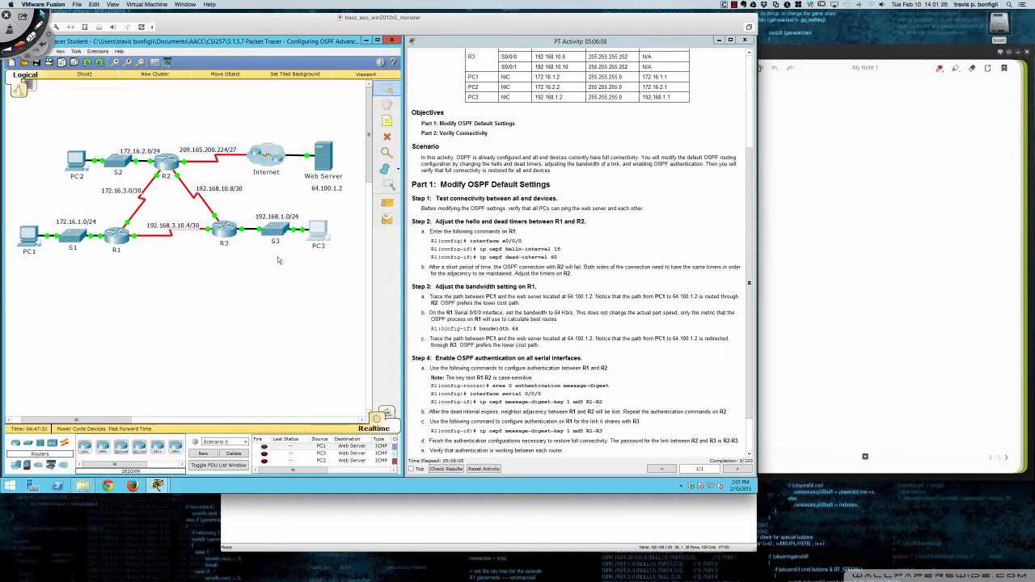
- Open R1's command-line interface in a widened window below the topology and bring up its prompt
left_click(116, 239)
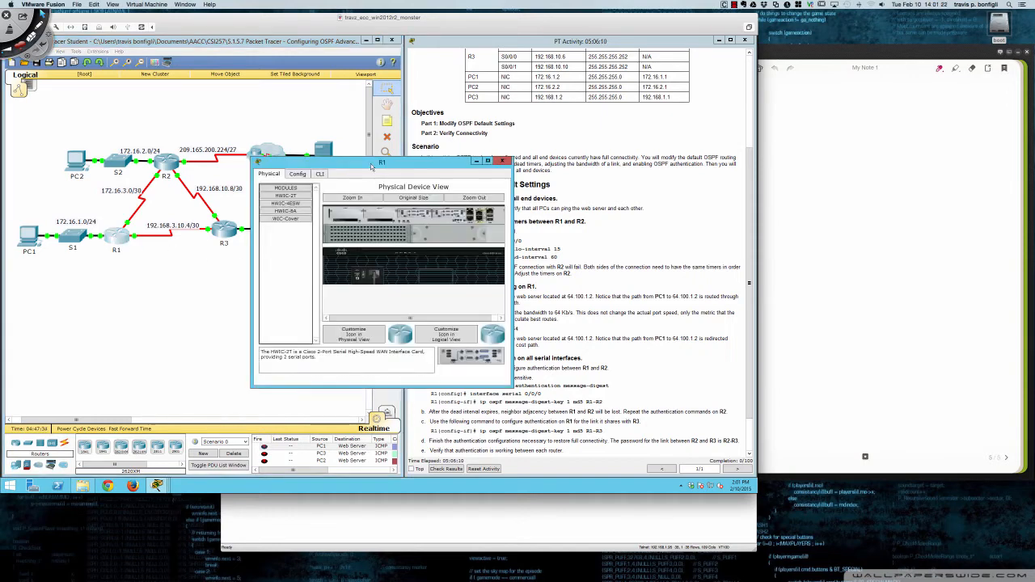
left_click_drag(371, 161, 123, 252)
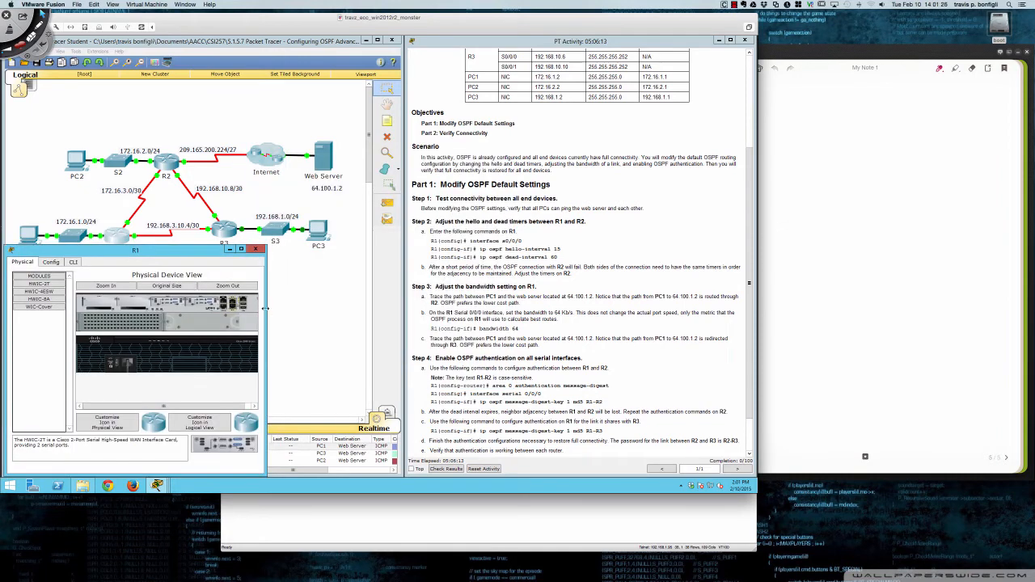
left_click_drag(265, 311, 409, 308)
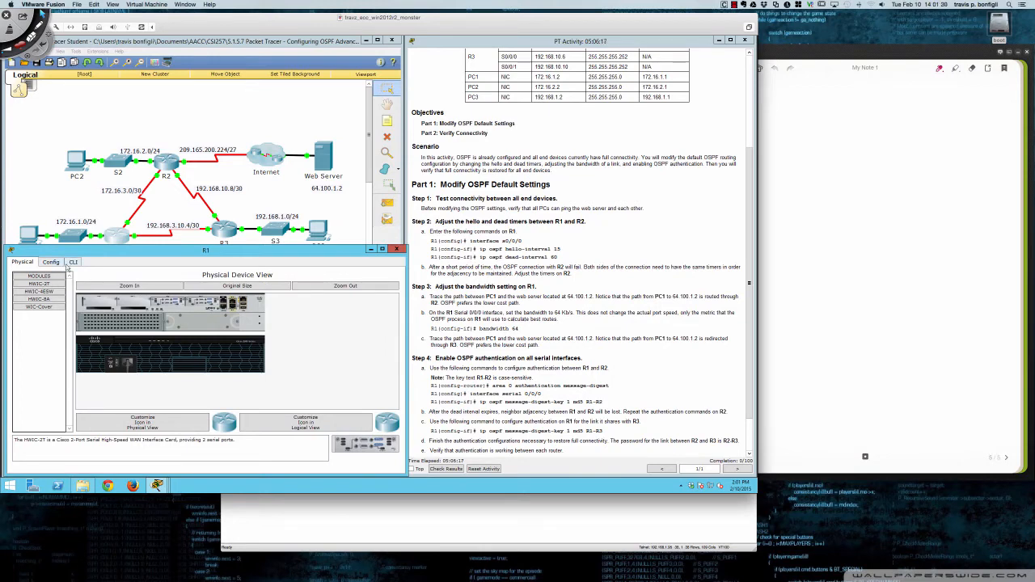
left_click(73, 264)
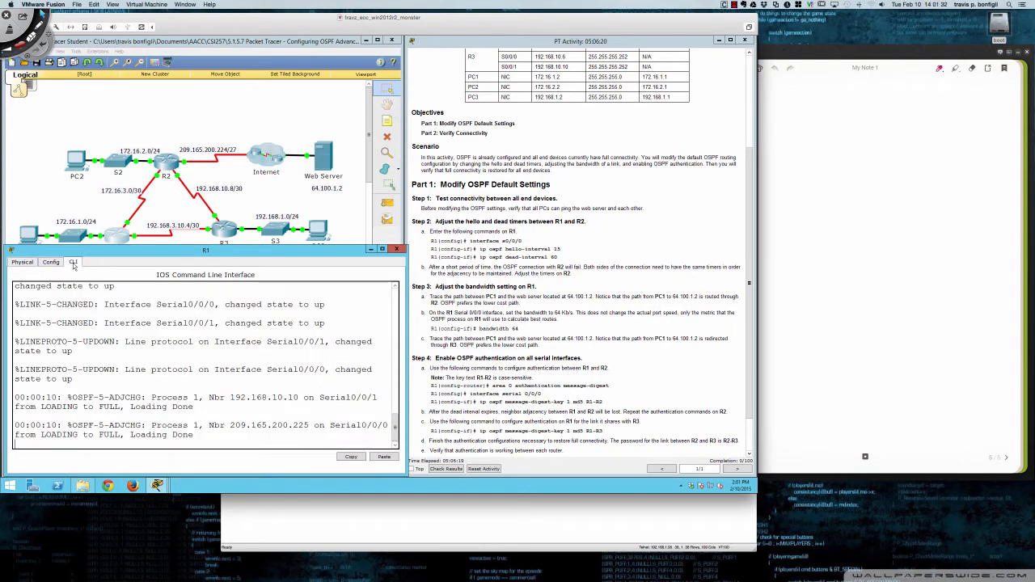
key("Return")
key("Return")
key("Return")
key("Return")
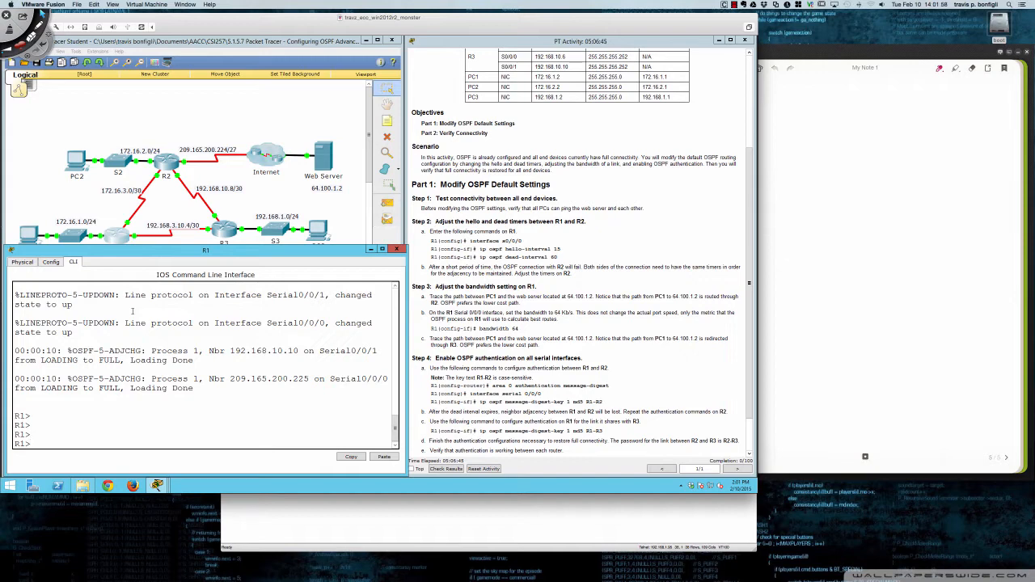
key("Return")
key("Return")
key("Return")
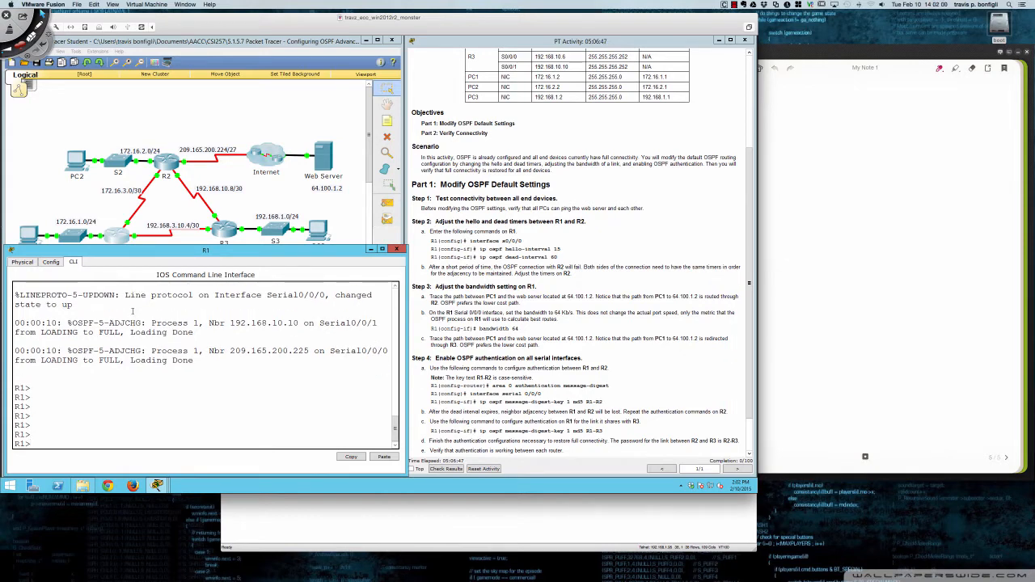
- Enter privileged and global configuration mode on R1, and open interface s0/0/0 for configuration
type("en")
key("Return")
type("conf t")
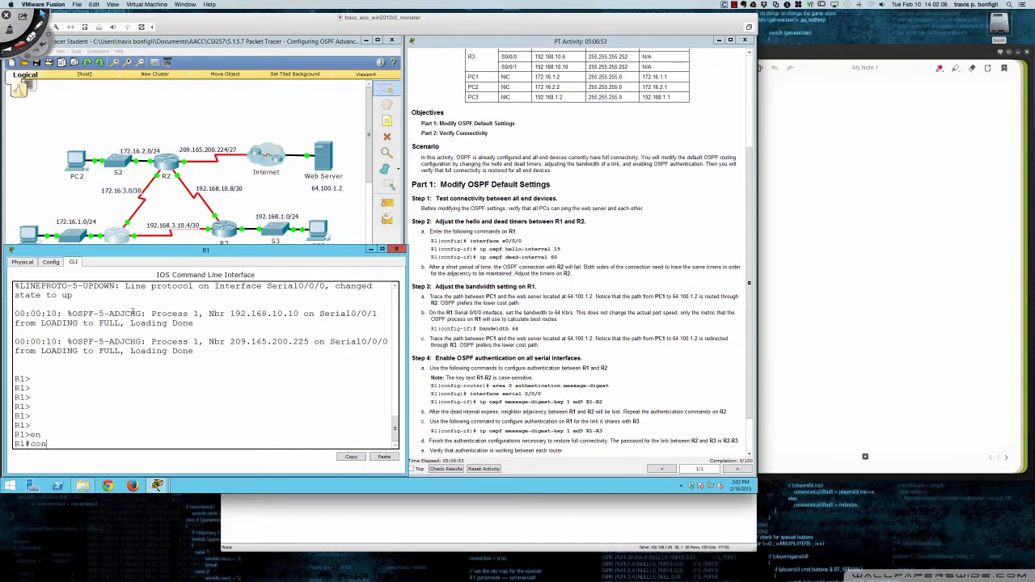
key("Return")
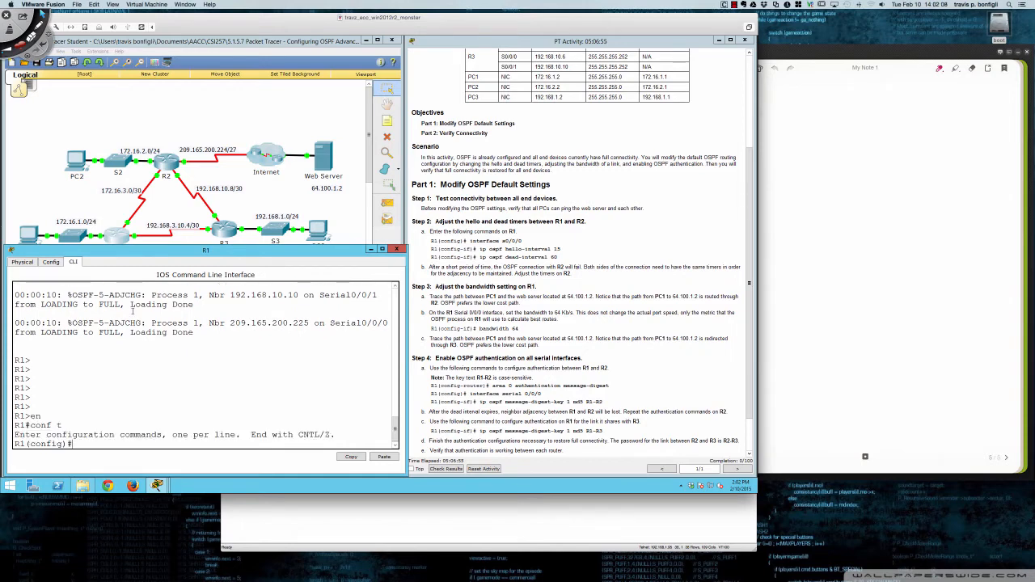
type("int s0/0/0")
key("Return")
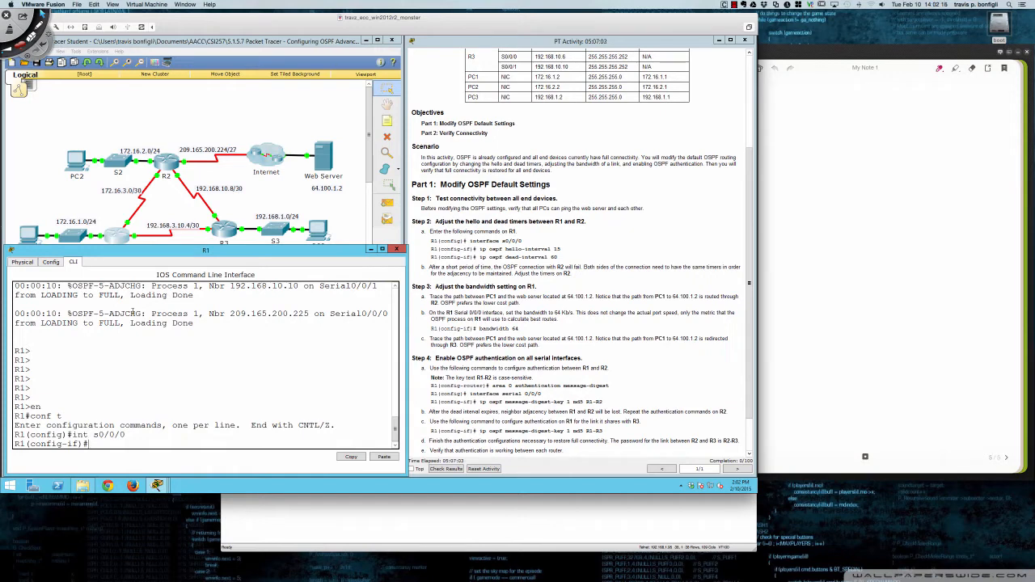
- Set the OSPF hello interval on R1's s0/0/0 interface to 15
type("ip ospf hel")
key("Tab")
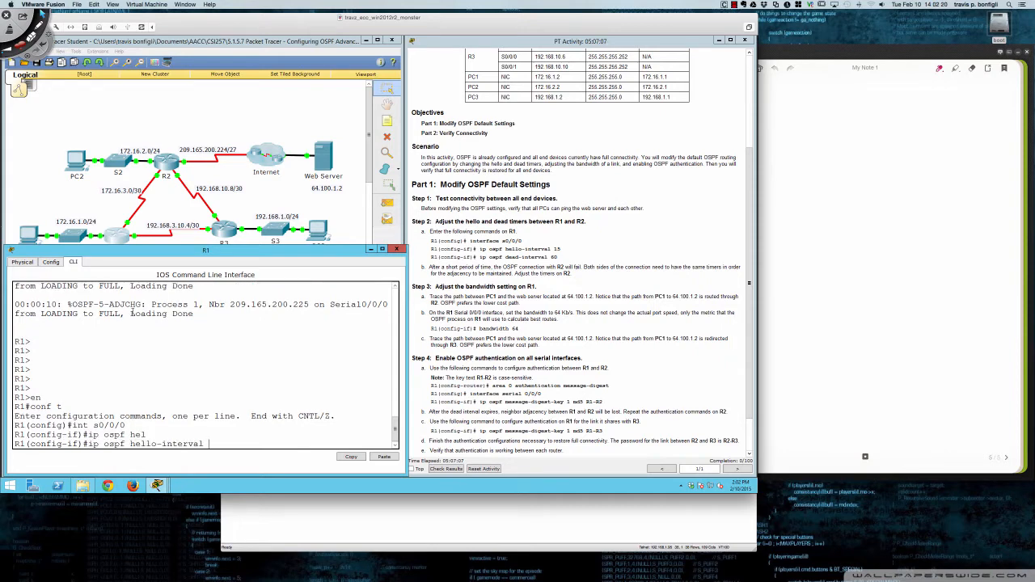
type("15")
key("Return")
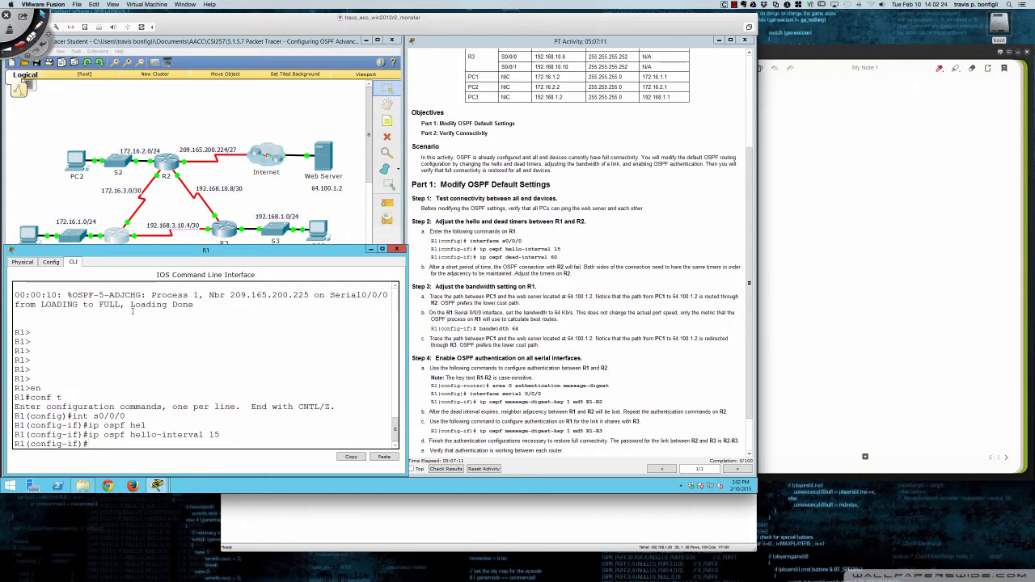
- Set the OSPF dead interval on R1's s0/0/0 interface to 50
key("Up")
key("BackSpace")
key("BackSpace")
key("BackSpace")
key("BackSpace")
key("BackSpace")
key("BackSpace")
key("BackSpace")
key("BackSpace")
key("BackSpace")
key("BackSpace")
key("BackSpace")
key("BackSpace")
key("BackSpace")
key("BackSpace")
key("BackSpace")
key("BackSpace")
key("BackSpace")
key("BackSpace")
key("BackSpace")
key("BackSpace")
type("pf de")
key("Tab")
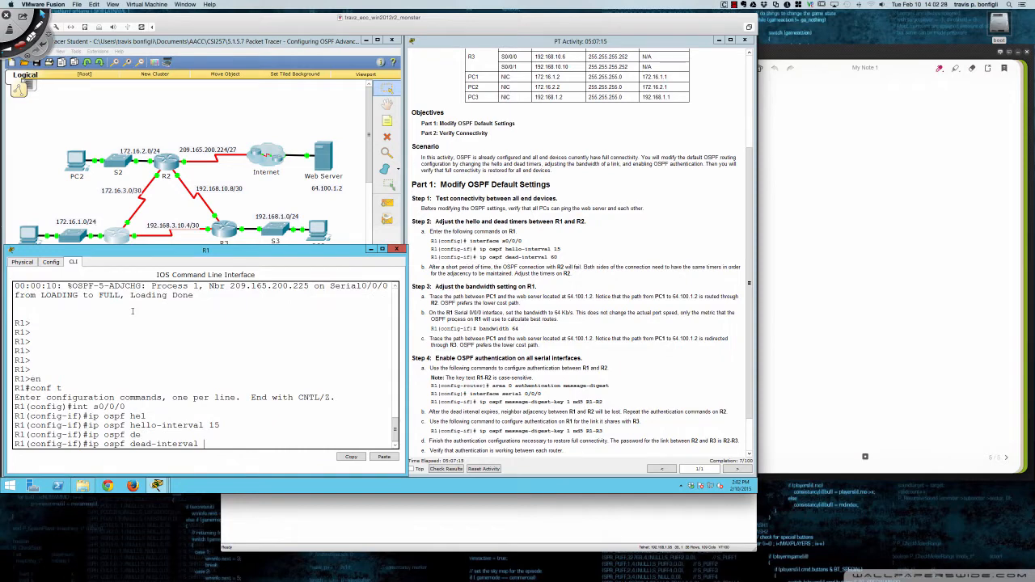
type("50")
key("Return")
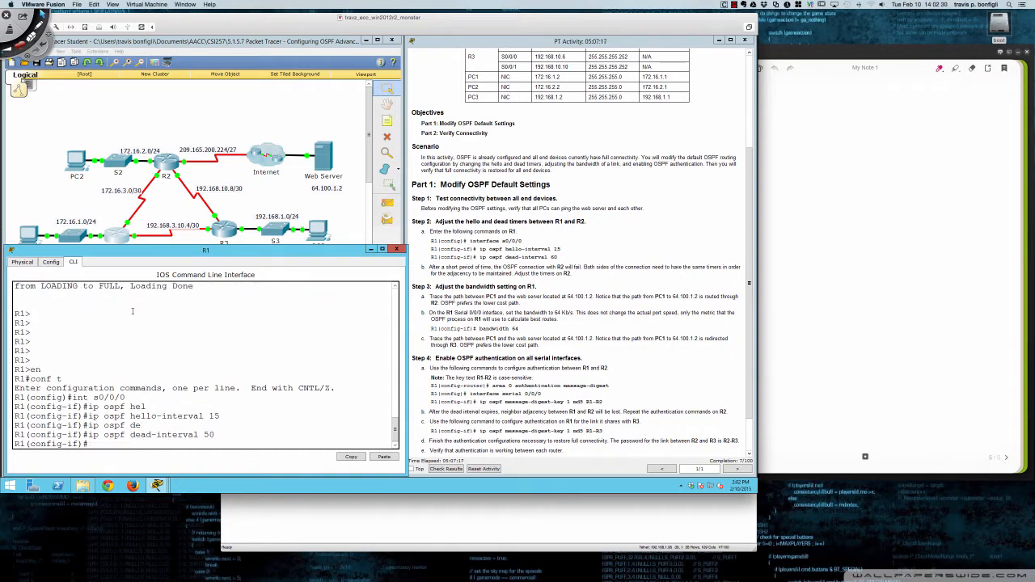
- Correct the OSPF dead interval on R1's s0/0/0 interface to 60
key("Up")
key("BackSpace")
key("BackSpace")
type("60")
key("Return")
- List R1's OSPF neighbors three times from interface configuration mode to watch the dead timer toward R2
key("Return")
key("Return")
key("Return")
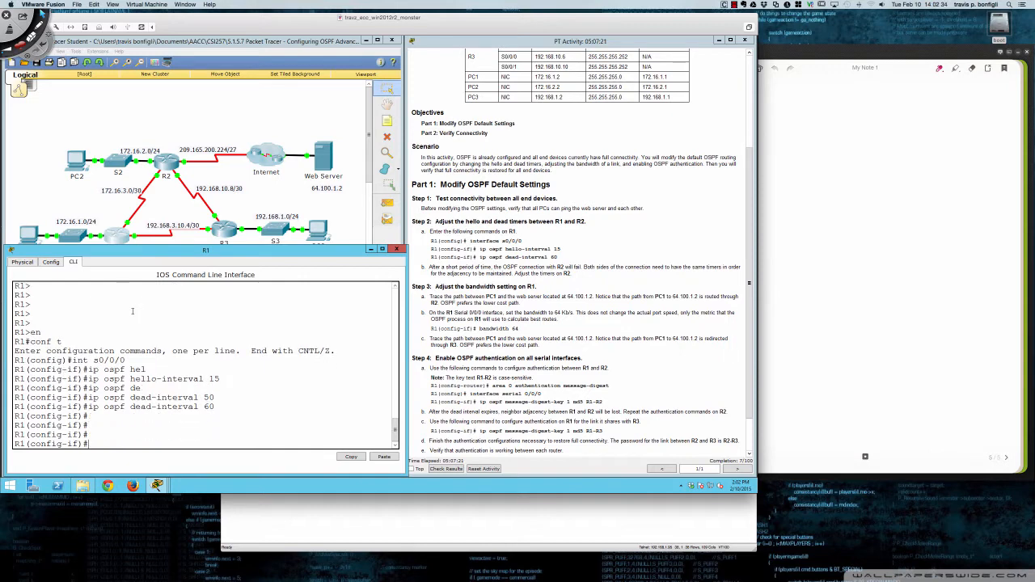
type("do sh ip ospf nei")
key("Return")
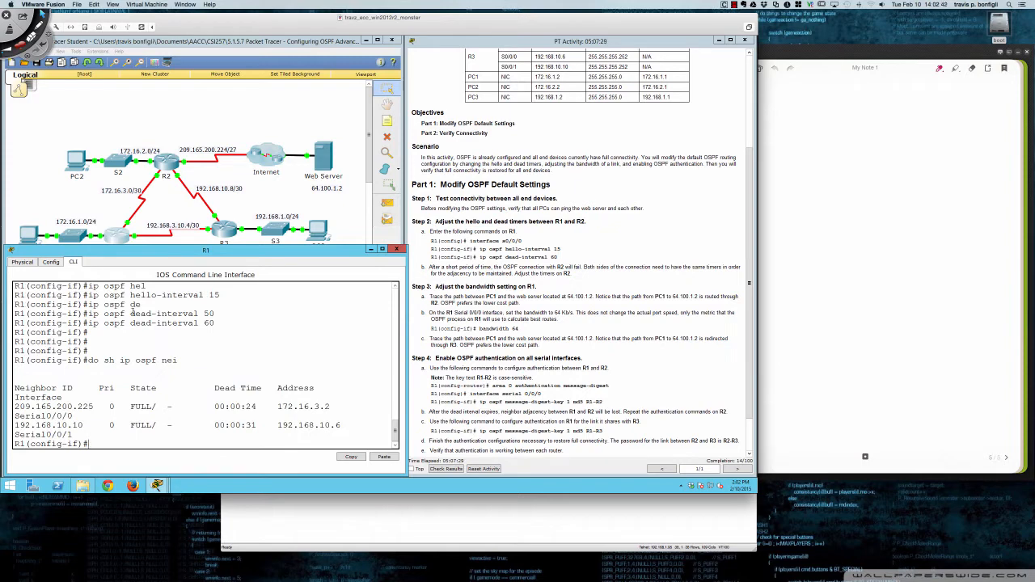
key("Up")
key("Return")
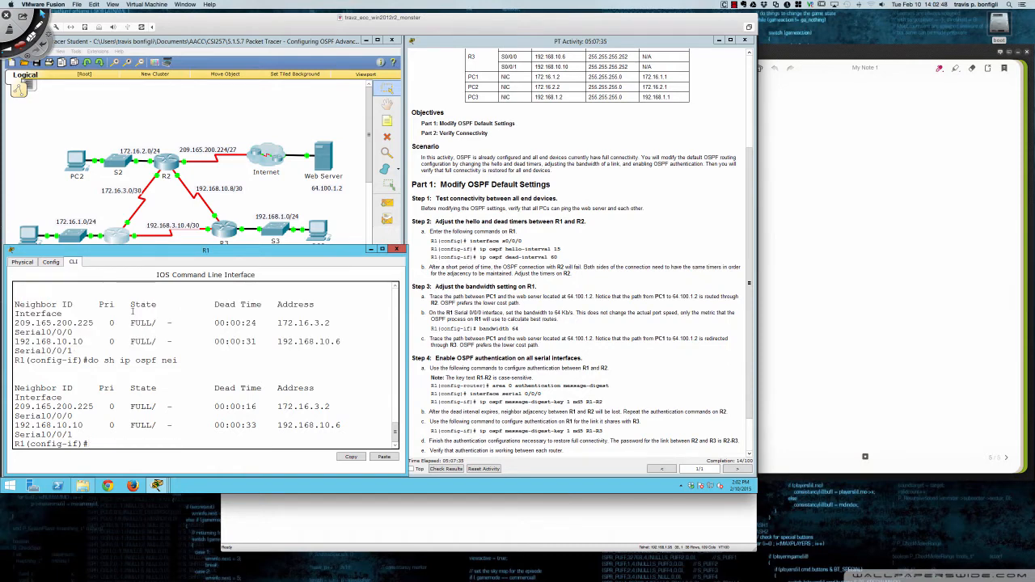
key("Up")
key("Return")
key("Return")
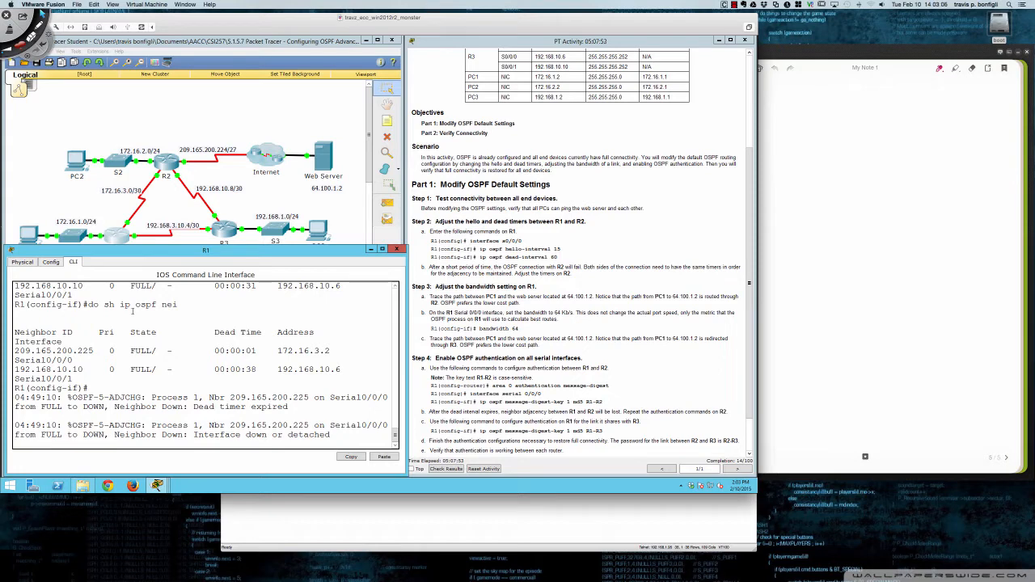
- Recheck R1's OSPF neighbor list twice, widening the router window so each entry fits on one line
key("Return")
key("Return")
key("Return")
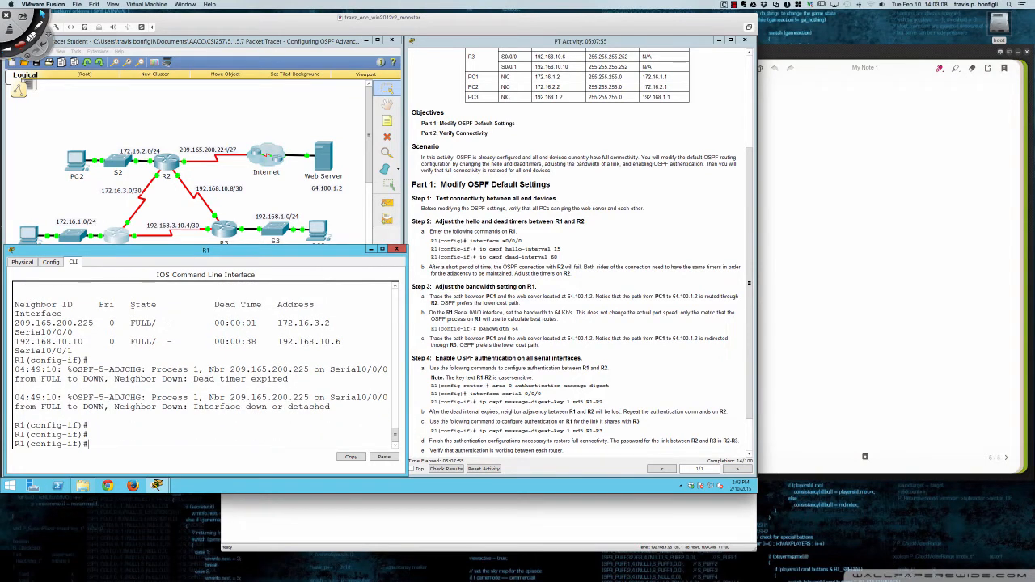
key("Up")
key("Return")
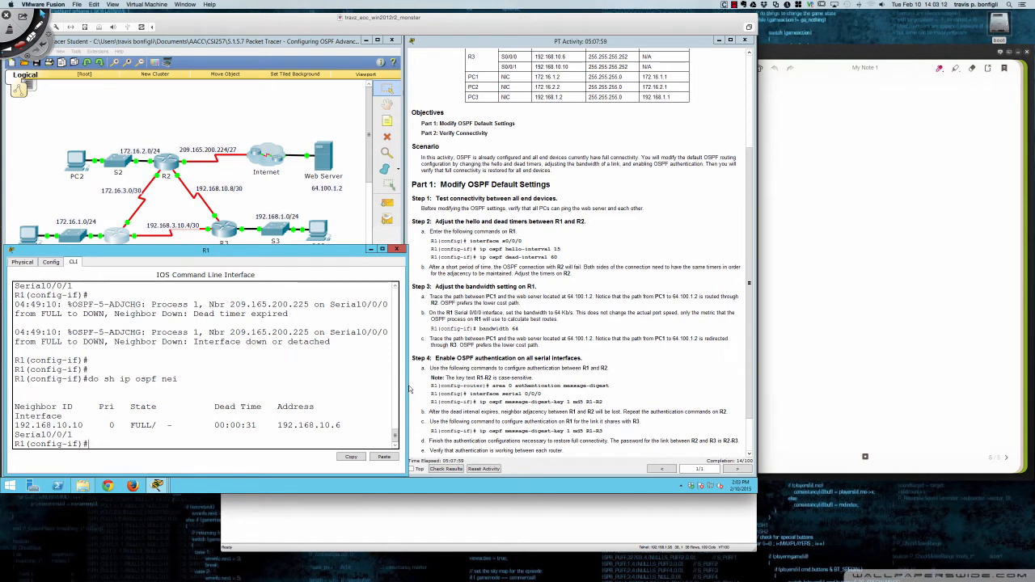
left_click_drag(409, 390, 453, 389)
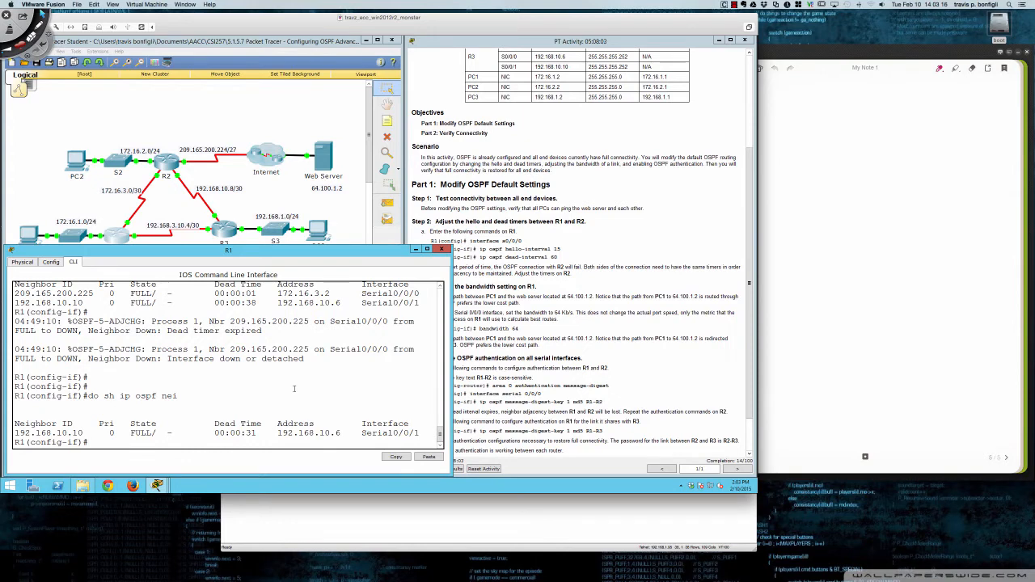
key("Up")
key("Return")
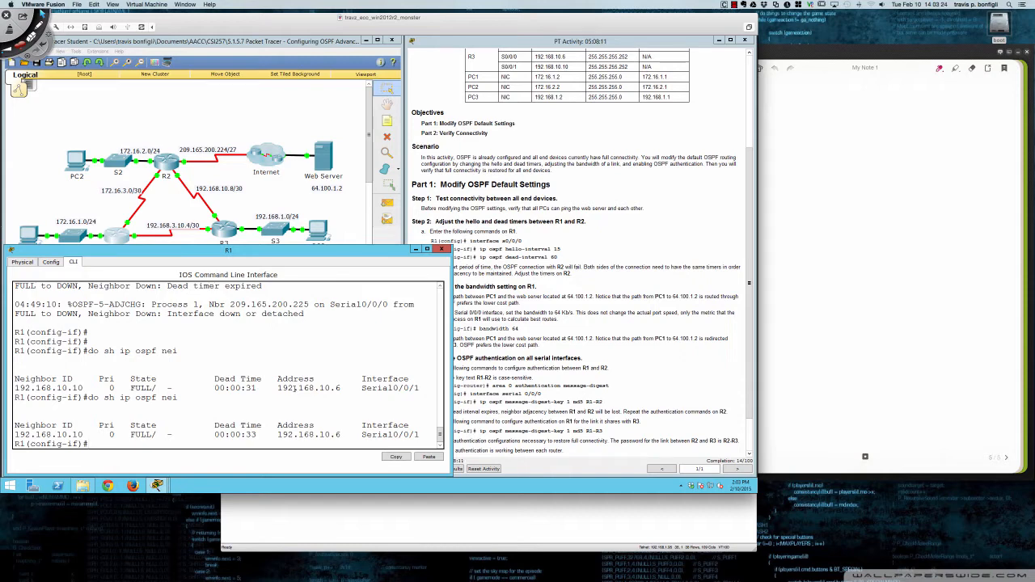
- Display the brief IP interface summary on R1 from interface configuration mode
type("do sh ip int br")
key("Return")
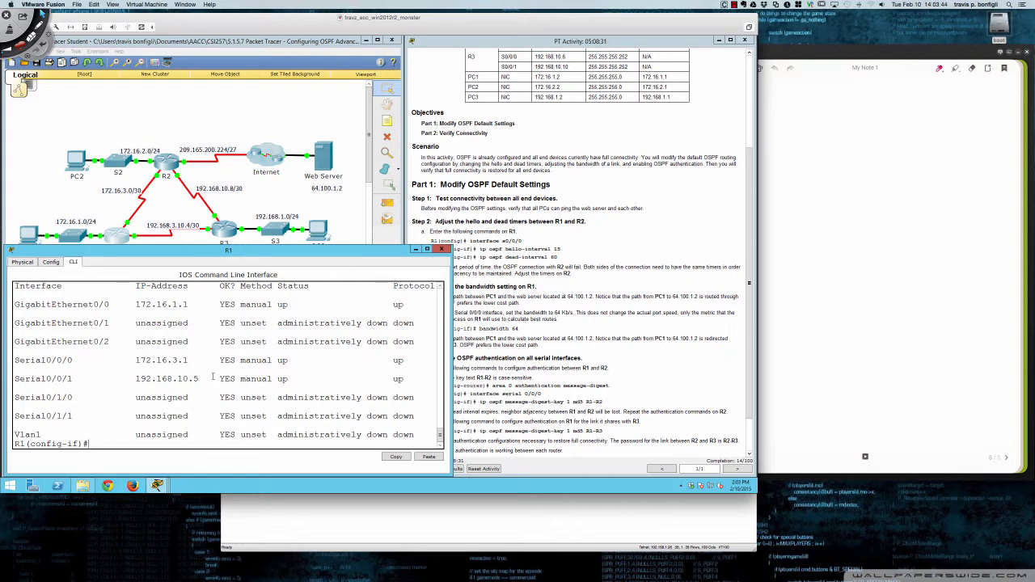
- Examine the earlier OSPF neighbor output on R1 and highlight the neighbor ID 209.165.200.225
scroll(209, 374, "up", 3)
scroll(213, 376, "down", 5)
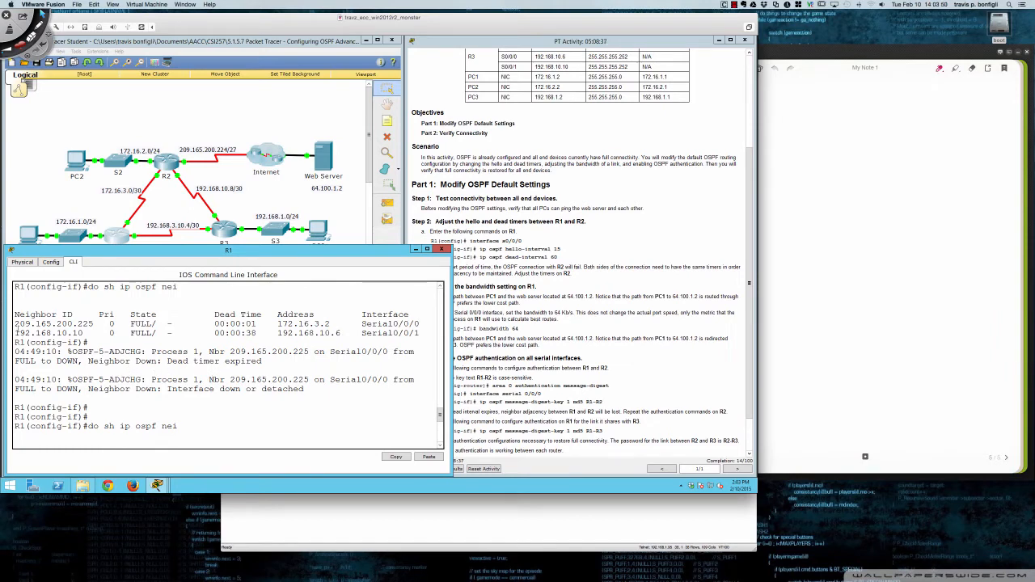
left_click_drag(15, 323, 94, 324)
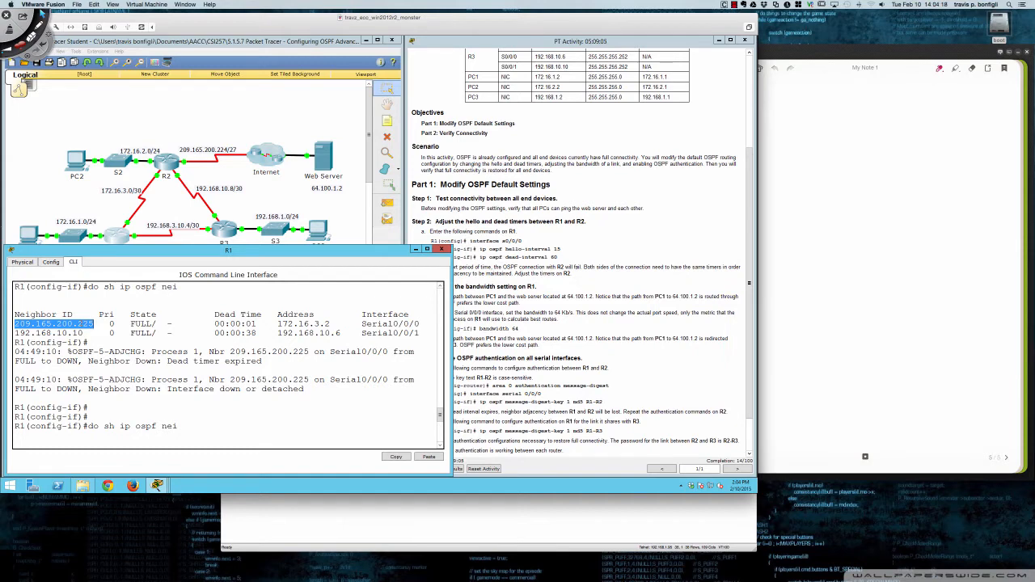
key("Return")
key("Up")
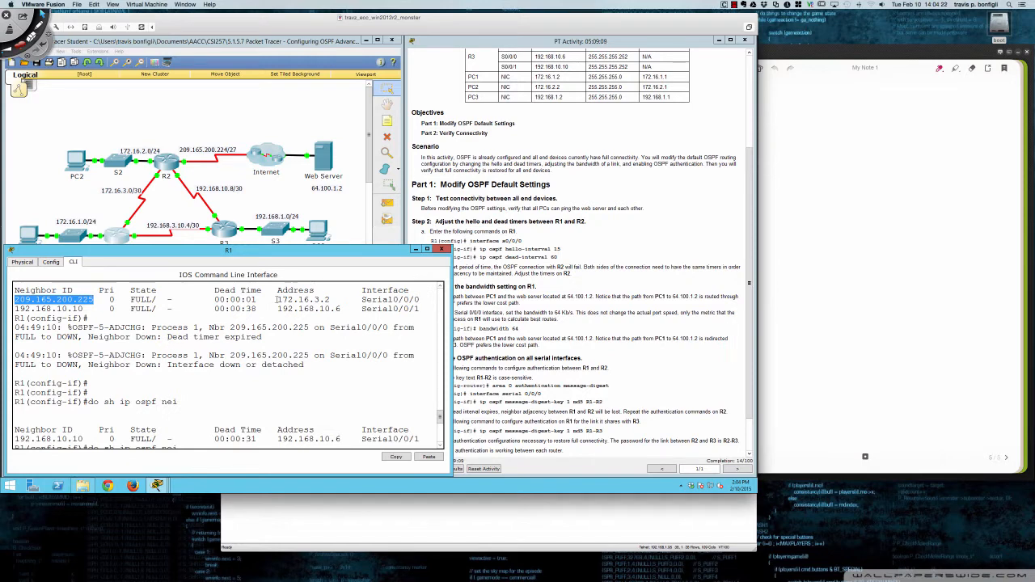
- Highlight the address 172.16.3.2 and the neighbor ID 209.165.200.225 in R1's OSPF neighbor output to compare them
left_click_drag(276, 299, 334, 299)
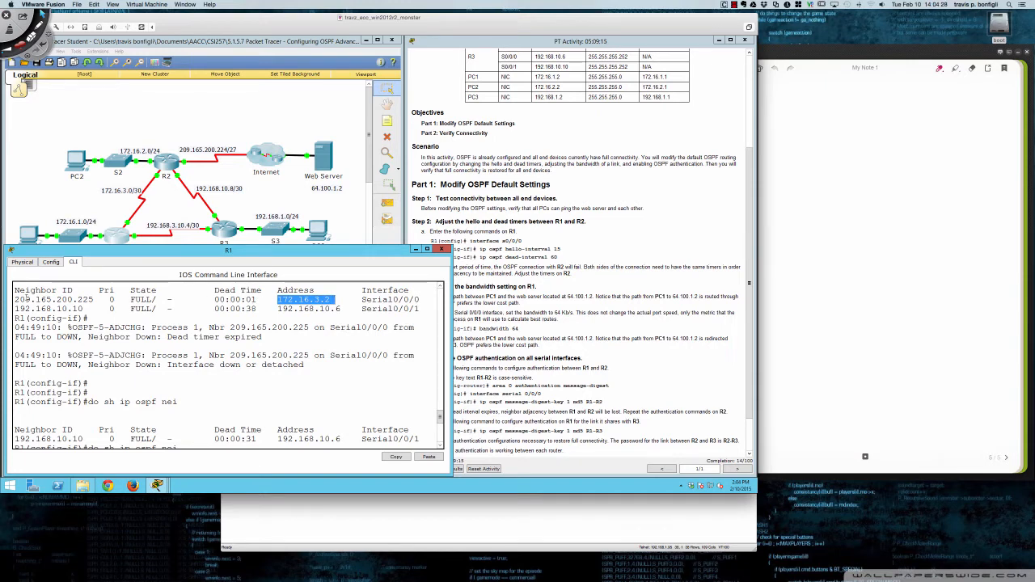
left_click_drag(14, 299, 94, 300)
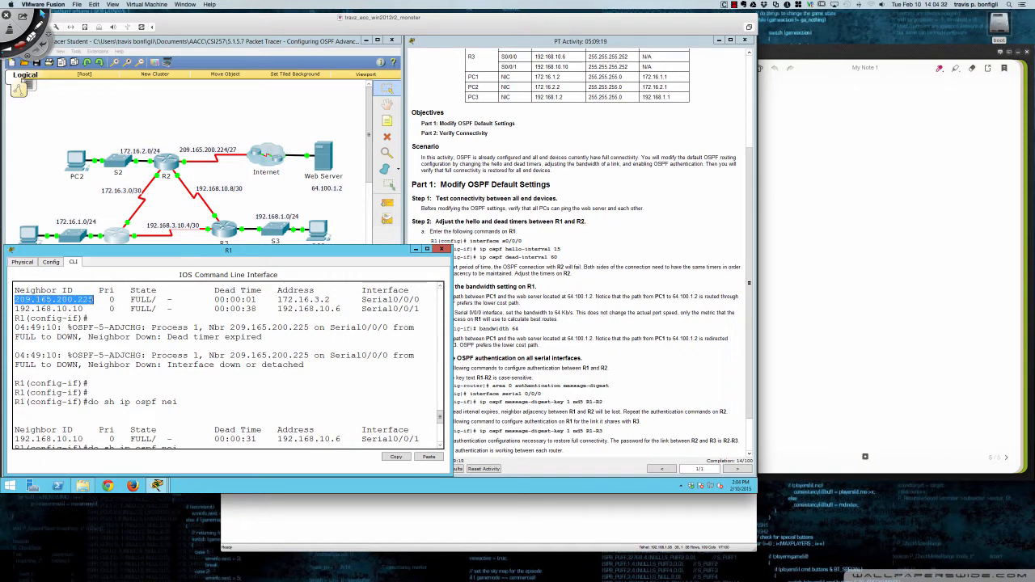
- Open R2's device window, place it over R1's window and widen it, and bring R1's window back to the front
left_click(169, 173)
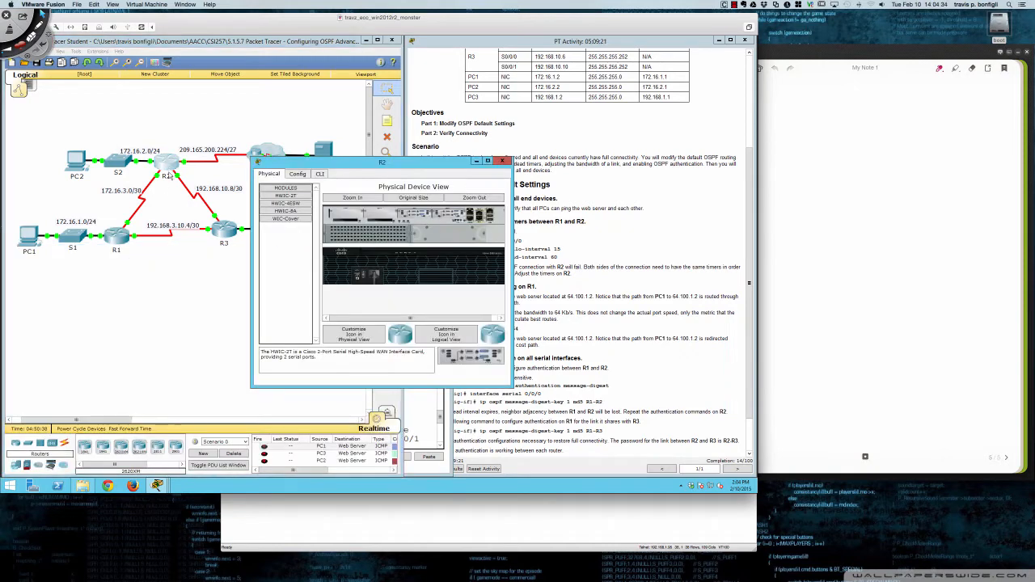
left_click_drag(395, 165, 156, 256)
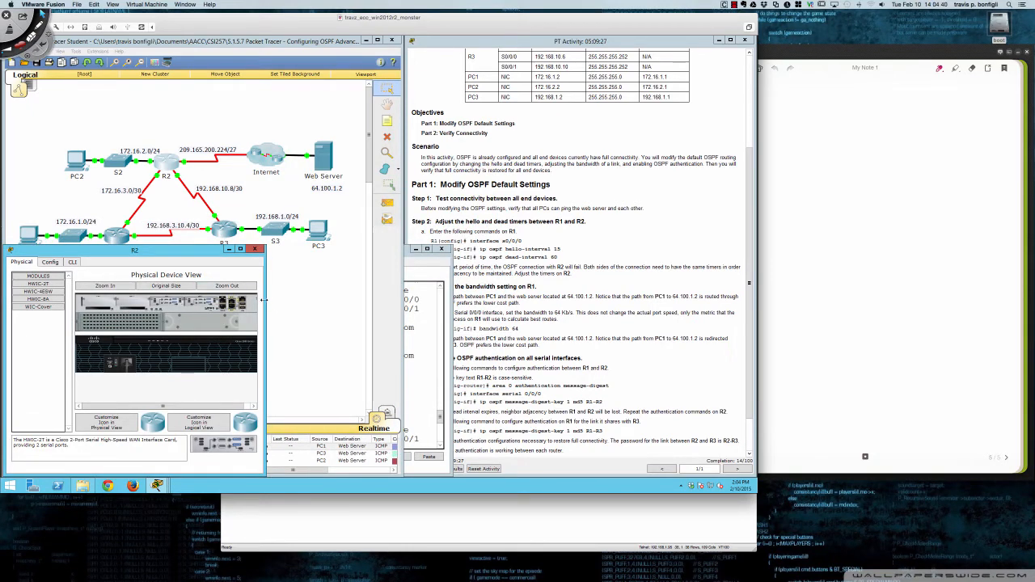
left_click_drag(264, 304, 444, 301)
left_click(448, 301)
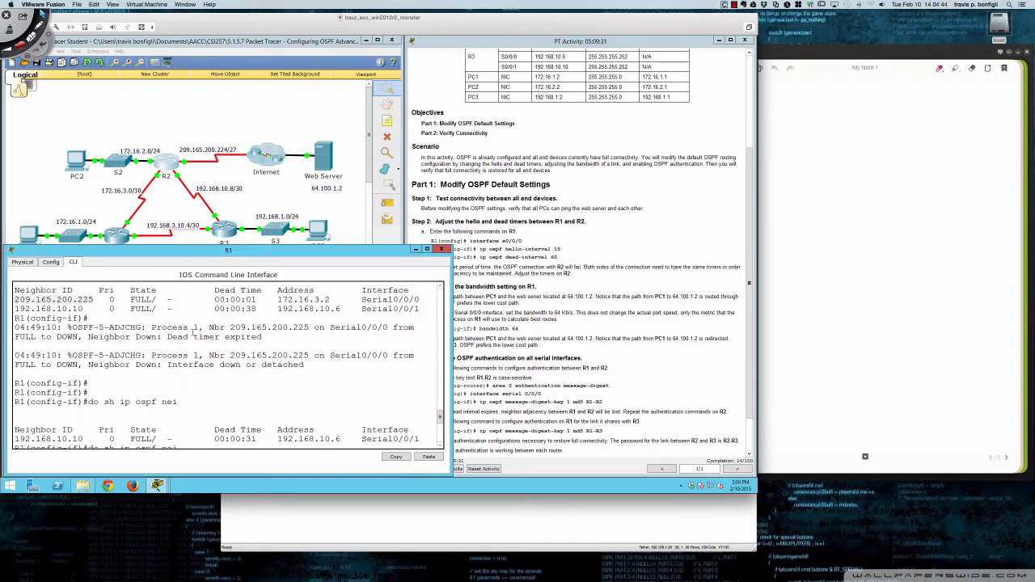
- Highlight neighbor 209.165.200.225 in R1's dead-timer-expired message and the address 172.16.3.2 in the neighbor table
left_click_drag(206, 328, 310, 327)
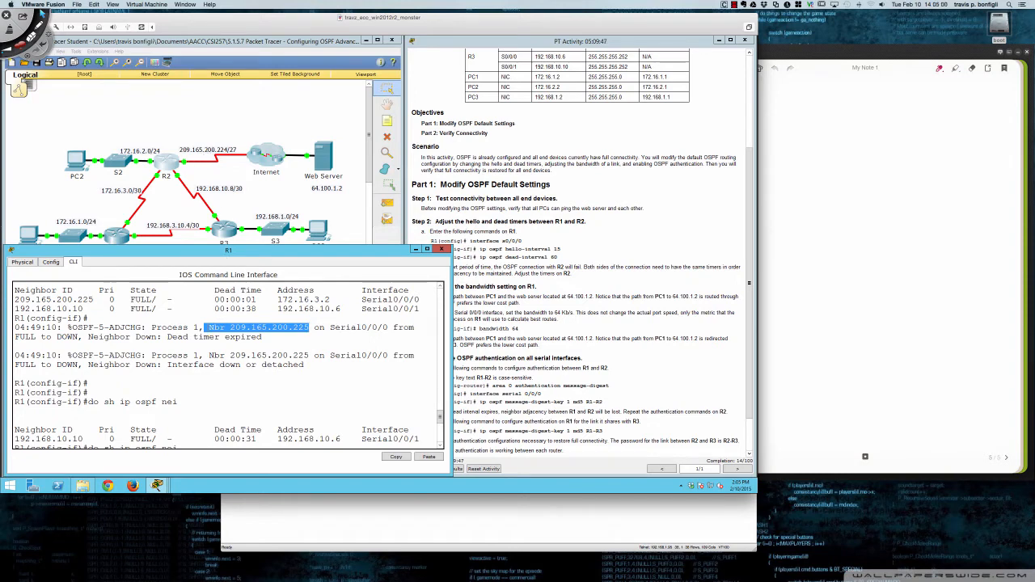
left_click_drag(208, 328, 308, 327)
left_click_drag(277, 299, 330, 301)
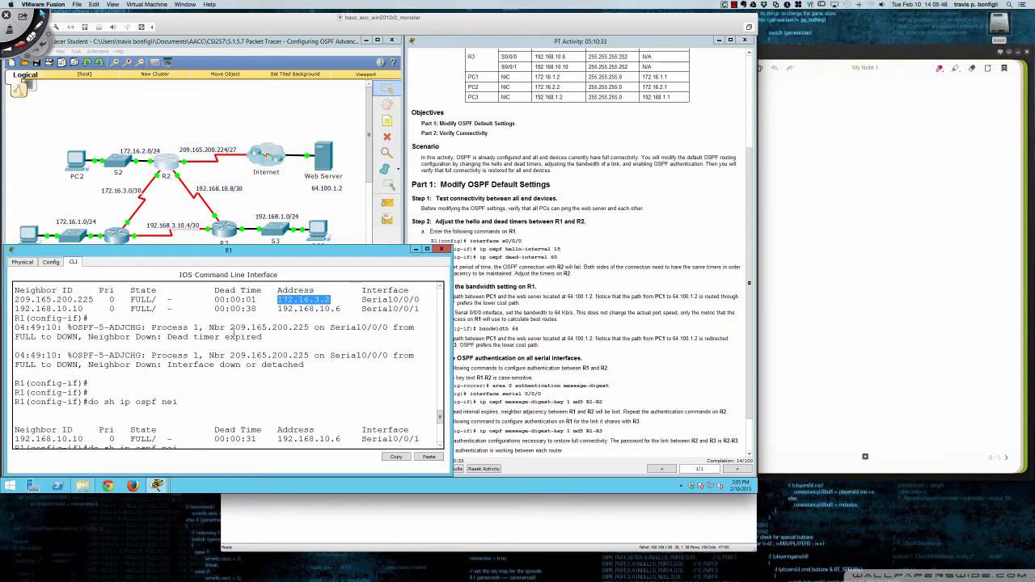
- Open R2's command line and enter privileged EXEC mode
left_click(168, 168)
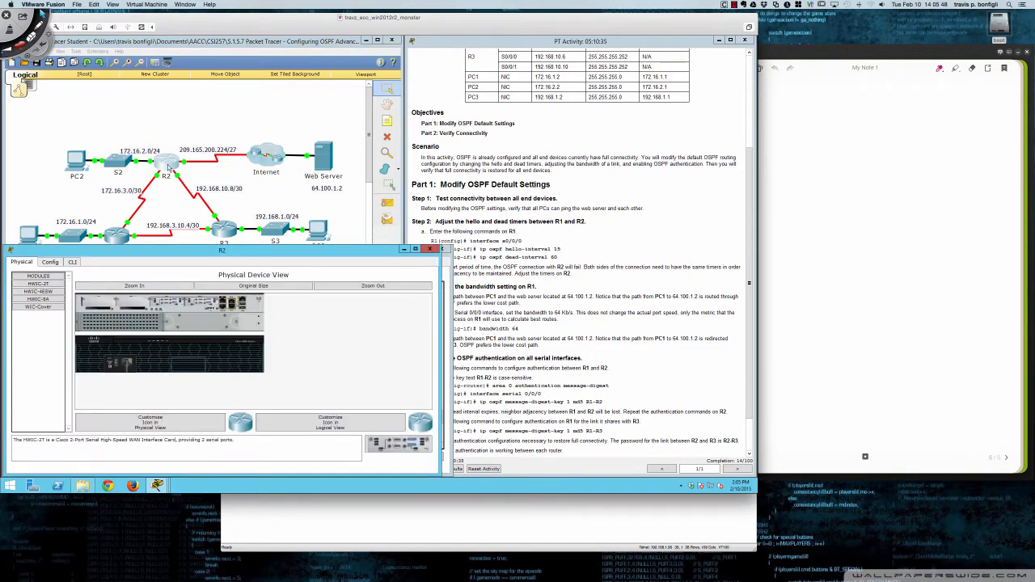
left_click(73, 262)
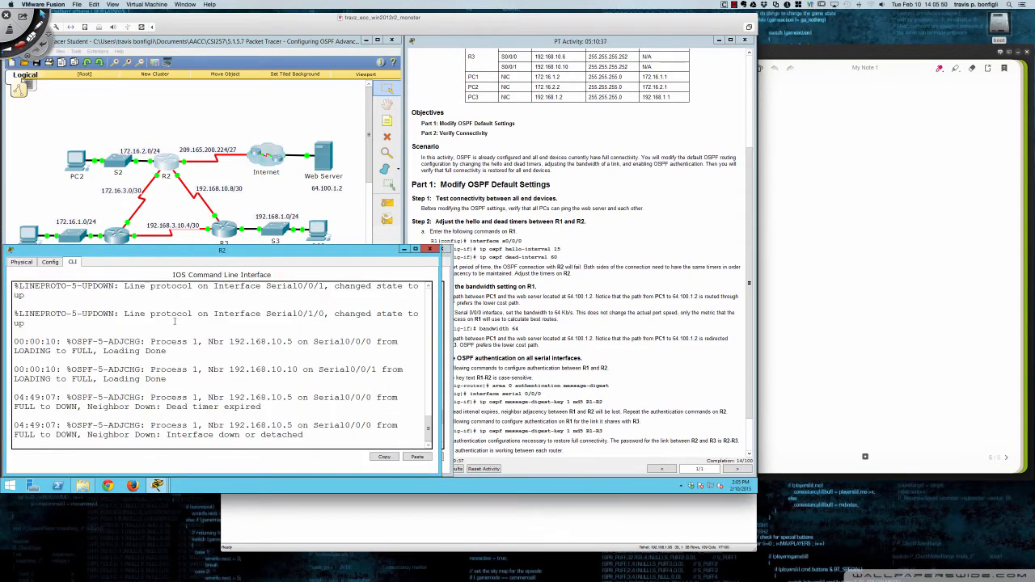
key("Return")
key("Return")
type("e")
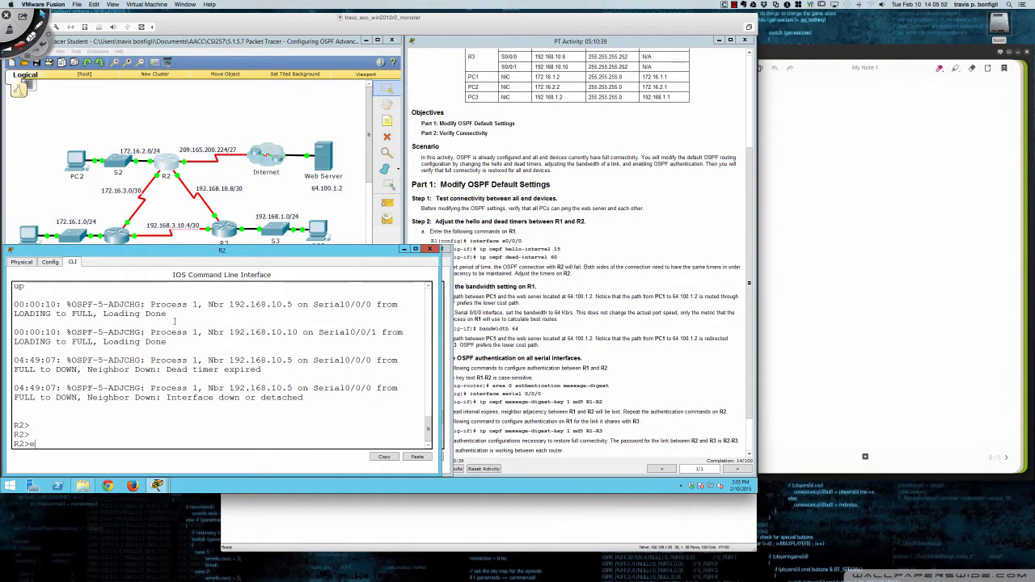
type("n")
key("Return")
- Display R2's running configuration and page through the interface sections to the end of the router ospf 1 section
type("sh run")
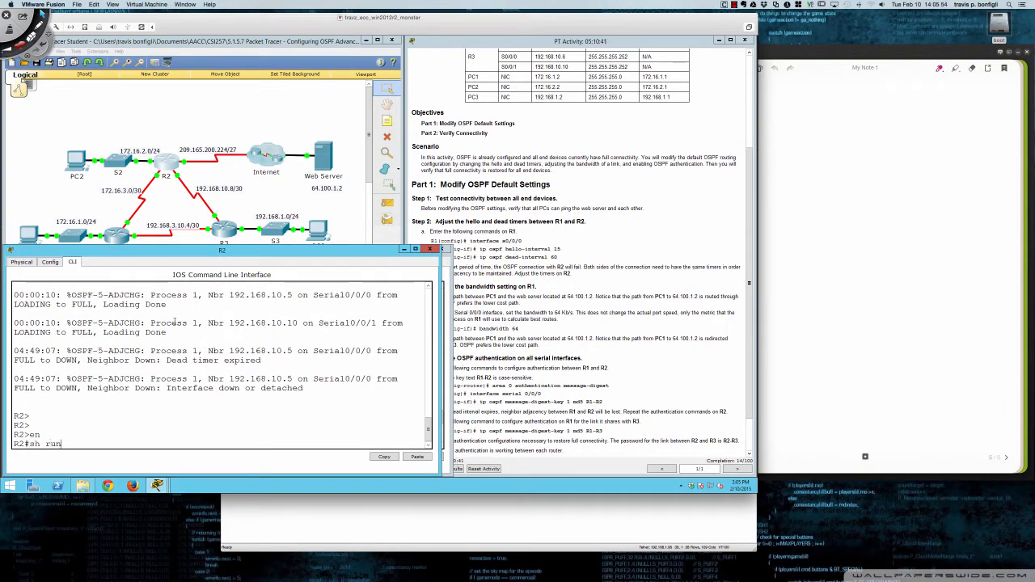
key("Return")
key("Return")
key("Return")
key("Return")
key("Return")
key("Return")
key("Return")
key("Return")
key("Return")
key("Return")
key("Return")
key("Return")
key("Return")
key("Return")
key("Return")
key("Return")
key("Return")
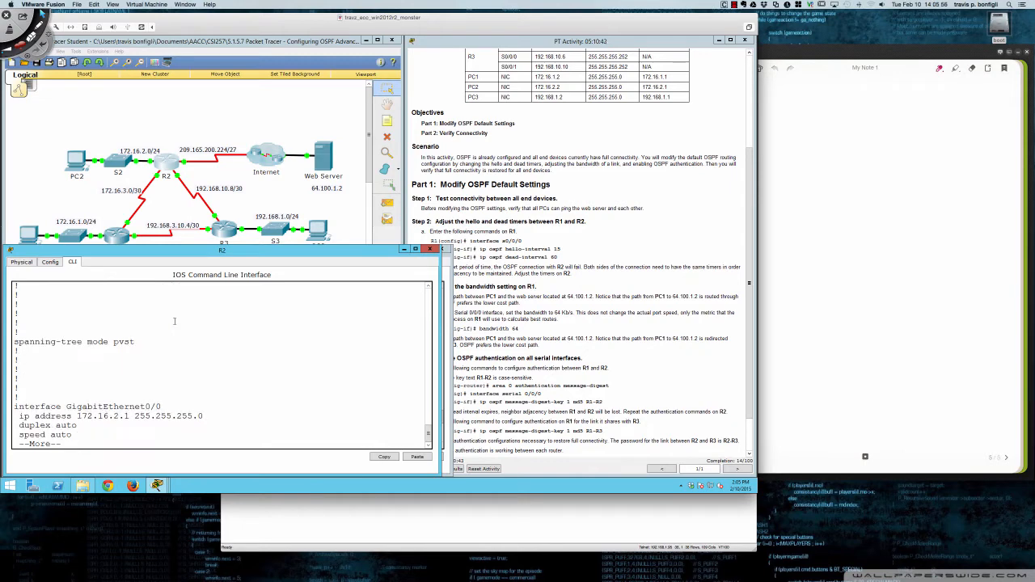
key("Return")
key("Return")
key("Return")
key("Return")
key("Return")
key("Return")
key("Return")
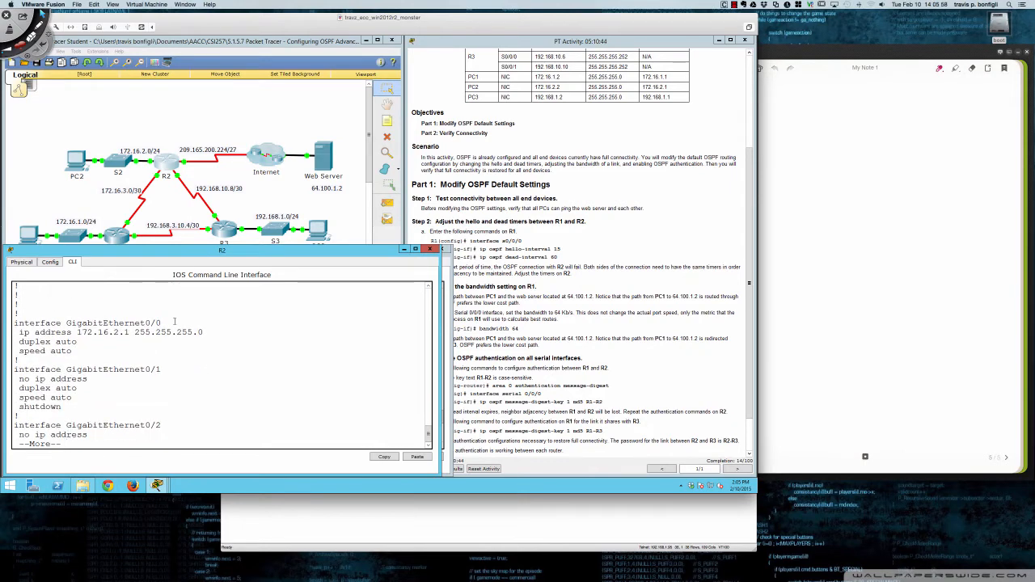
key("Return")
key("Return")
key("Return")
key("Return")
key("Return")
key("Return")
key("Return")
key("Return")
key("Return")
key("Return")
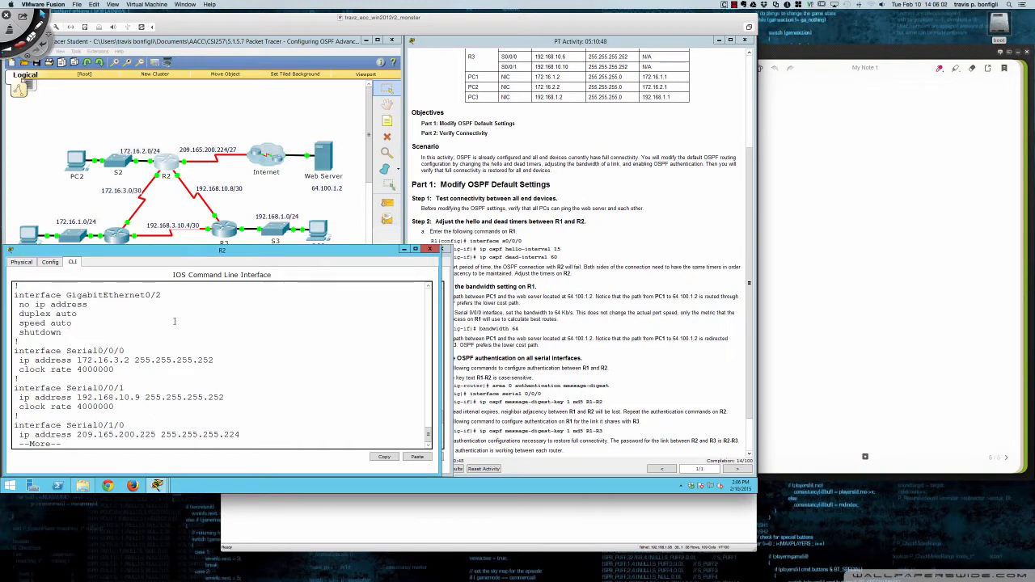
key("Return")
key("Return")
key("Return")
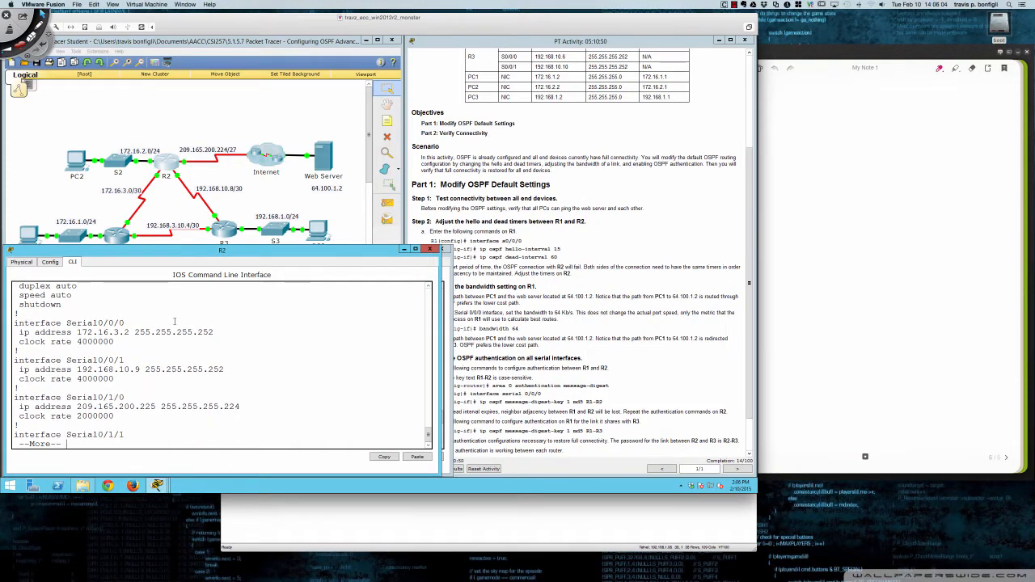
key("Return")
key("Return")
key("Return")
key("Return")
key("Return")
key("Return")
key("Return")
key("Return")
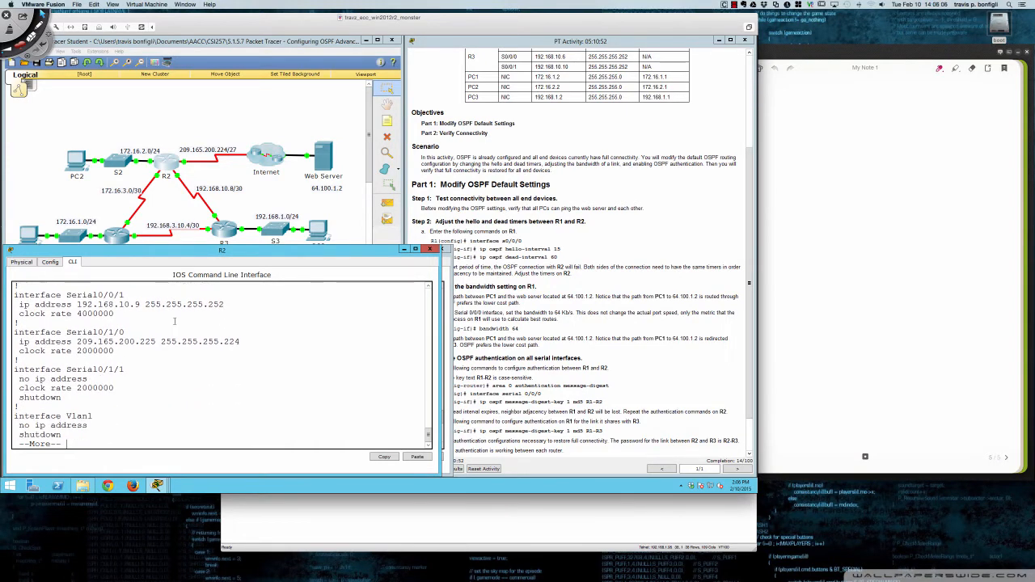
key("Return")
key("Return")
key("Return")
key("Return")
key("Return")
key("Return")
key("Return")
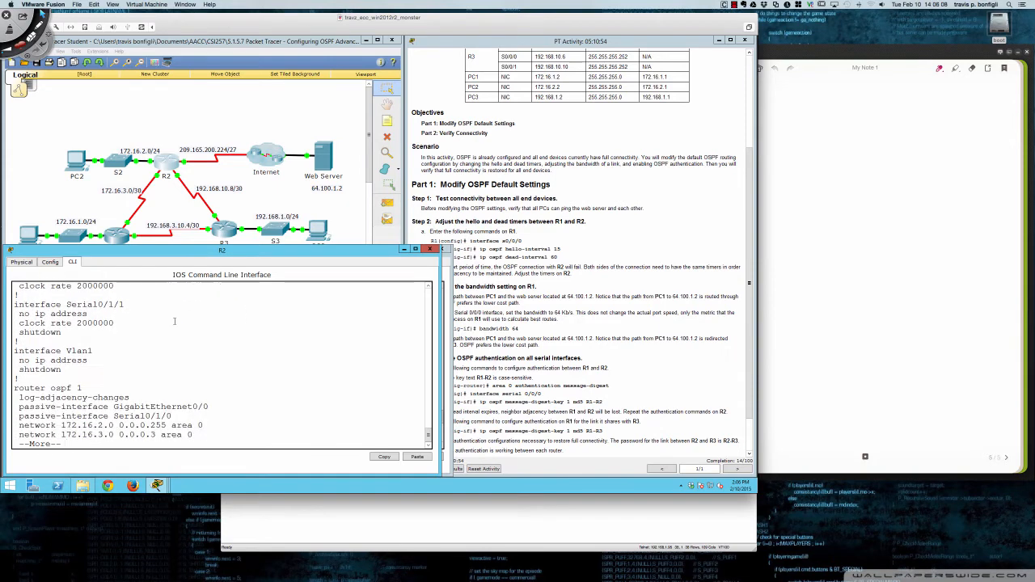
key("Return")
key("Return")
key("Return")
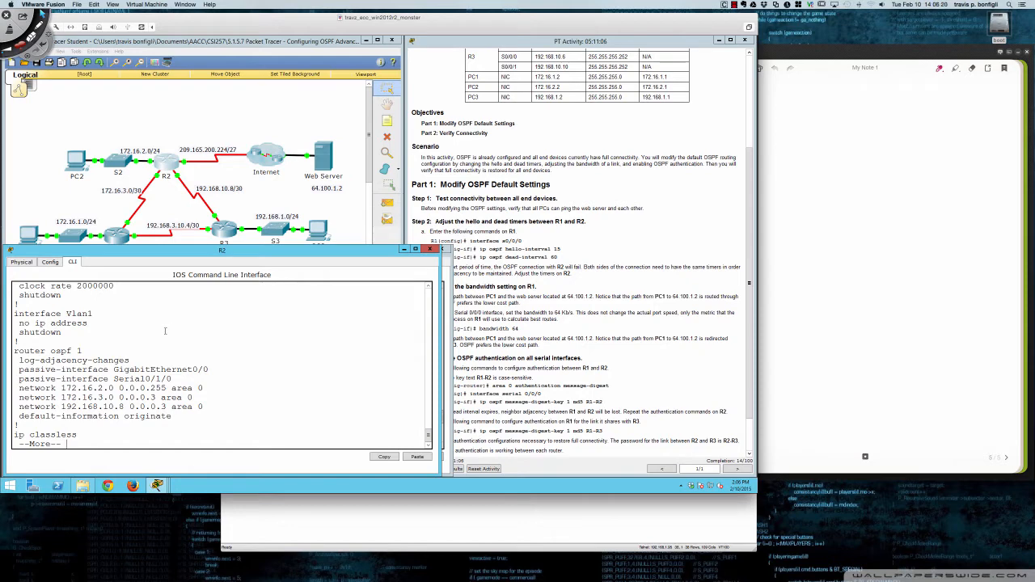
- Review the interface addresses in R2's running configuration again and page on to the end of the output
scroll(163, 341, "up", 5)
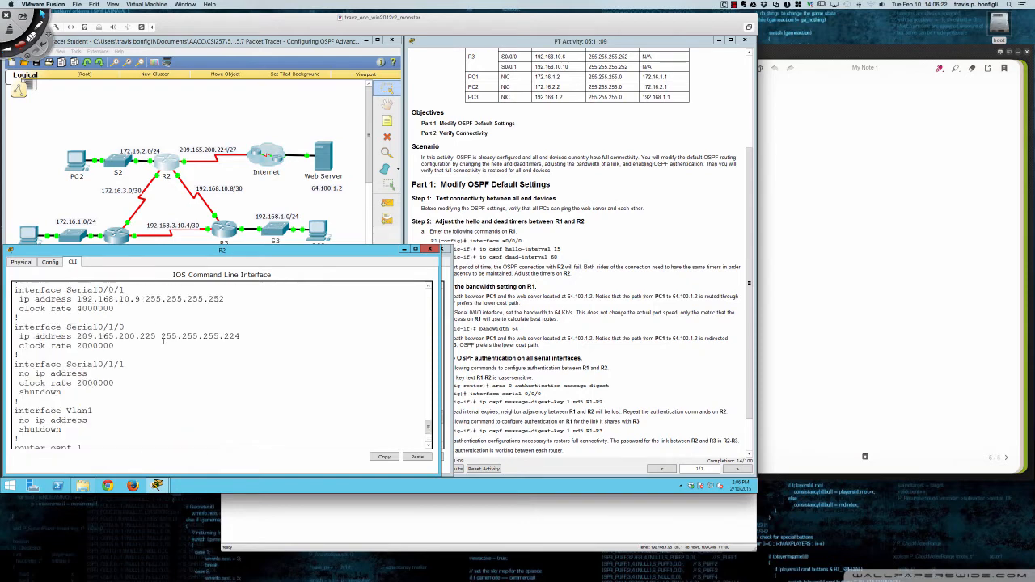
scroll(163, 341, "up", 6)
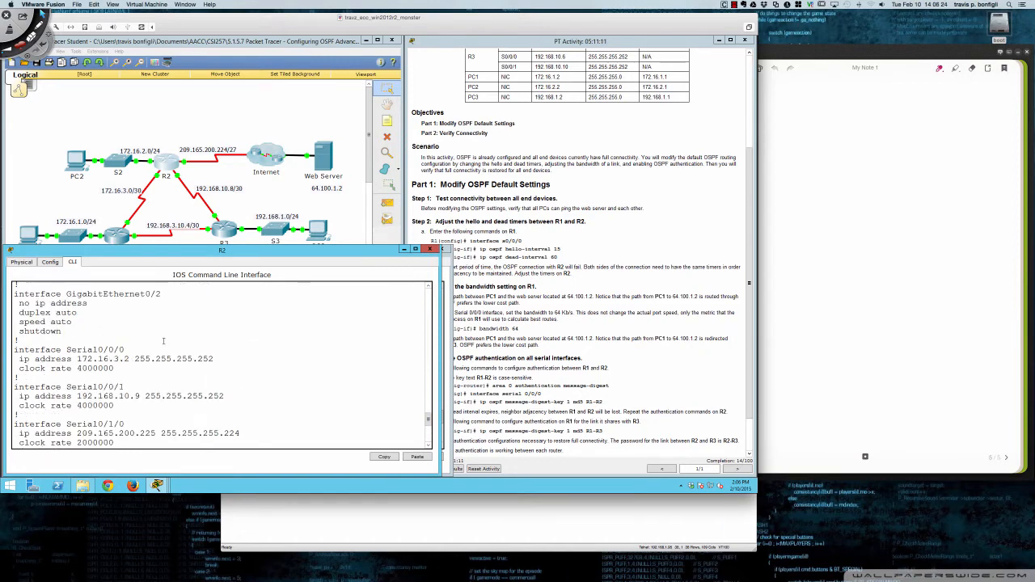
scroll(163, 342, "up", 5)
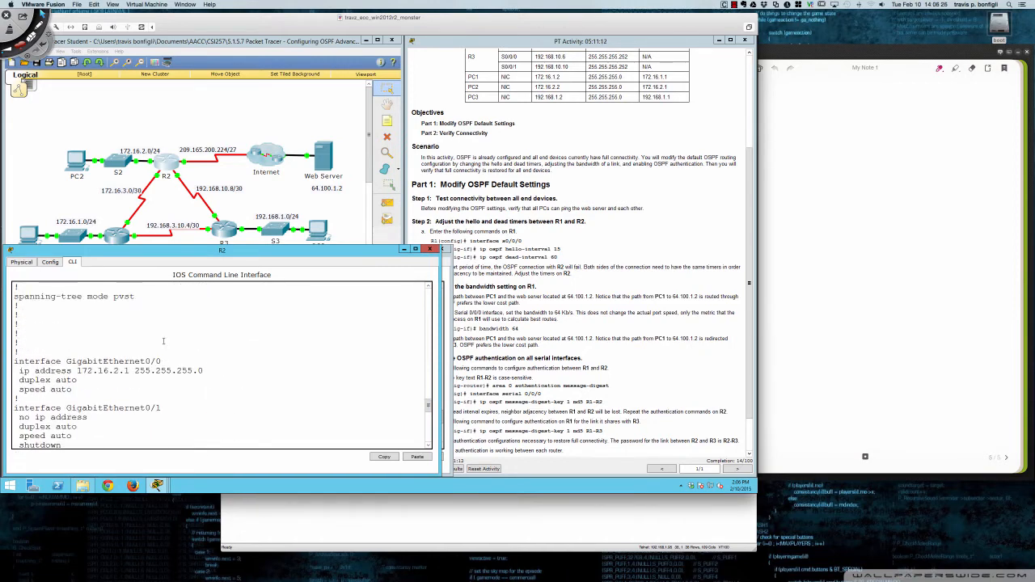
scroll(163, 341, "down", 4)
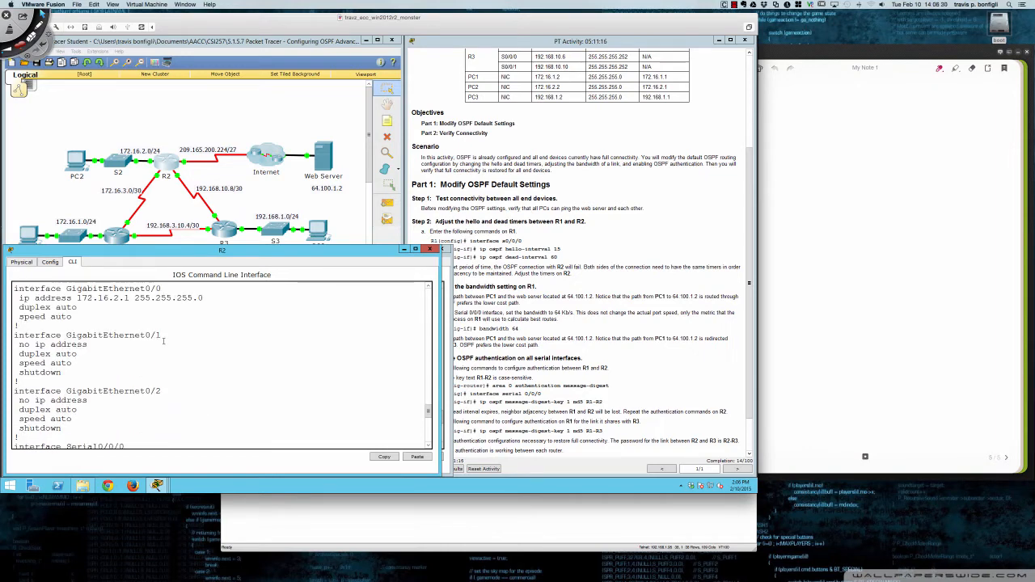
scroll(164, 341, "down", 12)
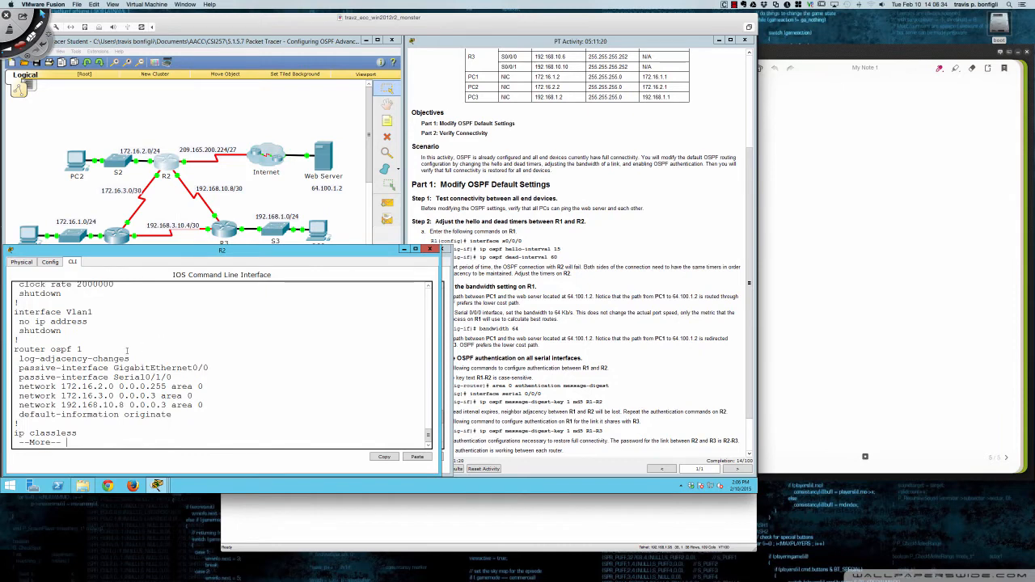
key("space")
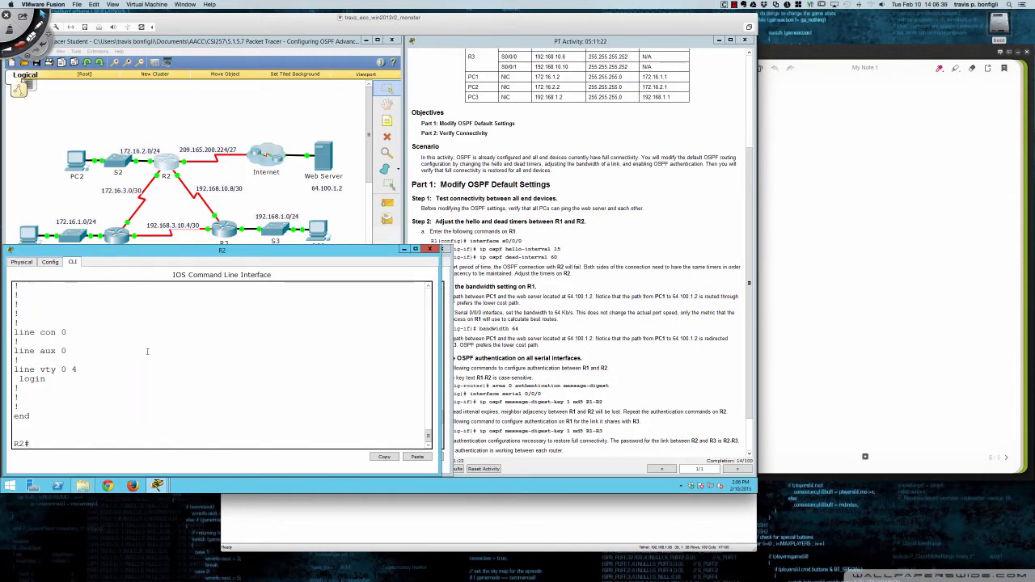
- Display the brief IP interface summary on R2
type("sh ip int bri")
key("Return")
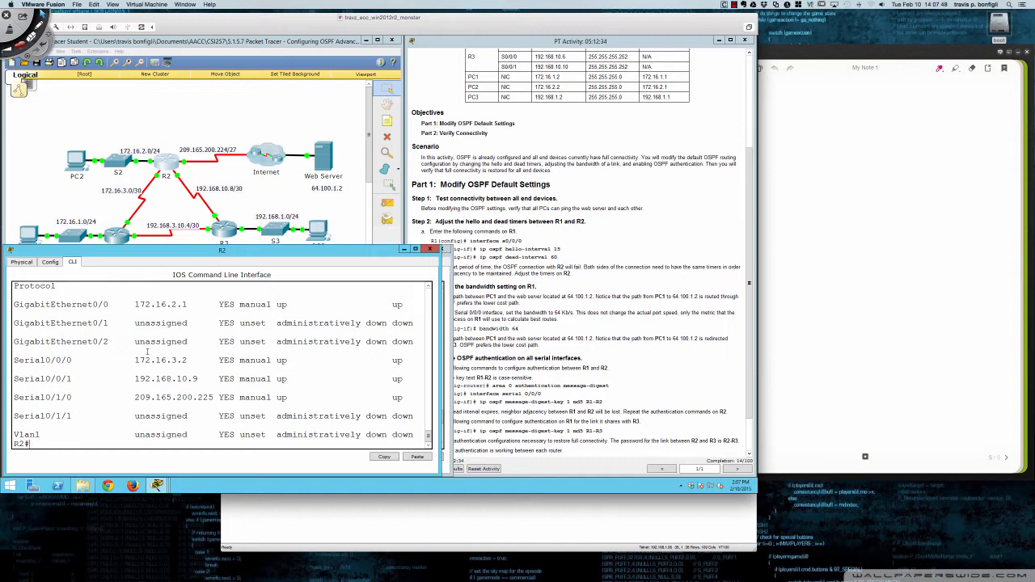
- Display the OSPF details of R2's s0/0/0 interface
type("sh ip ospf int ")
type("s/0")
type("0/0/0")
key("Return")
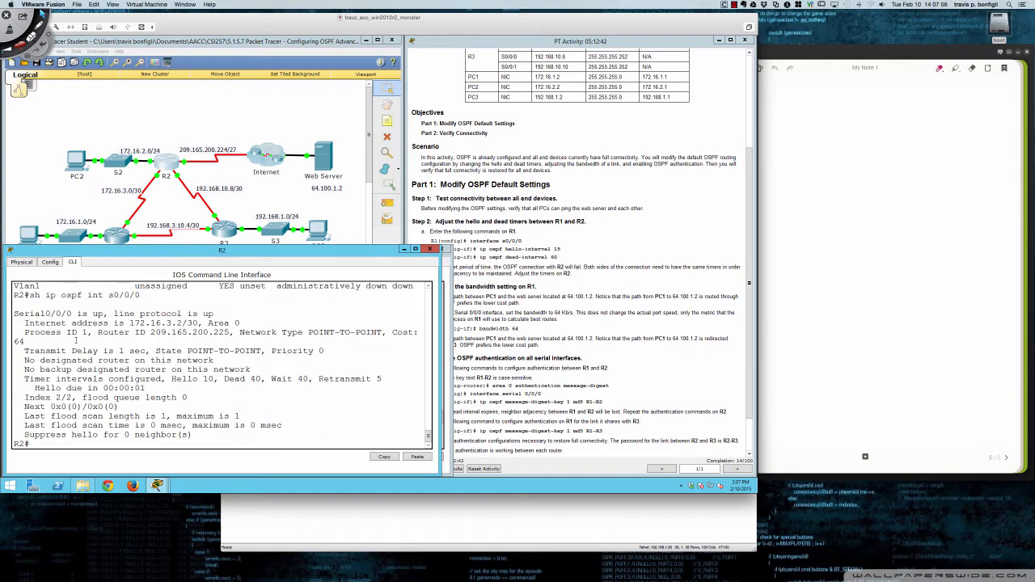
- Highlight the router ID and the POINT-TO-POINT network type in R2's OSPF interface output
left_click_drag(98, 333, 231, 333)
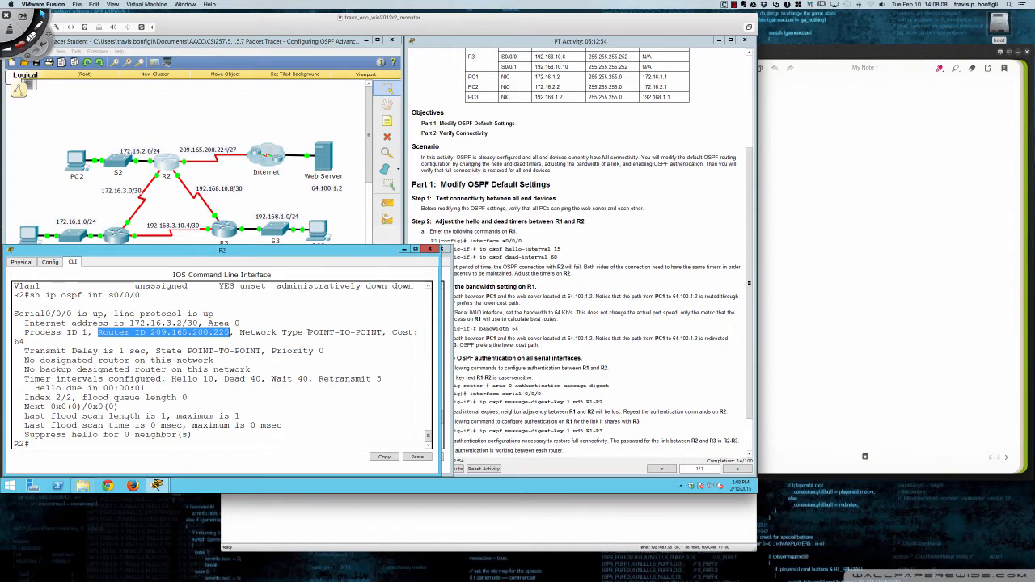
left_click_drag(307, 332, 383, 333)
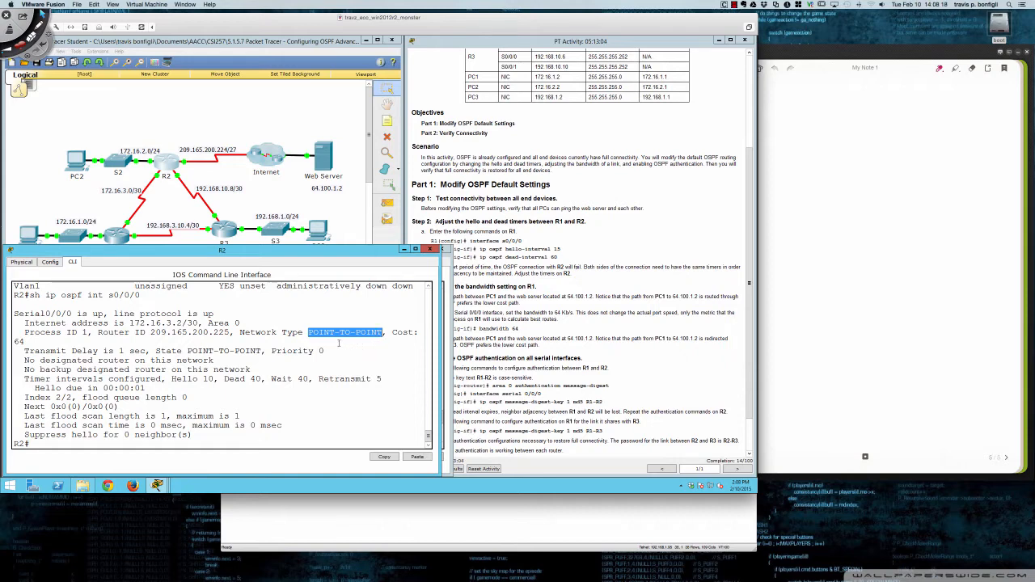
left_click(308, 332)
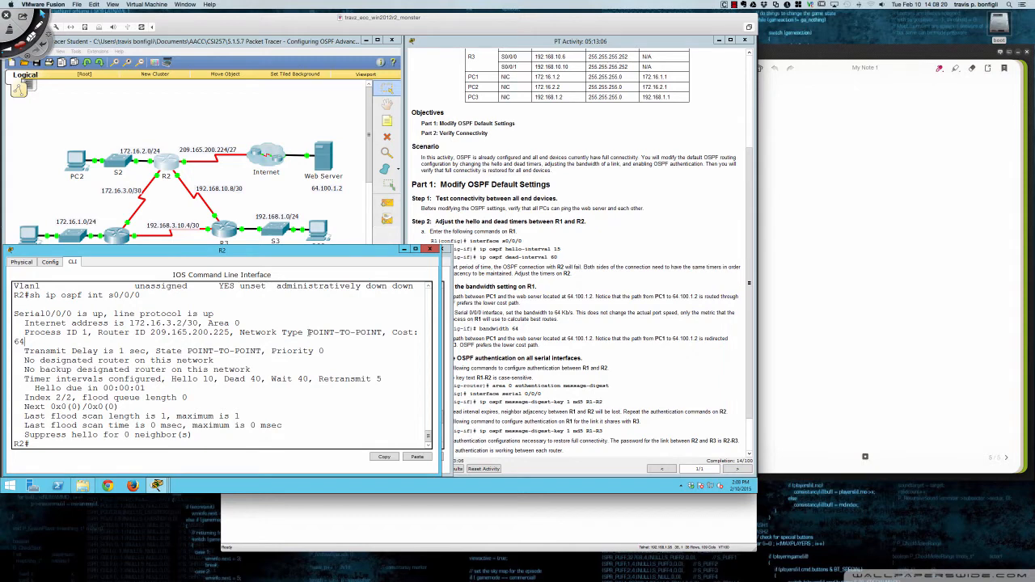
left_click_drag(308, 332, 383, 333)
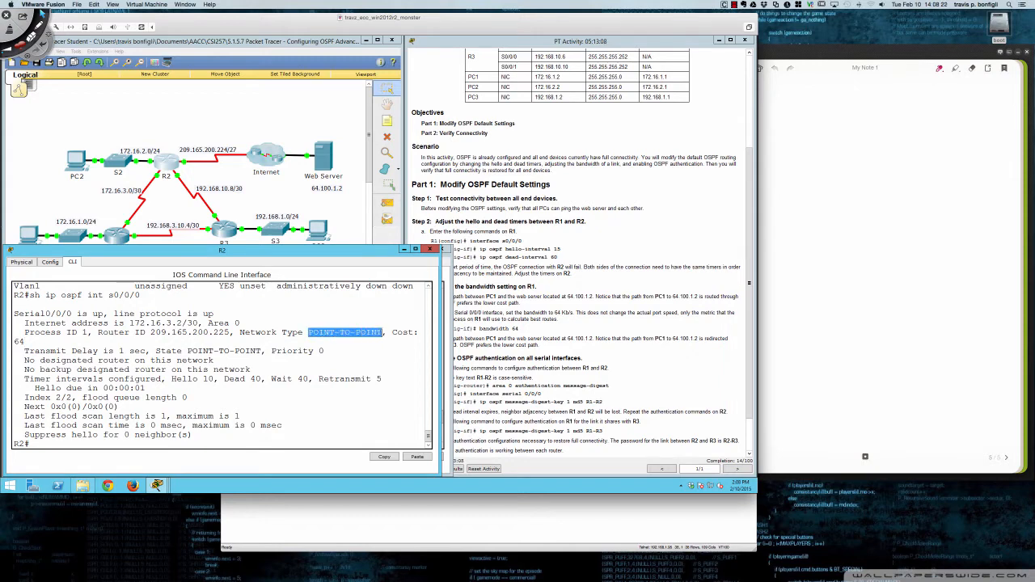
left_click(386, 364)
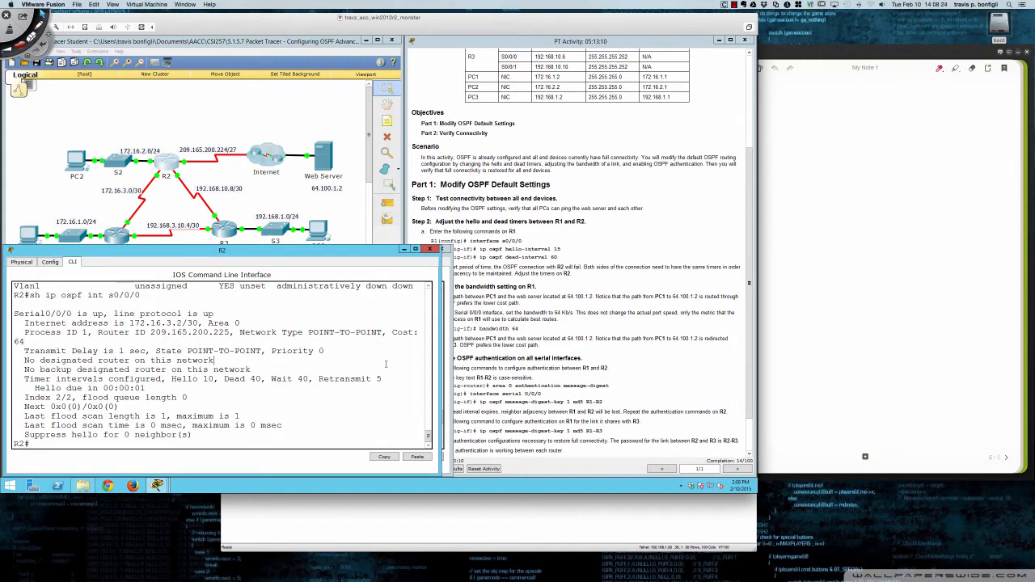
- Try to list R2's OSPF neighbors with the command do sh ip ospf nei
type("do sh ip ospf nei")
key("Return")
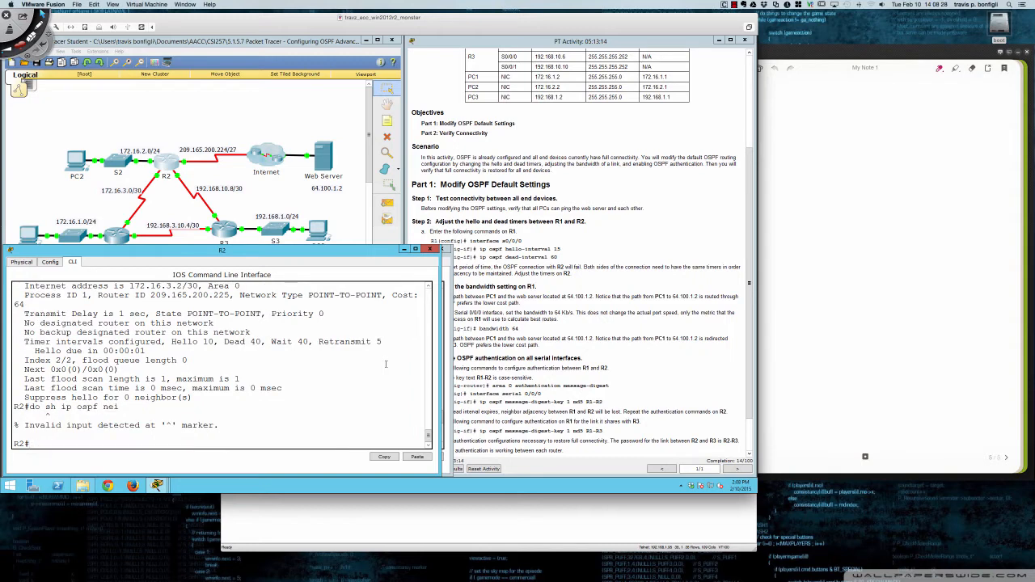
- List R2's OSPF neighbors from privileged EXEC mode with sh ip ospf neigh
type("sh ip ospf neigh")
key("Return")
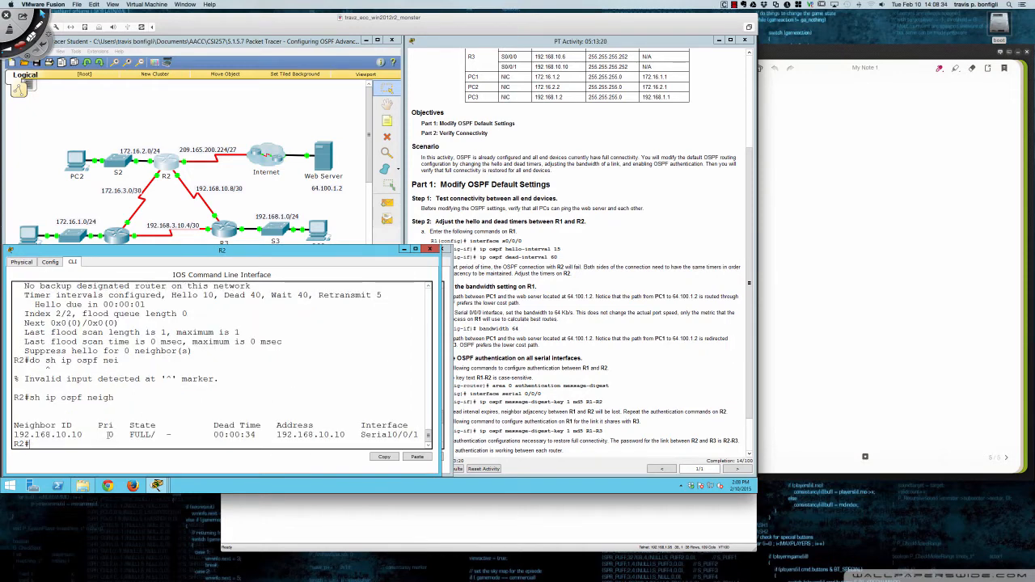
- Highlight the priority and state values of neighbor 192.168.10.10 in R2's OSPF neighbor output
left_click_drag(108, 435, 183, 434)
left_click(137, 435)
left_click_drag(131, 435, 183, 435)
left_click_drag(103, 435, 116, 435)
left_click(116, 435)
- Enter global configuration mode on R2 and select interface s0/0/0
left_click(483, 259)
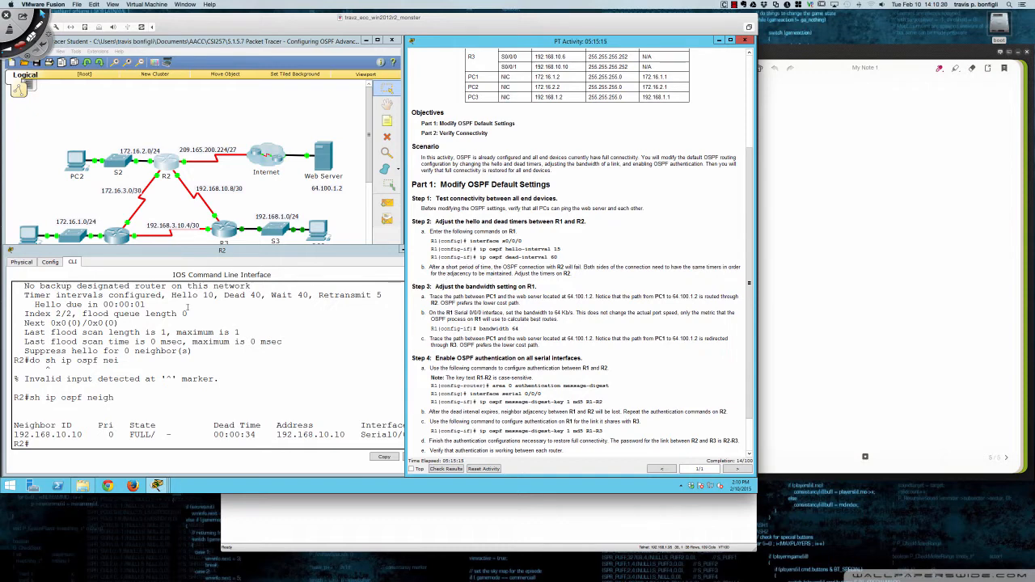
left_click(188, 312)
key("Return")
key("Return")
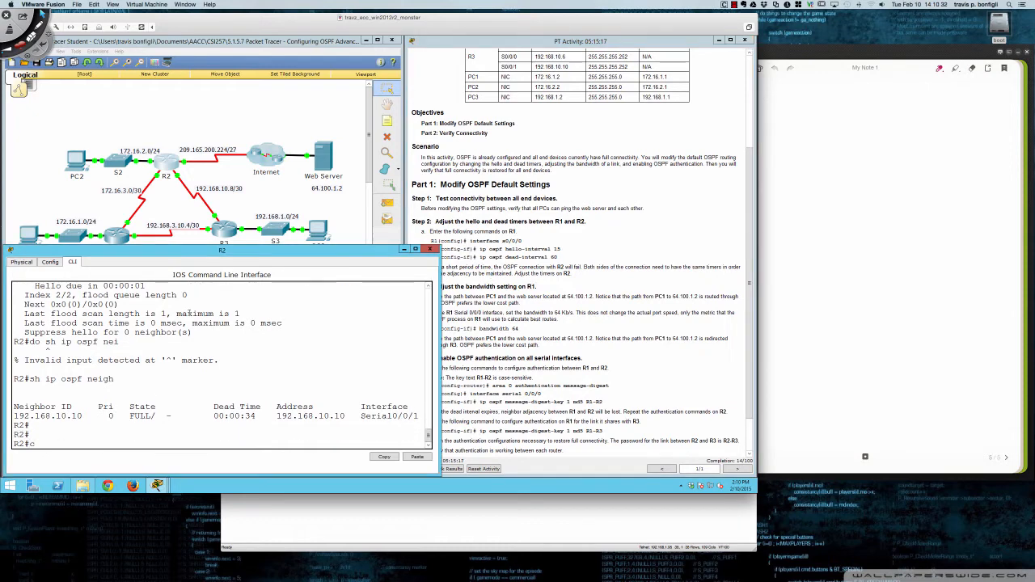
type("conf t")
key("Return")
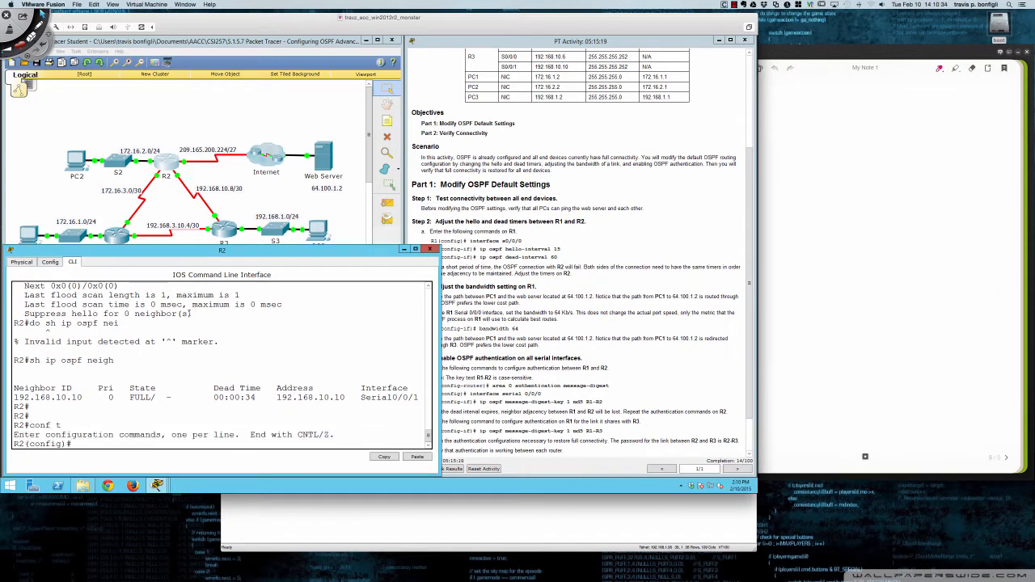
type("int s0/0/0")
key("Return")
- Set the OSPF hello interval on R2's s0/0/0 interface to 15 with ip ospf hello-interval 15
type("ip o")
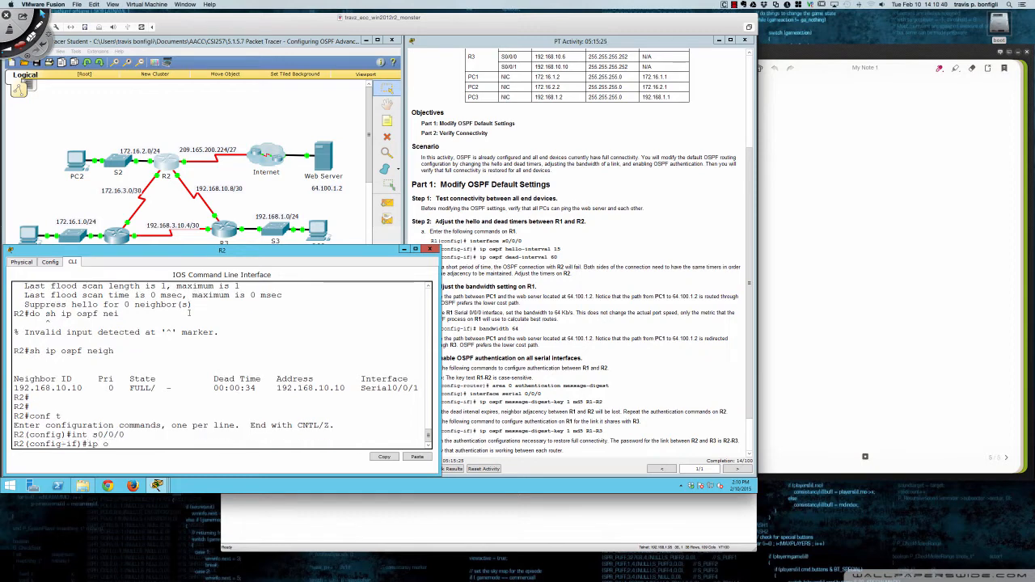
type("spf")
key("Tab")
type("hel")
key("Tab")
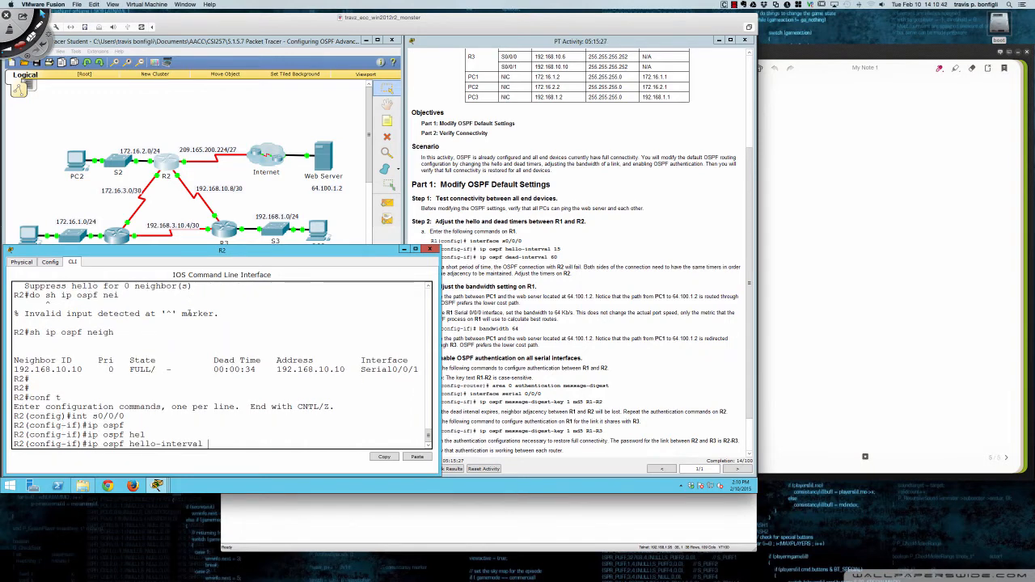
type("15")
key("Return")
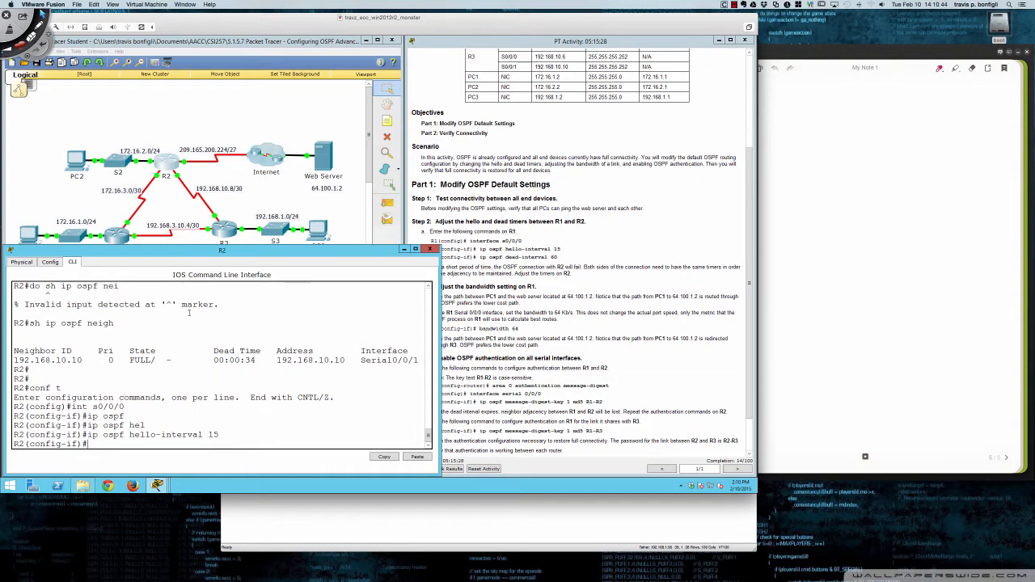
- Set the OSPF dead interval on R2's s0/0/0 interface to 60 and wait for the adjacency with R1 to re-form
type("ip ospf de")
key("Tab")
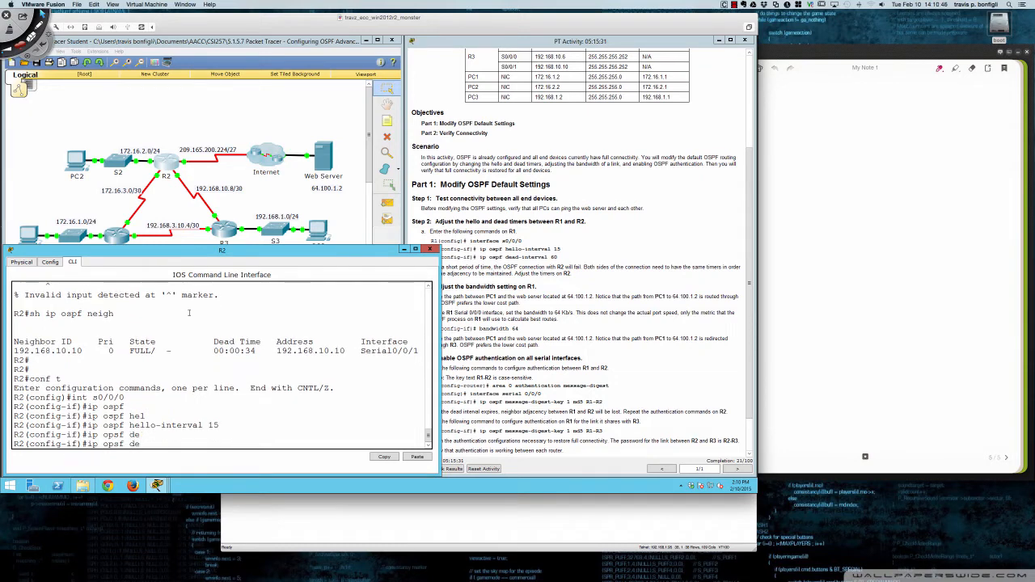
key("BackSpace")
key("BackSpace")
key("BackSpace")
key("BackSpace")
key("BackSpace")
key("BackSpace")
type("spf de")
key("Tab")
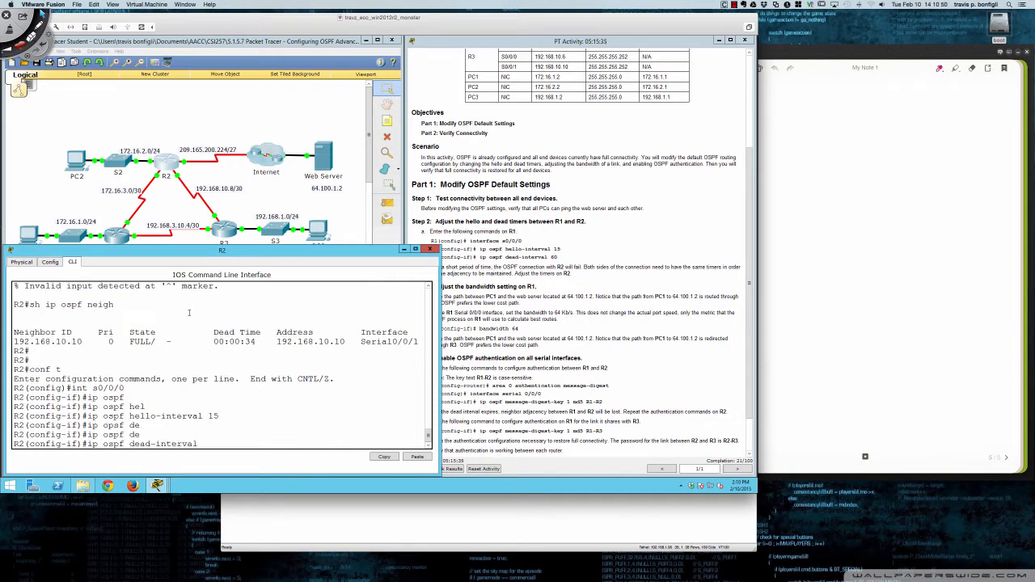
type("60")
key("Return")
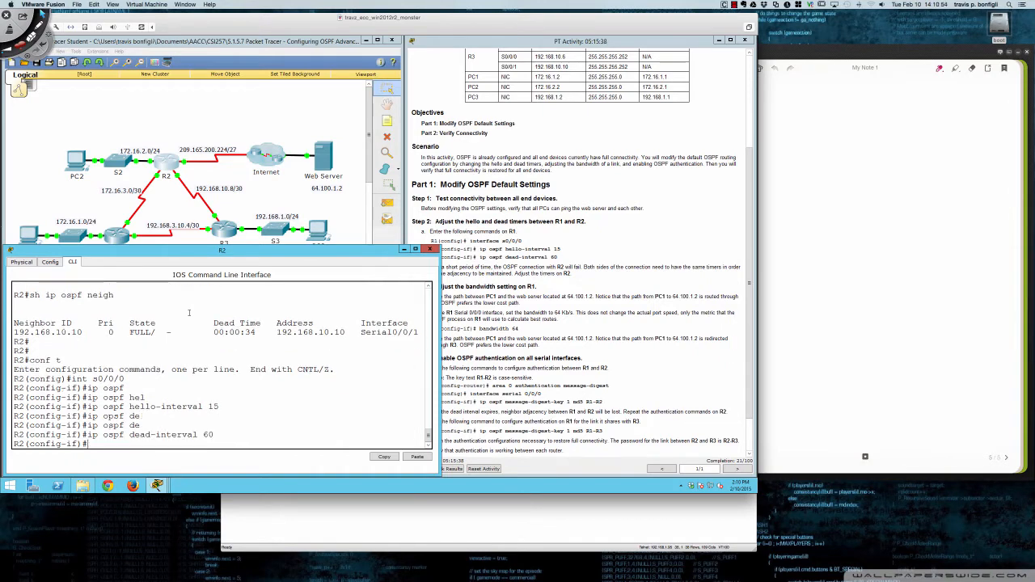
key("Return")
key("Return")
key("Return")
key("Return")
key("Return")
key("Return")
key("Return")
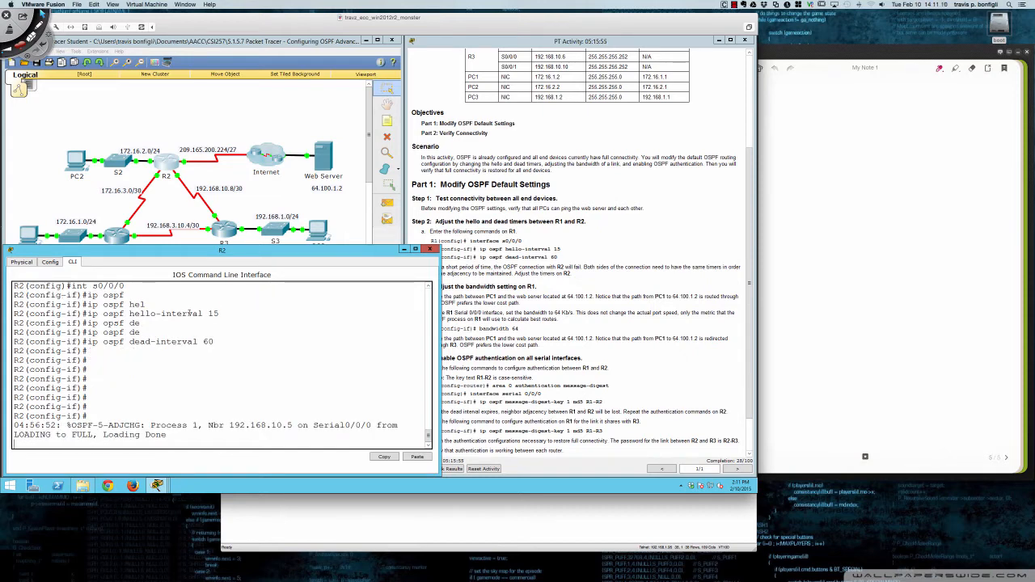
key("Return")
key("Return")
key("Return")
key("Return")
key("Return")
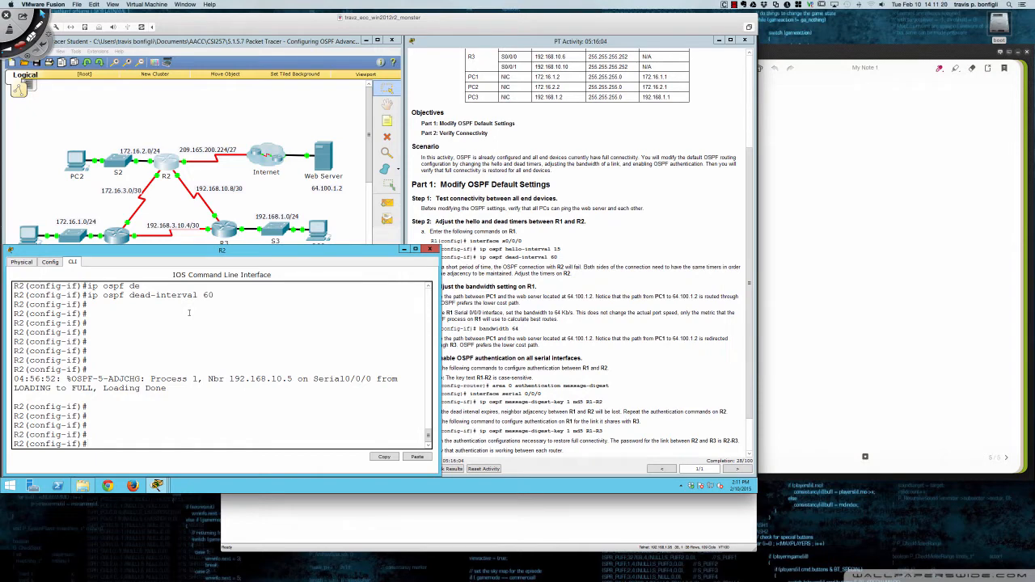
- List R2's OSPF neighbors from interface configuration mode with do sh ip ospf neigh
key("Return")
key("Return")
key("Return")
type("do sh ")
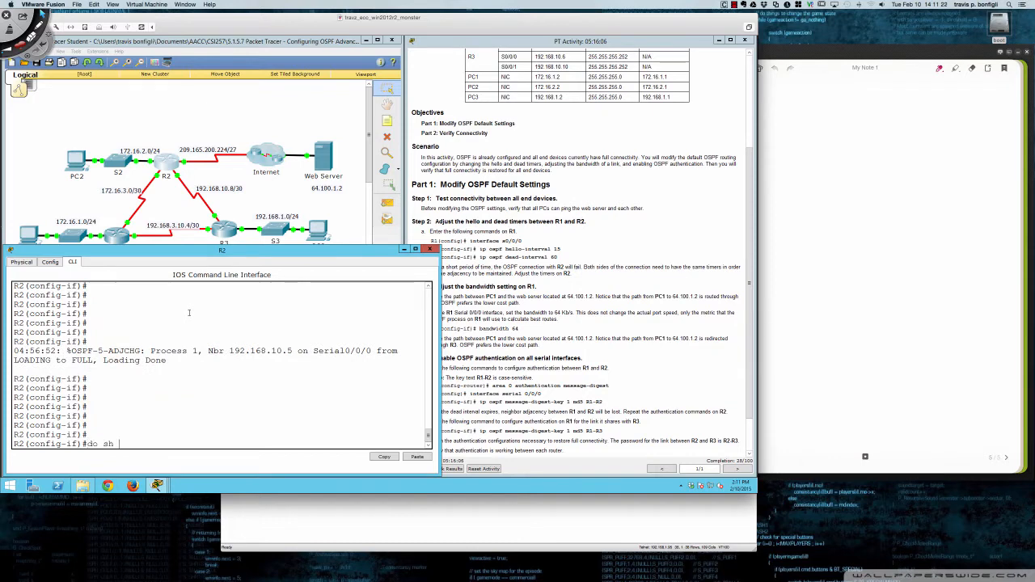
type("ip ospf neigh")
key("Return")
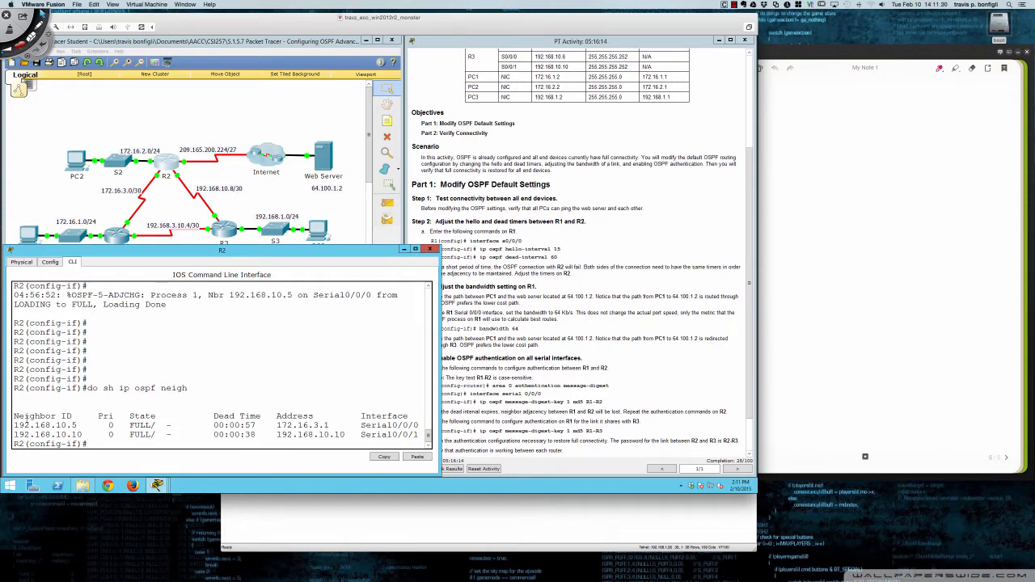
- Highlight R2's OSPF neighbor table and the dead time of the neighbor on Serial0/0/0
left_click_drag(13, 416, 402, 428)
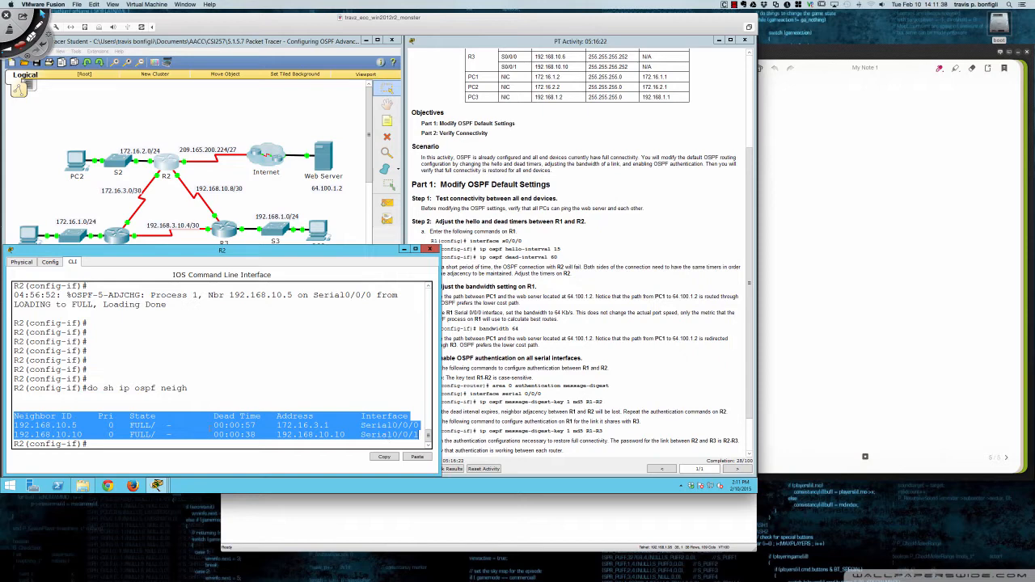
left_click(183, 417)
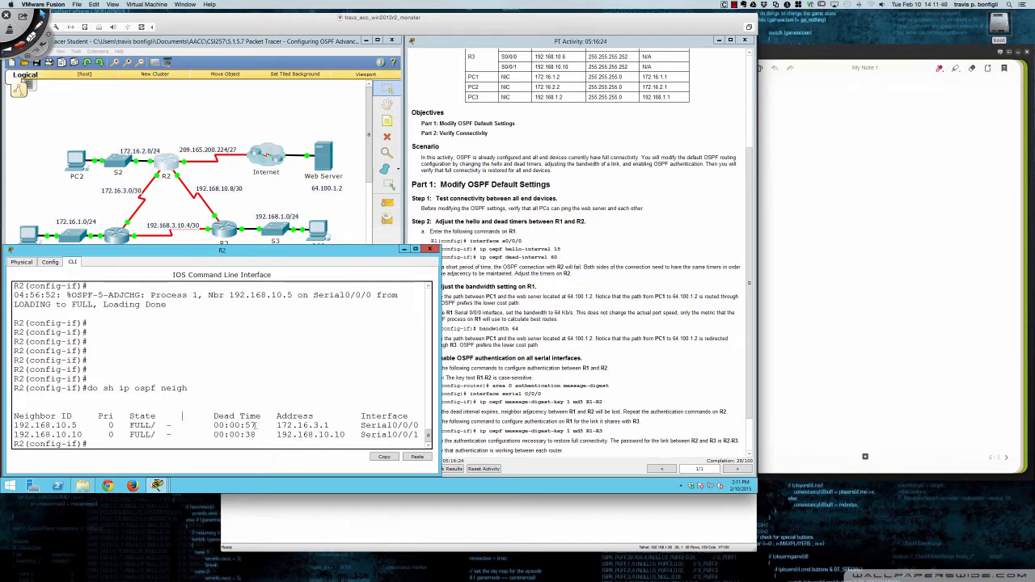
left_click_drag(256, 426, 240, 426)
- Repeat do sh ip ospf neigh on R2 several times to watch both neighbors' dead timers count down and reset
left_click(348, 398)
key("Up")
key("Return")
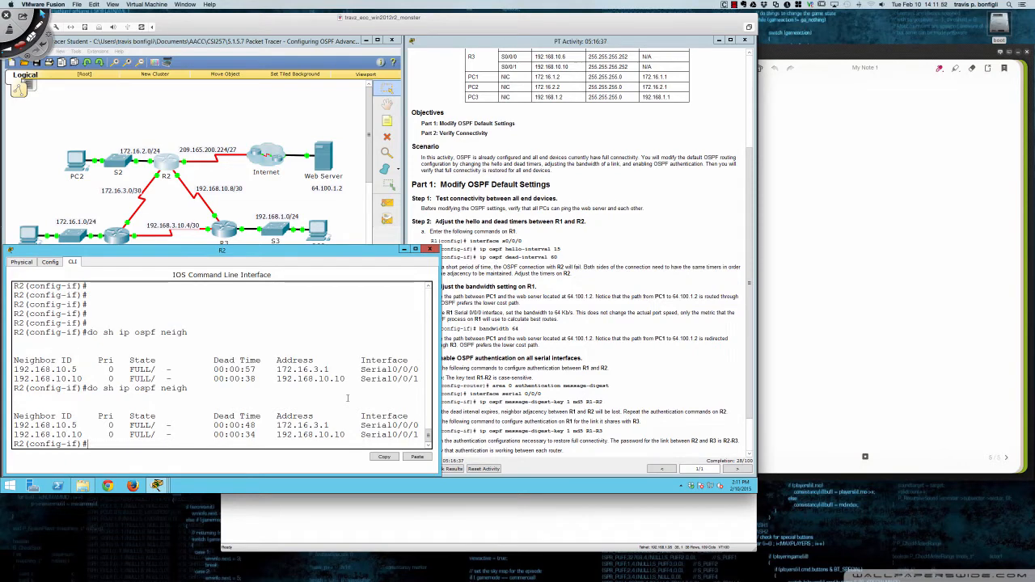
key("Up")
key("Return")
key("Up")
key("Return")
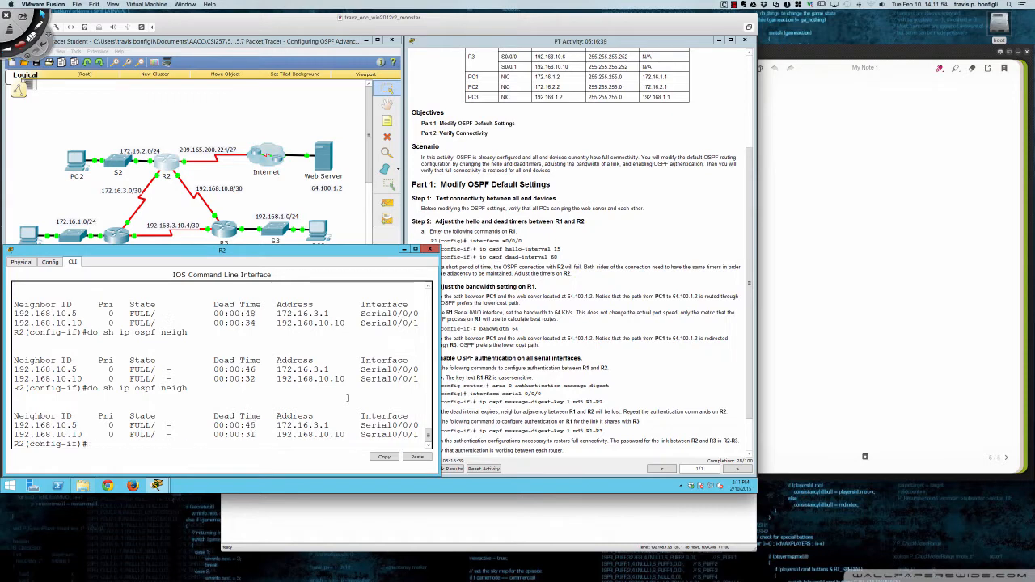
key("Up")
key("Return")
key("Up")
key("Return")
- Reissue ip ospf dead-interval 60 on R2's s0/0/0 interface
key("Up")
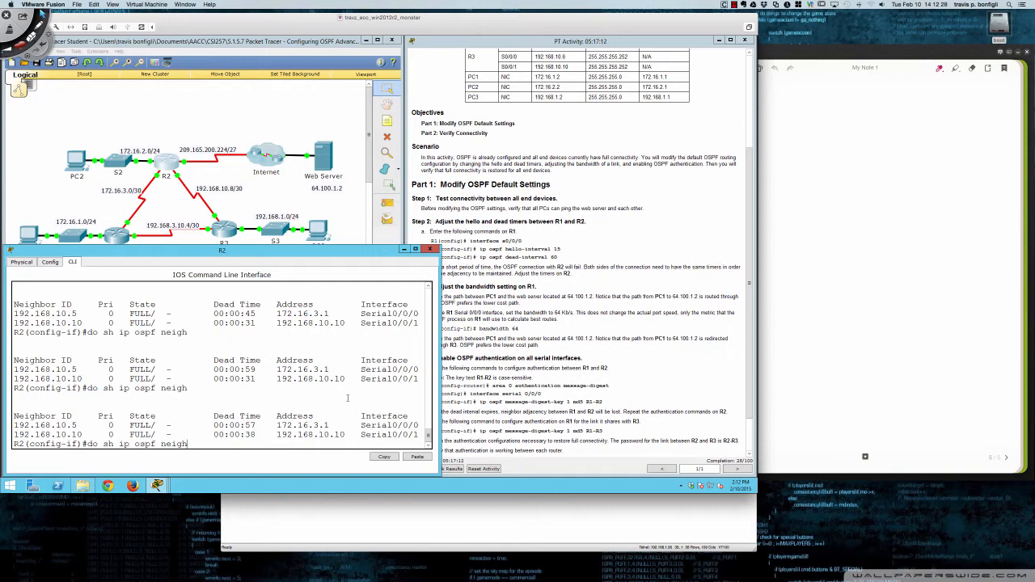
key("Up")
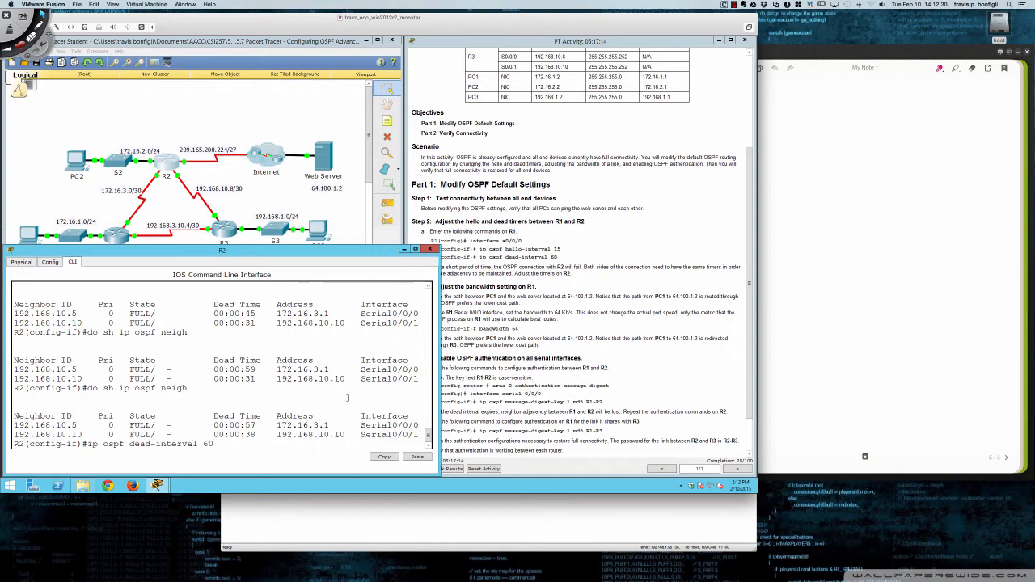
key("Return")
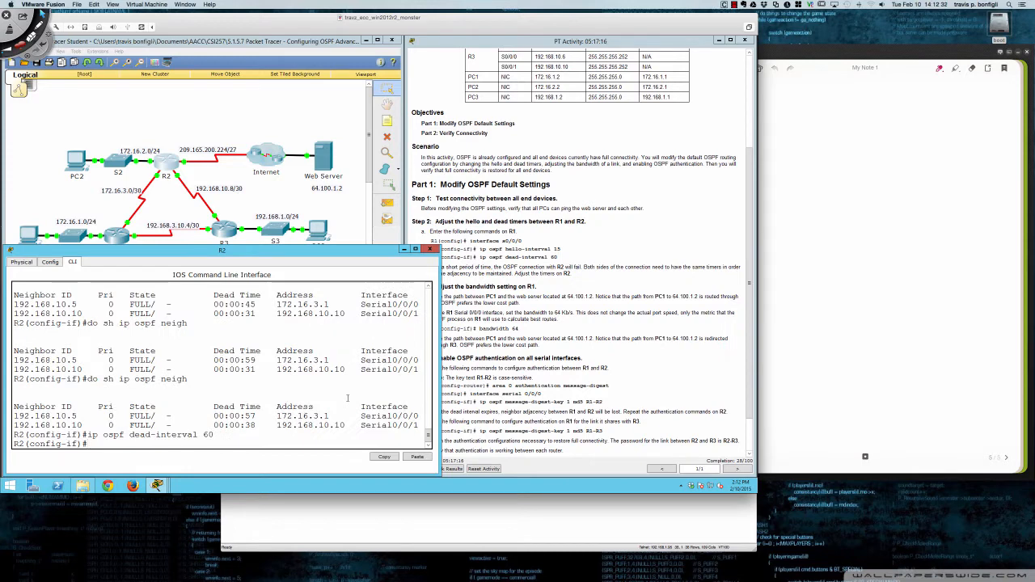
- List R2's OSPF neighbors again and highlight the interface and dead time of the neighbor on Serial0/0/1
key("Up")
key("Up")
key("Return")
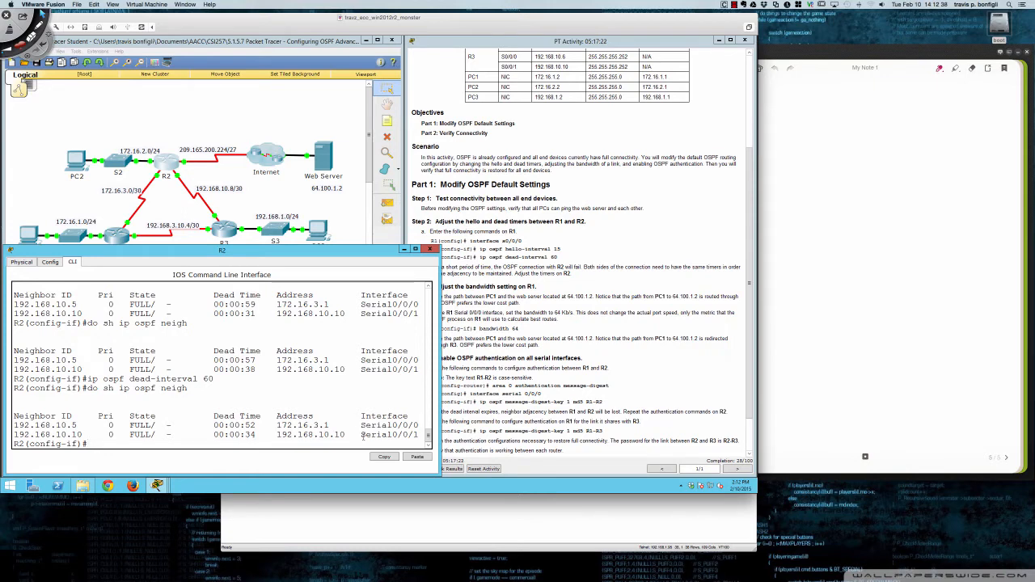
left_click_drag(363, 435, 420, 435)
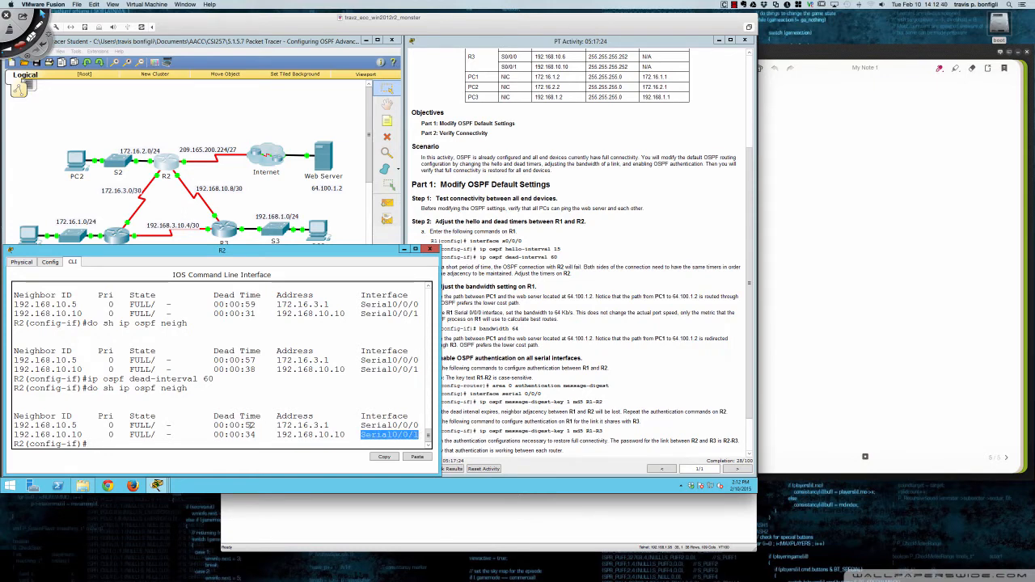
left_click_drag(214, 436, 255, 435)
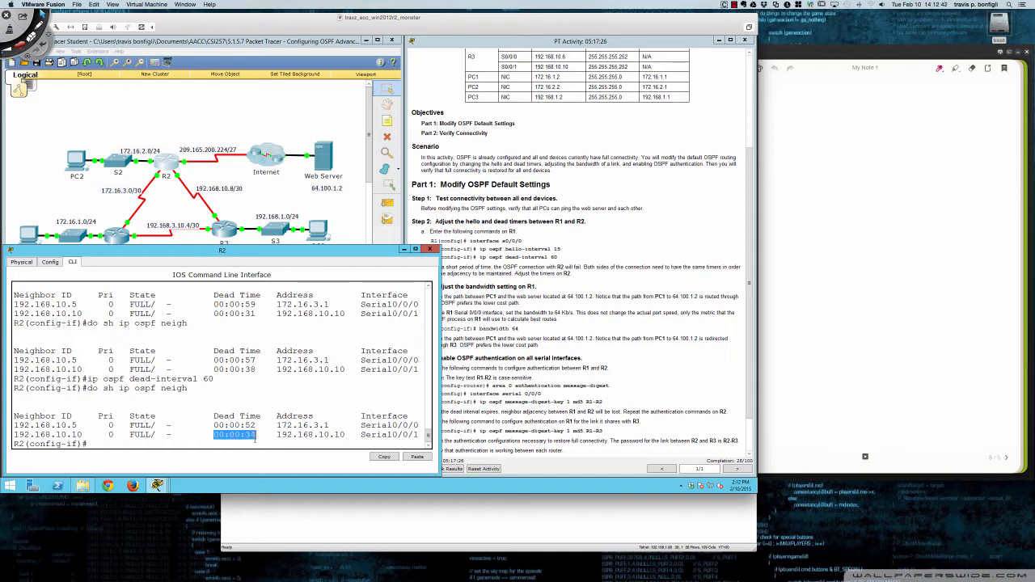
- Rerun the OSPF neighbor listing on R2 repeatedly to compare the dead timers on Serial0/0/0 and Serial0/0/1
left_click(265, 439)
key("Up")
key("Return")
key("Up")
key("Return")
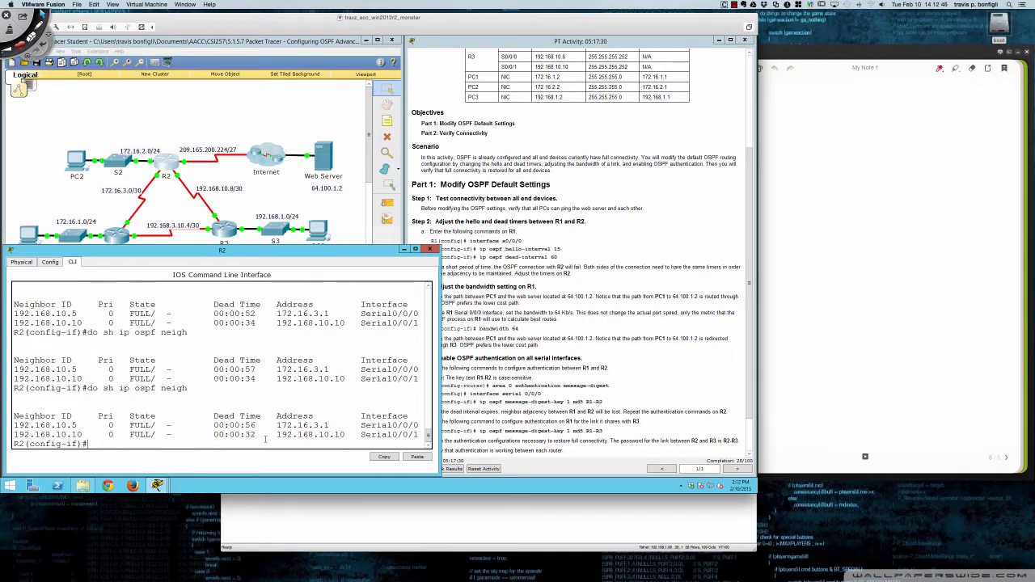
key("Up")
key("Return")
key("Up")
key("Return")
key("Up")
key("Return")
key("Up")
key("Return")
- Review the activity instructions and highlight the Step 3 heading about adjusting the bandwidth setting on R1
left_click(471, 312)
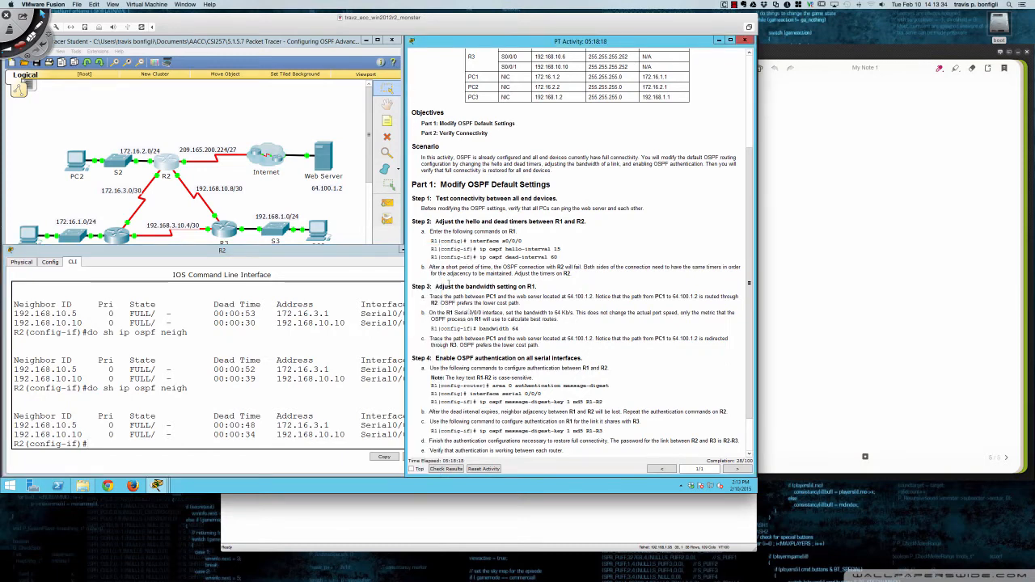
scroll(448, 283, "down", 1)
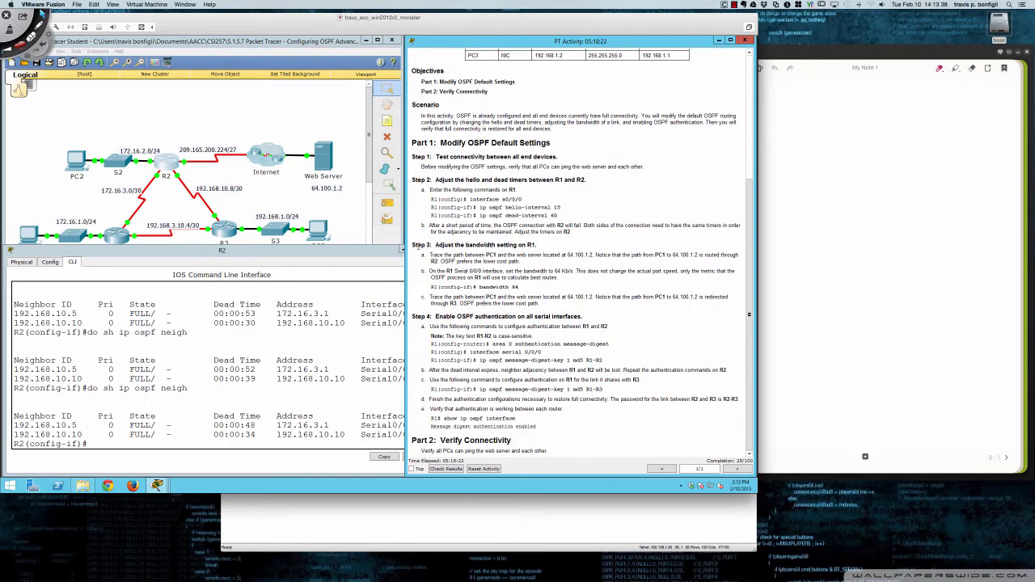
left_click_drag(413, 246, 535, 245)
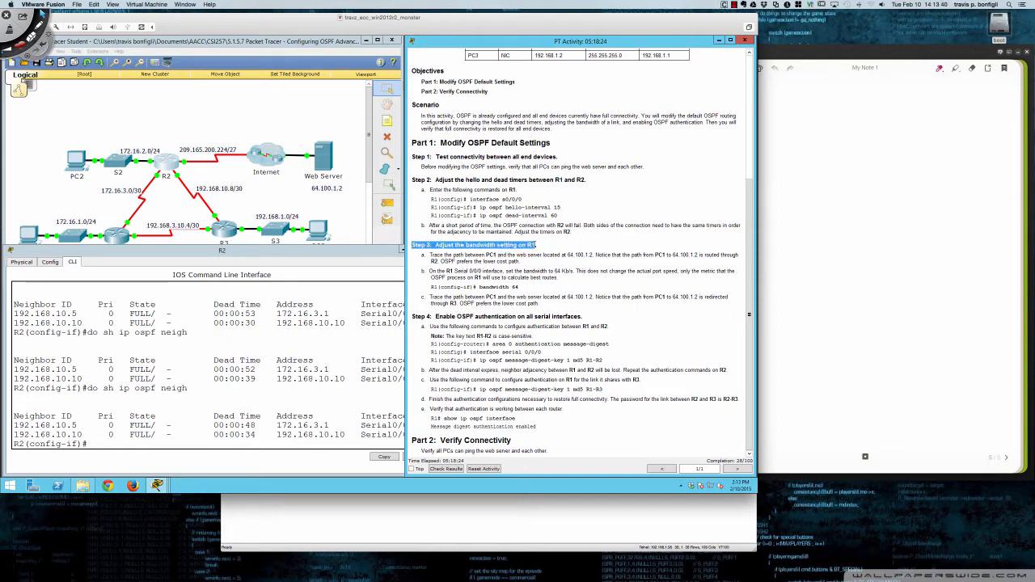
left_click(465, 255)
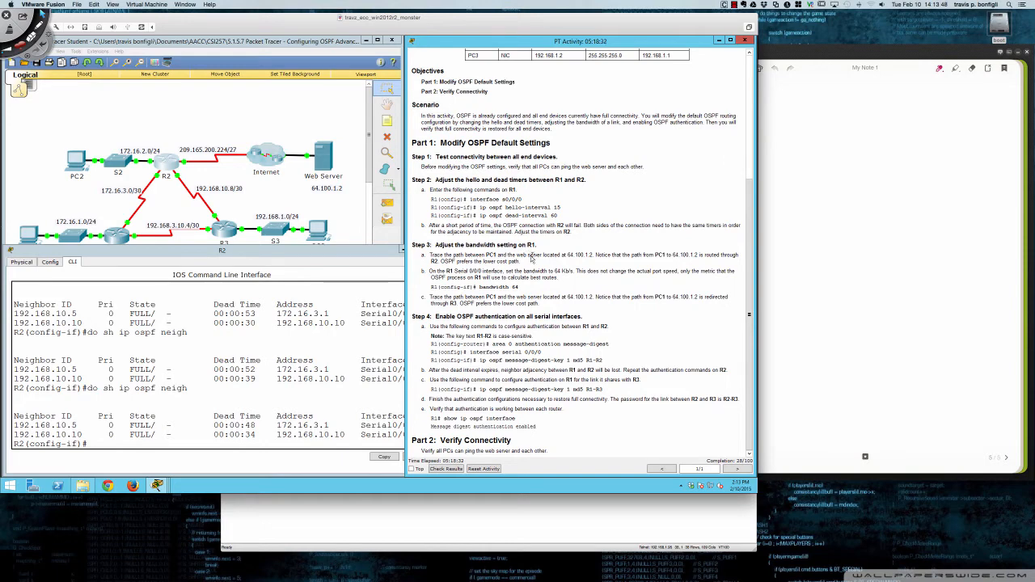
- Open PC1's Command Prompt and place its window below the network topology
left_click(27, 240)
left_click(28, 240)
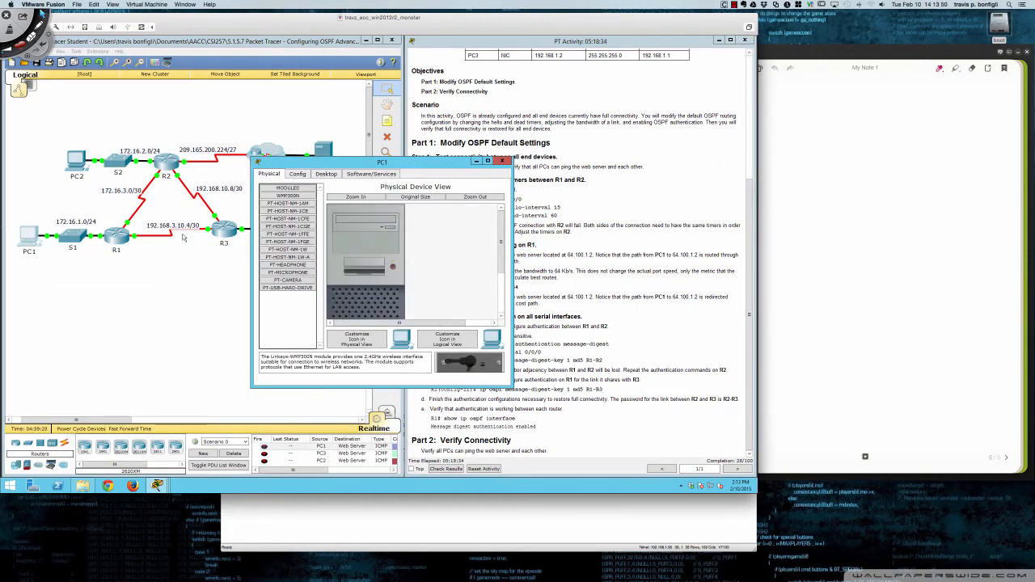
left_click_drag(368, 165, 180, 242)
left_click(136, 252)
left_click(229, 298)
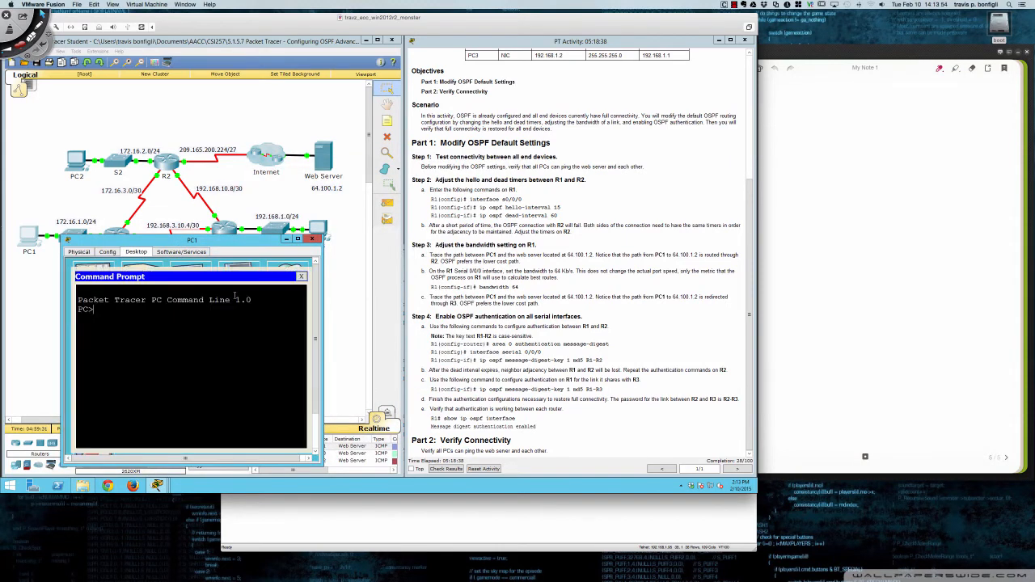
- Trace the path from PC1 to the web server with tracert 64.100.1.2
type("tracert 64.100.1.2")
key("Return")
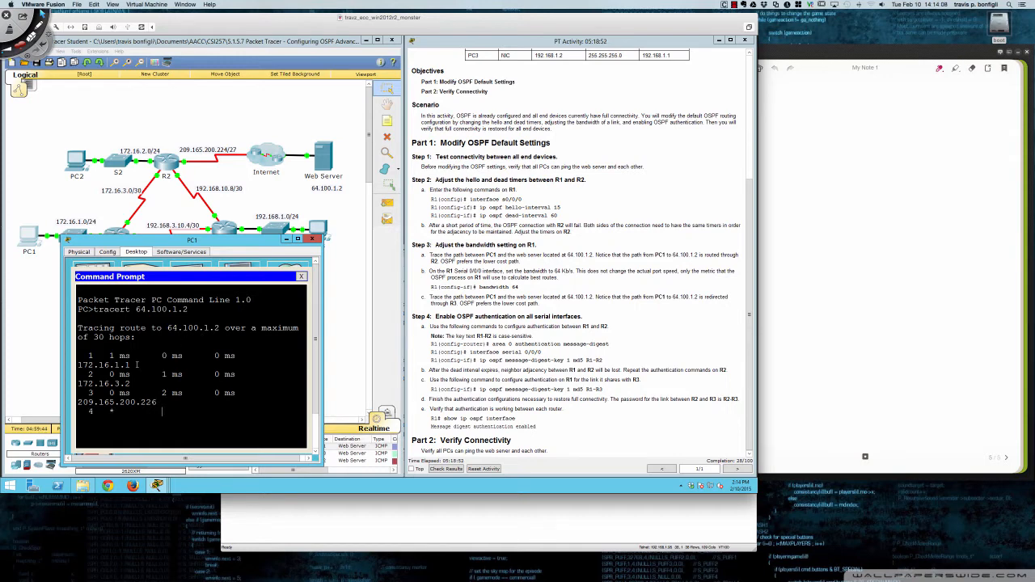
- Highlight the first three hop addresses in PC1's trace output one after another, then clear the highlight
left_click_drag(132, 352, 78, 351)
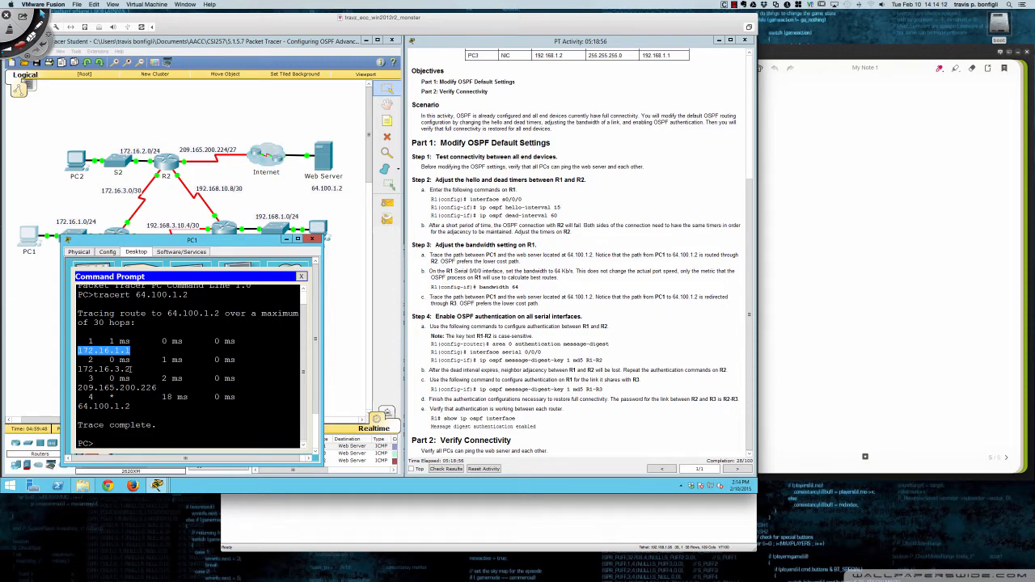
left_click_drag(132, 369, 77, 370)
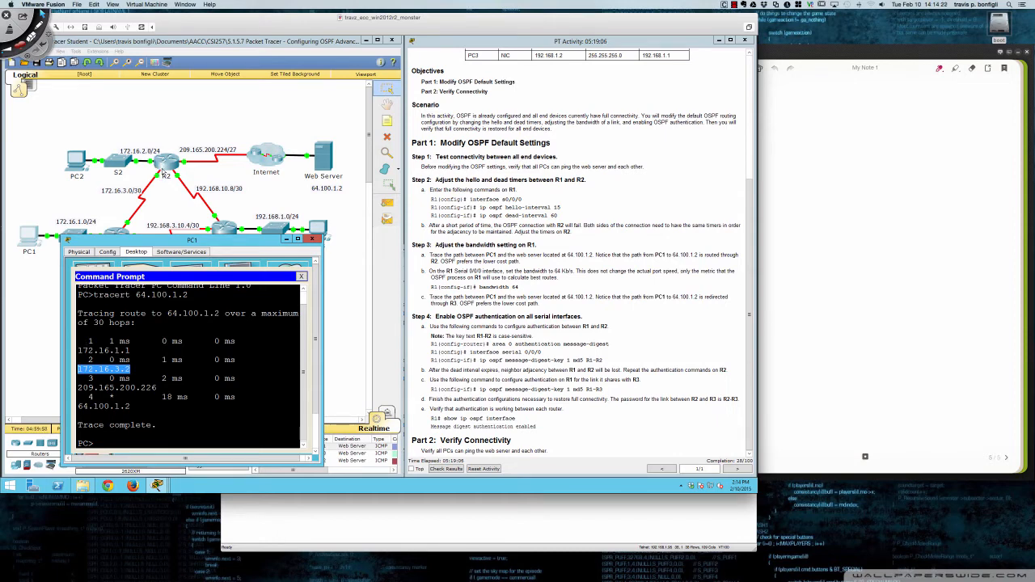
left_click_drag(79, 389, 156, 388)
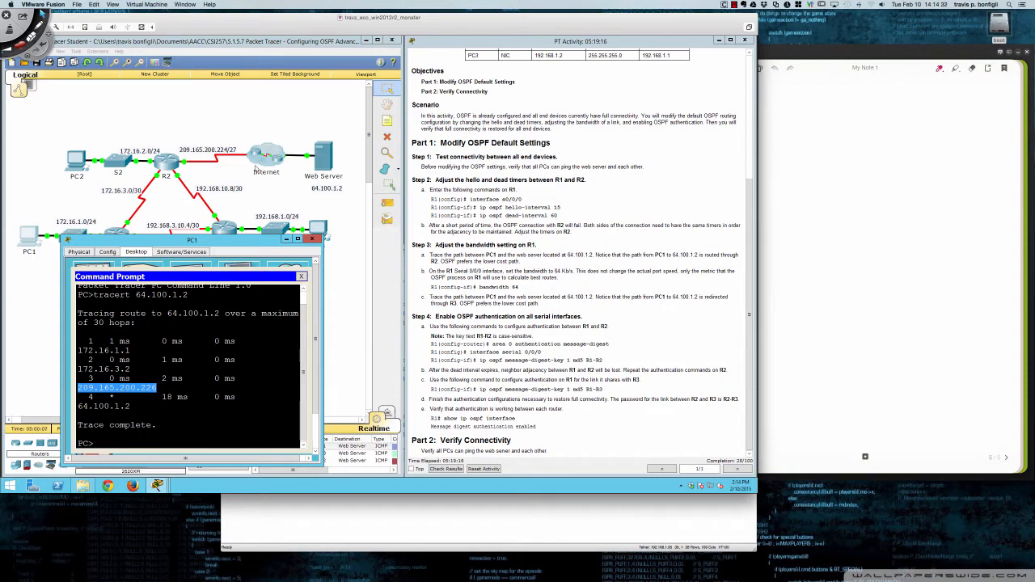
left_click(149, 313)
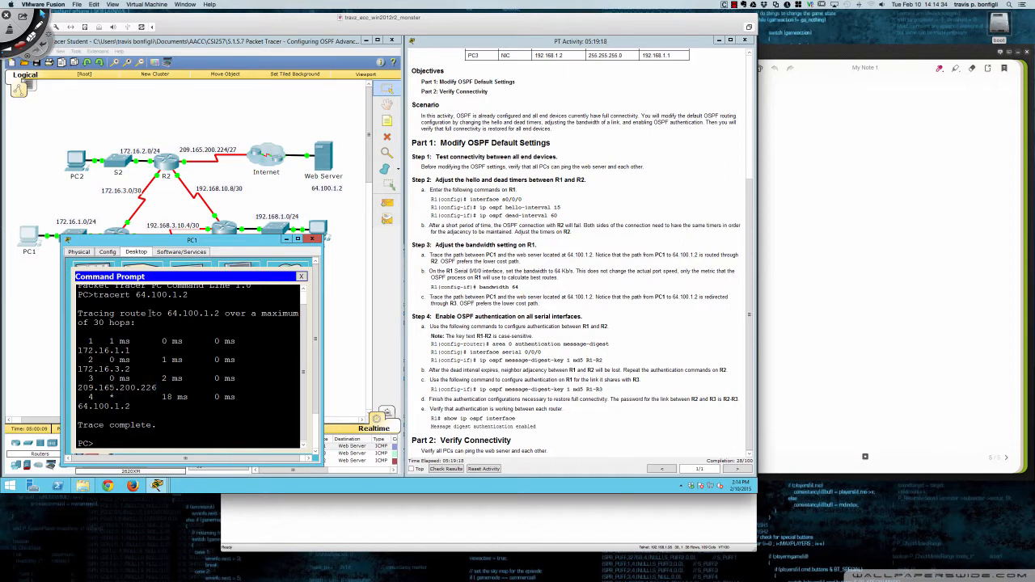
- Repeat tracert 64.100.1.2 from PC1 several times to compare the hops, then close PC1's window
key("Up")
key("Return")
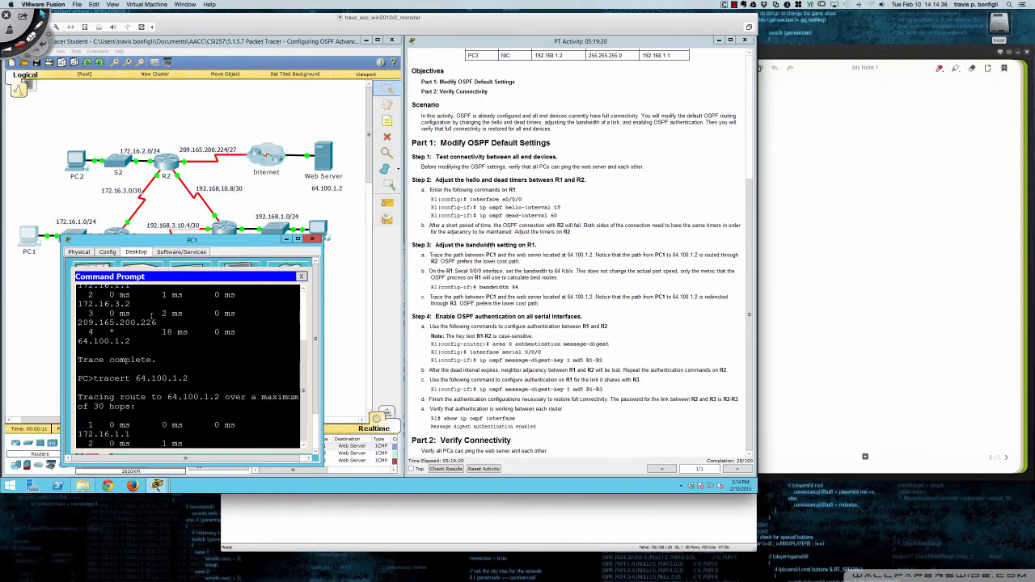
key("Up")
key("Return")
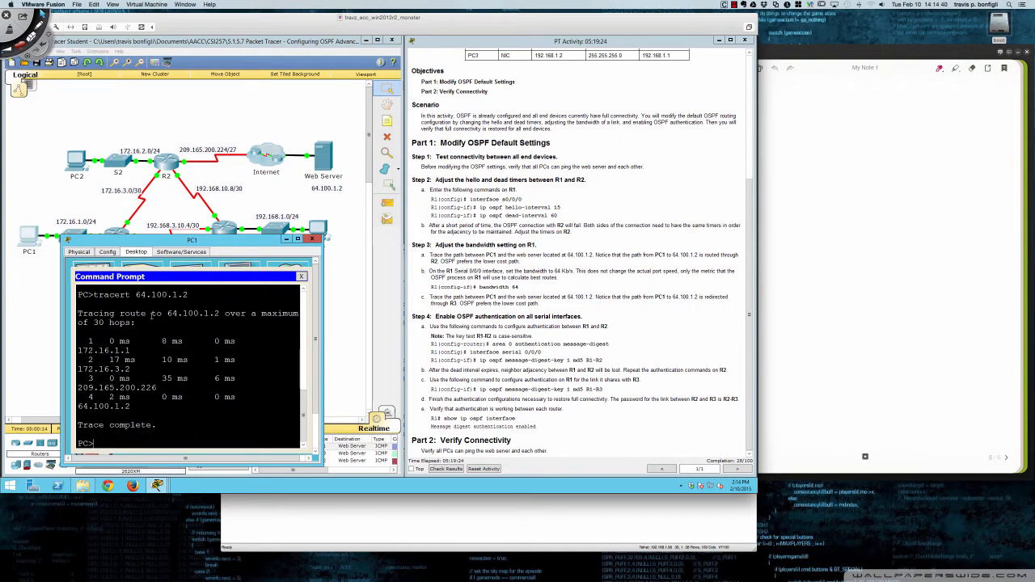
key("Up")
key("Return")
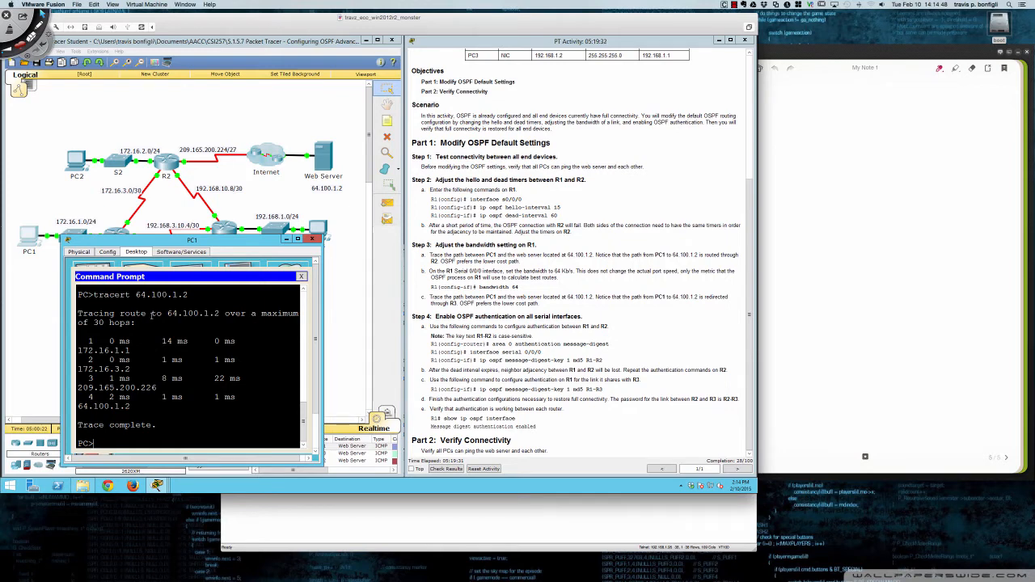
key("Up")
key("Return")
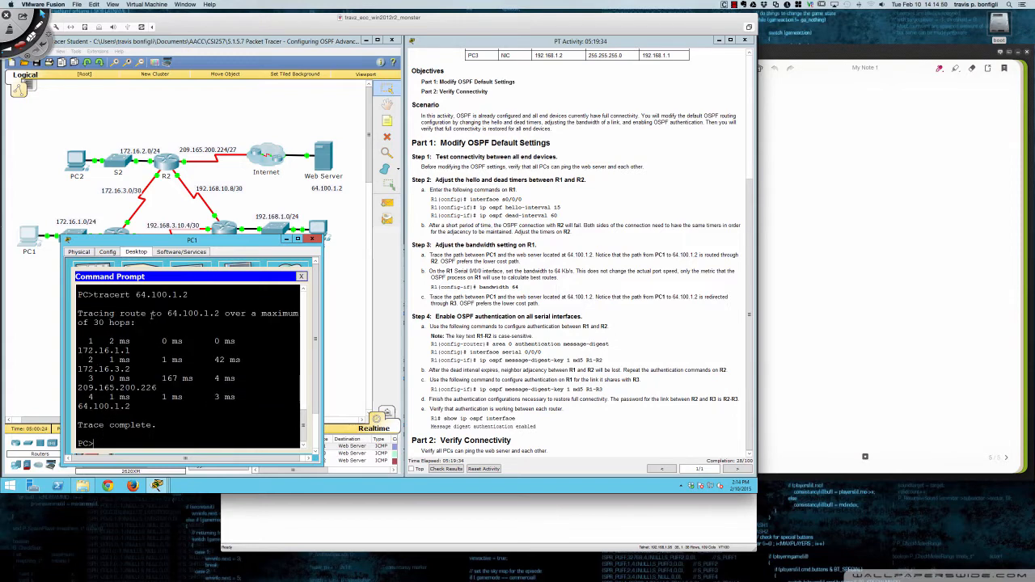
key("Up")
key("Return")
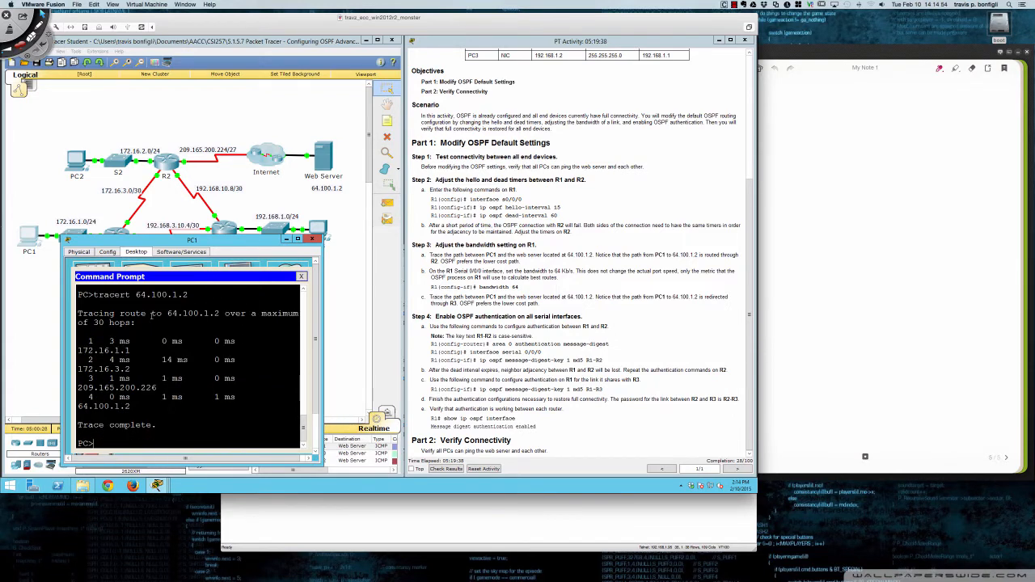
key("Up")
key("Return")
left_click(312, 240)
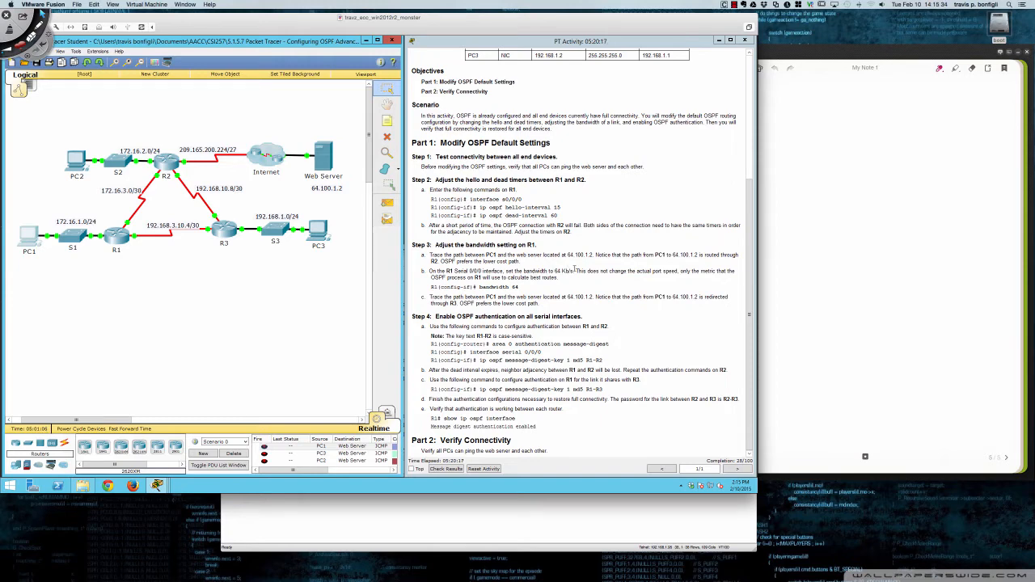
- Highlight the Step 3 note about the actual port speed, then open R1's CLI and enter privileged EXEC mode
left_click_drag(574, 270, 684, 273)
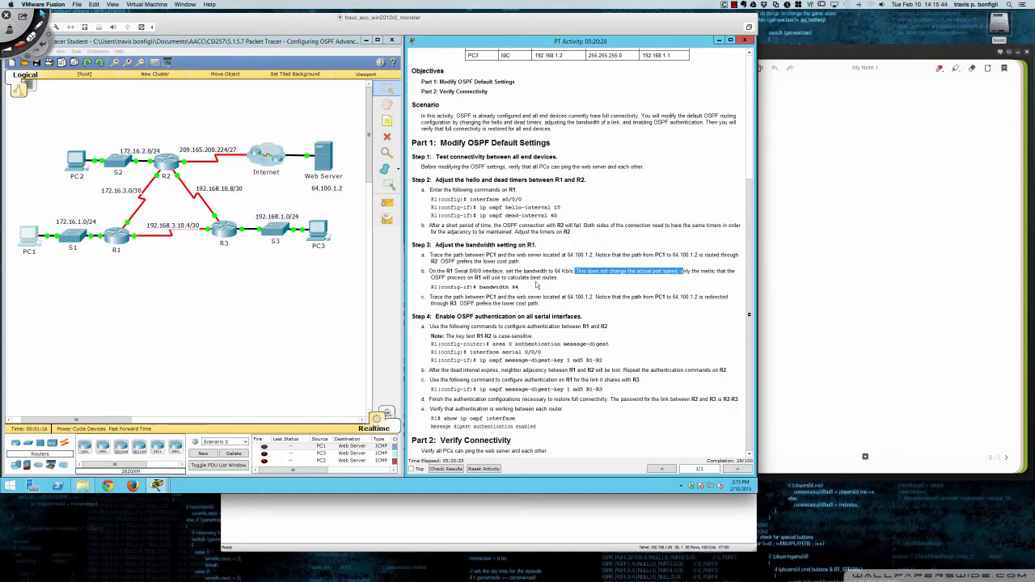
left_click(116, 239)
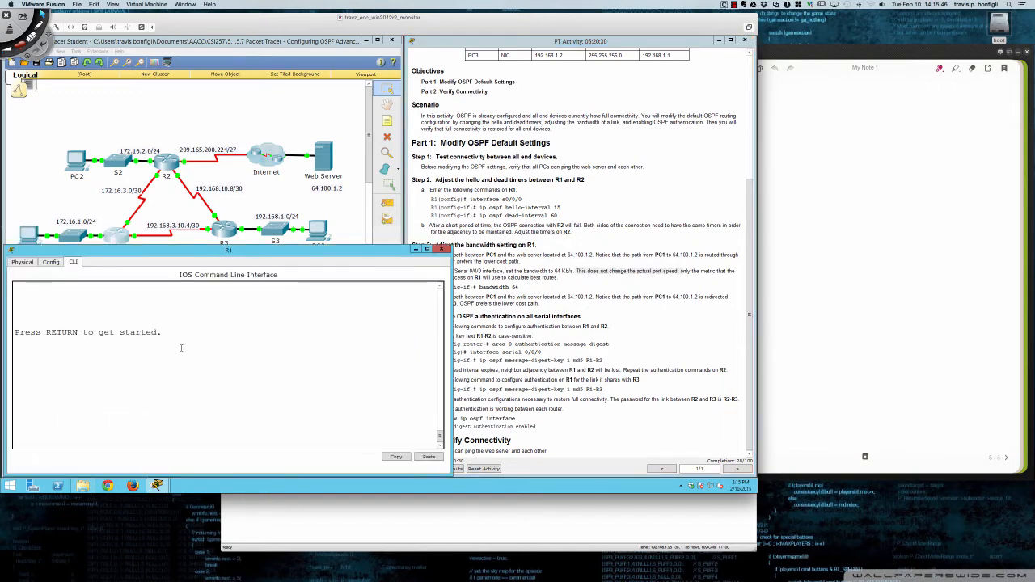
key("Return")
key("Return")
key("Return")
key("Return")
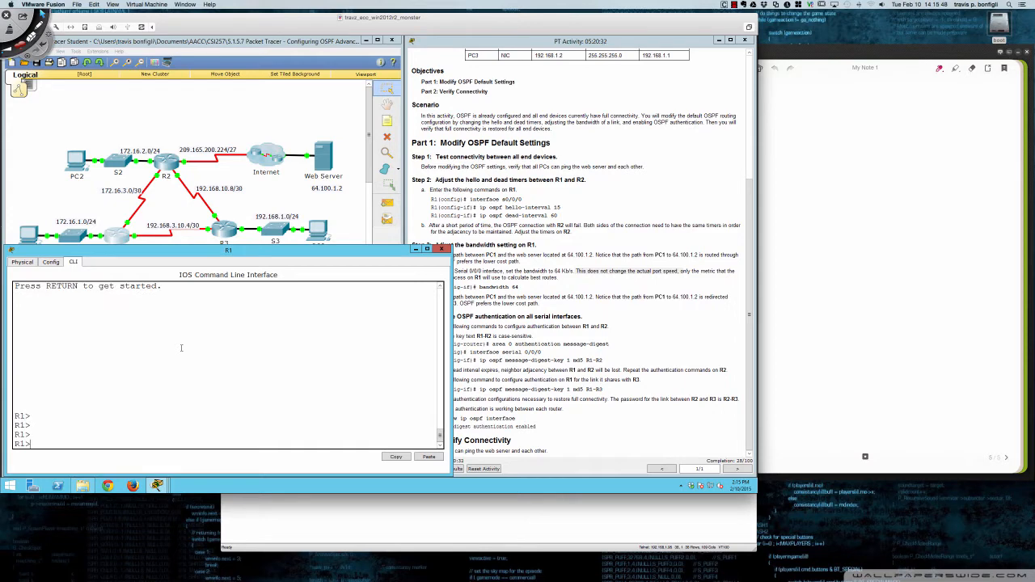
type("en")
key("Return")
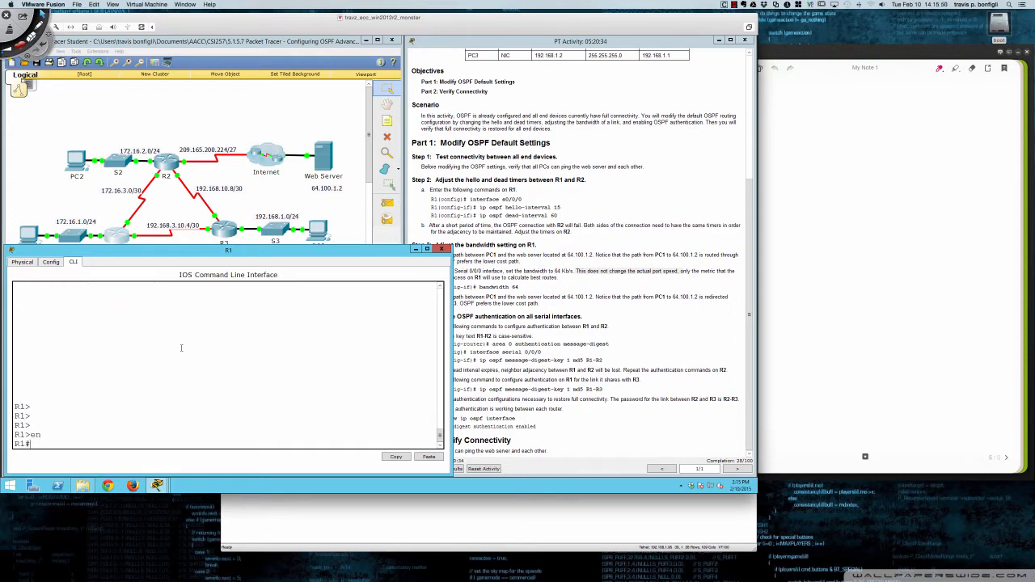
- Display R1's full IP routing table with sh ip route and highlight the O*E2 0.0.0.0/0 default route entry
type("sh ip route")
key("Return")
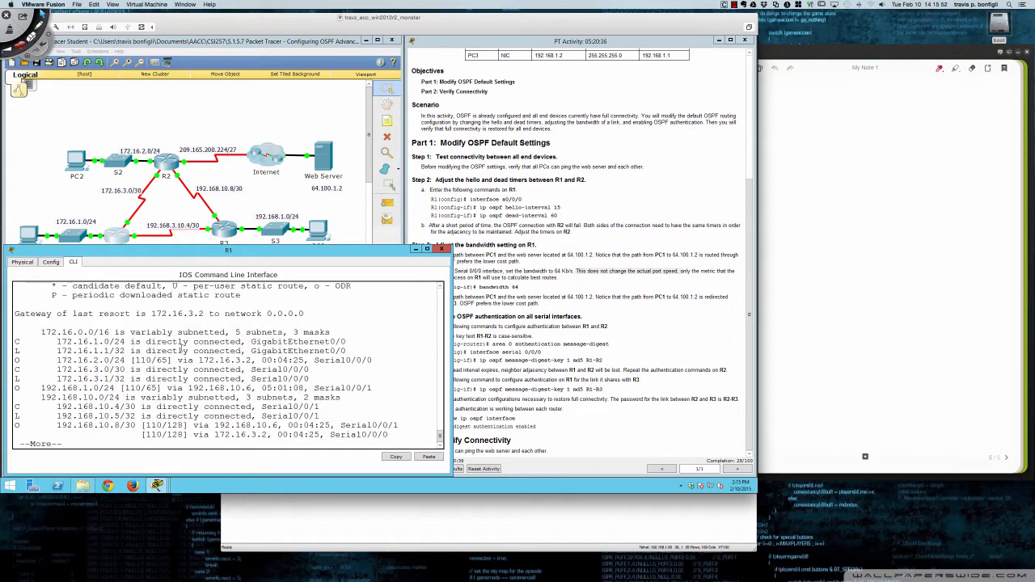
key("space")
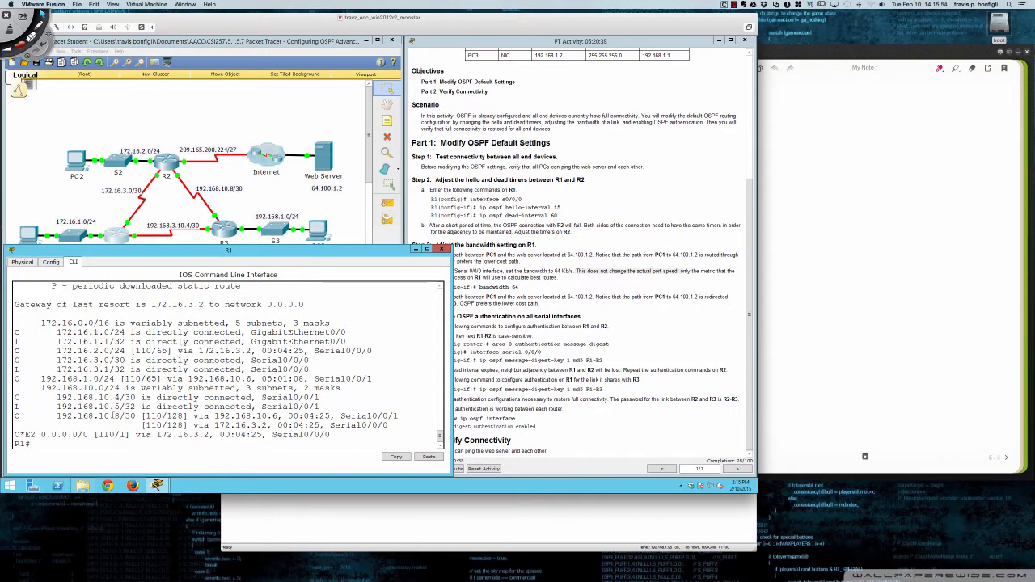
scroll(102, 426, "up", 1)
scroll(48, 424, "down", 1)
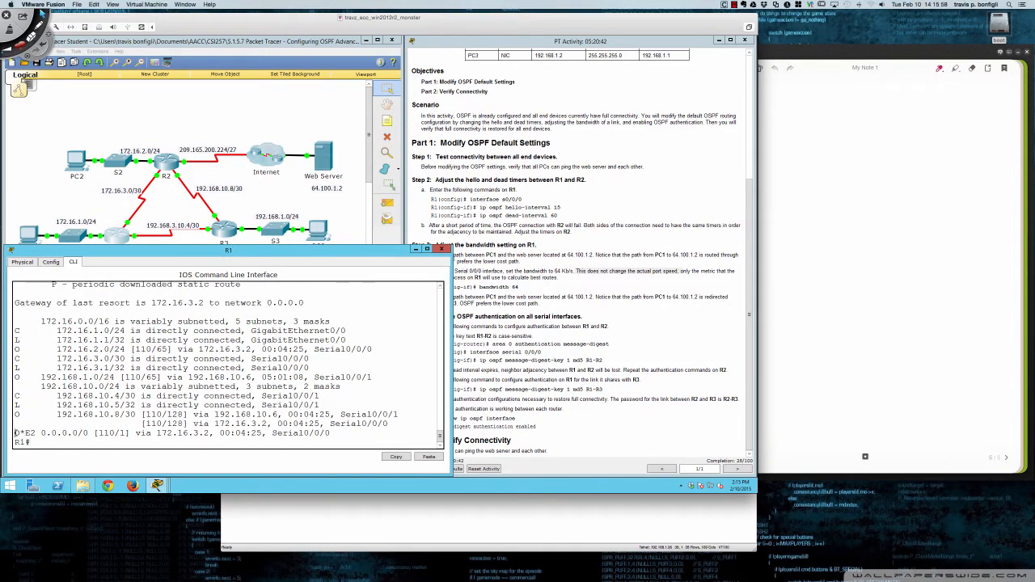
left_click_drag(14, 433, 89, 434)
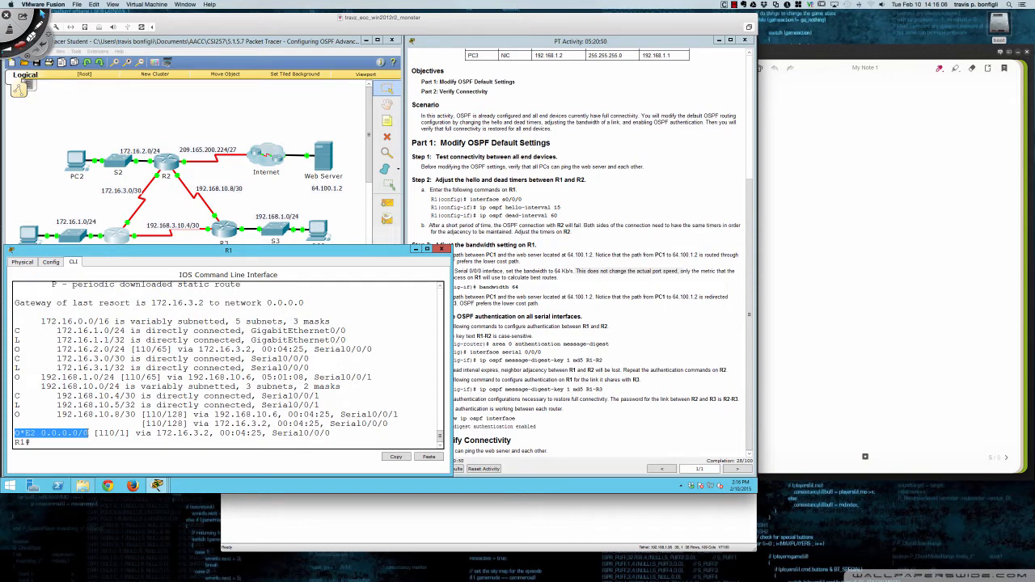
- Open R2's CLI and return from interface configuration to privileged EXEC mode with end
left_click(167, 163)
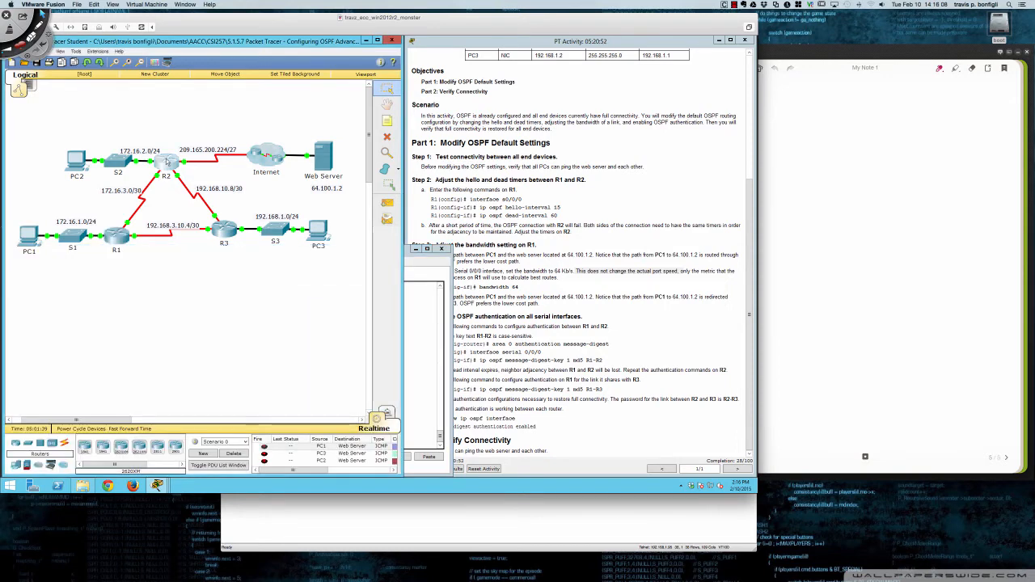
key("Return")
key("Return")
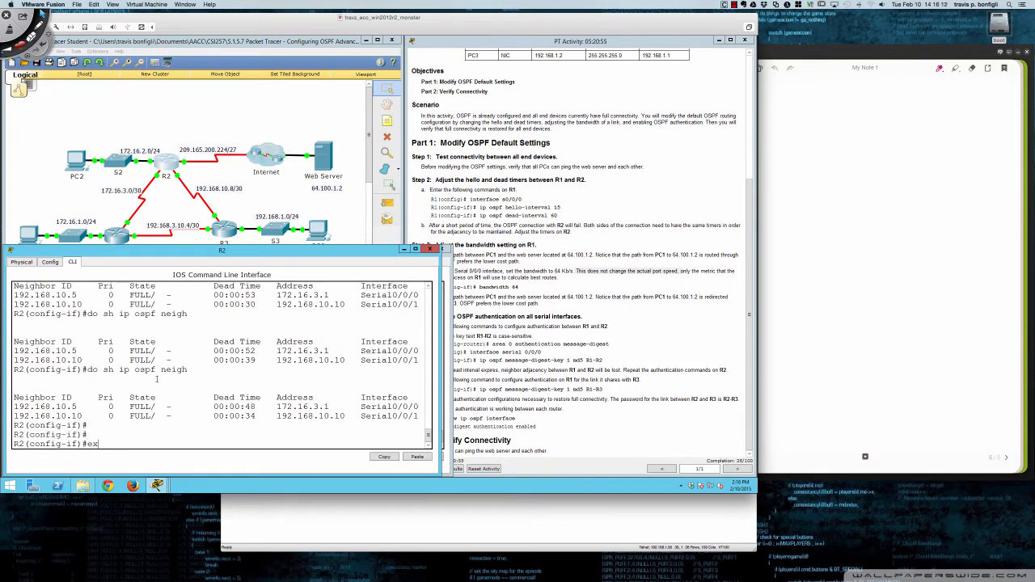
type("nd")
key("Return")
key("Return")
- Display R2's full IP routing table with sh ip route and look through its entries
key("Return")
key("Return")
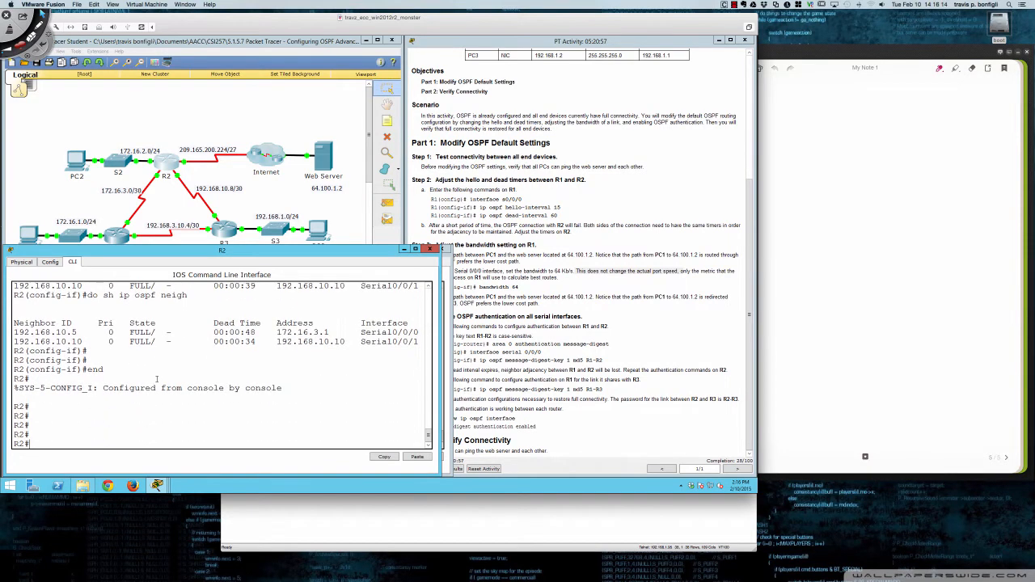
type("sh ip route")
key("Return")
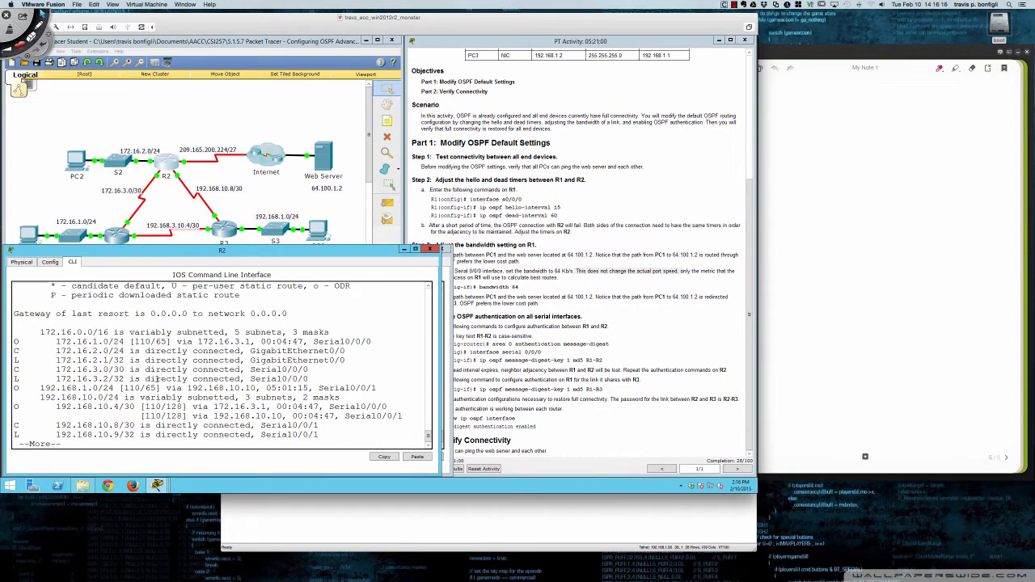
key("space")
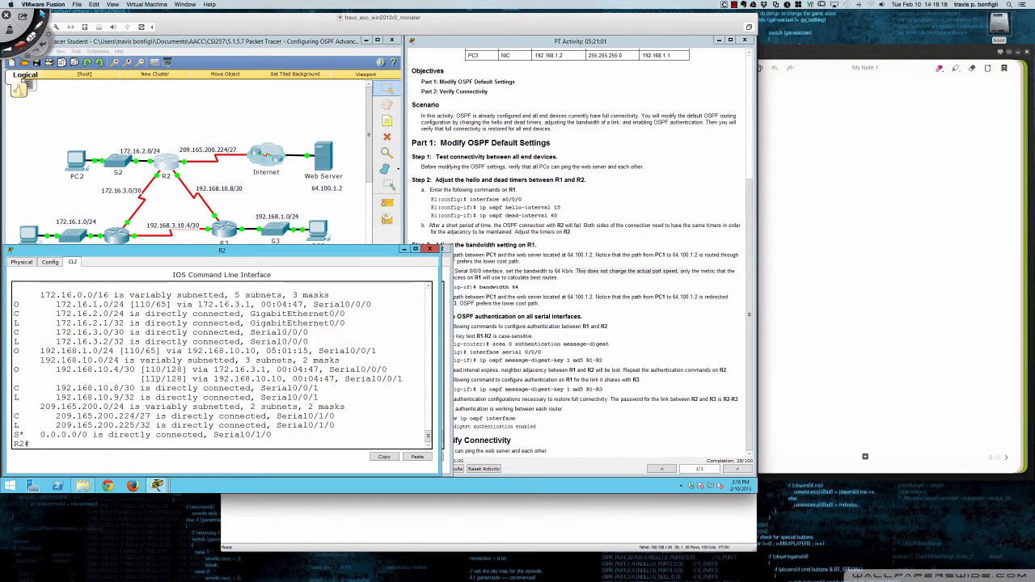
scroll(134, 386, "up", 3)
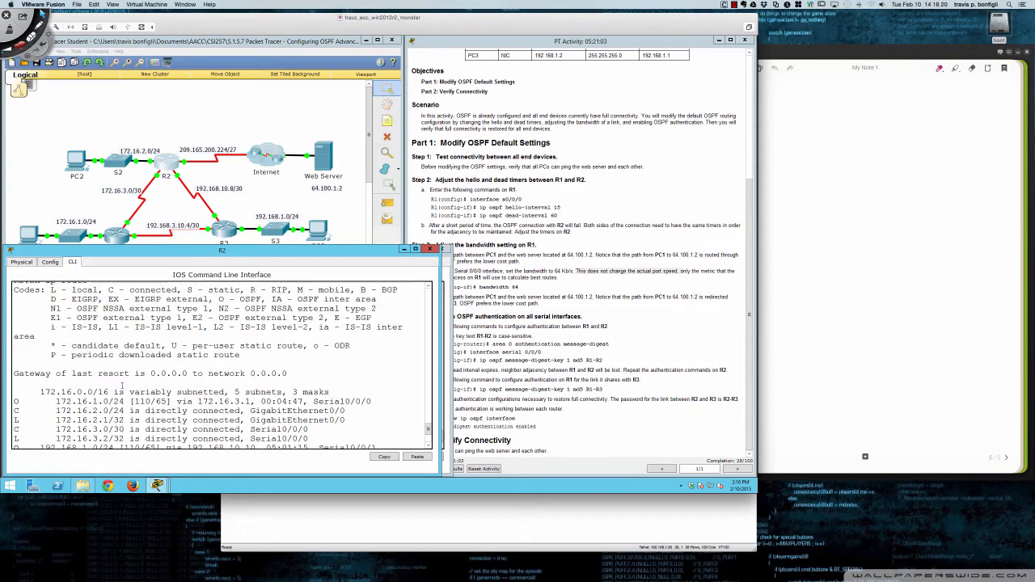
- Display R2's running configuration and advance through it to the OSPF and static route sections
type("sh ru")
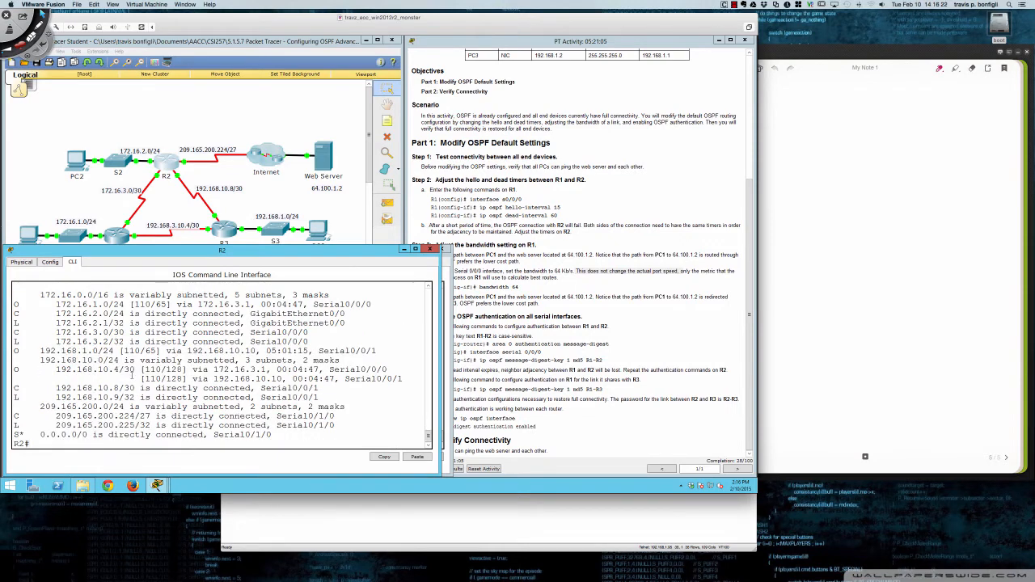
key("Return")
key("space")
key("space")
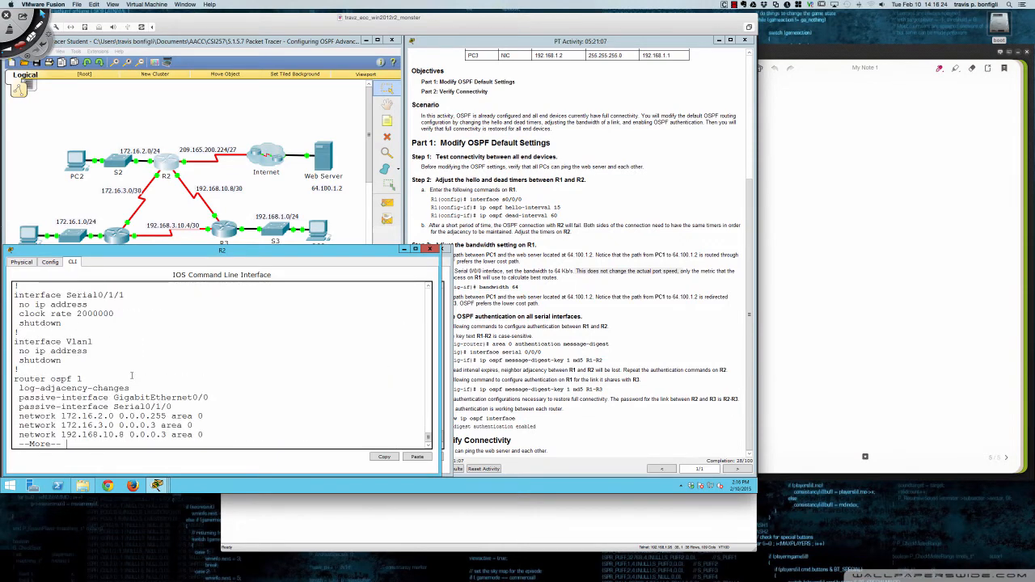
key("Return")
key("Return")
key("Return")
key("Return")
key("Return")
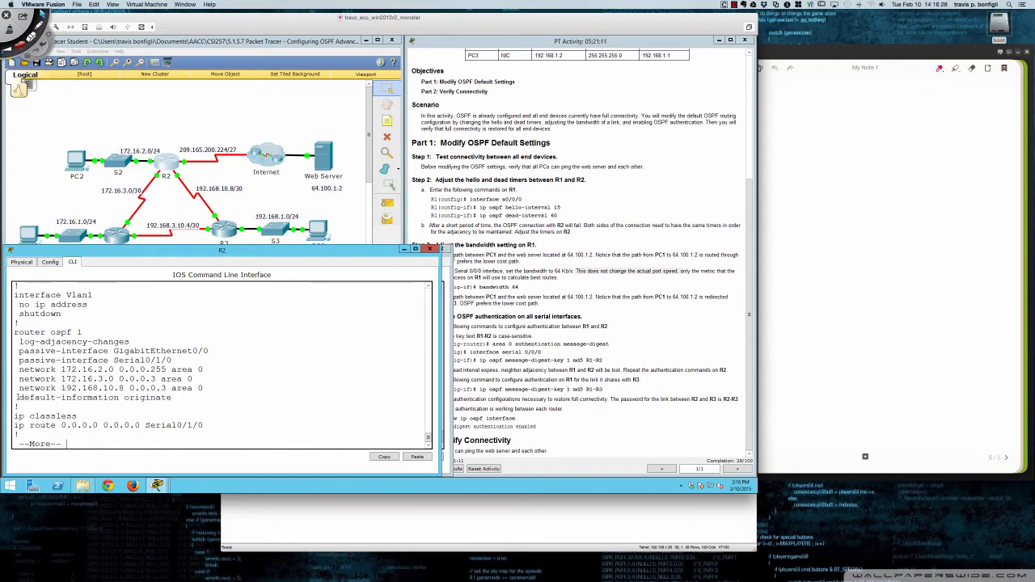
- Highlight the default-information originate and ip route 0.0.0.0 0.0.0.0 Serial0/1/0 lines in R2's configuration in turn
left_click_drag(18, 397, 174, 397)
left_click_drag(15, 427, 204, 426)
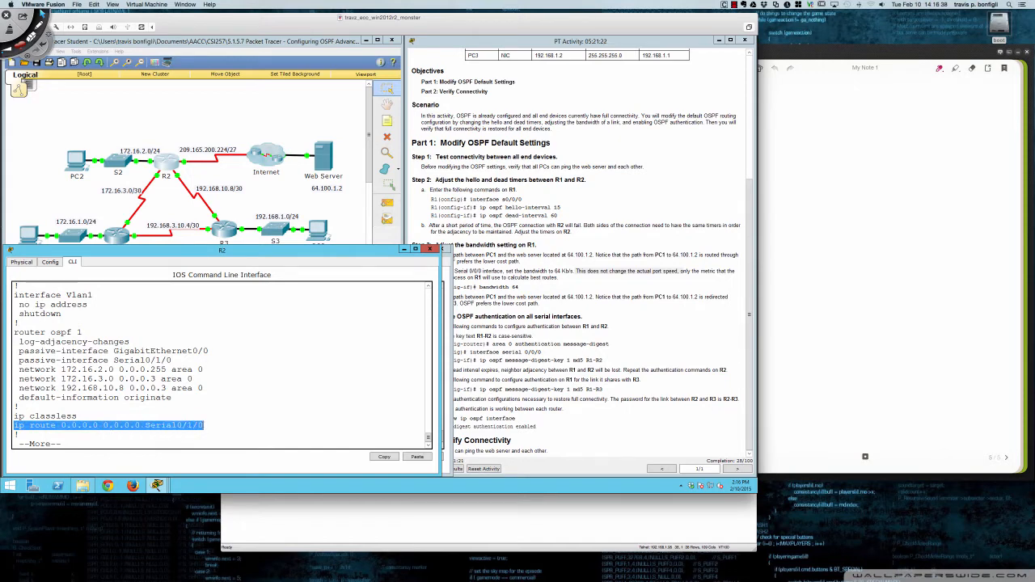
left_click(201, 425)
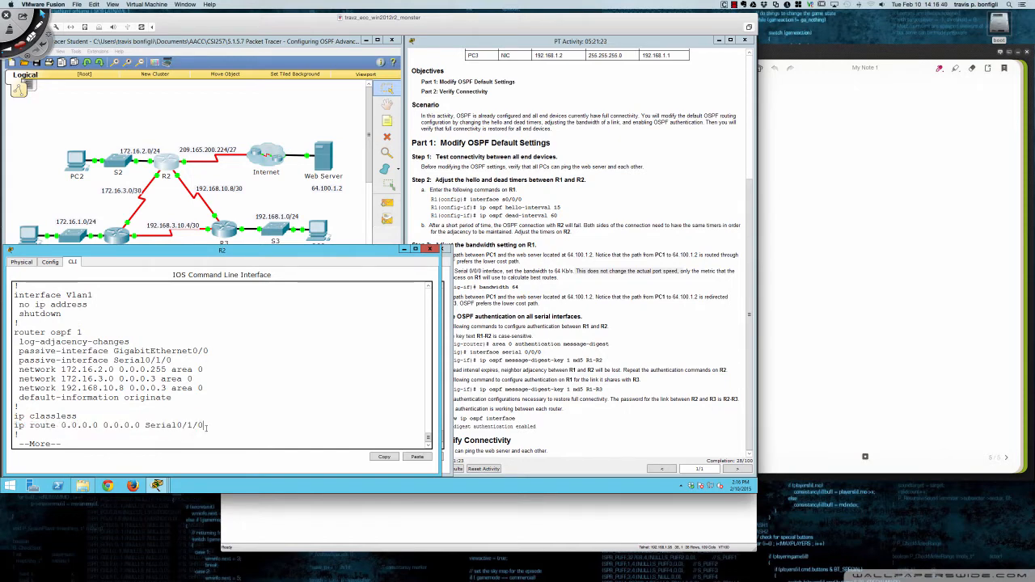
left_click_drag(203, 425, 13, 425)
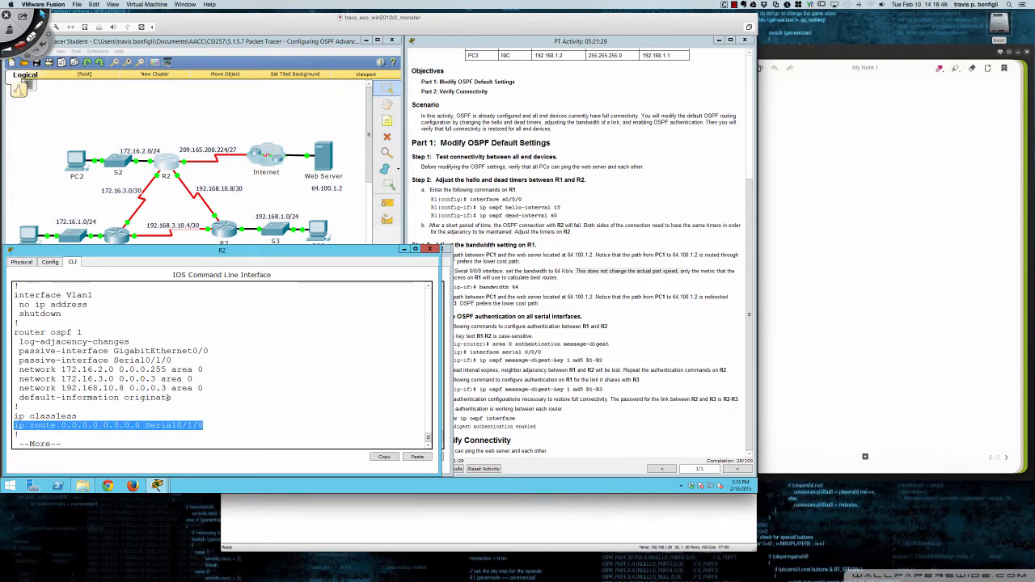
left_click_drag(170, 398, 18, 398)
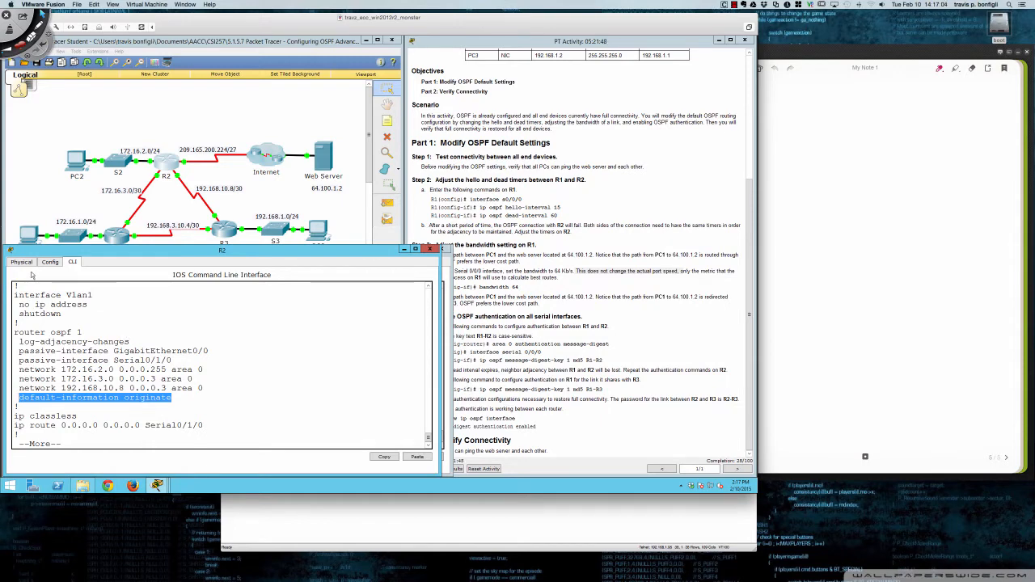
- Bring R1's CLI back to the front and mark the E2 code of its default route
left_click(118, 241)
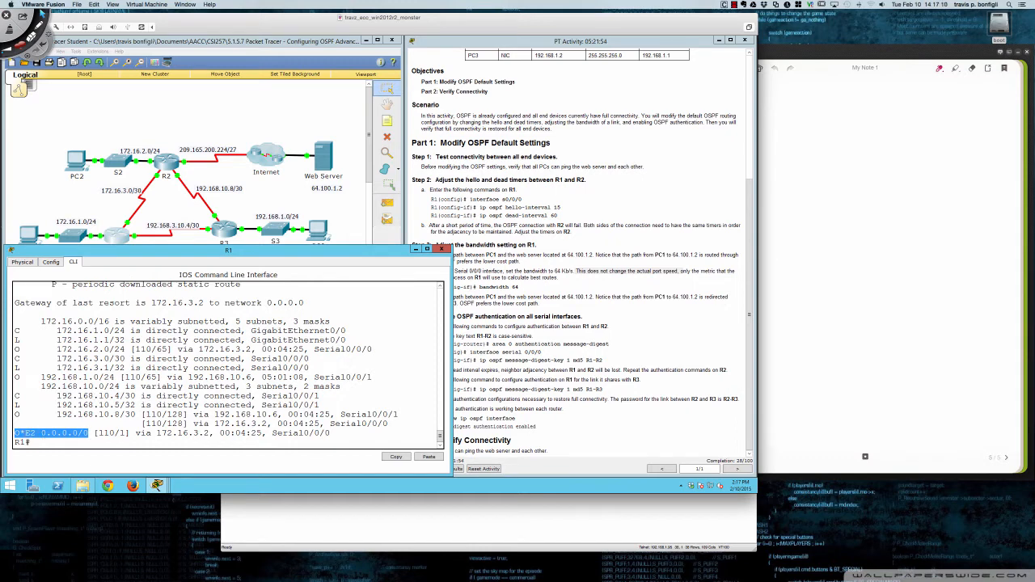
left_click(21, 433)
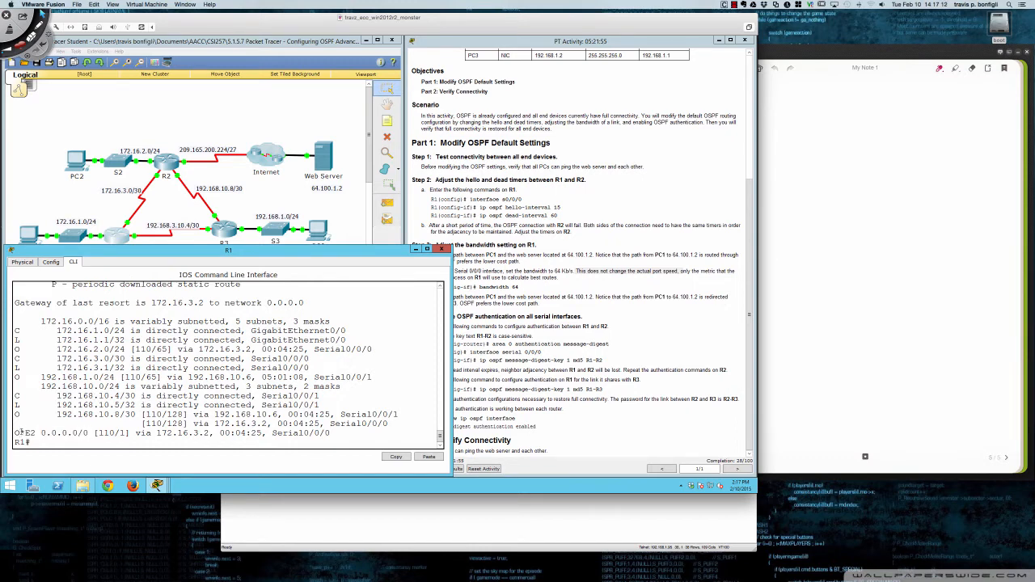
left_click_drag(21, 432, 26, 433)
left_click(335, 394)
- Display R1's OSPF database and highlight the Type-5 AS External heading, its 0.0.0.0 link ID and the advertising router, then clear the highlight
type("sh ip ospf data")
key("Return")
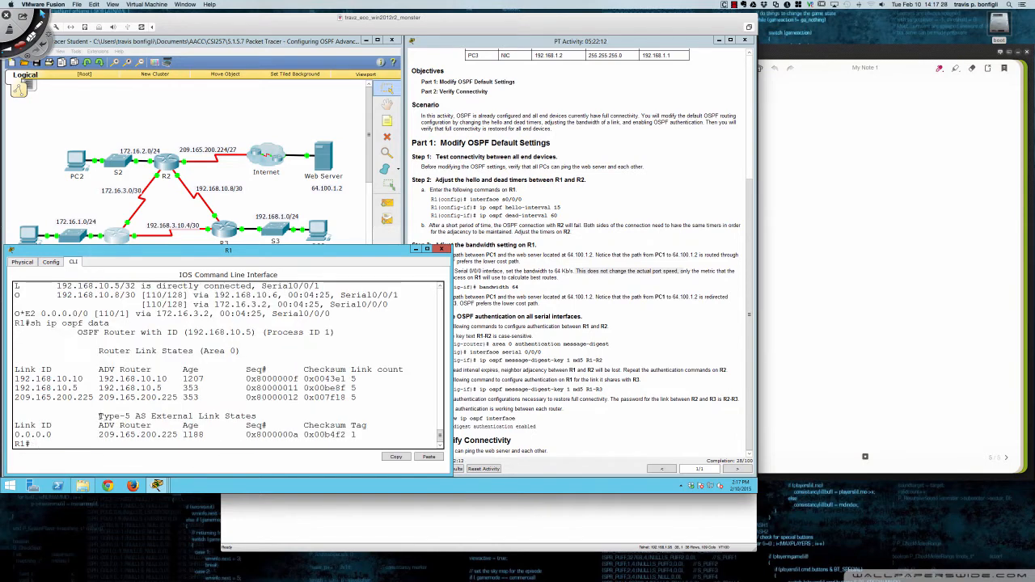
left_click_drag(99, 416, 257, 417)
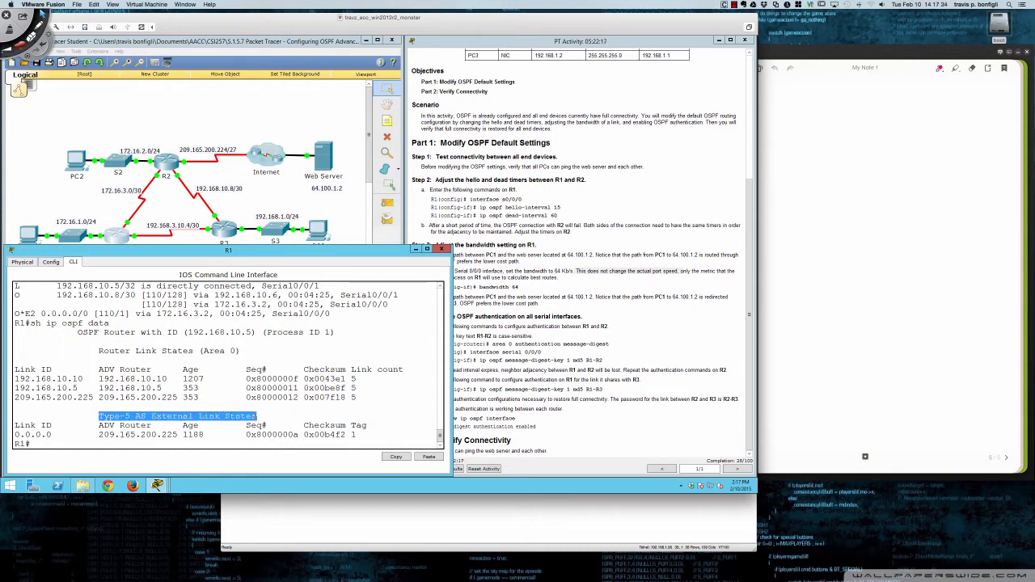
left_click_drag(15, 435, 53, 435)
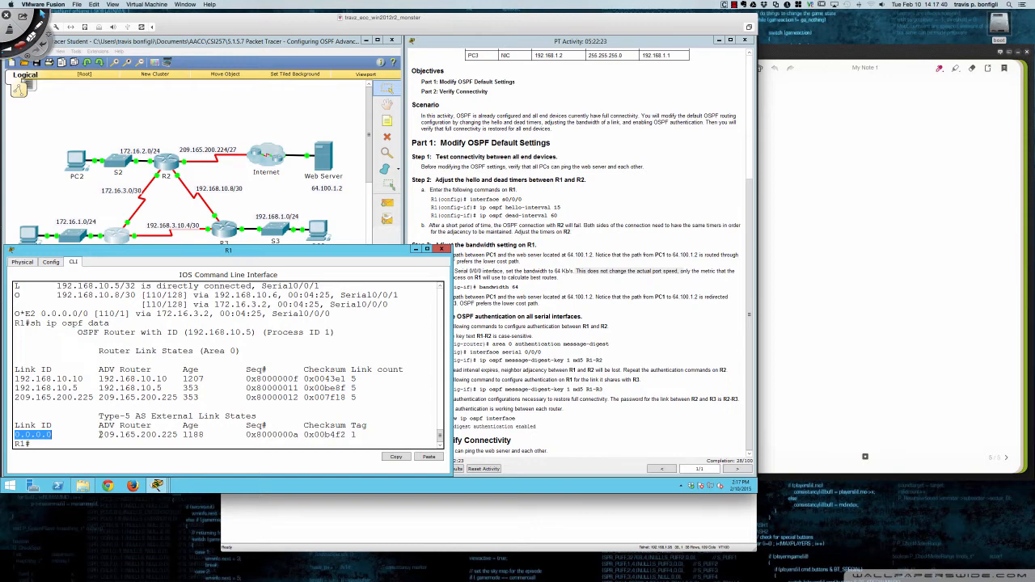
left_click_drag(100, 434, 177, 434)
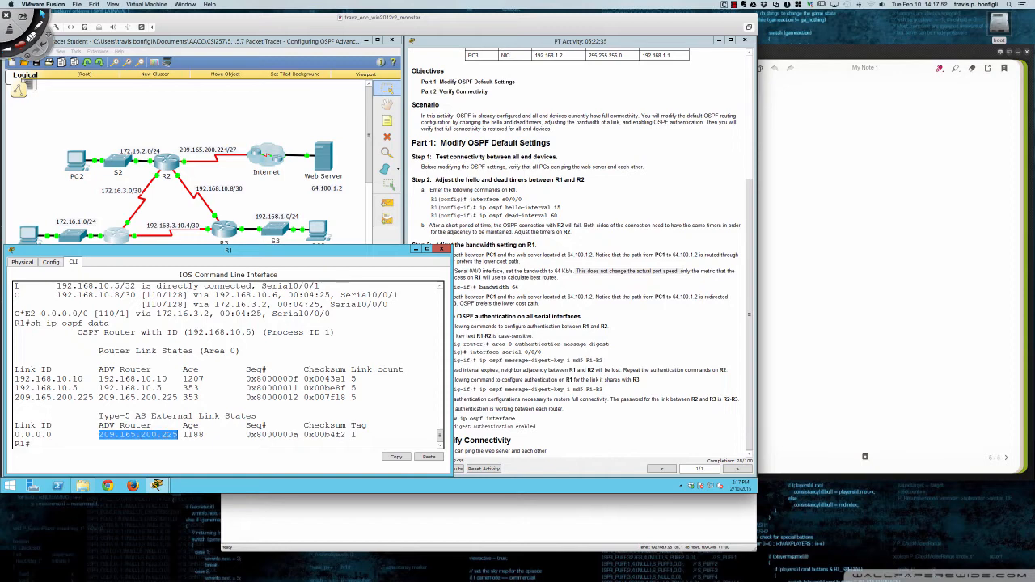
left_click(95, 435)
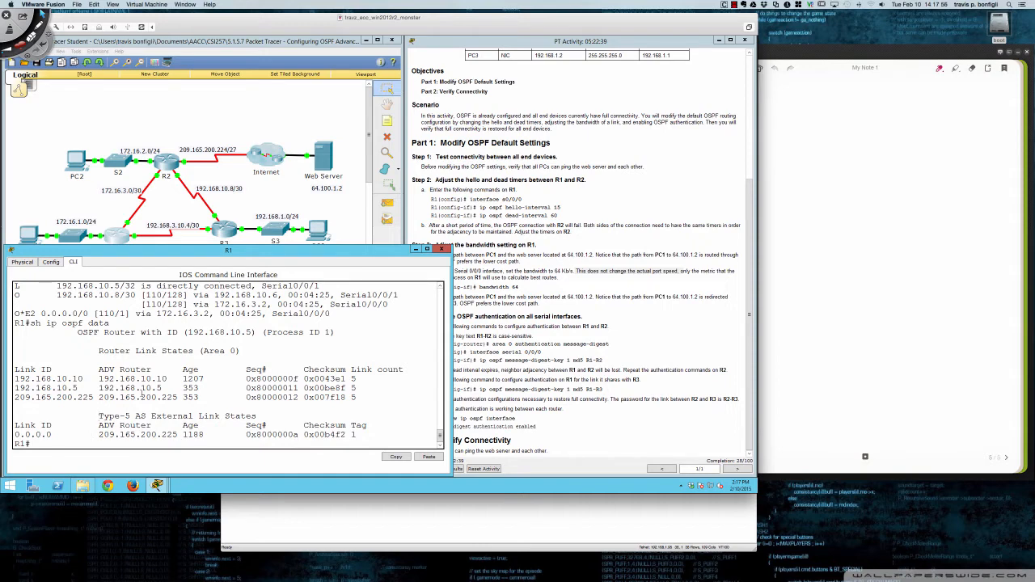
- Display R1's full routing table and highlight the E2 - OSPF external type 2 entry in its codes legend
type("sh ip route")
key("Return")
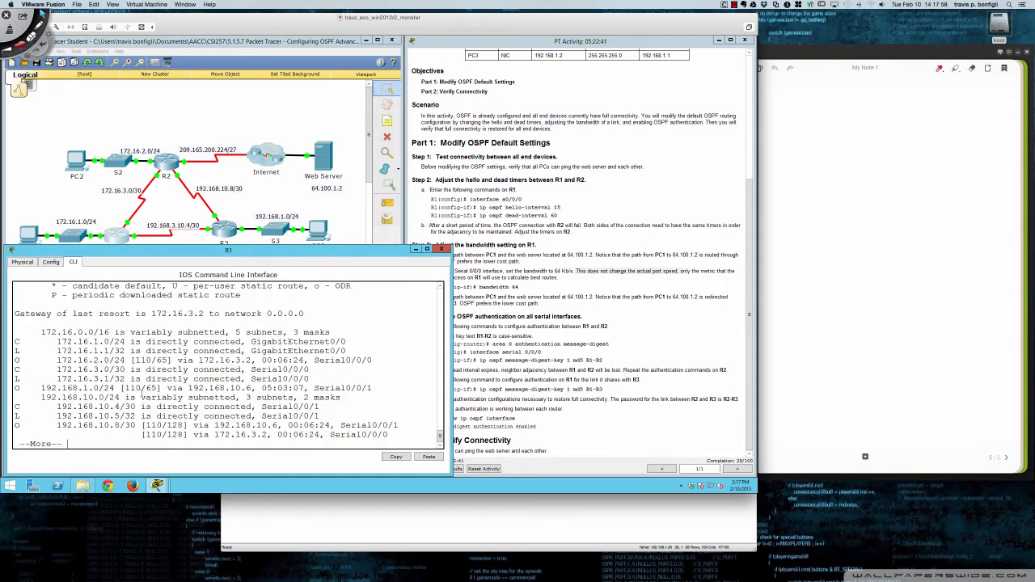
key("space")
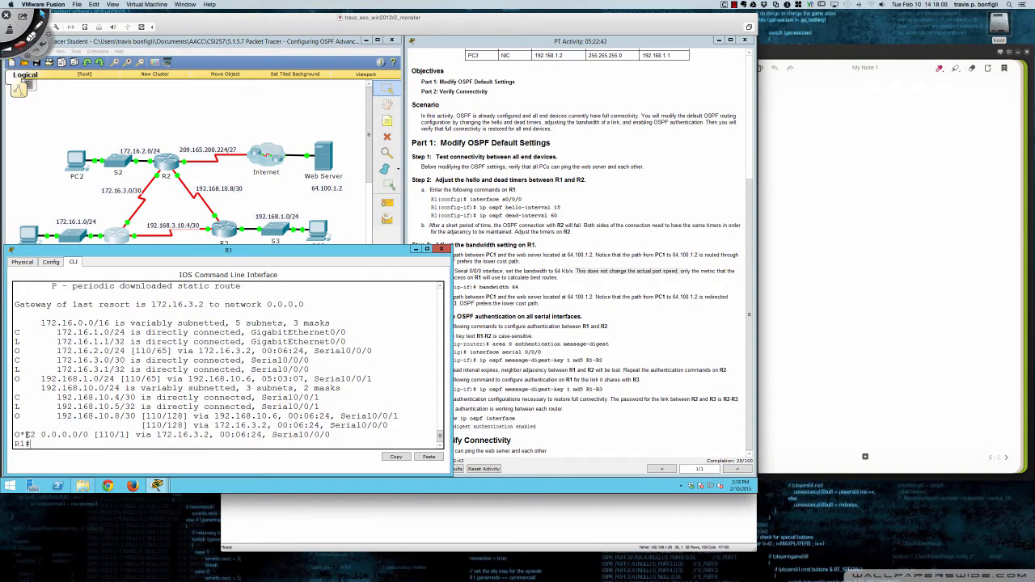
scroll(148, 389, "up", 3)
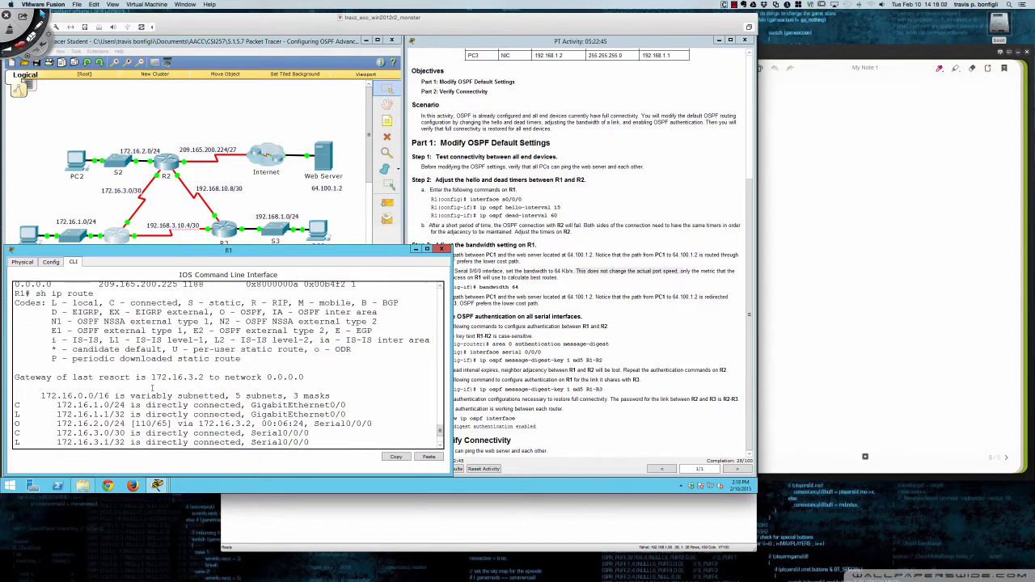
left_click_drag(193, 331, 325, 332)
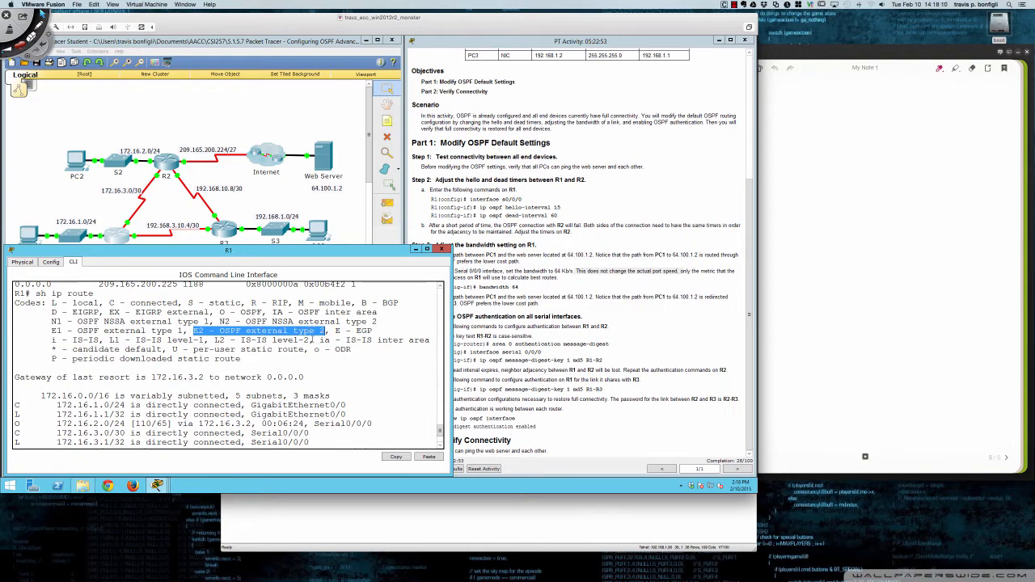
key("space")
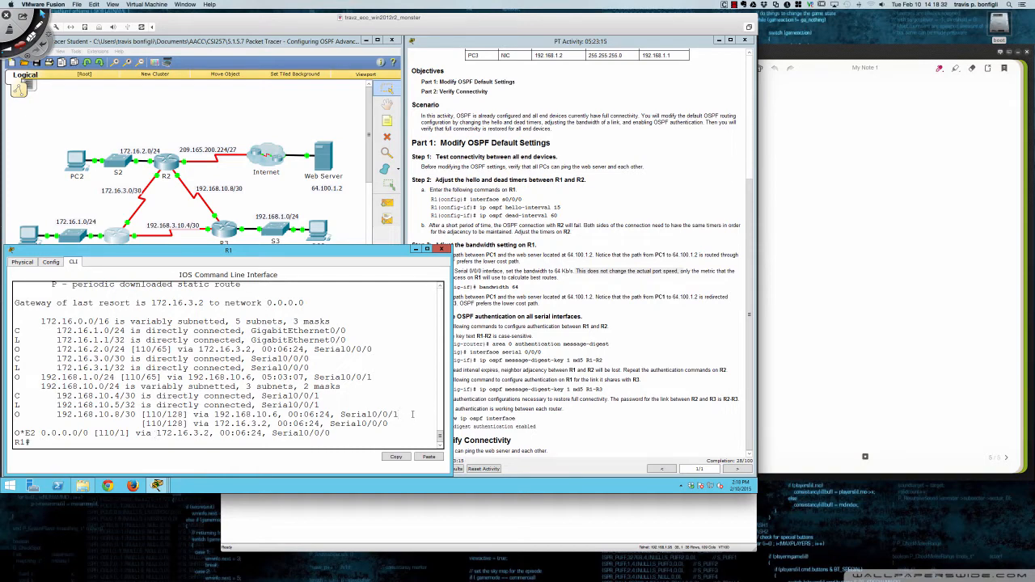
- Enter interface configuration mode for s0/0/0 on R1 and consult the bandwidth instructions in the activity
key("Return")
key("Return")
key("Return")
type("con")
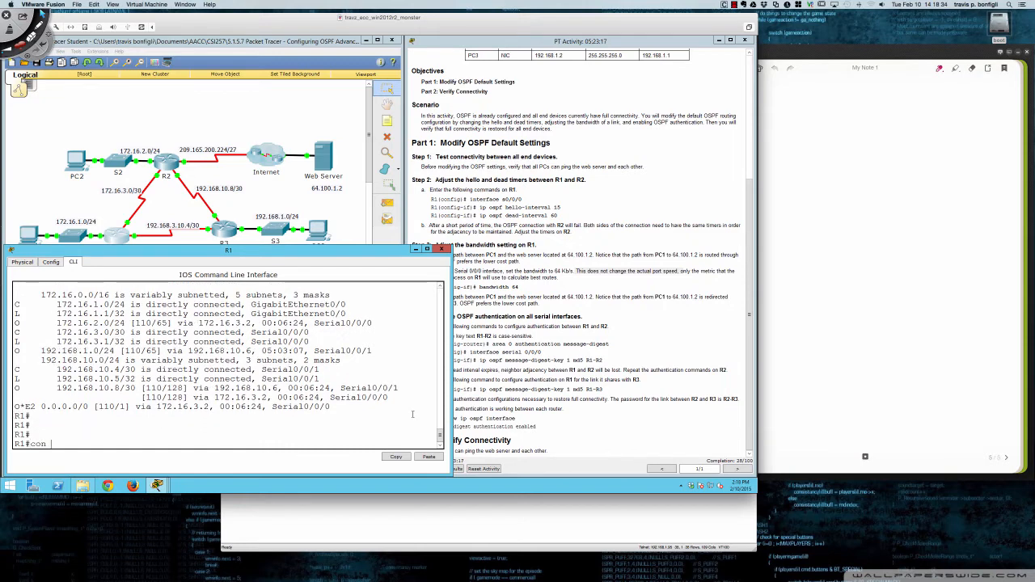
type("f t")
key("Return")
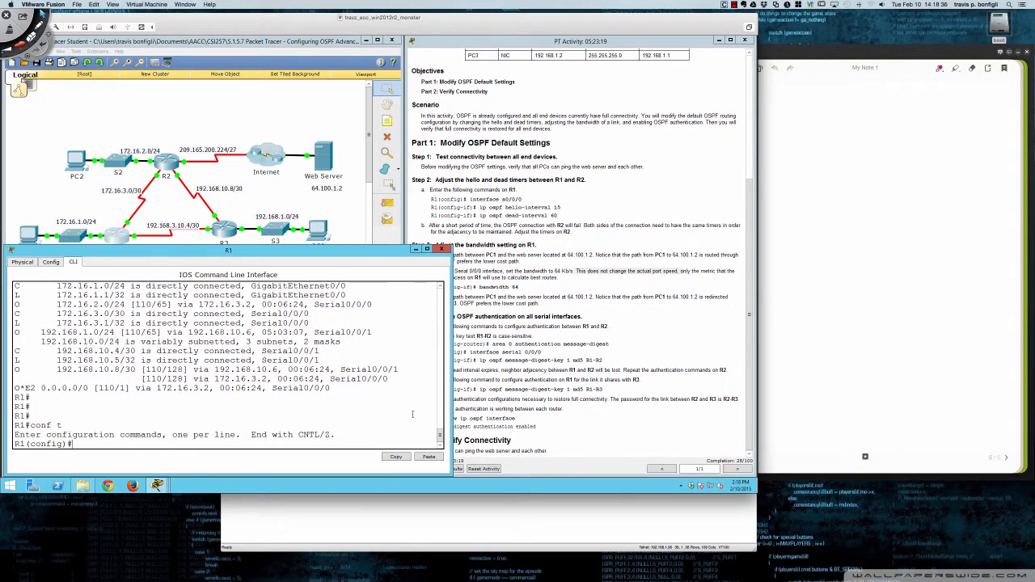
key("Return")
key("Return")
type("int s0/0/0")
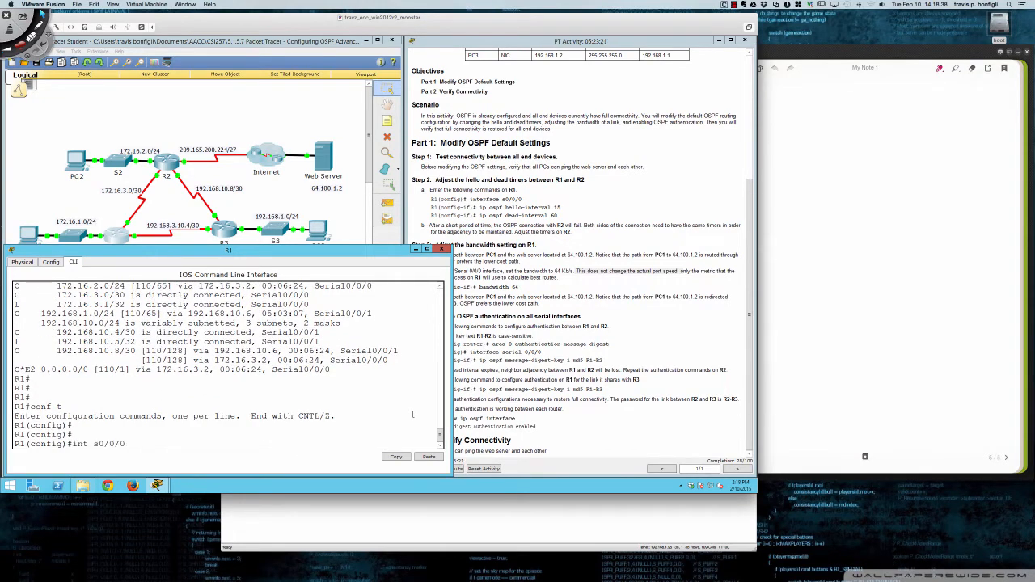
key("Return")
key("Return")
key("Return")
key("Return")
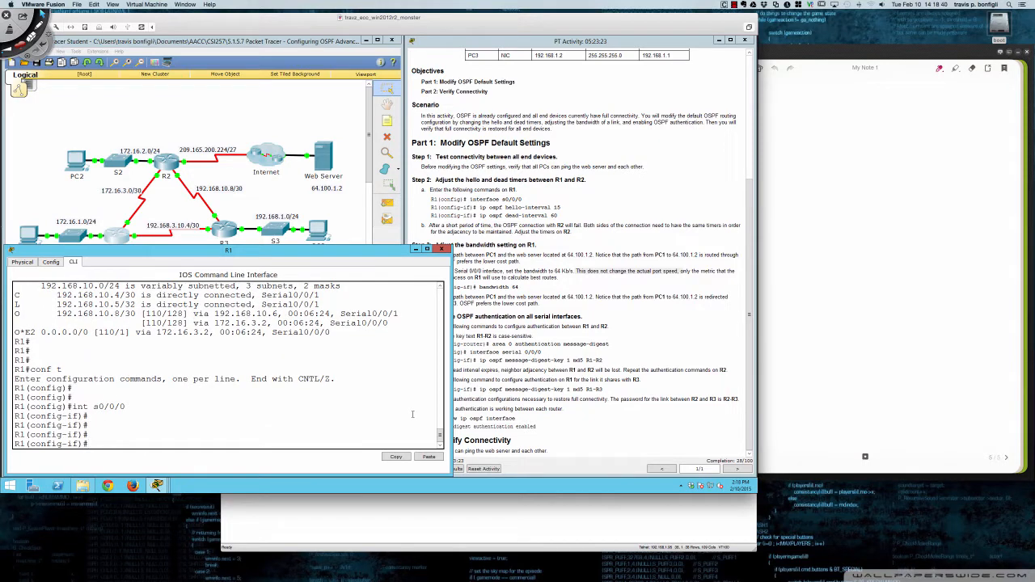
left_click(560, 330)
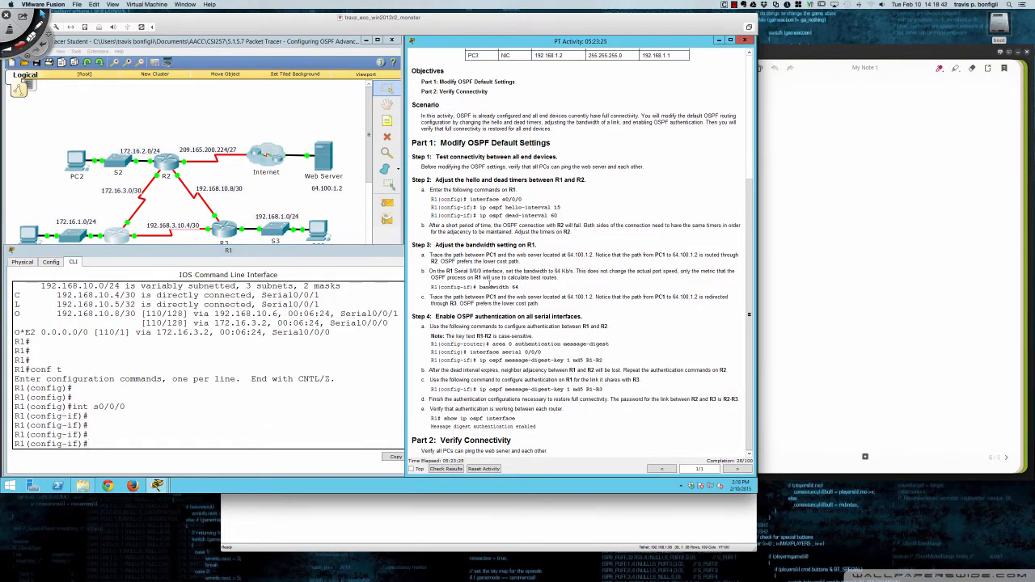
left_click(355, 381)
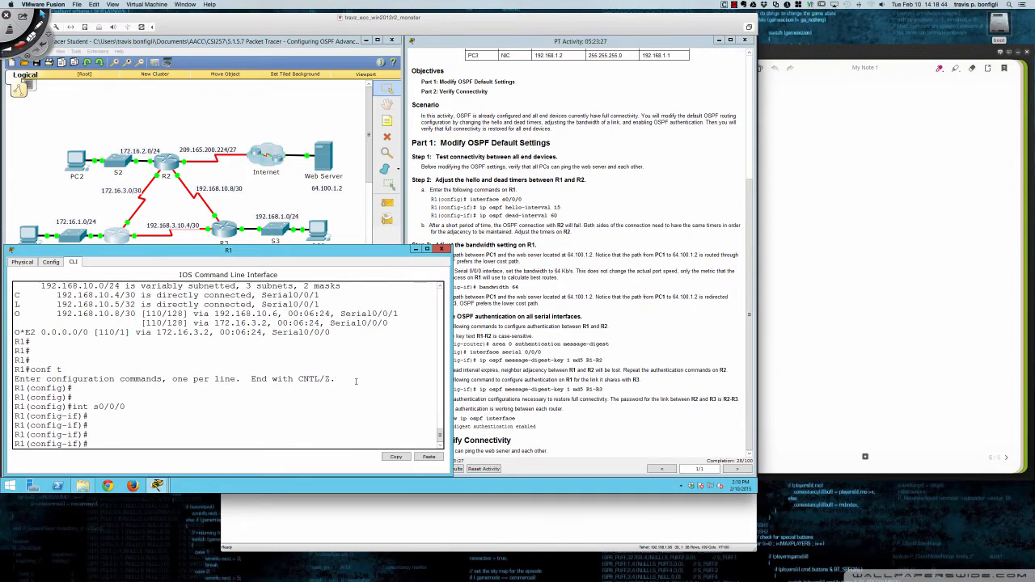
type("band")
key("Tab")
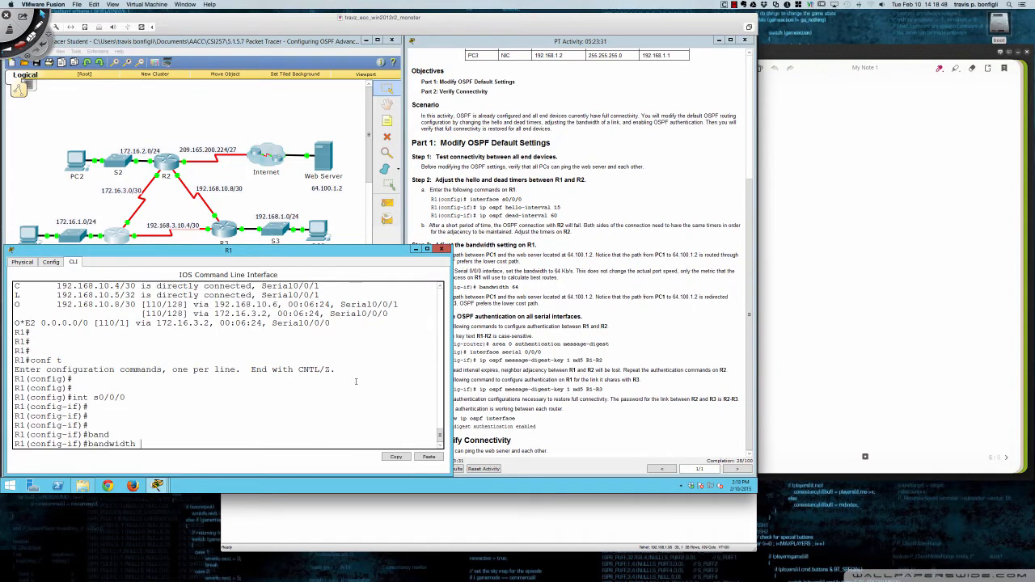
key("BackSpace")
key("BackSpace")
key("BackSpace")
key("BackSpace")
key("BackSpace")
key("BackSpace")
key("BackSpace")
key("BackSpace")
key("BackSpace")
- Display the details of R1's s0/0/0 interface from configuration mode, back to its bandwidth line
type("do sh int s0/0/0")
key("Return")
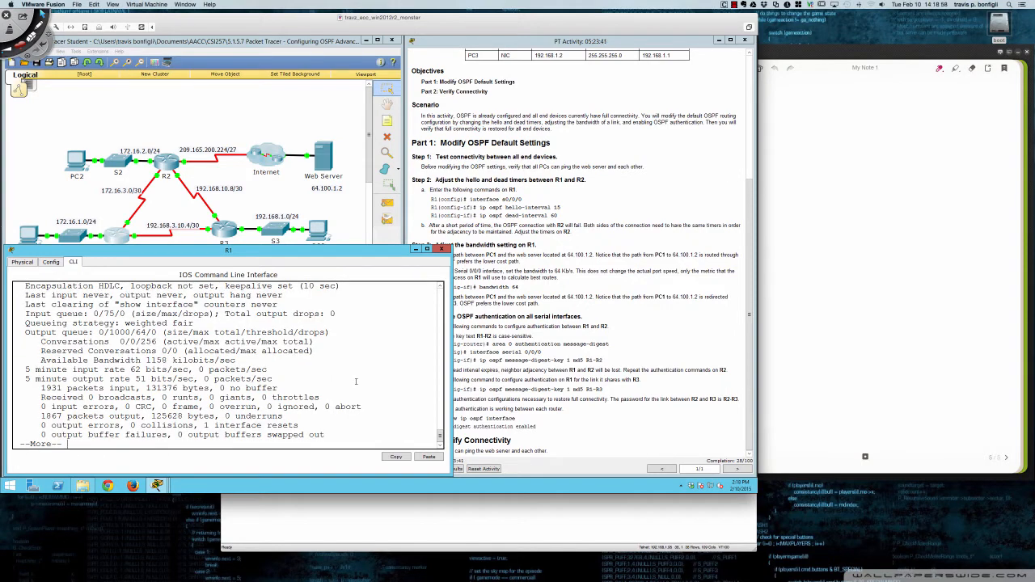
scroll(355, 381, "up", 3)
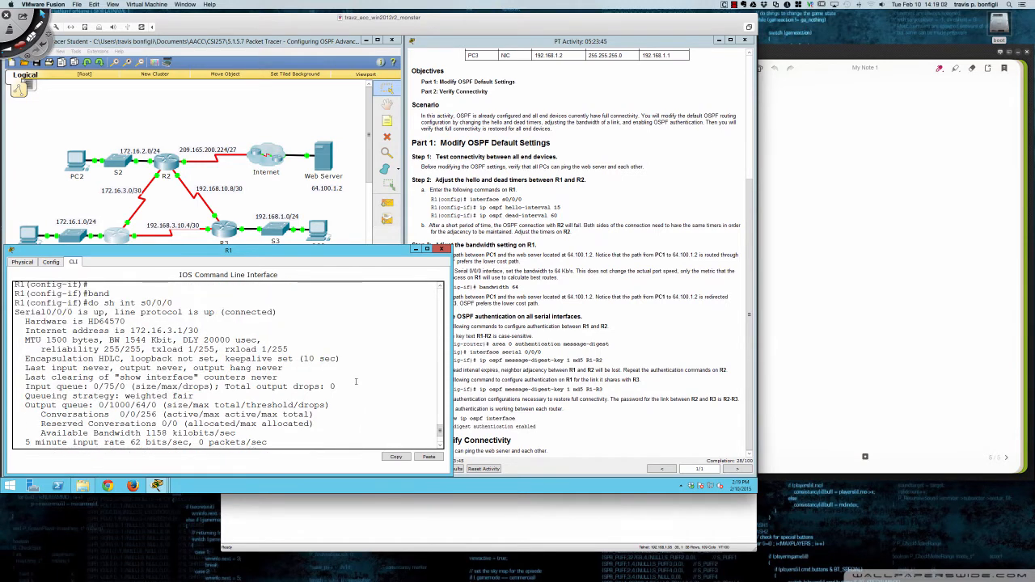
- Switch to Deskscribble, circle the BW value in the interface output, and annotate it with "Serial 1.544Mb/s" and an underlined "T1"
key("super+Tab")
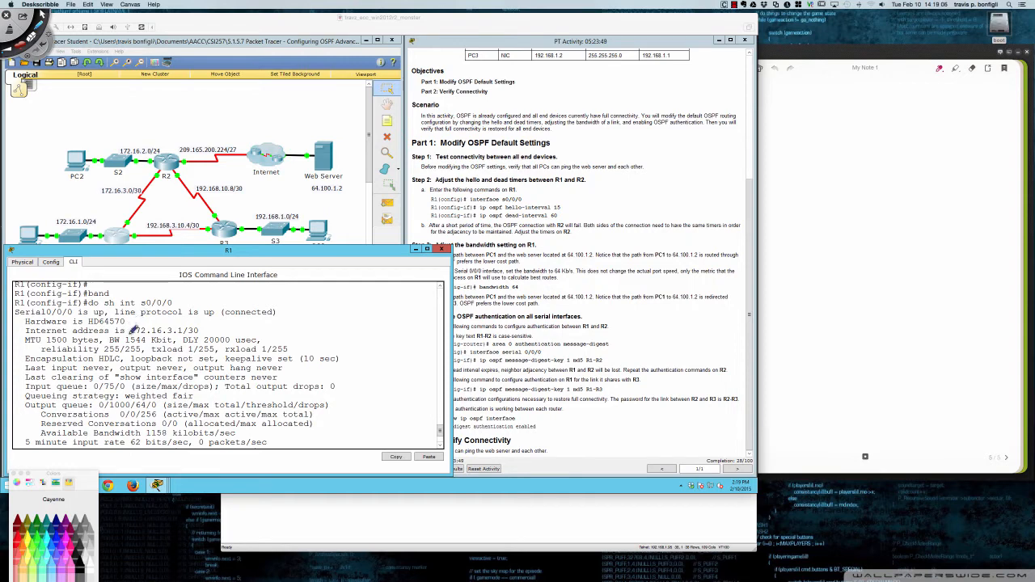
mouse_move(120, 332)
left_mouse_down()
mouse_move(108, 343)
mouse_move(121, 347)
mouse_move(176, 343)
mouse_move(173, 331)
left_mouse_up()
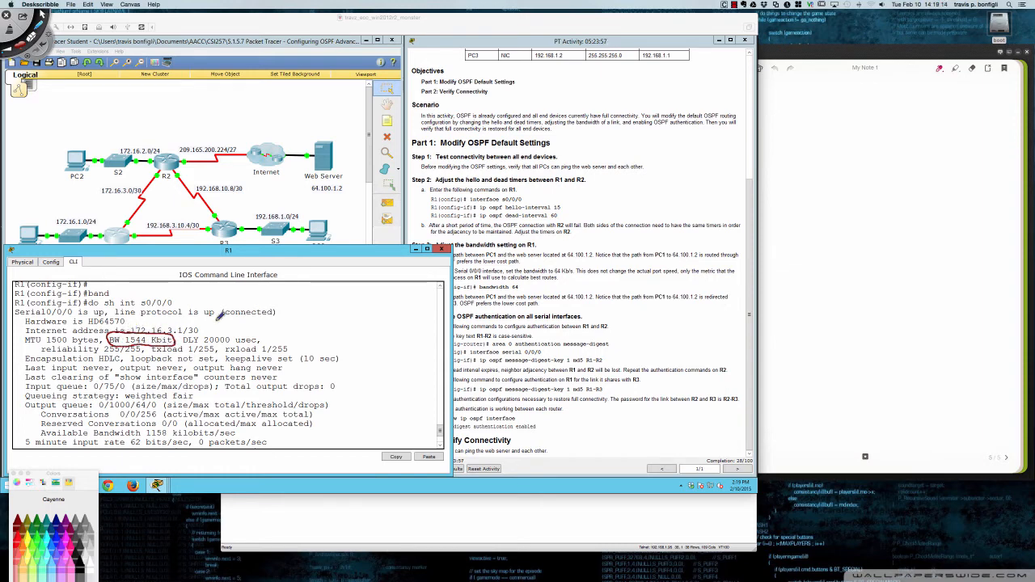
mouse_move(175, 331)
left_mouse_down()
mouse_move(229, 315)
mouse_move(275, 318)
mouse_move(347, 288)
mouse_move(343, 307)
left_mouse_up()
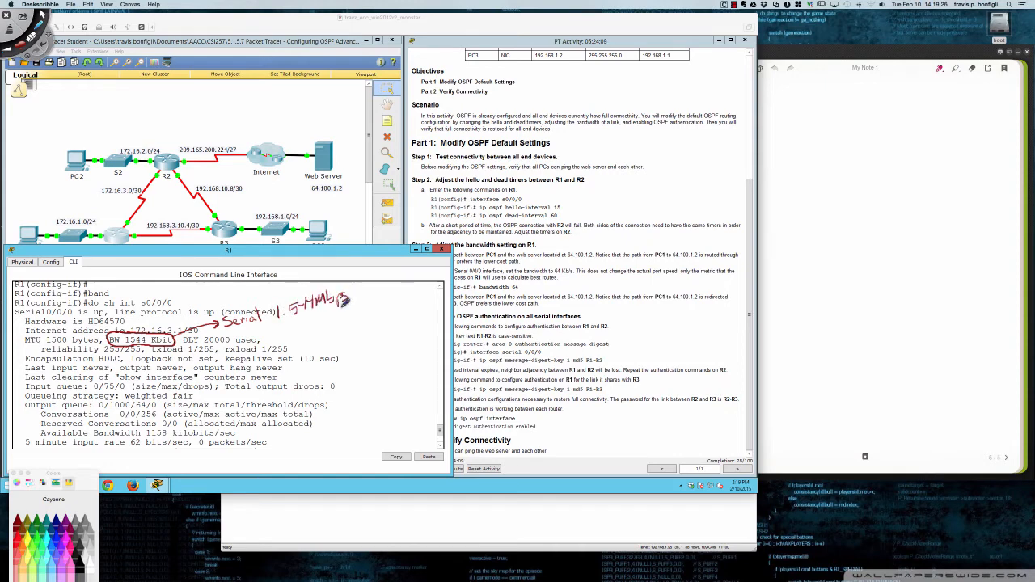
mouse_move(278, 329)
left_mouse_down()
mouse_move(322, 327)
mouse_move(299, 337)
left_mouse_up()
mouse_move(303, 323)
left_mouse_down()
mouse_move(291, 338)
mouse_move(288, 329)
left_mouse_up()
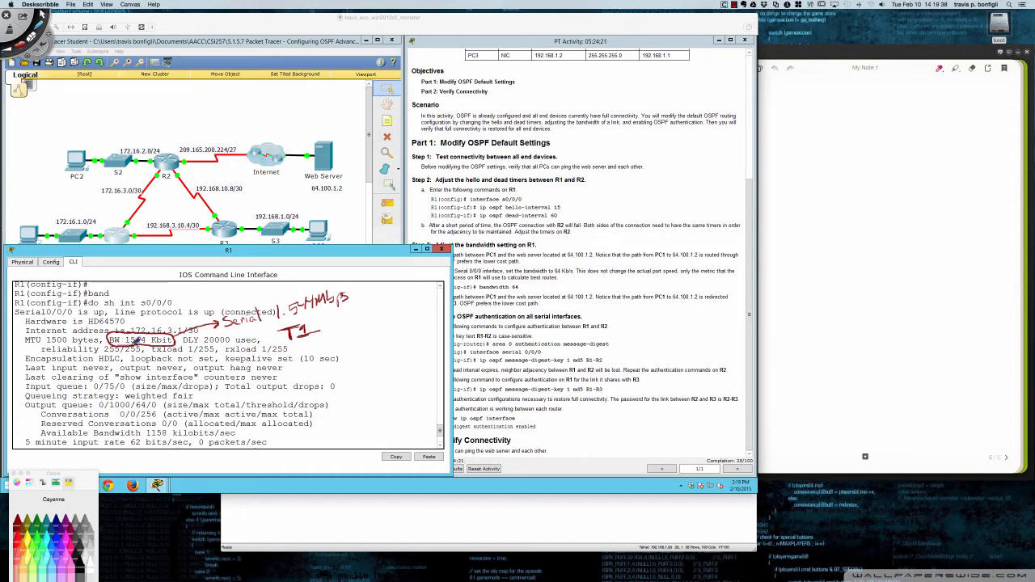
- Circle the sh int s0/0/0 command with an arrow to the BW value, and add linked notes "Default 1.544Mb/s" and "1544Kb/s"
mouse_move(120, 293)
left_mouse_down()
mouse_move(105, 298)
mouse_move(166, 309)
mouse_move(179, 296)
mouse_move(109, 297)
left_mouse_up()
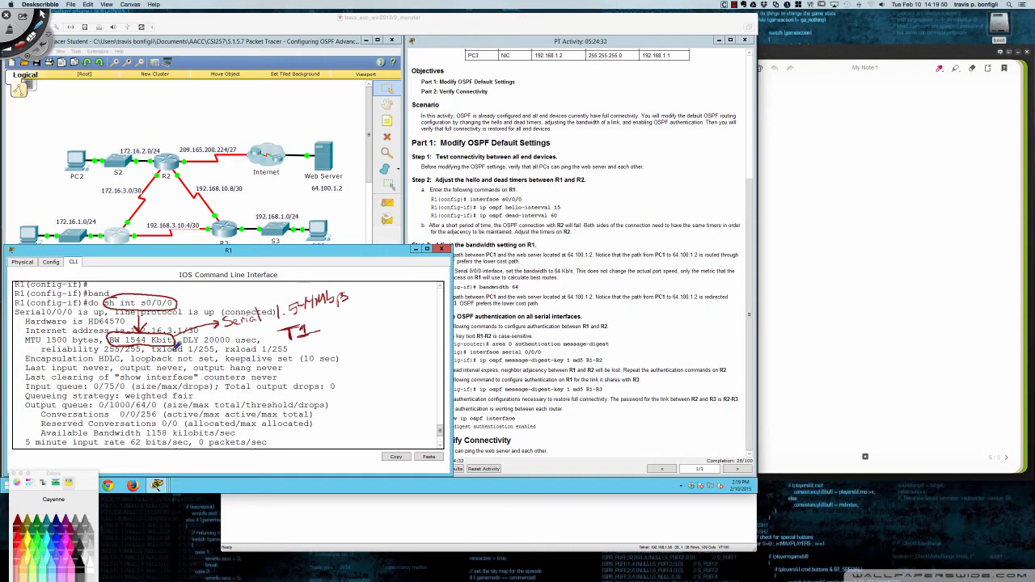
mouse_move(285, 345)
left_mouse_down()
mouse_move(321, 340)
mouse_move(304, 345)
mouse_move(390, 301)
mouse_move(364, 343)
mouse_move(385, 323)
mouse_move(408, 324)
mouse_move(417, 301)
mouse_move(426, 317)
mouse_move(434, 310)
mouse_move(431, 322)
left_mouse_up()
left_click(370, 339)
mouse_move(368, 350)
left_mouse_down()
mouse_move(369, 360)
mouse_move(434, 329)
mouse_move(424, 346)
mouse_move(165, 363)
mouse_move(170, 340)
mouse_move(174, 361)
left_mouse_up()
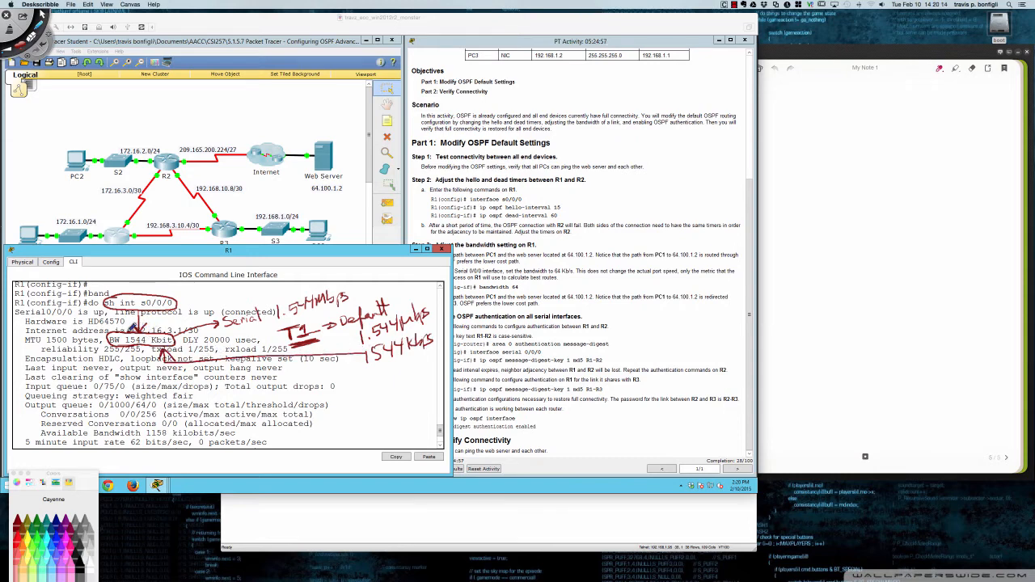
mouse_move(113, 330)
left_mouse_down()
mouse_move(135, 344)
mouse_move(177, 341)
left_mouse_up()
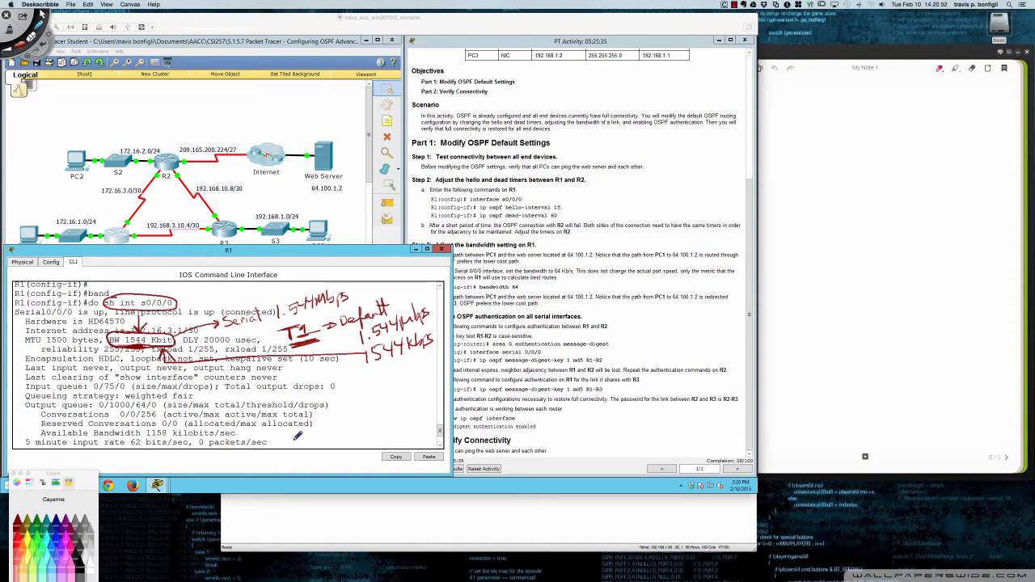
- Write "ip ospf cost #" over the lower part of the interface output, then underline and circle the note
mouse_move(305, 431)
left_mouse_down()
mouse_move(338, 422)
mouse_move(346, 404)
mouse_move(366, 412)
mouse_move(385, 392)
mouse_move(407, 391)
mouse_move(396, 401)
left_mouse_up()
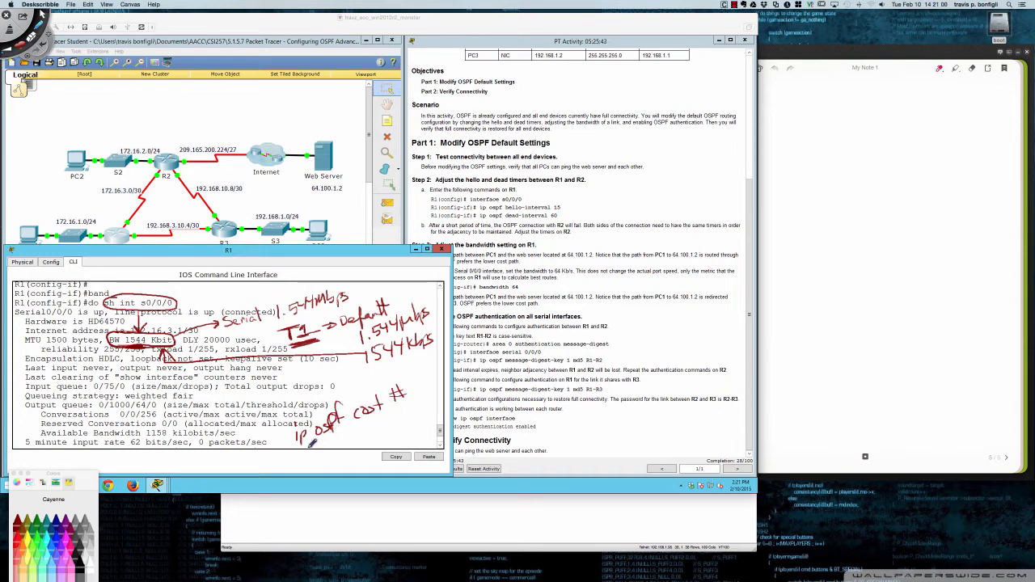
left_click_drag(309, 444, 411, 412)
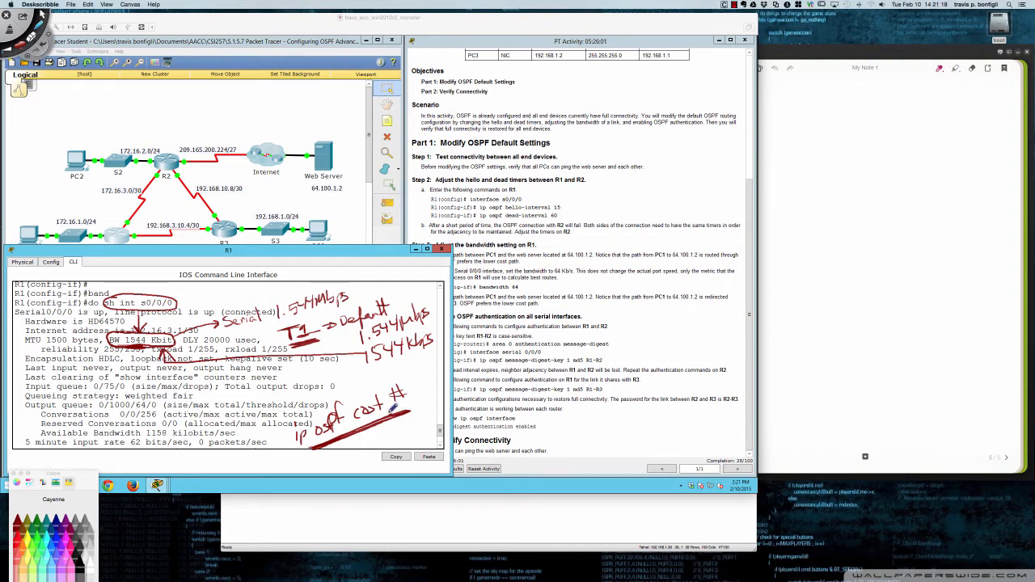
mouse_move(375, 377)
left_mouse_down()
mouse_move(357, 376)
mouse_move(288, 436)
mouse_move(387, 445)
mouse_move(405, 374)
mouse_move(354, 371)
left_mouse_up()
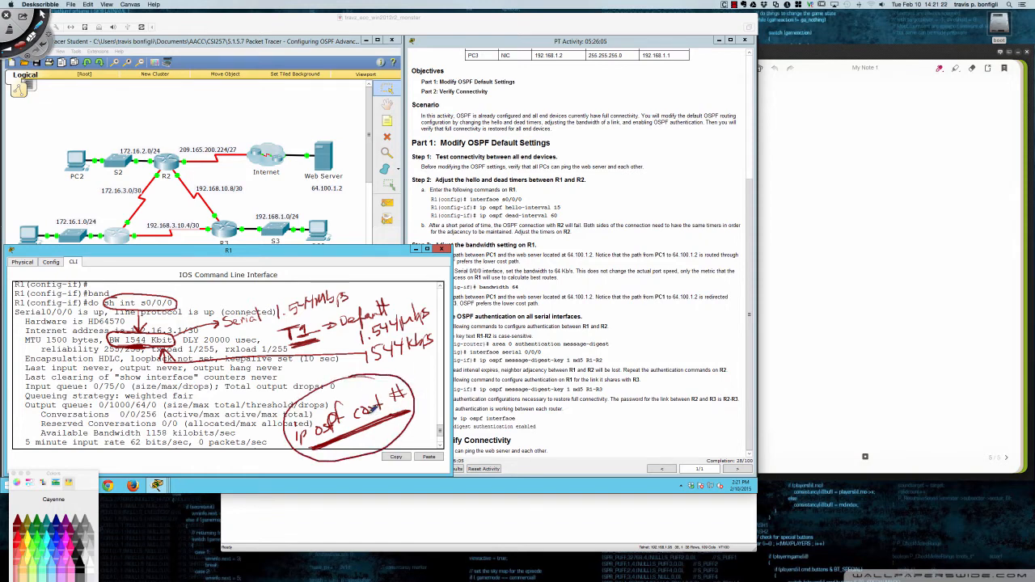
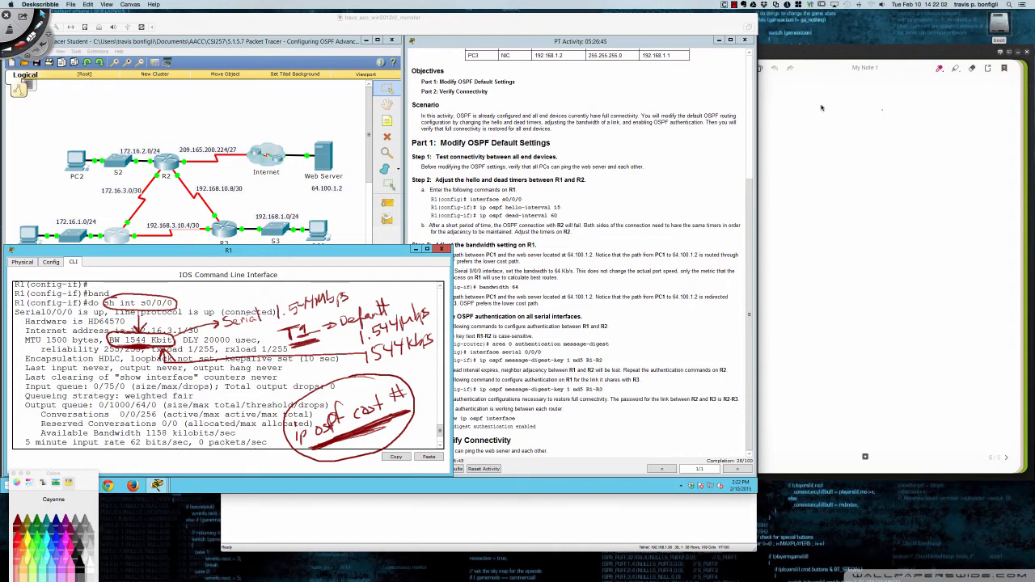
- Switch to the Bamboo note page, undo the stray pink mark, and change the pen colour to black
left_click(838, 101)
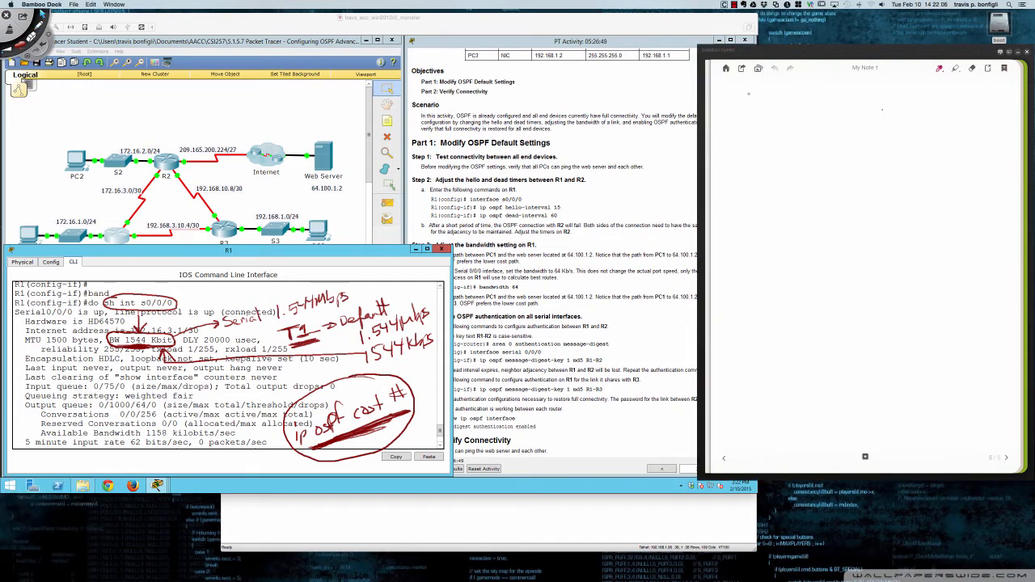
left_click_drag(750, 89, 750, 111)
key("super+z")
right_click(746, 109)
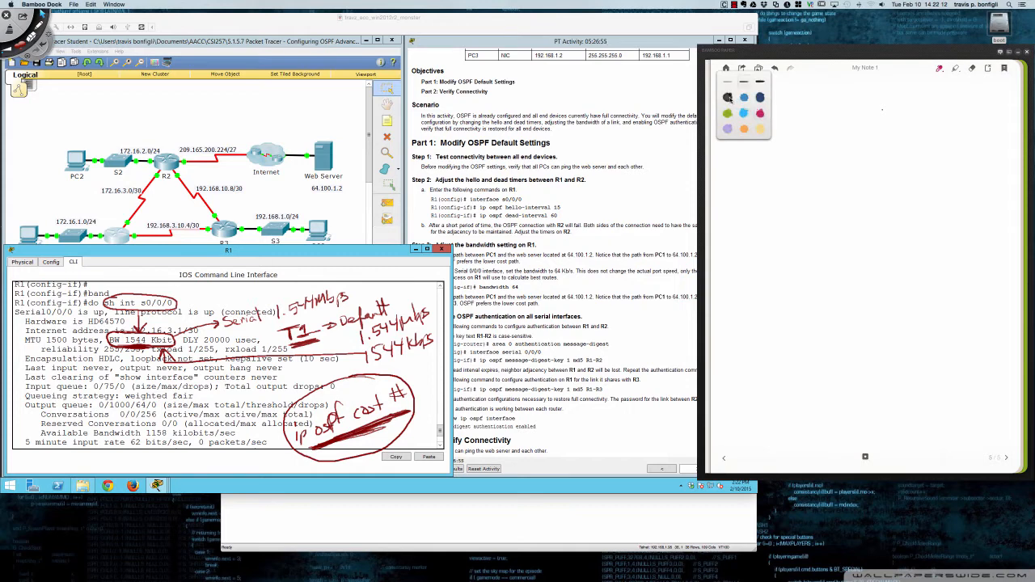
left_click(757, 152)
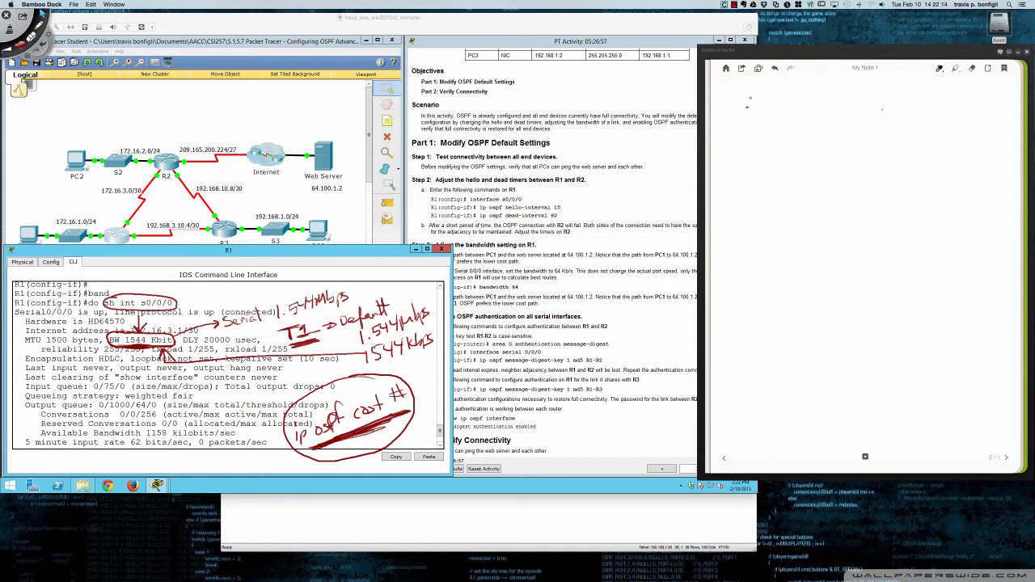
- Handwrite the heading "USECASE for bandwidth" across the top of the note and underline it
left_click_drag(750, 112, 754, 98)
mouse_move(768, 99)
left_mouse_down()
mouse_move(757, 112)
mouse_move(778, 112)
left_mouse_up()
left_click_drag(766, 98, 779, 96)
mouse_move(767, 105)
left_mouse_down()
mouse_move(854, 112)
mouse_move(864, 103)
left_mouse_up()
left_click_drag(867, 102, 931, 111)
mouse_move(939, 82)
left_mouse_down()
mouse_move(937, 109)
mouse_move(976, 112)
mouse_move(978, 102)
left_mouse_up()
left_click_drag(980, 89, 988, 109)
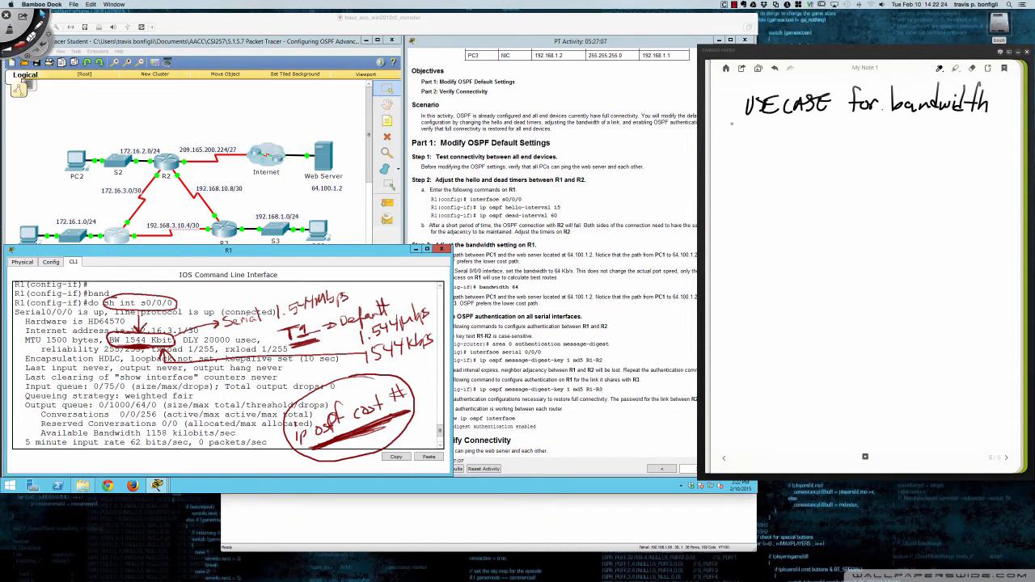
mouse_move(732, 123)
left_mouse_down()
mouse_move(987, 118)
mouse_move(746, 122)
left_mouse_up()
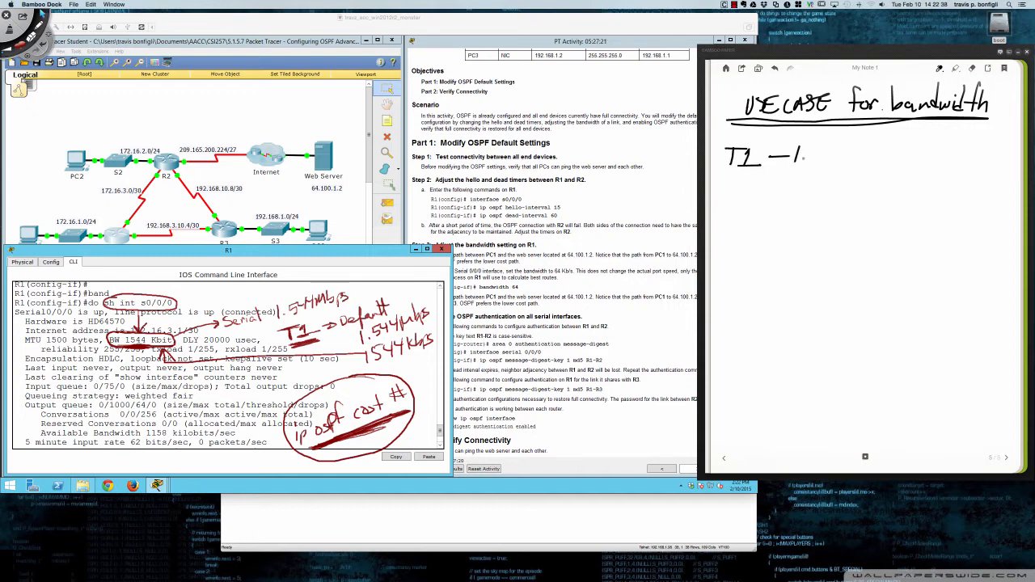
- Write "T1 - 1.544 Mbps" below the heading, with an arrow down to the words "FRACTIONAL T1"
mouse_move(811, 147)
left_mouse_down()
mouse_move(867, 148)
mouse_move(890, 167)
left_mouse_up()
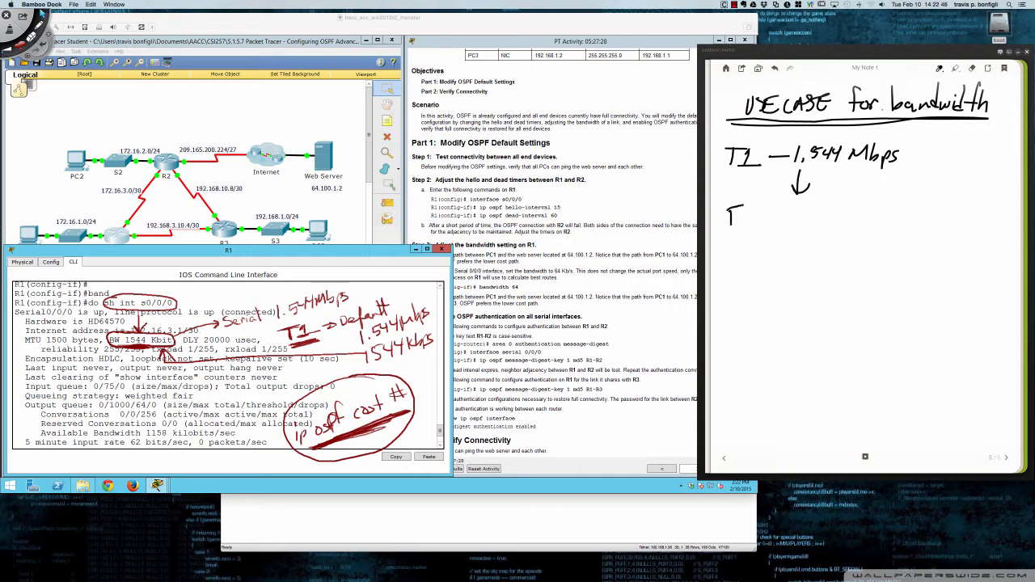
left_click_drag(731, 215, 741, 213)
mouse_move(744, 210)
left_mouse_down()
mouse_move(743, 224)
mouse_move(754, 223)
left_mouse_up()
mouse_move(759, 212)
left_mouse_down()
mouse_move(755, 222)
mouse_move(811, 208)
left_mouse_up()
left_click_drag(800, 219, 821, 210)
mouse_move(831, 210)
left_mouse_down()
mouse_move(830, 219)
mouse_move(844, 209)
mouse_move(862, 217)
left_mouse_up()
left_click_drag(849, 212, 869, 211)
left_click_drag(915, 203, 916, 218)
mouse_move(903, 202)
left_mouse_down()
mouse_move(932, 201)
mouse_move(949, 218)
left_mouse_up()
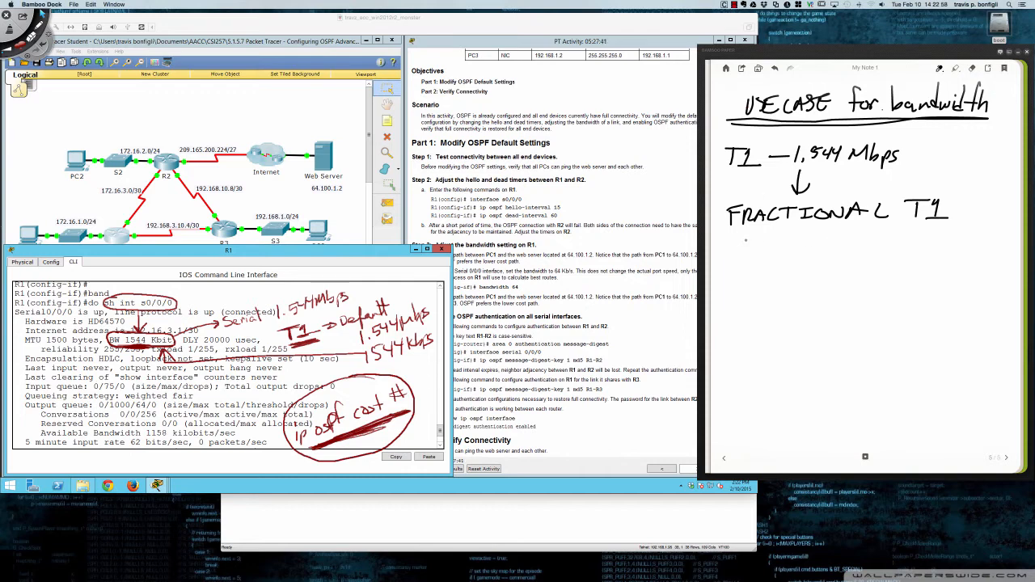
- Write "512 Kbps" under "FRACTIONAL T1" and draw an arrow pointing at it
mouse_move(743, 238)
left_mouse_down()
mouse_move(741, 251)
mouse_move(757, 237)
mouse_move(759, 252)
left_mouse_up()
left_click_drag(762, 240, 777, 252)
mouse_move(783, 238)
left_mouse_down()
mouse_move(783, 253)
mouse_move(805, 253)
left_mouse_up()
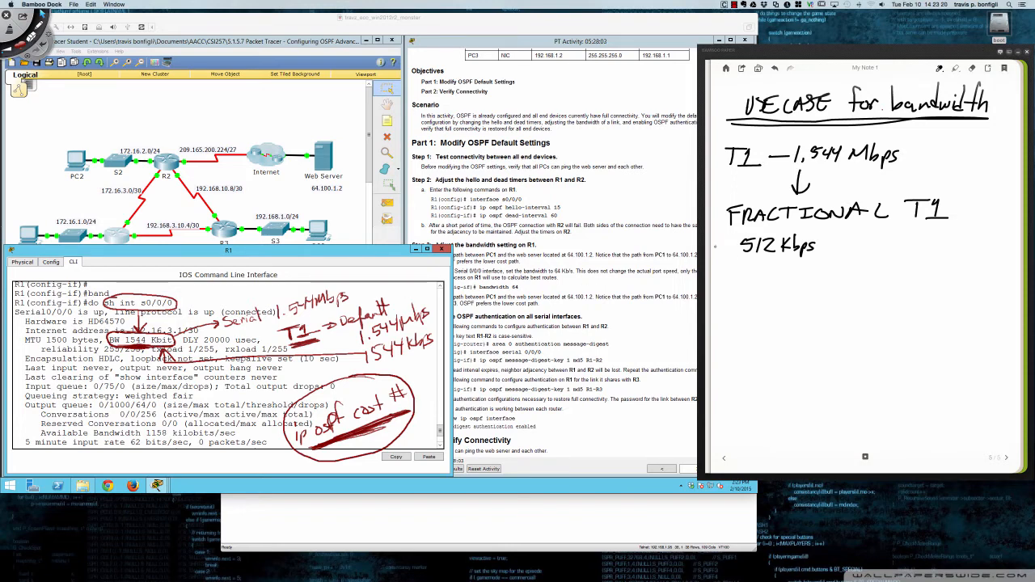
mouse_move(715, 247)
left_mouse_down()
mouse_move(736, 250)
mouse_move(730, 242)
left_mouse_up()
- Continue the speed list with "256 Kbps", "128 Kbps", "64 Kbps" and "56 Kbps", and draw a double underline below the last entry
left_click_drag(743, 261, 753, 276)
left_click_drag(755, 261, 753, 276)
mouse_move(755, 261)
left_mouse_down()
mouse_move(766, 260)
mouse_move(765, 275)
mouse_move(806, 276)
left_mouse_up()
mouse_move(744, 291)
left_mouse_down()
mouse_move(742, 306)
mouse_move(762, 302)
mouse_move(769, 285)
mouse_move(780, 304)
left_mouse_up()
mouse_move(791, 285)
left_mouse_down()
mouse_move(791, 304)
mouse_move(805, 302)
mouse_move(756, 330)
mouse_move(807, 333)
left_mouse_up()
left_click_drag(820, 317, 811, 328)
left_click_drag(748, 344, 749, 363)
left_click_drag(751, 344, 811, 364)
left_click_drag(827, 346, 817, 359)
left_click_drag(738, 365, 827, 369)
left_click_drag(814, 372, 728, 375)
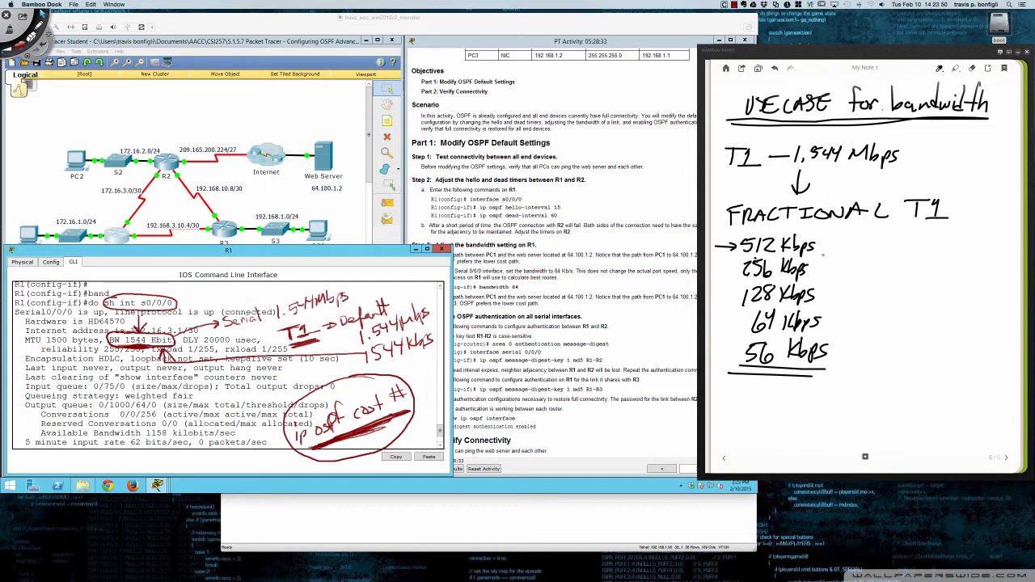
- Bracket the speed list with a circled, underlined "5", and draw long arrows pointing to 512 Kbps and 56 Kbps
mouse_move(820, 230)
left_mouse_down()
mouse_move(846, 251)
mouse_move(856, 293)
mouse_move(830, 361)
left_mouse_up()
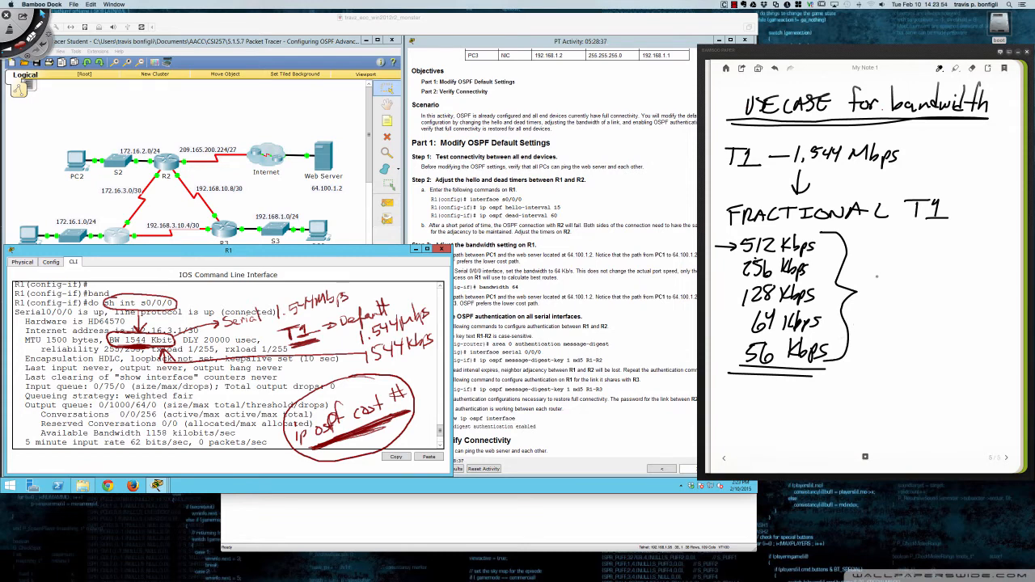
mouse_move(877, 273)
left_mouse_down()
mouse_move(875, 296)
mouse_move(900, 273)
mouse_move(863, 301)
mouse_move(915, 257)
left_mouse_up()
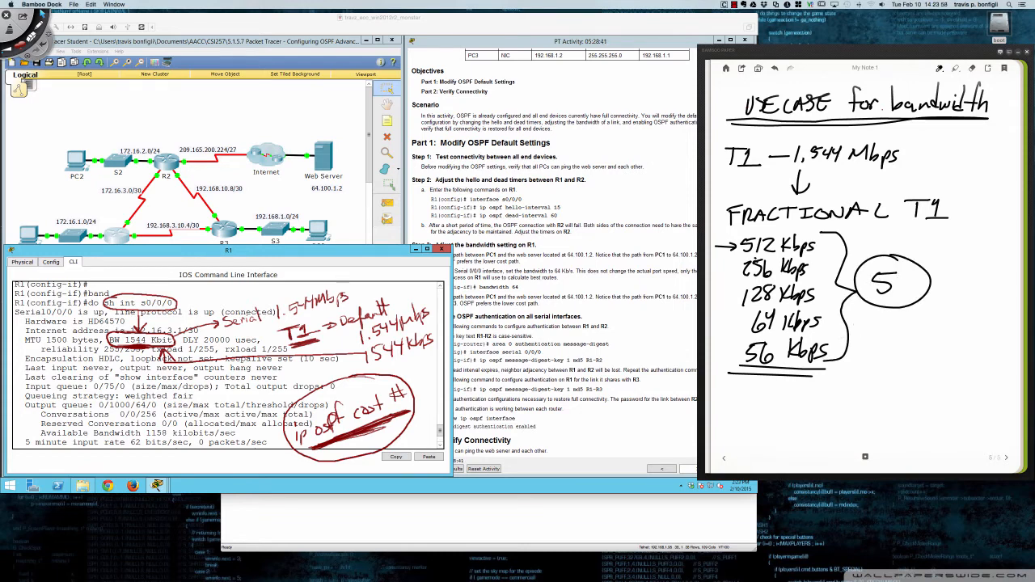
left_click_drag(872, 300, 897, 296)
mouse_move(880, 239)
left_mouse_down()
mouse_move(824, 244)
mouse_move(832, 245)
left_mouse_up()
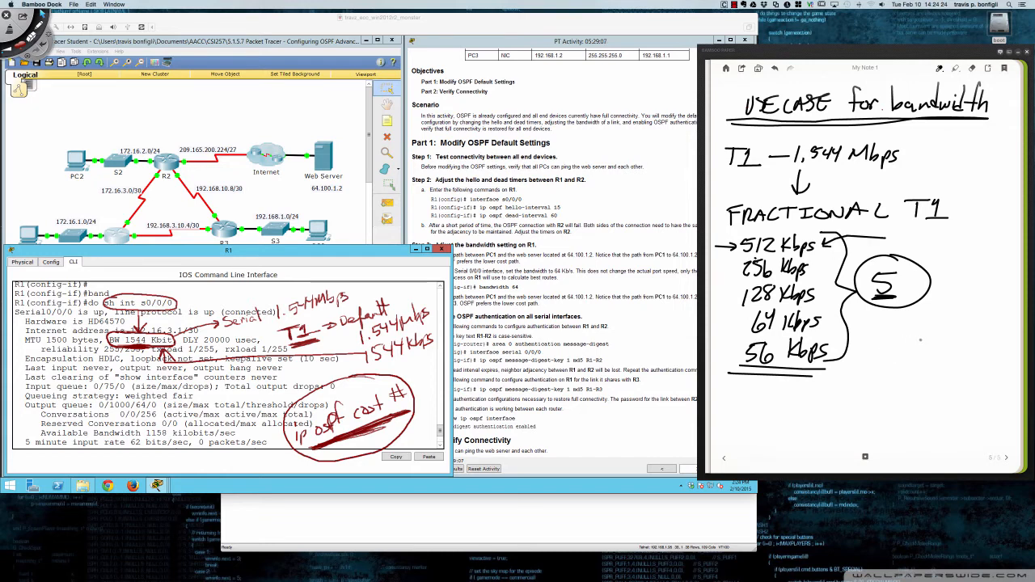
mouse_move(923, 338)
left_mouse_down()
mouse_move(833, 348)
mouse_move(845, 349)
left_mouse_up()
left_click_drag(885, 238, 933, 242)
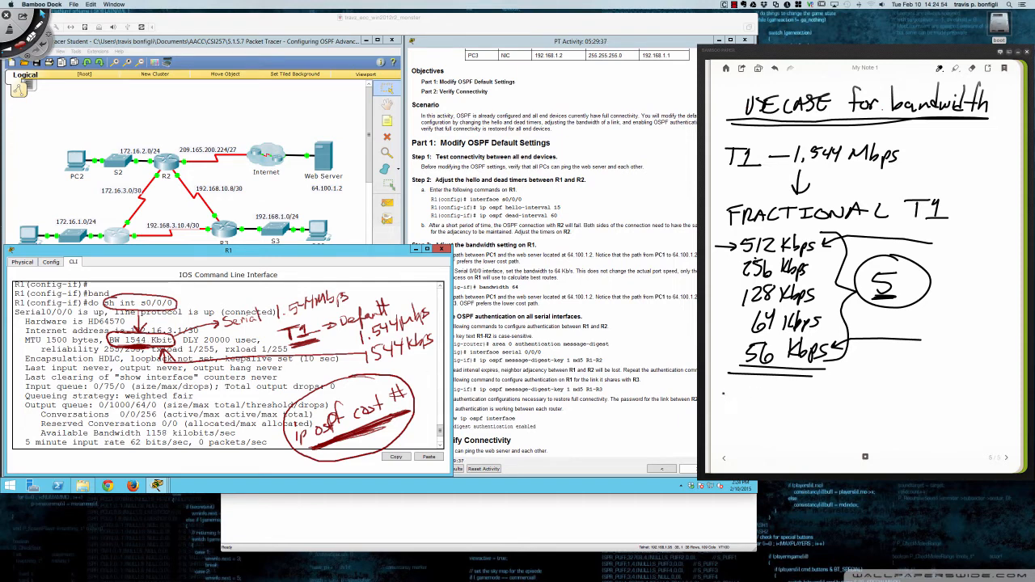
- Write "Right-Sizing" below the speed list and underline it twice
mouse_move(723, 389)
left_mouse_down()
mouse_move(748, 412)
mouse_move(779, 394)
mouse_move(802, 399)
left_mouse_up()
mouse_move(822, 393)
left_mouse_down()
mouse_move(822, 404)
mouse_move(861, 399)
left_mouse_up()
left_click_drag(870, 390, 859, 409)
left_click_drag(739, 406, 844, 413)
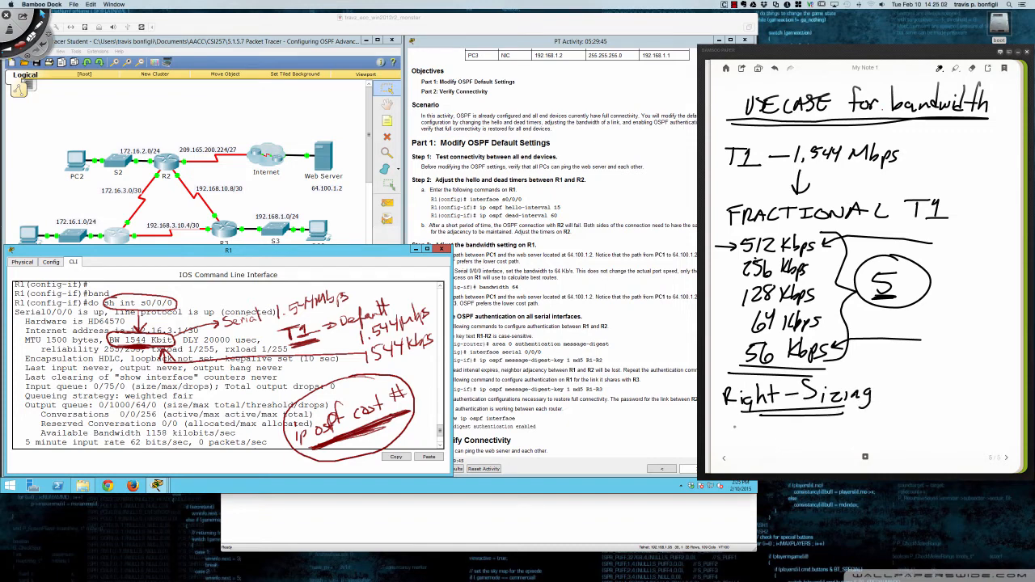
- Write the example command "bandwidth 56" below "Right-Sizing"
mouse_move(730, 422)
left_mouse_down()
mouse_move(729, 445)
mouse_move(768, 440)
left_mouse_up()
mouse_move(783, 432)
left_mouse_down()
mouse_move(793, 438)
mouse_move(798, 429)
left_mouse_up()
left_click_drag(799, 430, 815, 433)
left_click_drag(810, 427, 823, 440)
left_click_drag(825, 432, 833, 439)
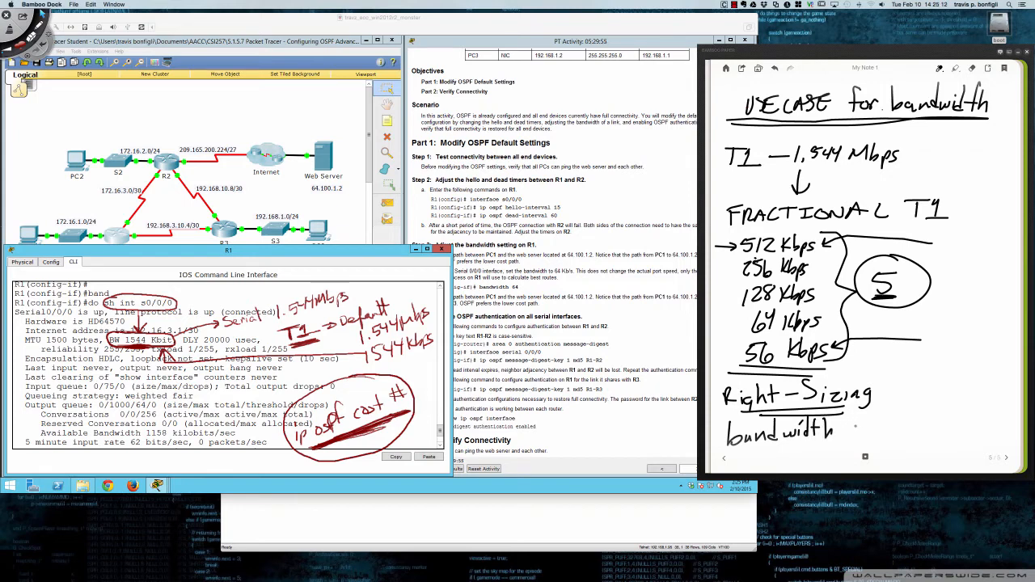
left_click_drag(853, 419, 851, 434)
left_click_drag(853, 420, 868, 430)
- Emphasise 56 and 512 Kbps with underlines, add a circled check mark by the 512 arrow, retrace the 56 arrow, and underline "bandwidth 56"
left_click_drag(751, 368, 781, 365)
mouse_move(936, 234)
left_mouse_down()
mouse_move(940, 246)
mouse_move(969, 208)
left_mouse_up()
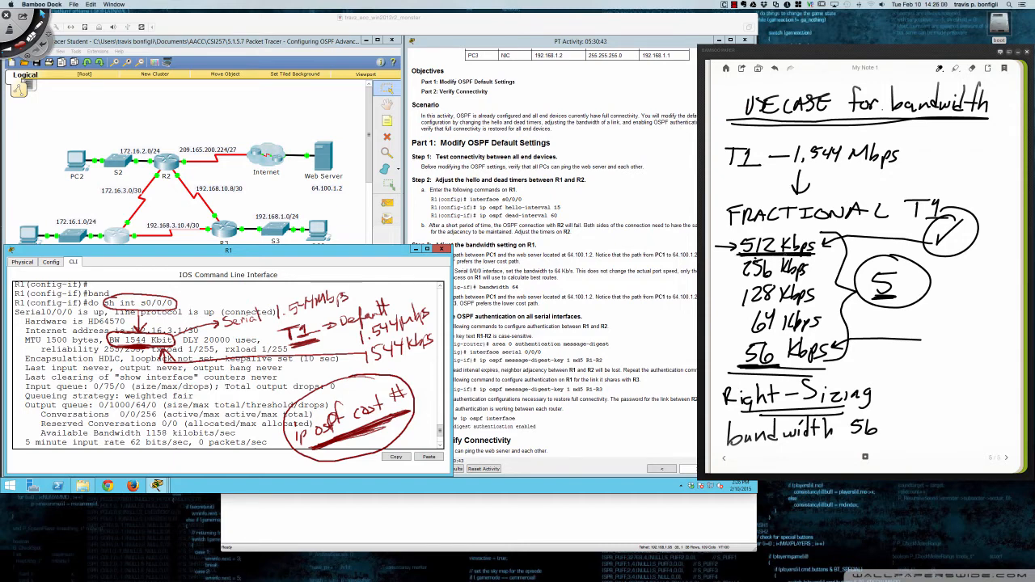
mouse_move(928, 340)
left_mouse_down()
mouse_move(834, 346)
mouse_move(837, 337)
mouse_move(841, 350)
left_mouse_up()
left_click_drag(890, 437, 739, 445)
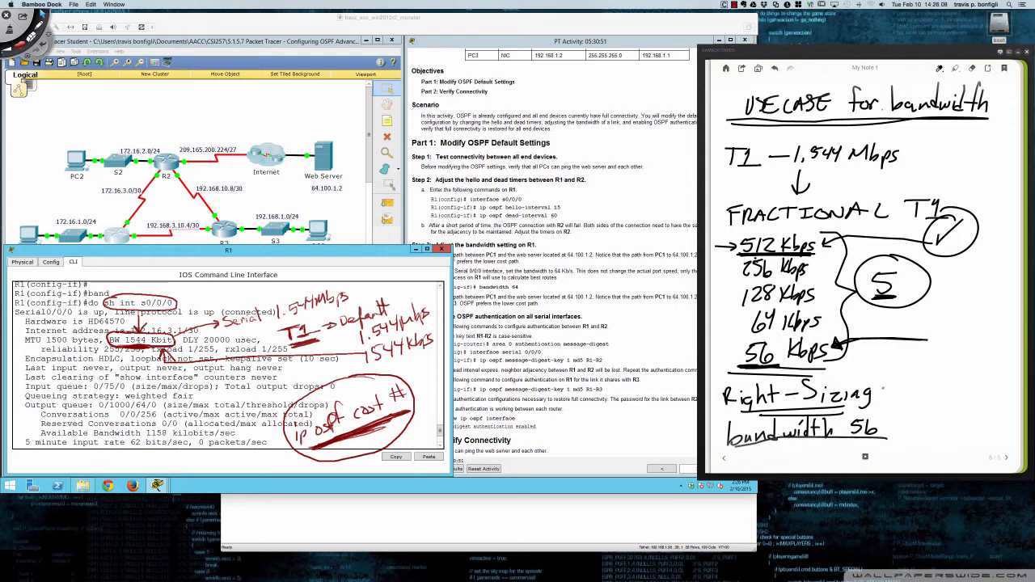
- Draw a circled check mark beside "Right-Sizing"
right_click(872, 394)
left_click(919, 389)
left_click_drag(895, 380, 903, 376)
left_click_drag(893, 364, 889, 366)
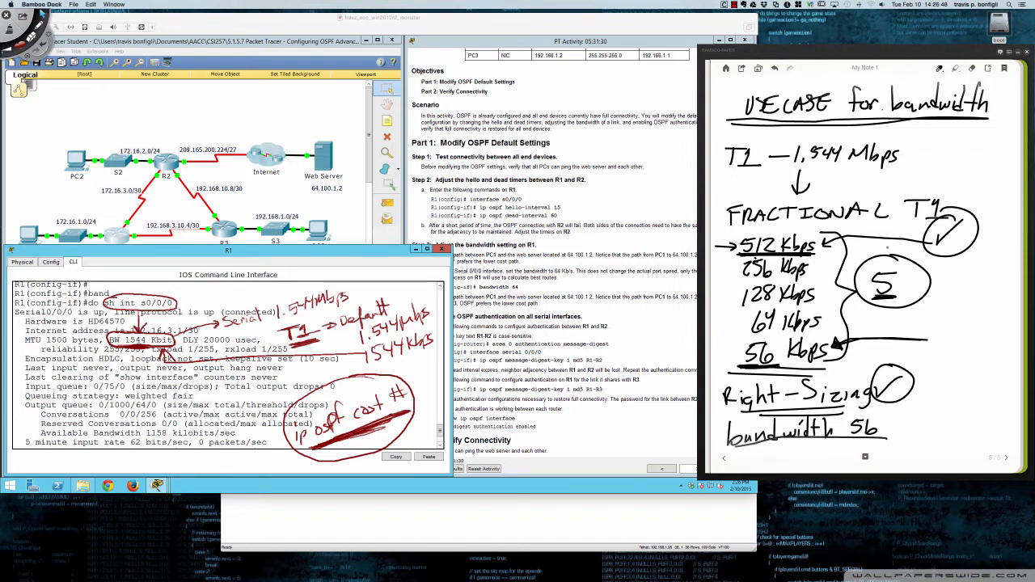
- Enclose the speed list's open side with a brace, underline 64, 128 and 256, and thicken the check mark beside "Right-Sizing"
mouse_move(740, 225)
left_mouse_down()
mouse_move(719, 265)
mouse_move(726, 304)
mouse_move(714, 344)
mouse_move(740, 371)
left_mouse_up()
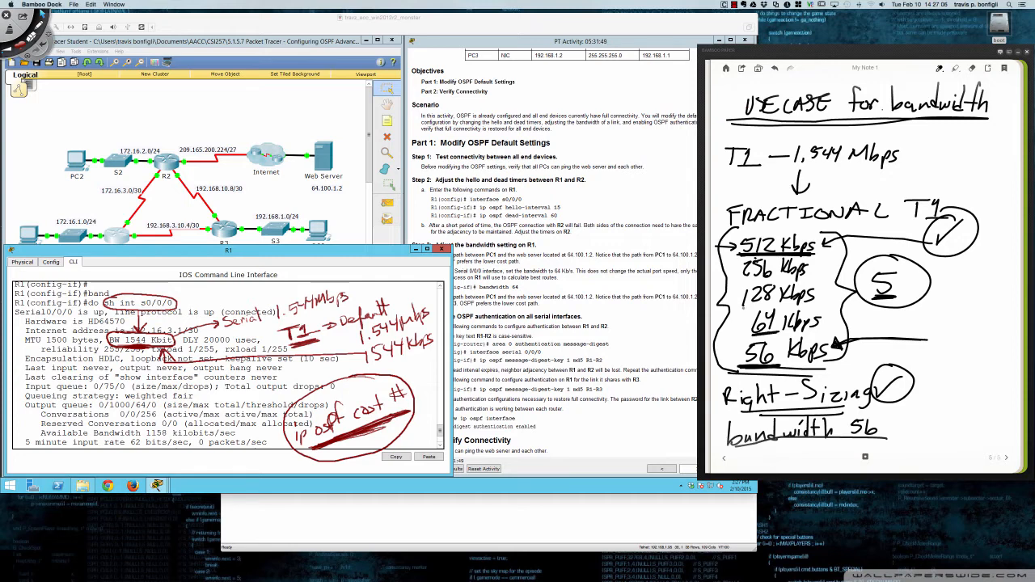
mouse_move(743, 306)
left_mouse_down()
mouse_move(779, 304)
mouse_move(768, 279)
mouse_move(778, 278)
left_mouse_up()
left_click_drag(877, 387, 907, 377)
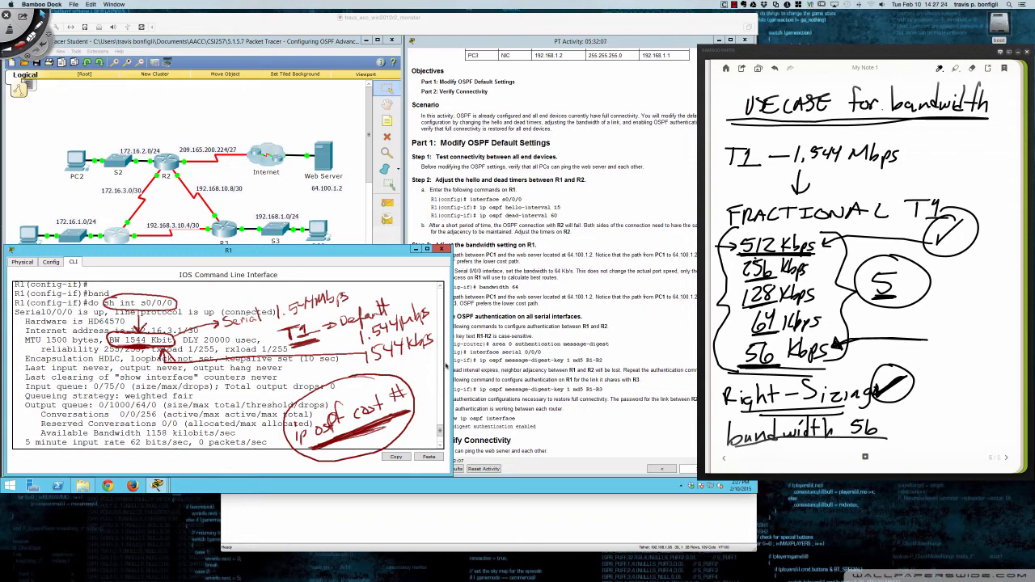
- Switch to Deskscribble, clear all annotations over the terminal, and return the virtual machine from its Start screen to the desktop
left_click(392, 369)
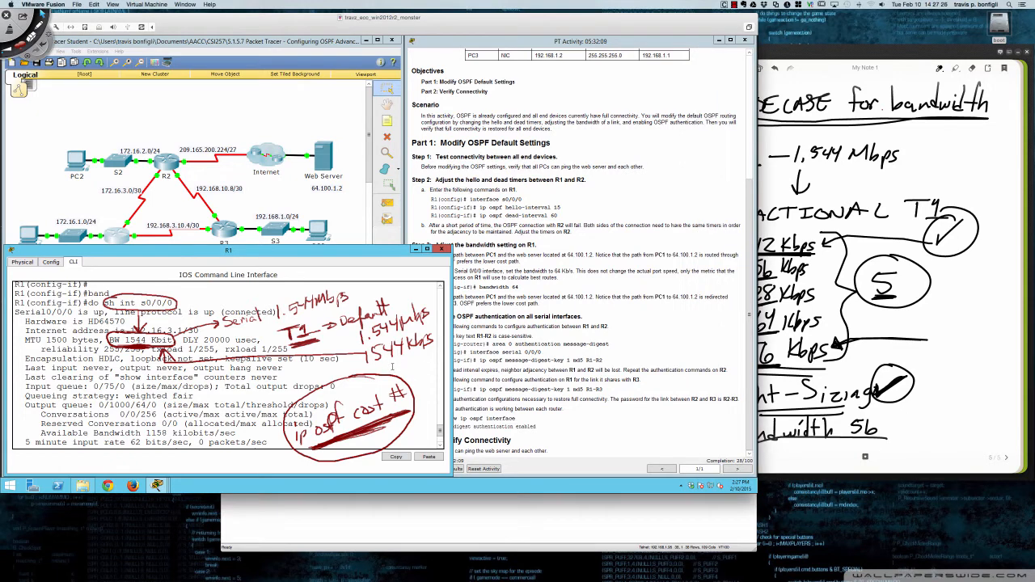
key("super+Tab")
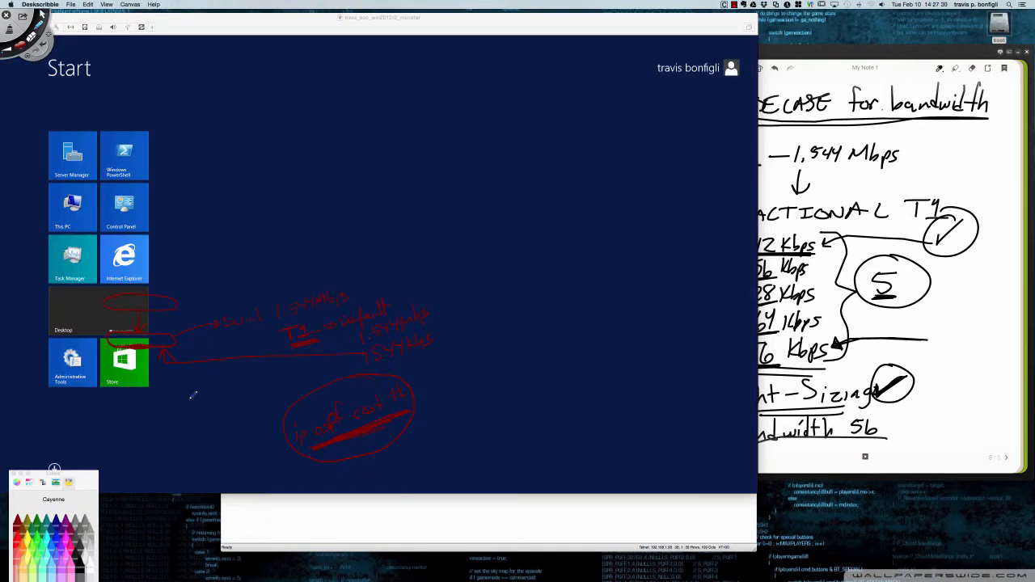
key("super+k")
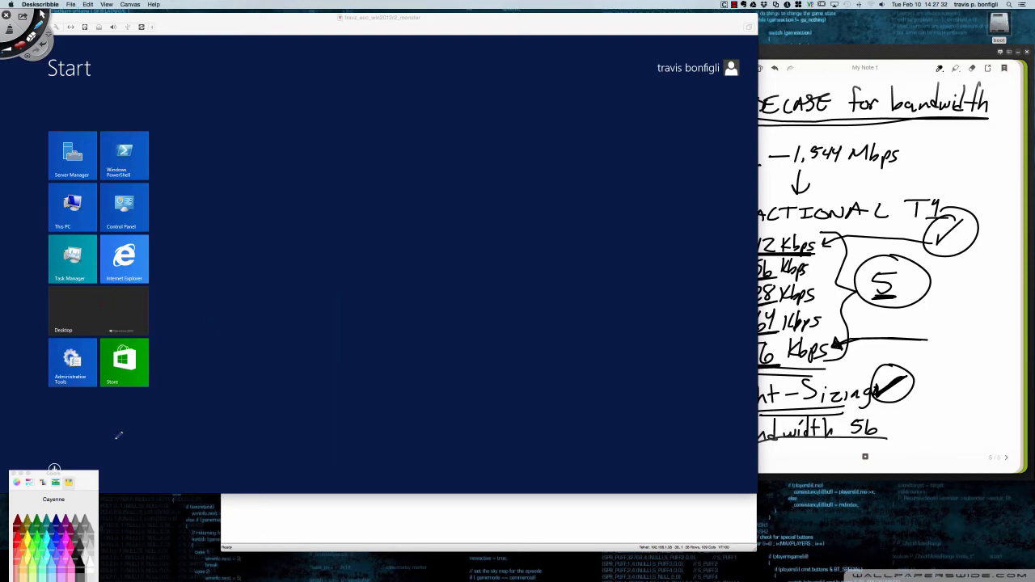
key("Escape")
left_click(54, 470)
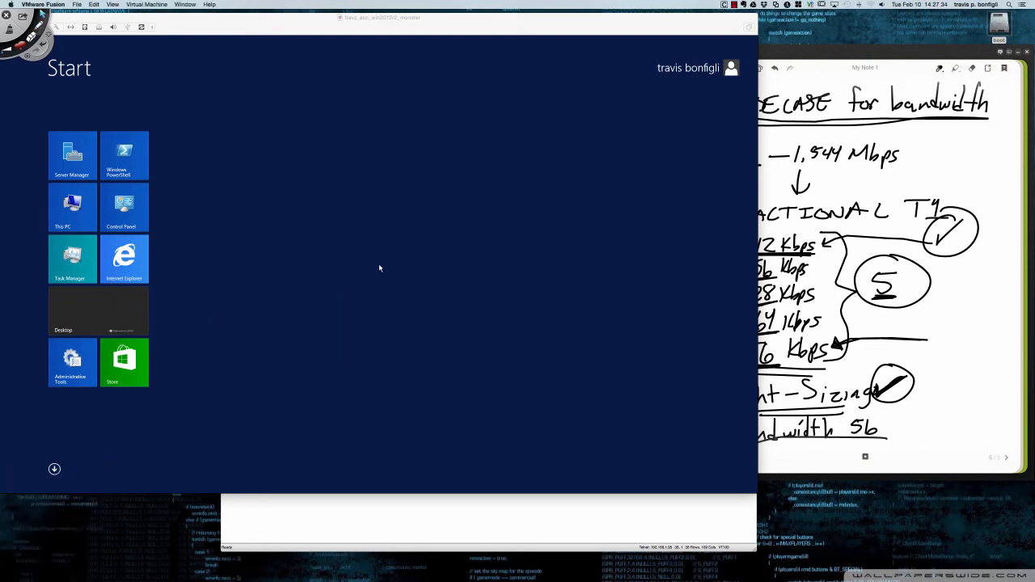
left_click(55, 470)
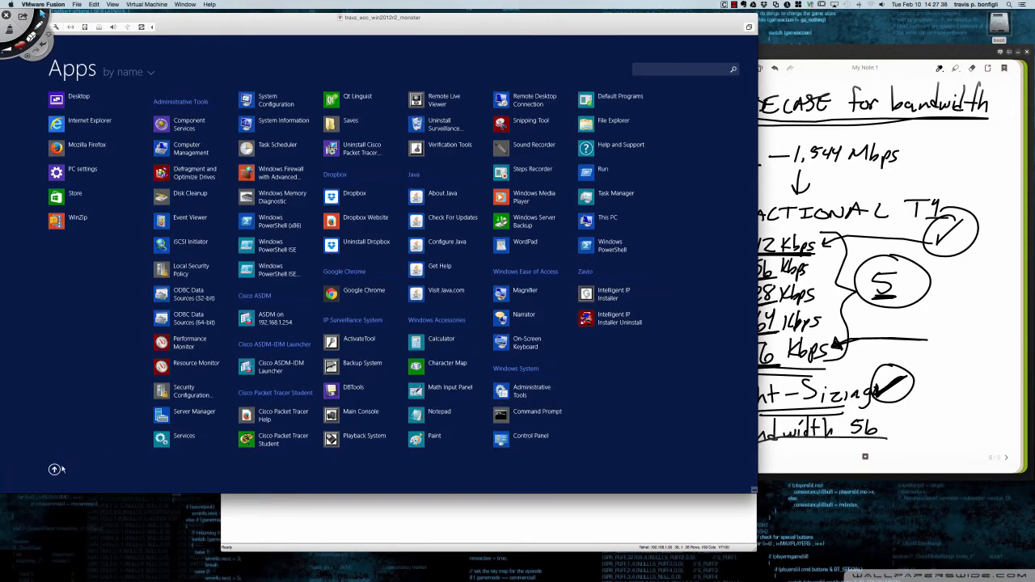
left_click(57, 105)
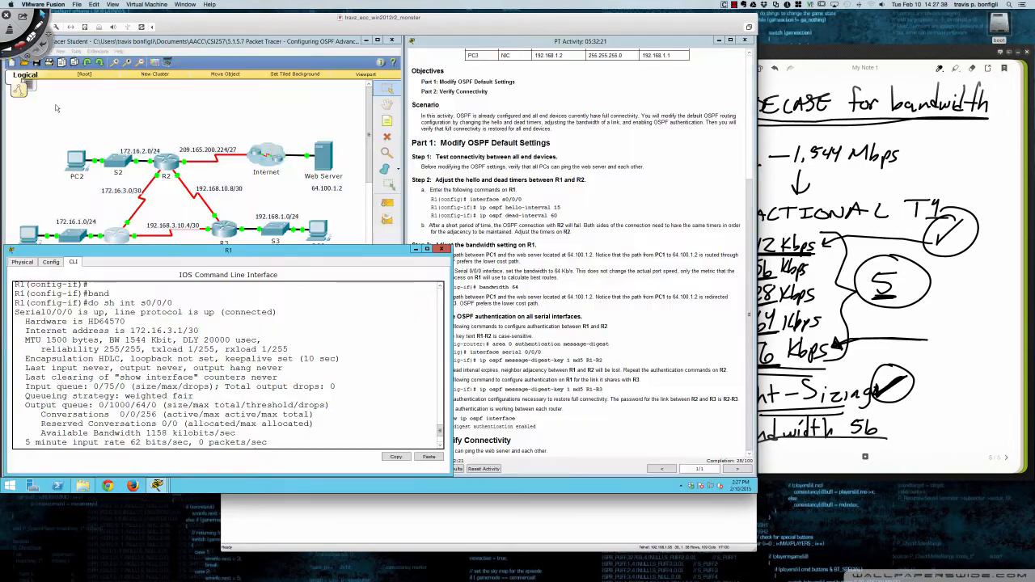
- Quit the paged interface output on R1 and enter configuration mode for interface s0/0/0
left_click(308, 373)
scroll(437, 429, "down", 3)
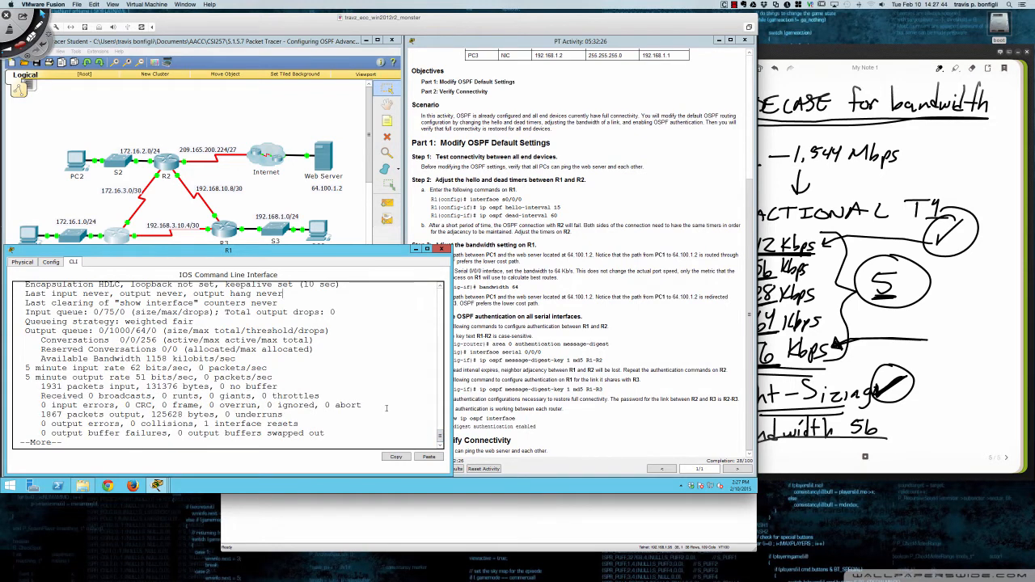
key("q")
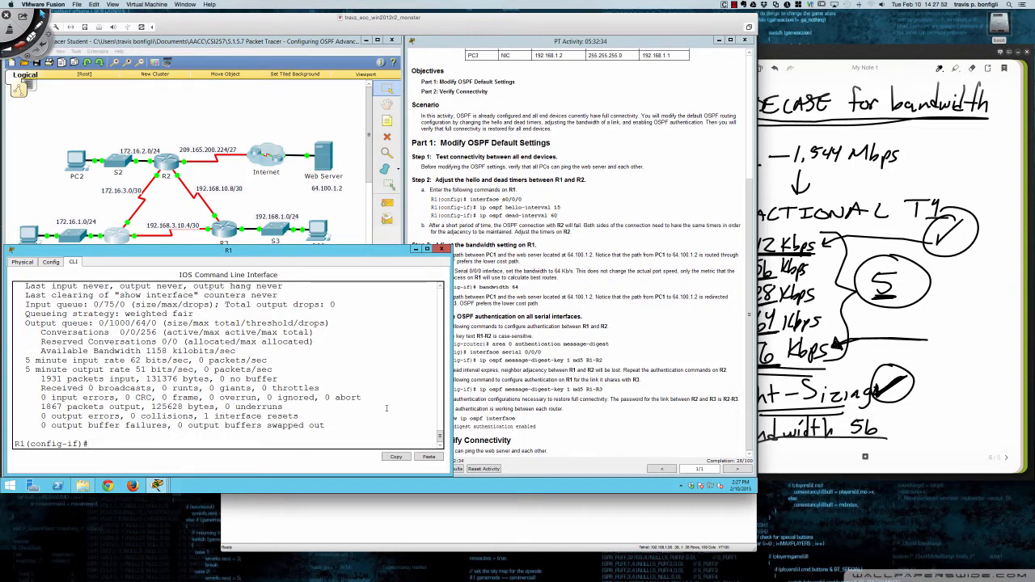
type("int s0/0/0")
key("Return")
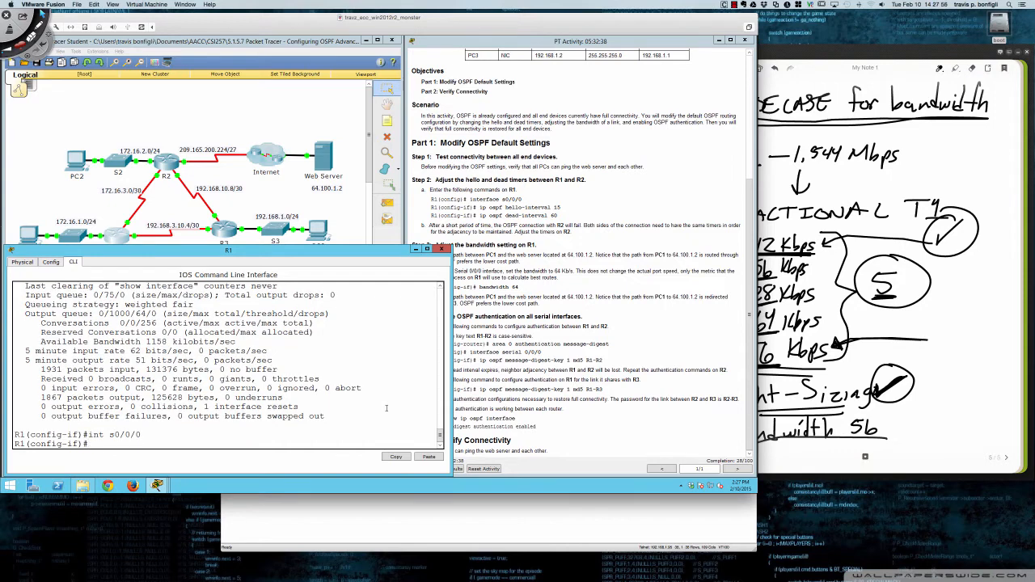
- Write the command bandwidth 64 at R1's interface prompt, completing the keyword automatically
type("band")
key("Tab")
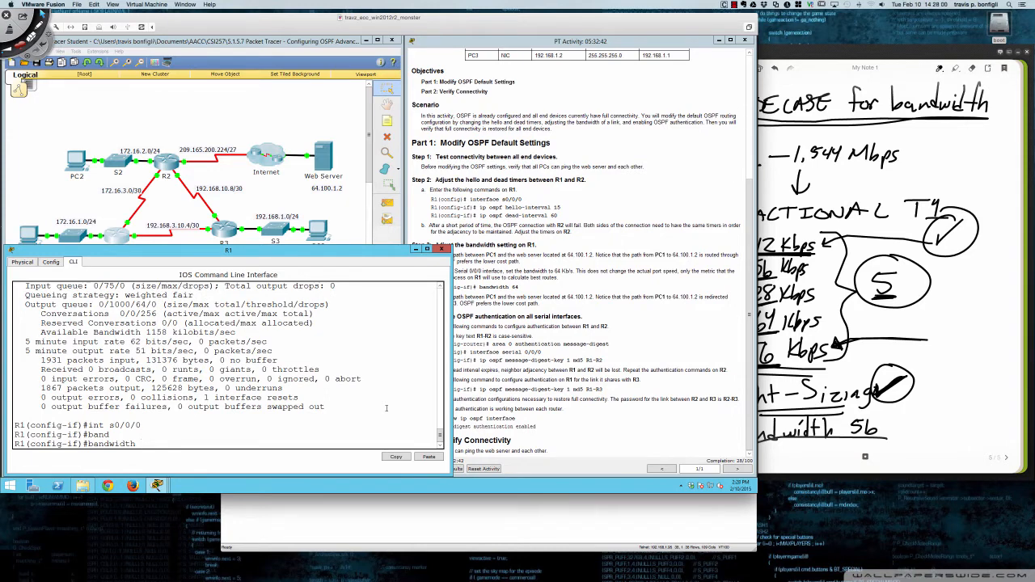
type("64")
- Using Deskscribble, label the R1-R2 link "64Kb/s" and the R1-R3 link "1.544Mb/s", and execute the prepared bandwidth command on R1
key("super+Tab")
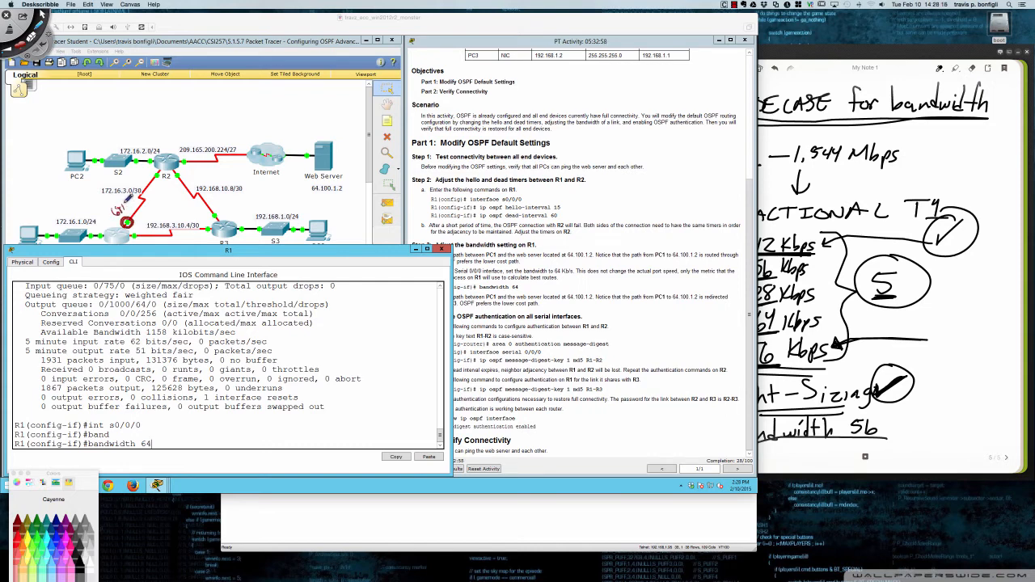
left_click_drag(124, 203, 135, 207)
mouse_move(146, 228)
left_mouse_down()
mouse_move(197, 217)
mouse_move(188, 223)
left_mouse_up()
left_click(200, 449)
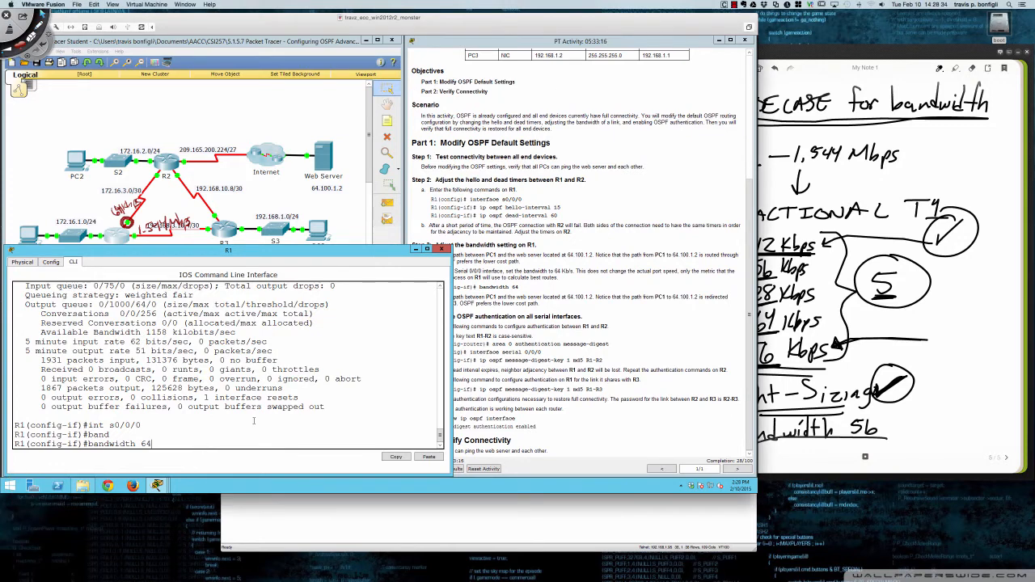
key("Return")
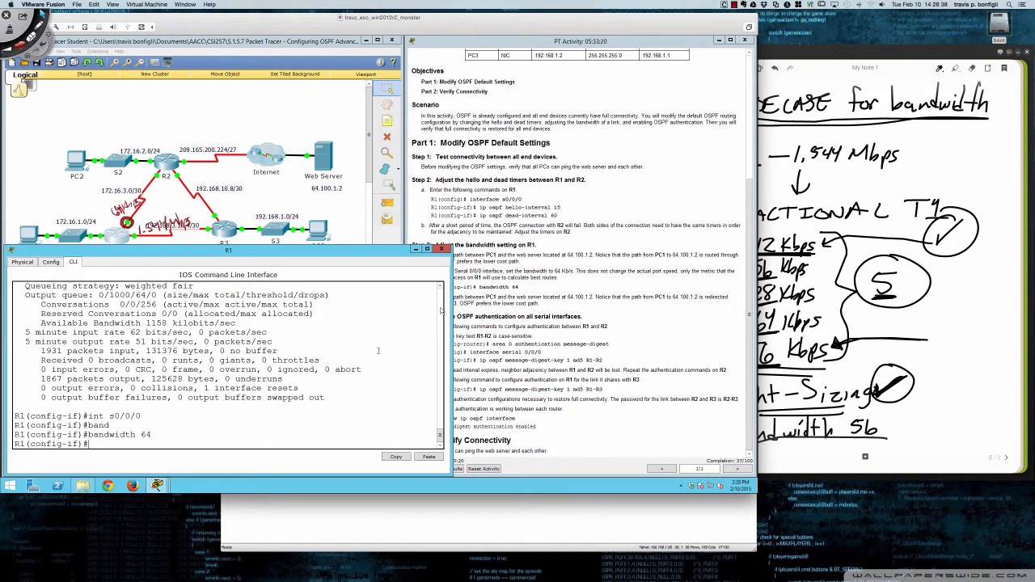
- Execute do sh ip route on R1 and highlight the O*E2 default route entry
left_click(535, 291)
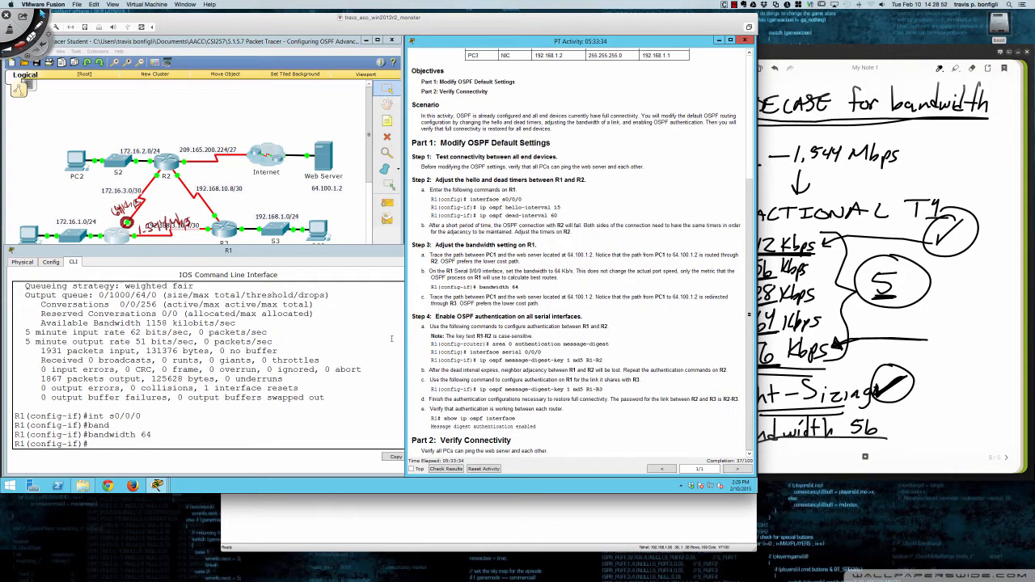
left_click(337, 348)
type("do sh")
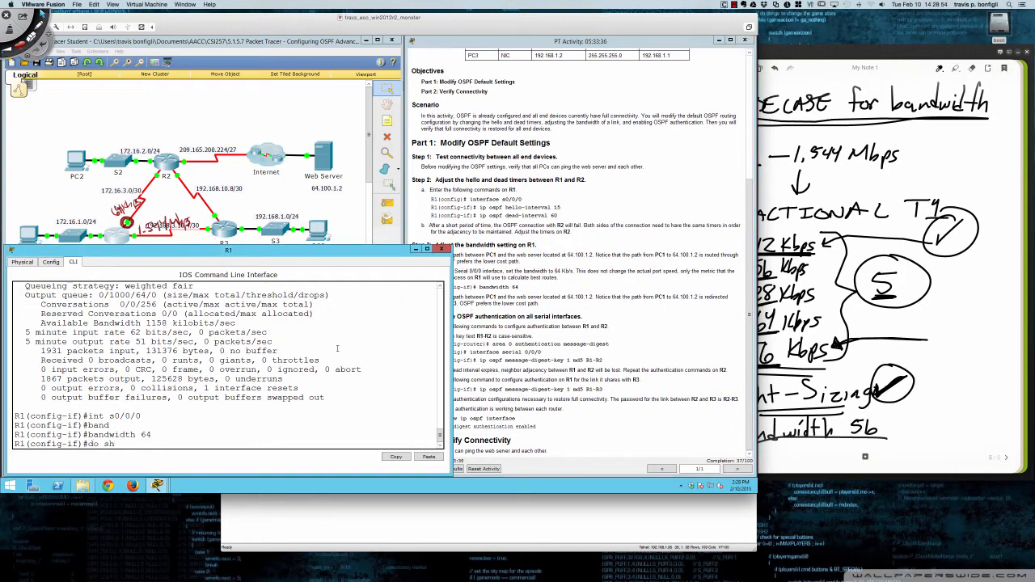
type(" ip route")
key("Return")
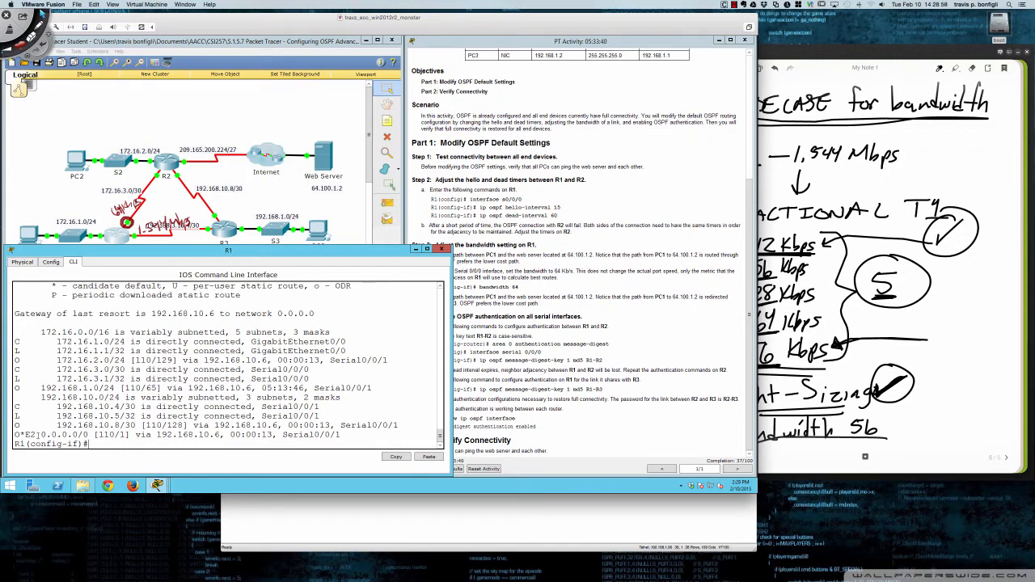
left_click_drag(17, 434, 220, 435)
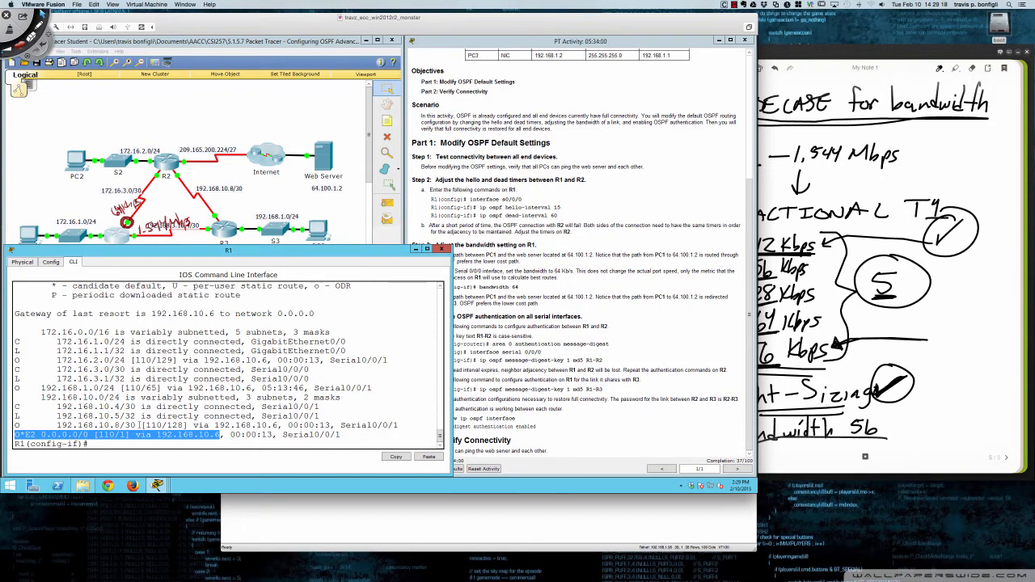
left_click(339, 415)
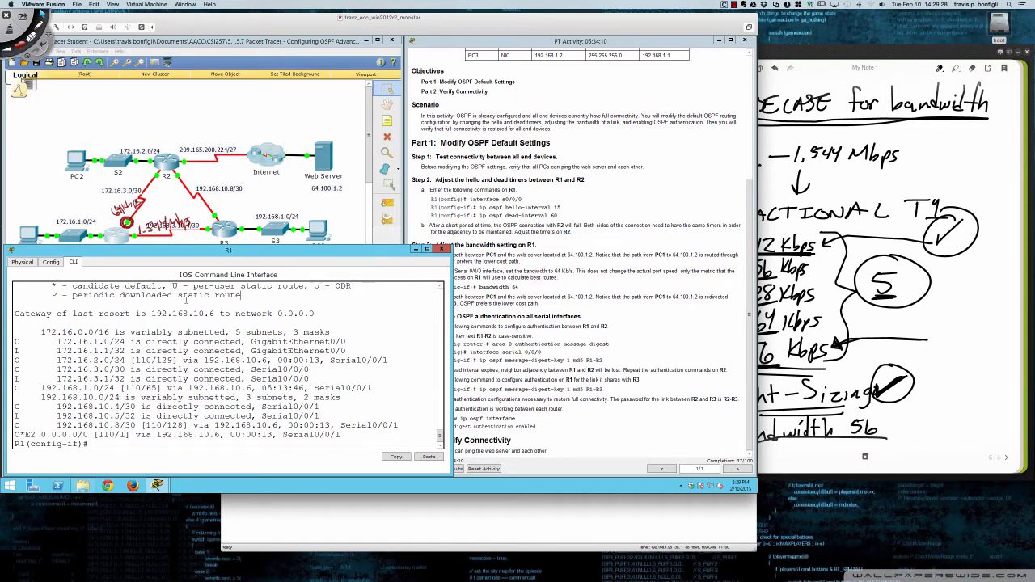
- Rerun tracert 64.100.1.2 from PC1's command prompt, highlight the first hop's address, and close the PC1 window
left_click(22, 234)
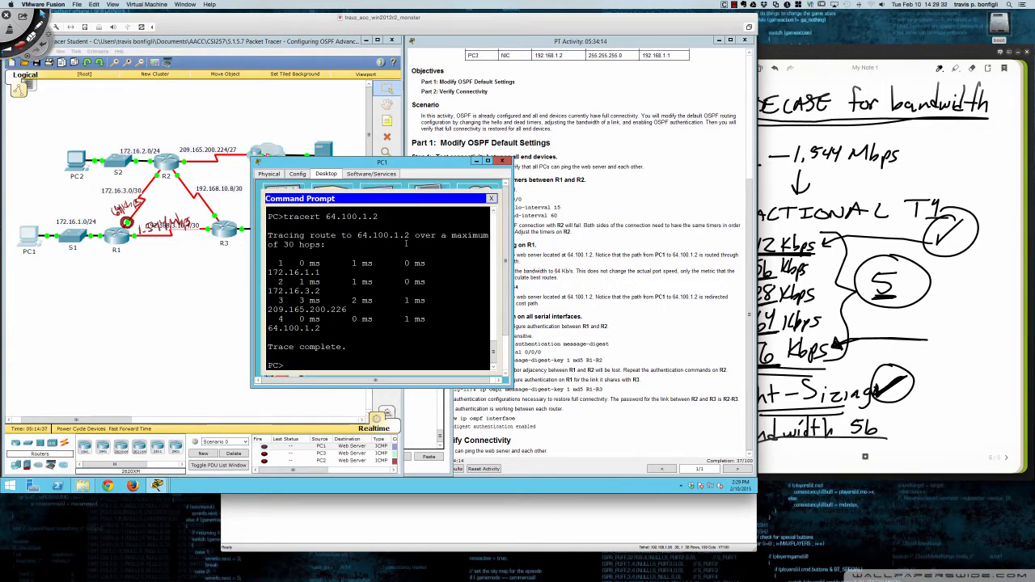
key("Up")
key("Return")
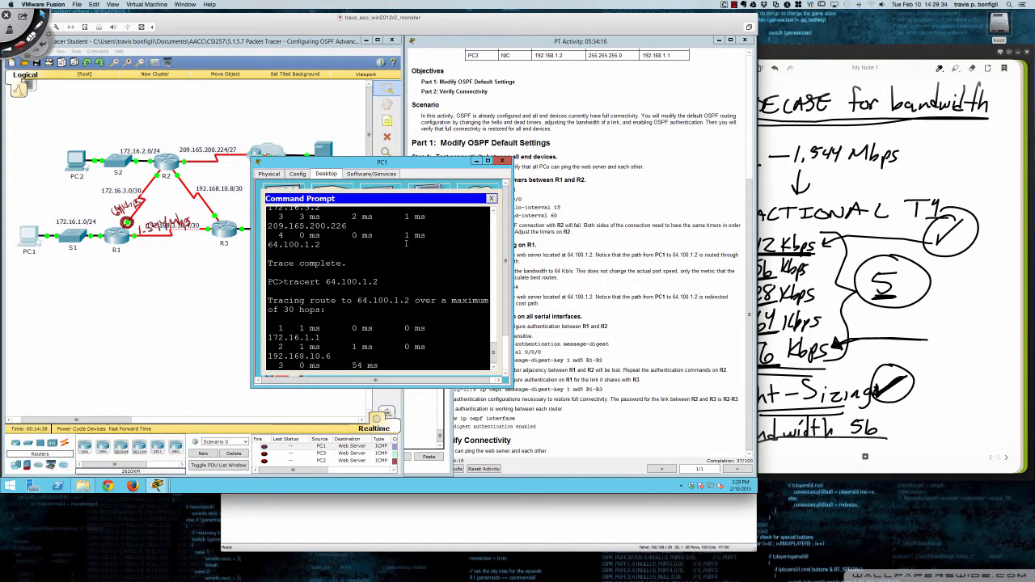
left_click_drag(321, 253, 268, 254)
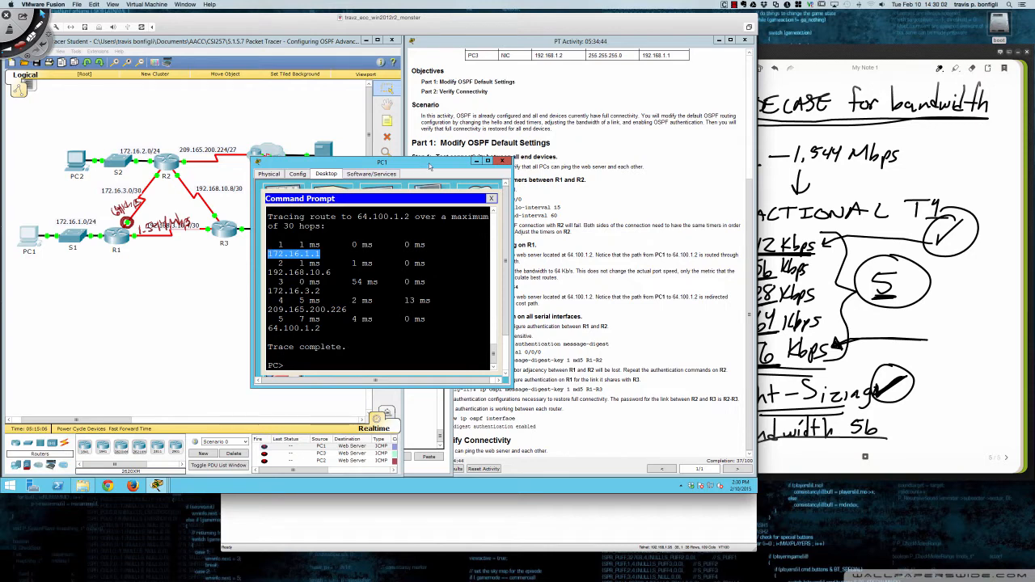
left_click(502, 161)
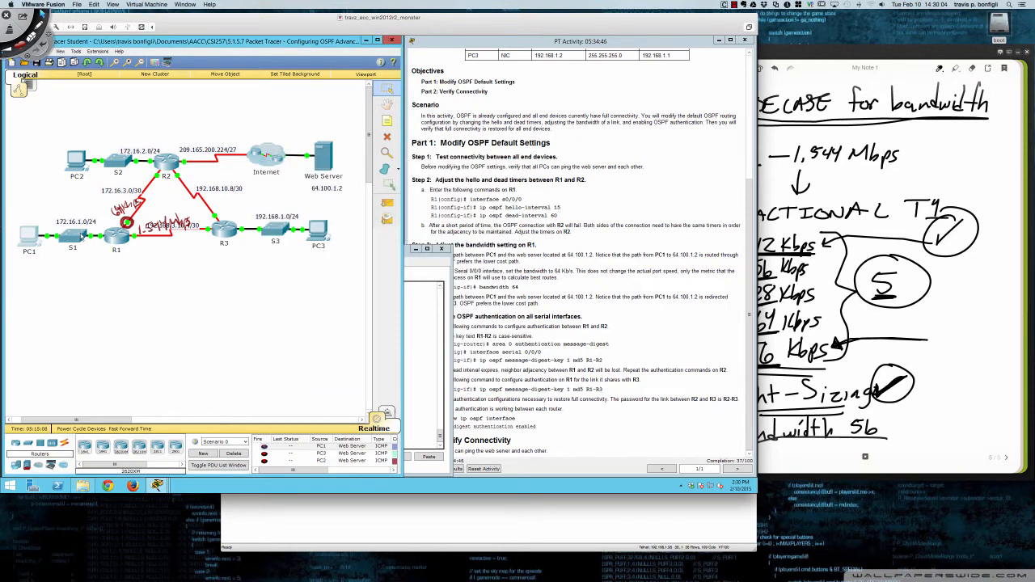
- Reopen R1's command line and highlight the default route entry and its exit interface Serial0/0/1
left_click(118, 234)
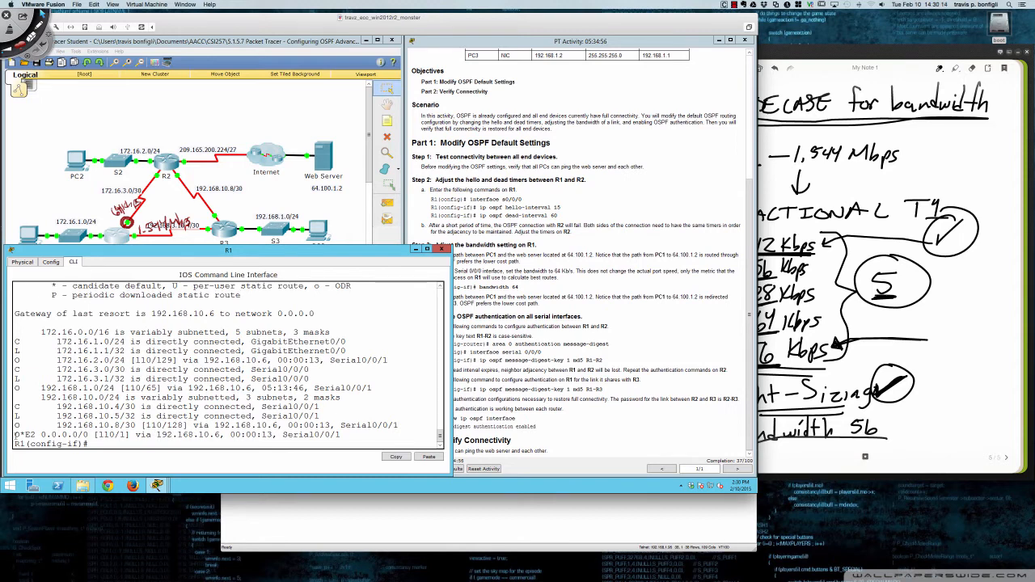
left_click_drag(15, 435, 342, 434)
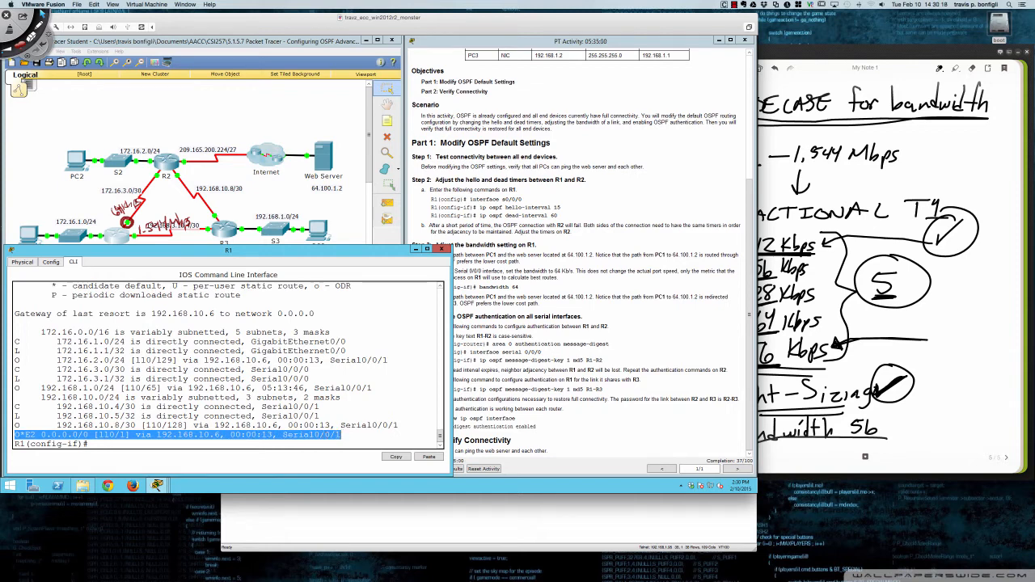
left_click(358, 435)
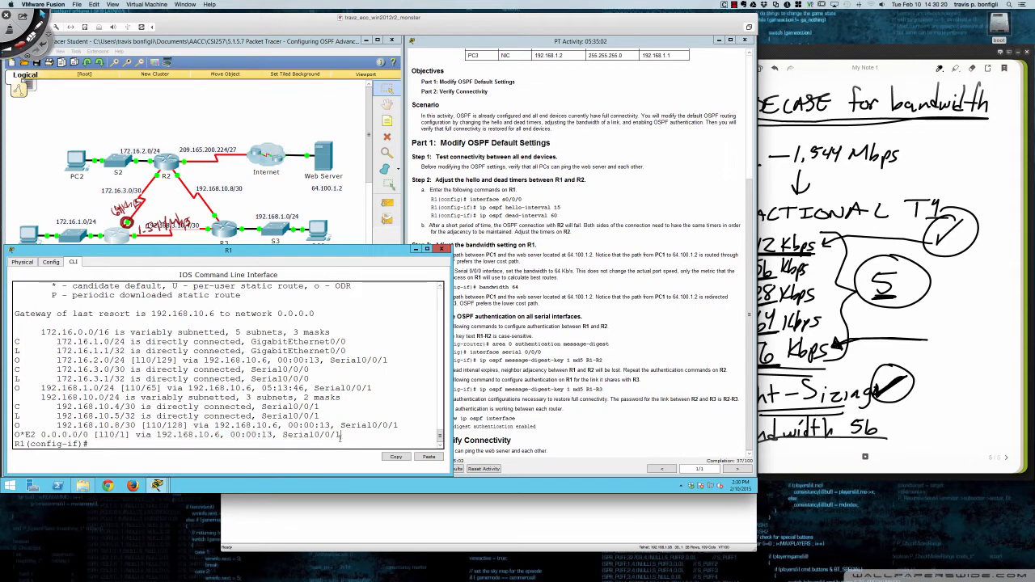
left_click_drag(340, 435, 280, 435)
- Bring up the Step 4 instructions, add blank prompts in R1's terminal, and narrow its window so both are readable
left_click(492, 314)
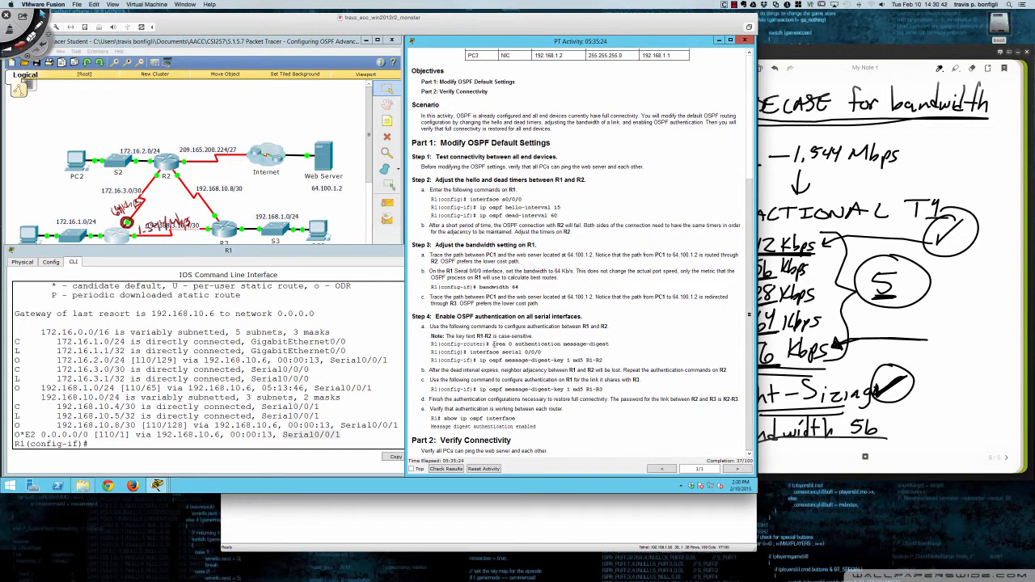
left_click(245, 379)
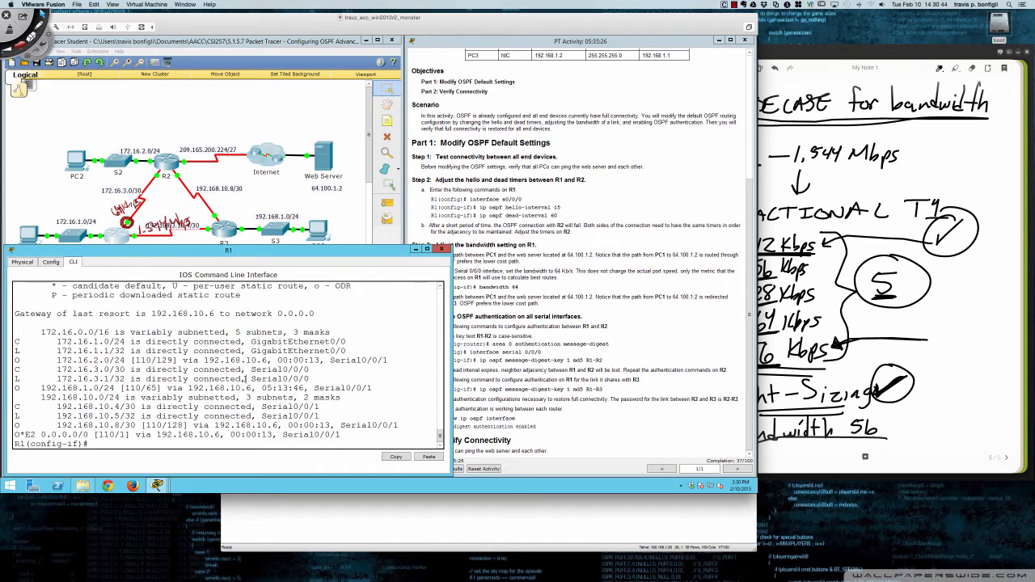
key("Return")
key("Return")
key("Return")
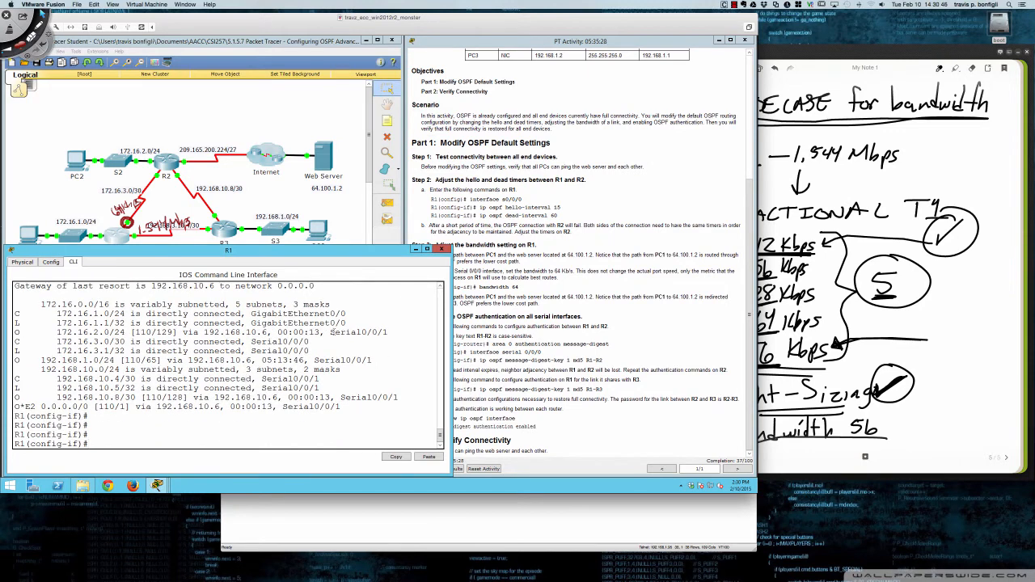
left_click_drag(451, 331, 422, 329)
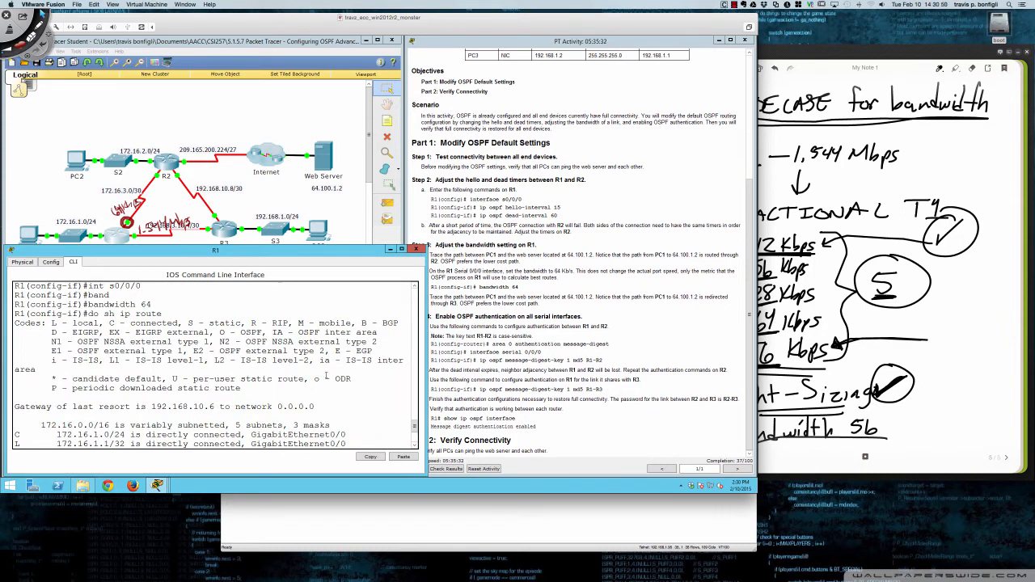
scroll(326, 374, "down", 6)
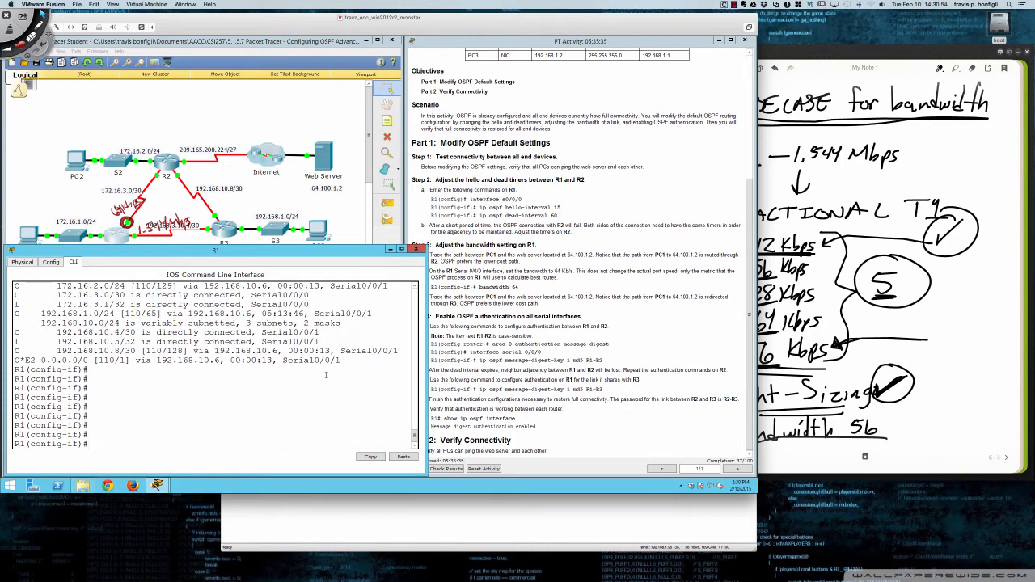
- Display R1's running configuration with do sh run and page through it to the router ospf section
type("do sh run")
key("Return")
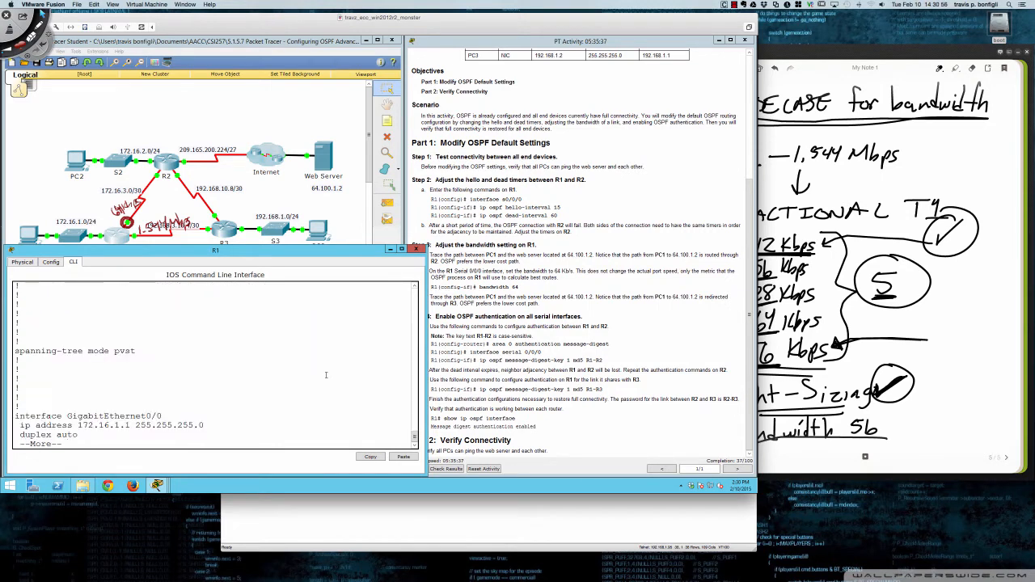
key("space")
key("space")
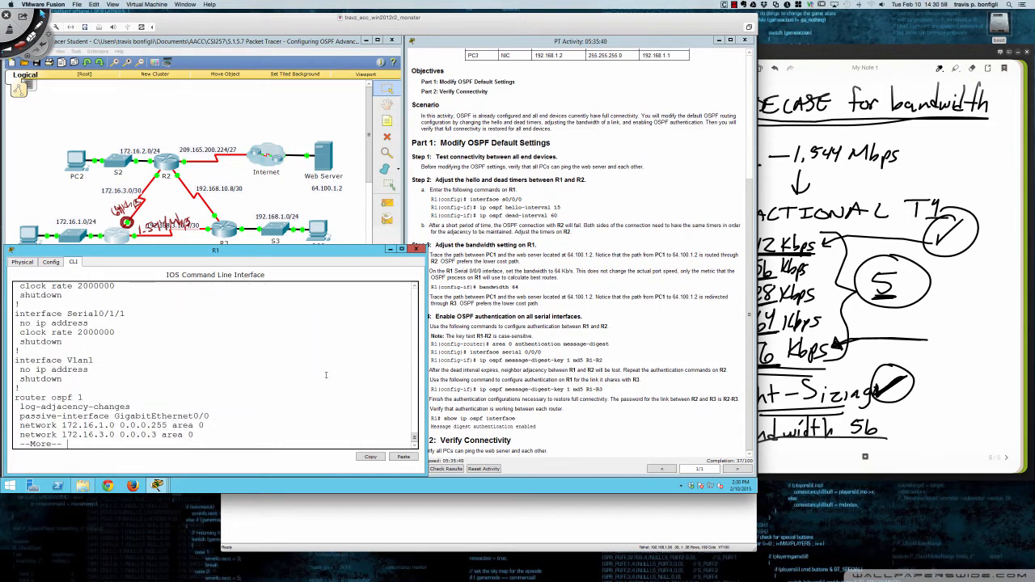
key("space")
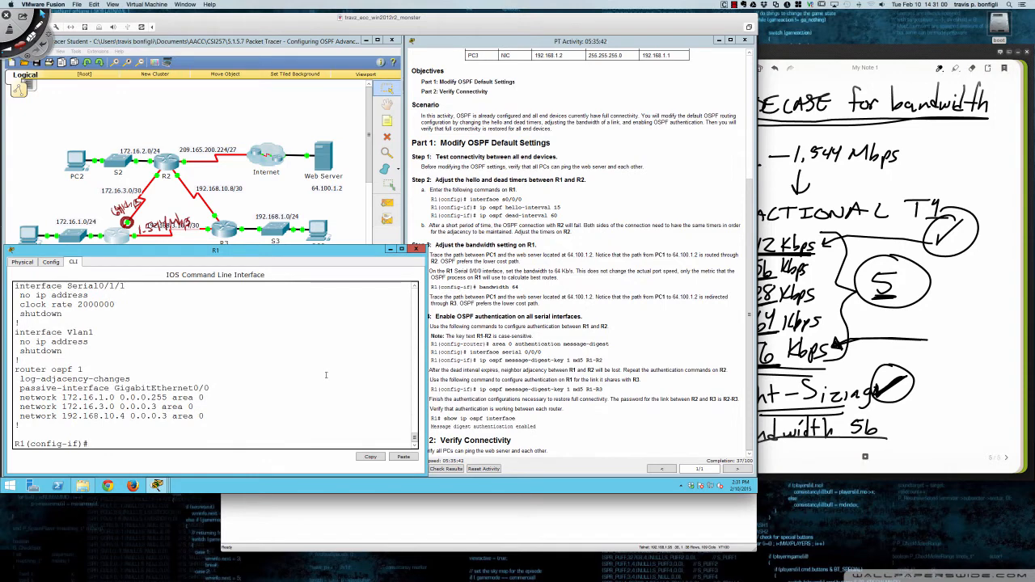
- Enter router ospf 1 on R1 and enable area 0 authentication message-digest
type("router ospf 1")
key("Return")
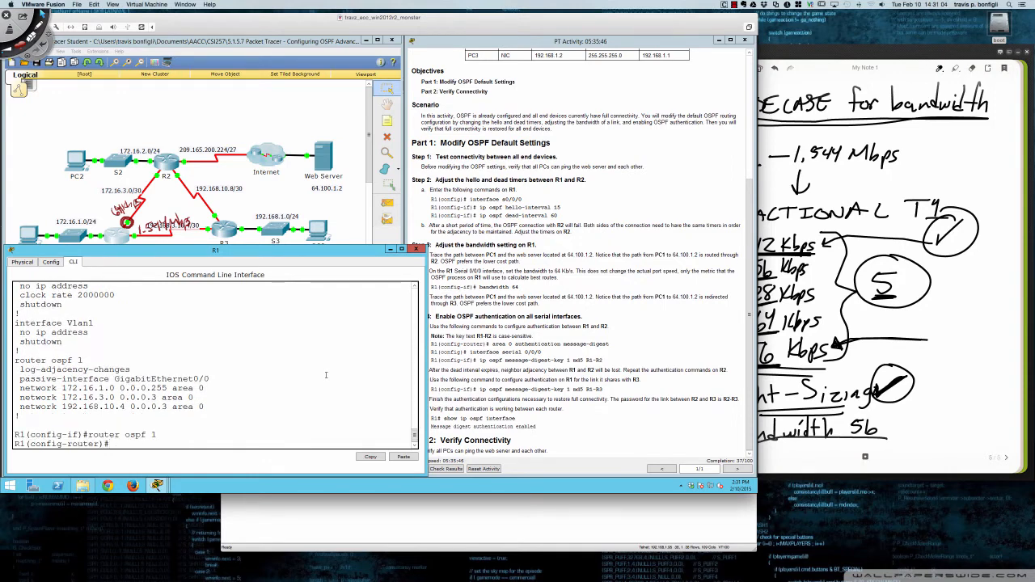
type("area 0 auth")
key("Tab")
type("mes")
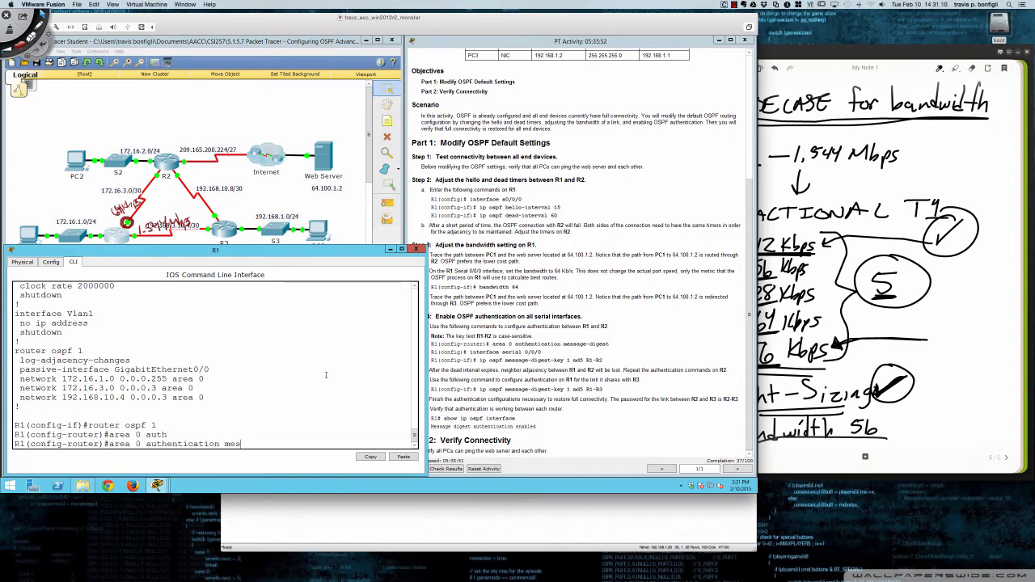
key("Tab")
key("Return")
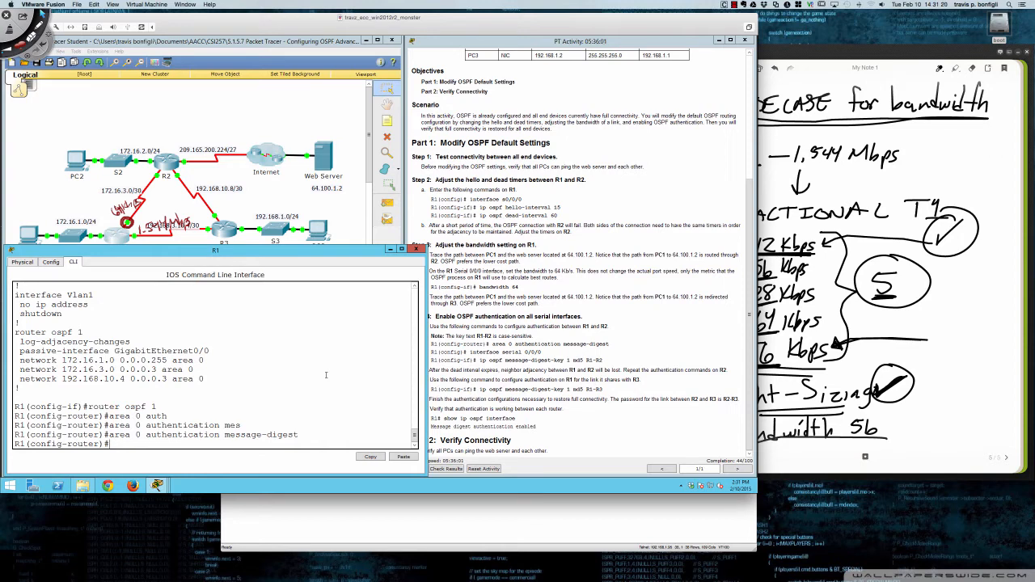
- Enter interface s0/0/0 on R1 and try ip ospf message-digest-key 1 md5 without a key string
type("int s0/0/0")
key("Return")
type("ip ops")
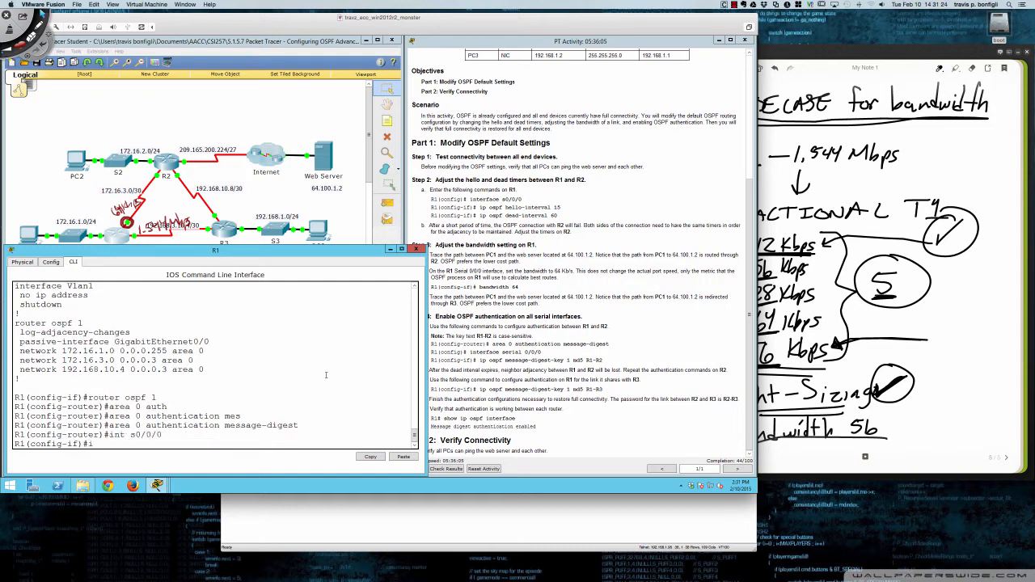
key("BackSpace")
key("BackSpace")
type("spf me")
key("Tab")
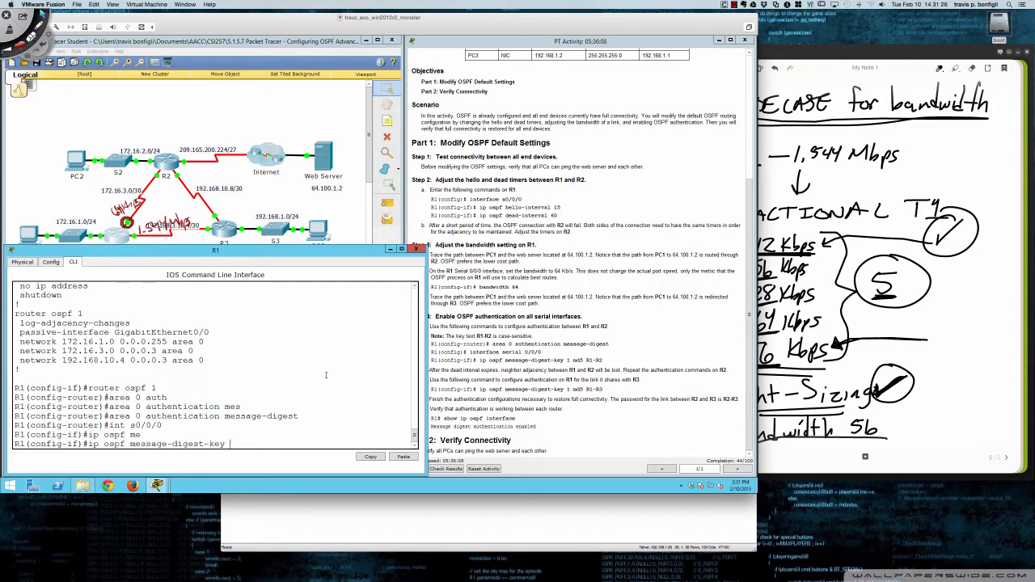
type("1 md5")
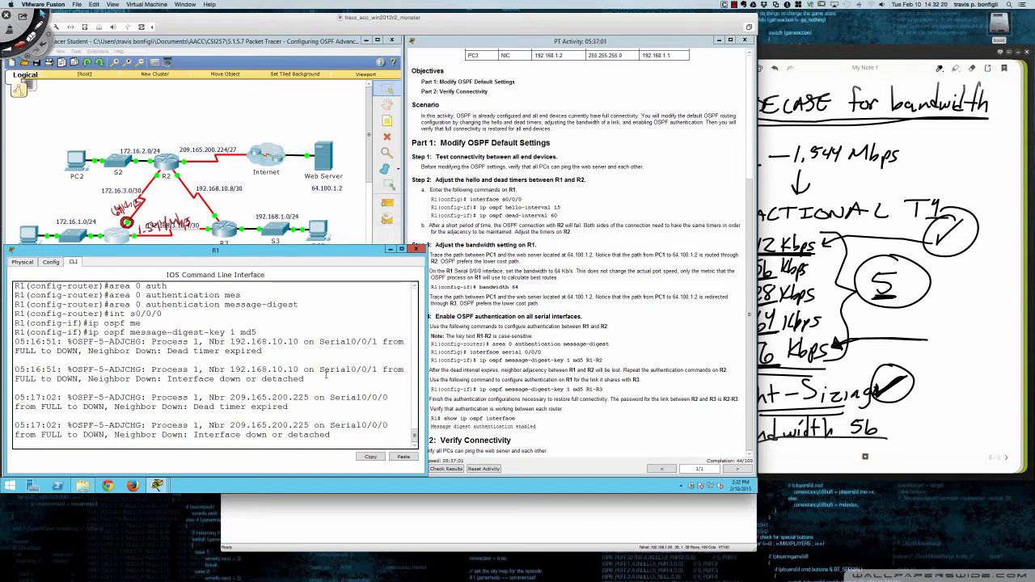
key("Return")
key("Return")
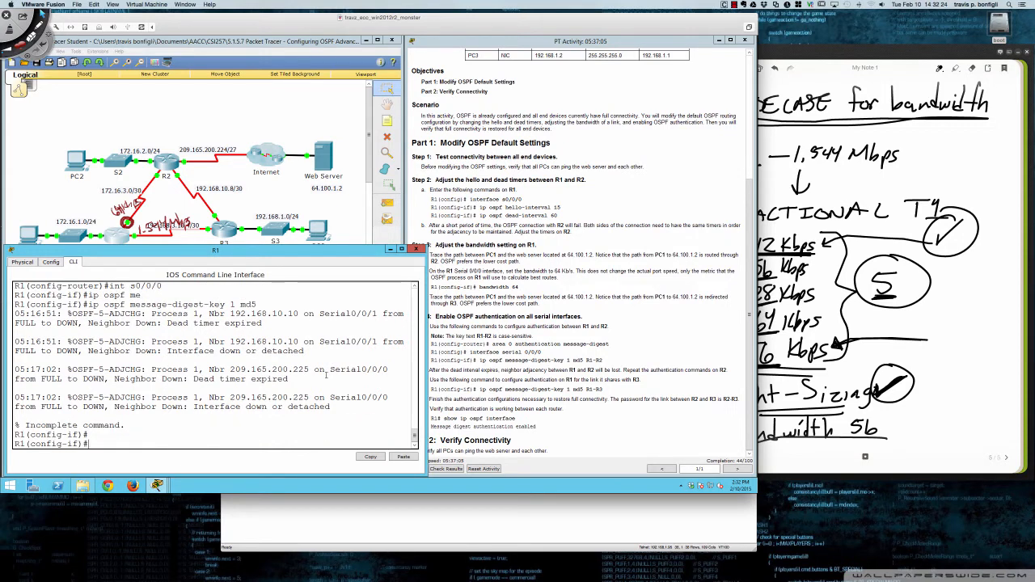
- Recall the ip ospf message-digest-key 1 md5 command on R1's s0/0/0 and execute it with the link's authentication key added
key("Up")
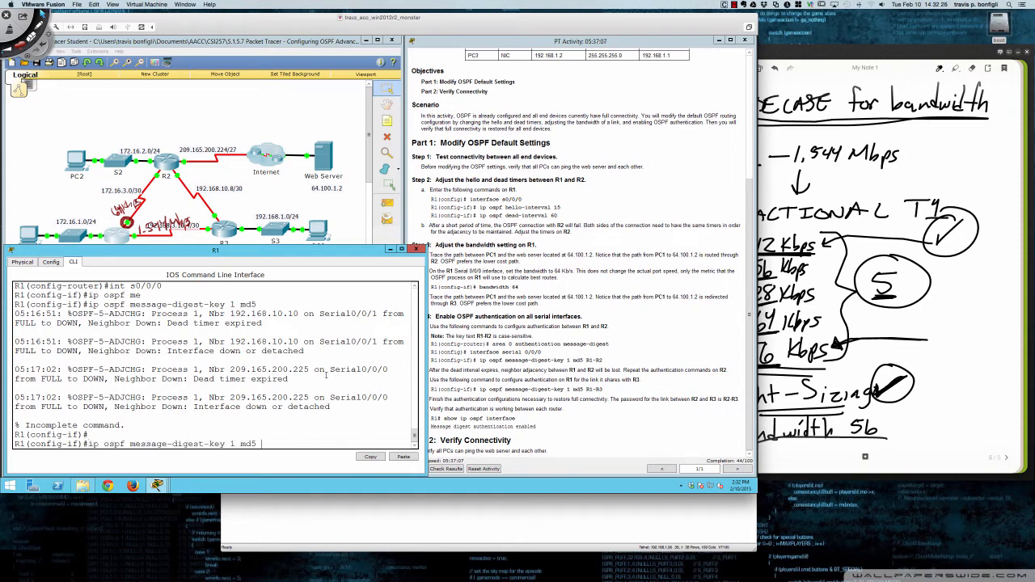
type("R1-R2")
key("Return")
key("Return")
key("Return")
key("Return")
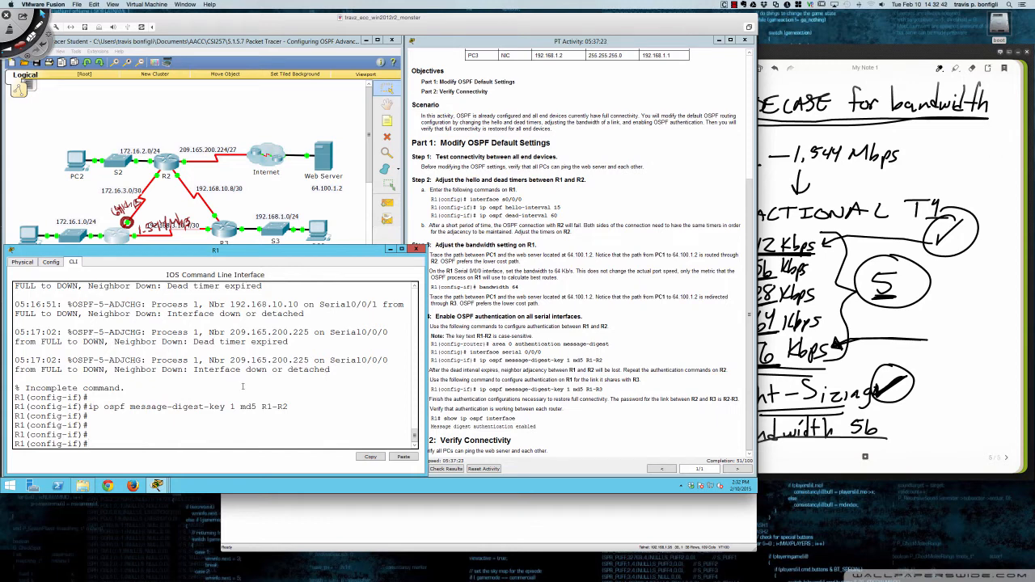
- Review R1's authentication commands, highlighting area 0 authentication message-digest and ip ospf message-digest-key 1 md5
scroll(242, 388, "up", 5)
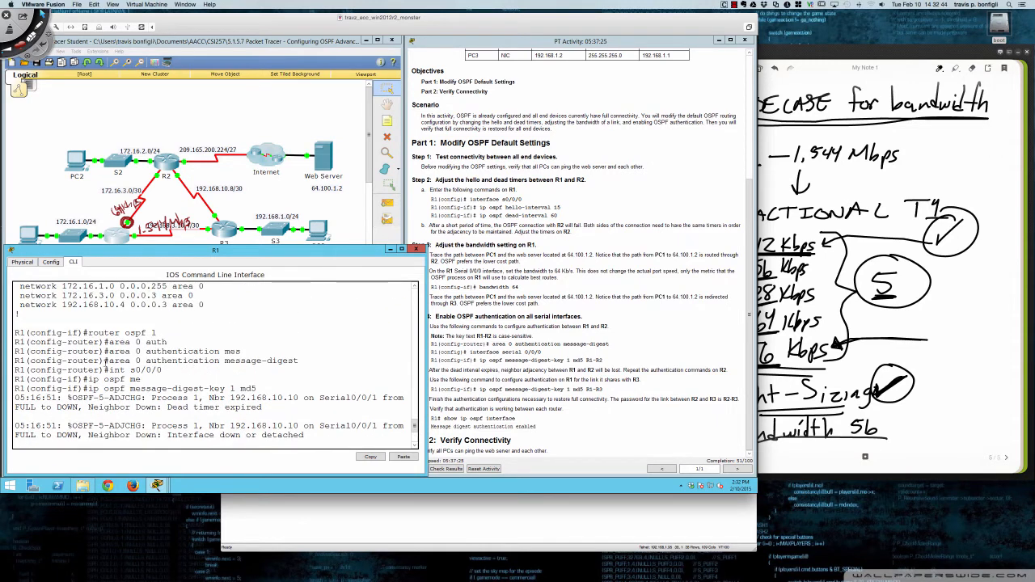
left_click_drag(108, 360, 299, 361)
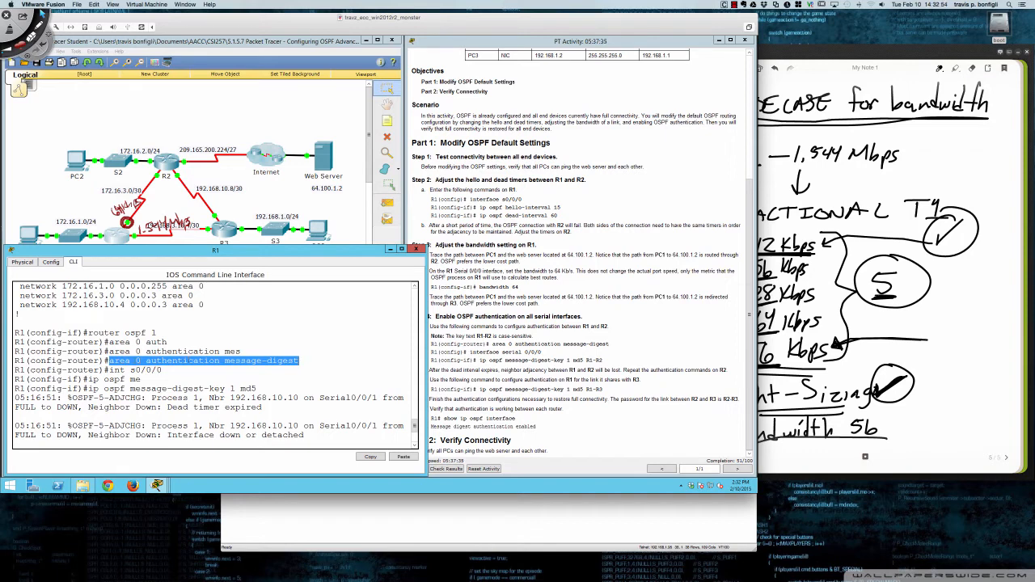
left_click(301, 361)
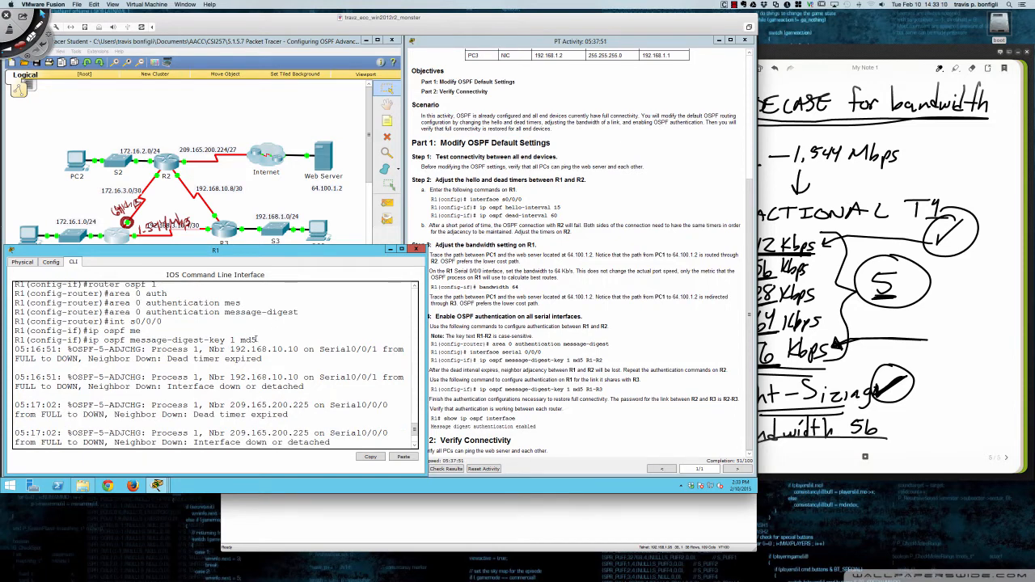
left_click_drag(256, 340, 92, 341)
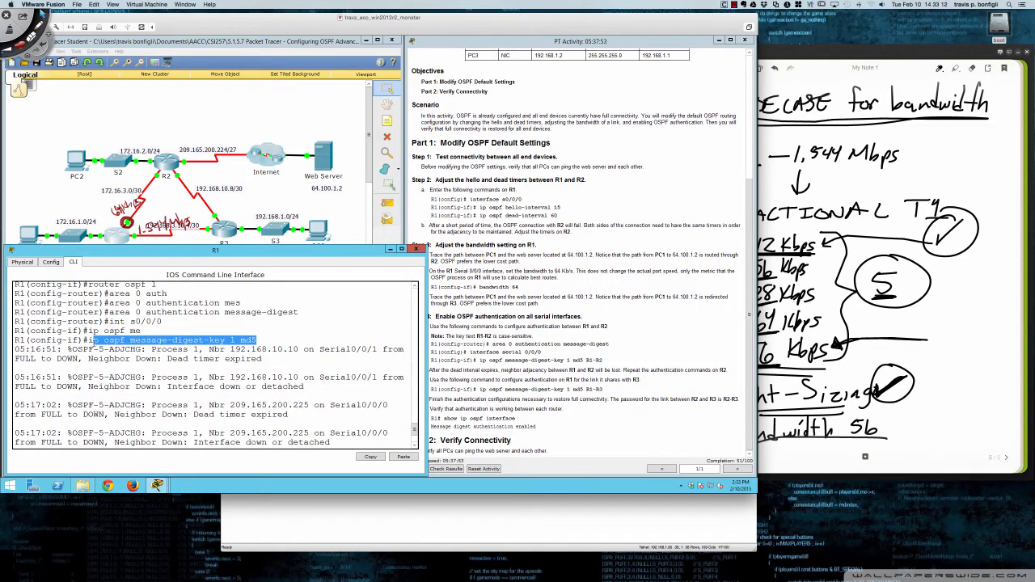
scroll(169, 358, "down", 2)
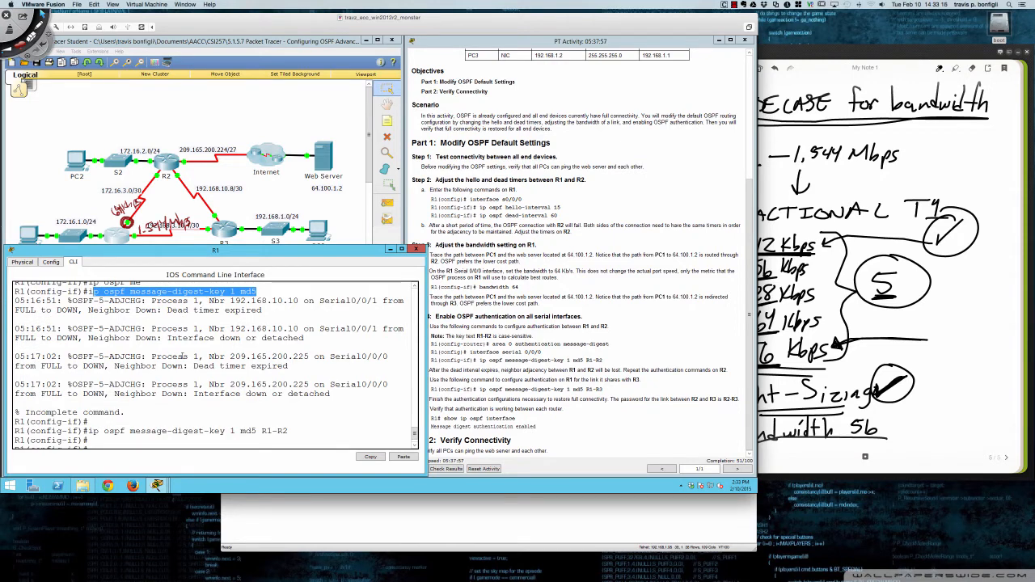
scroll(170, 362, "up", 3)
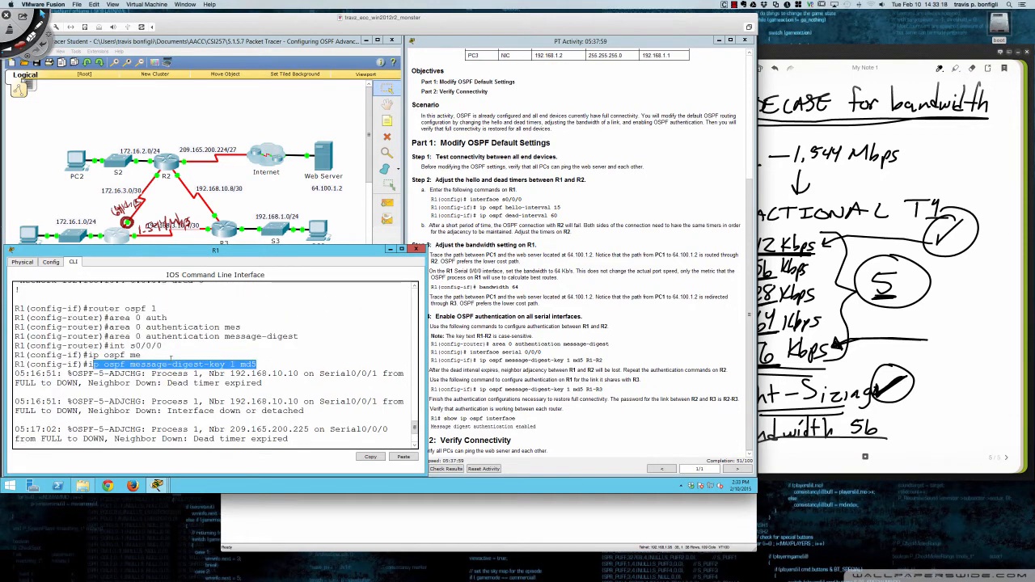
- Highlight the area 0 authentication message-digest command on R1, and check R1's OSPF neighbors with do sh ip ospf neigh
left_click_drag(109, 361, 300, 361)
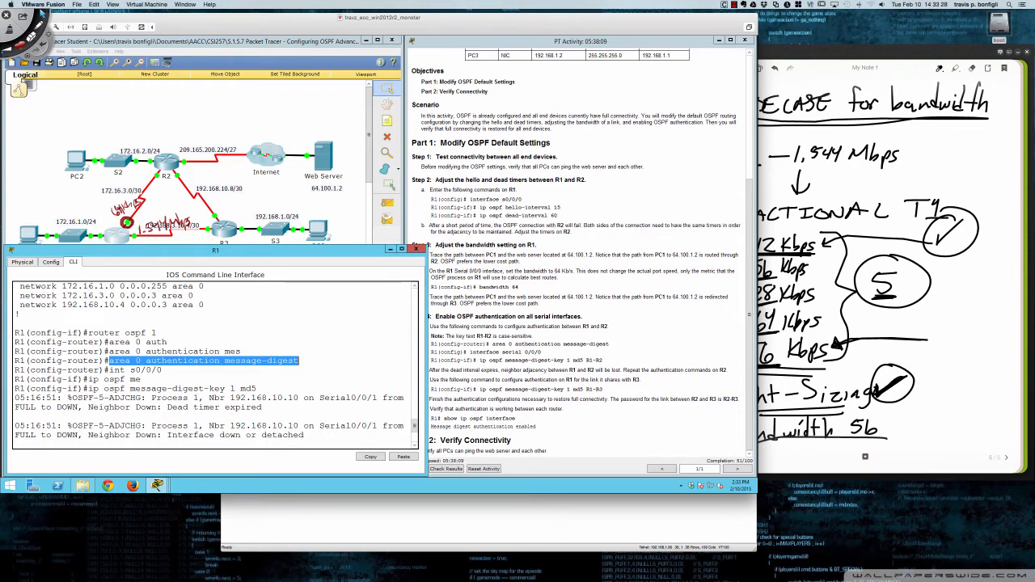
left_click(305, 361)
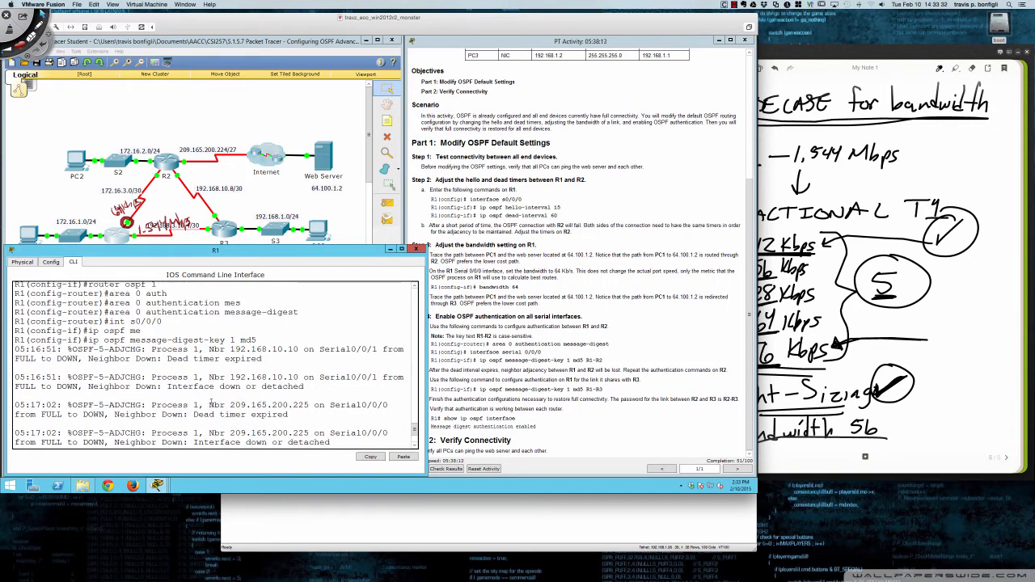
scroll(210, 402, "down", 3)
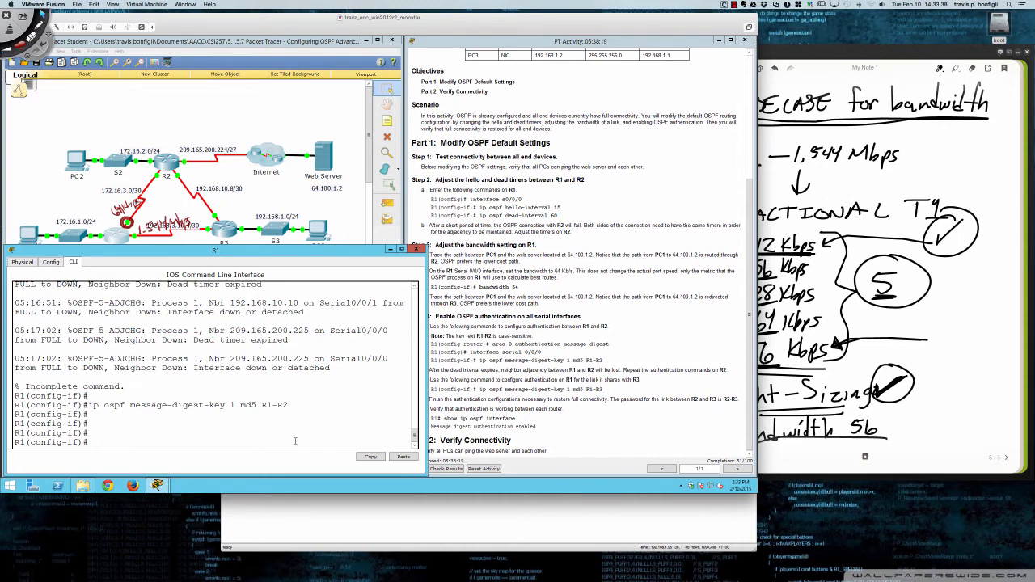
type("do sh ip ospf neigh")
key("Return")
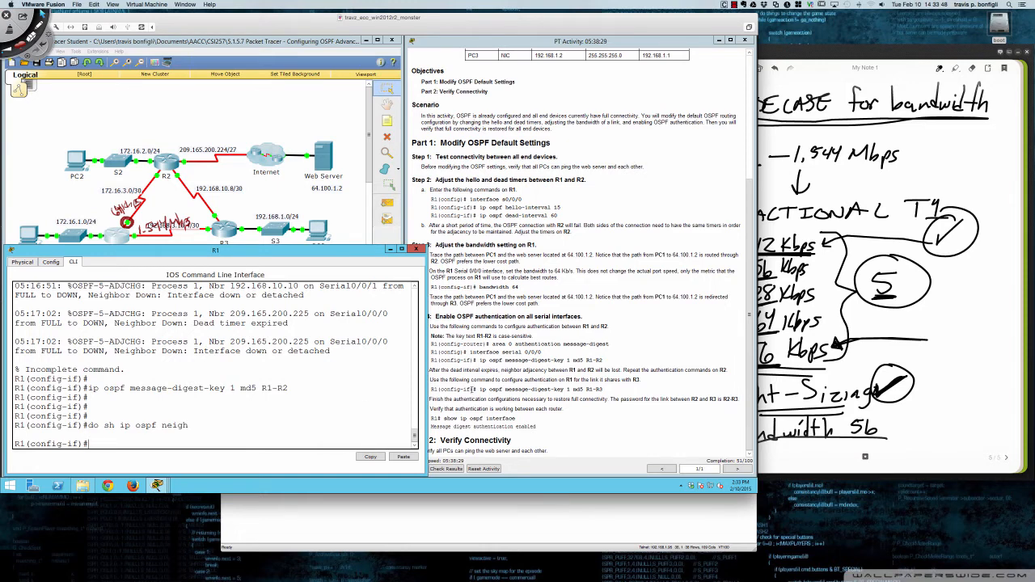
- Enter interface s0/0/1 on R1 and execute ip ospf message-digest-key 1 md5 with the authentication key for the link to R3
left_click(476, 380)
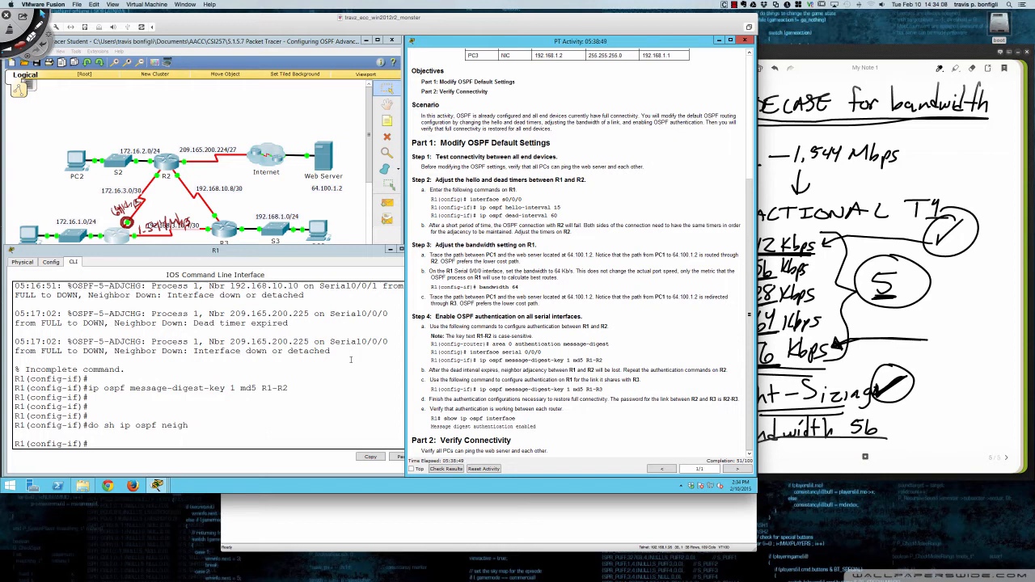
left_click(208, 334)
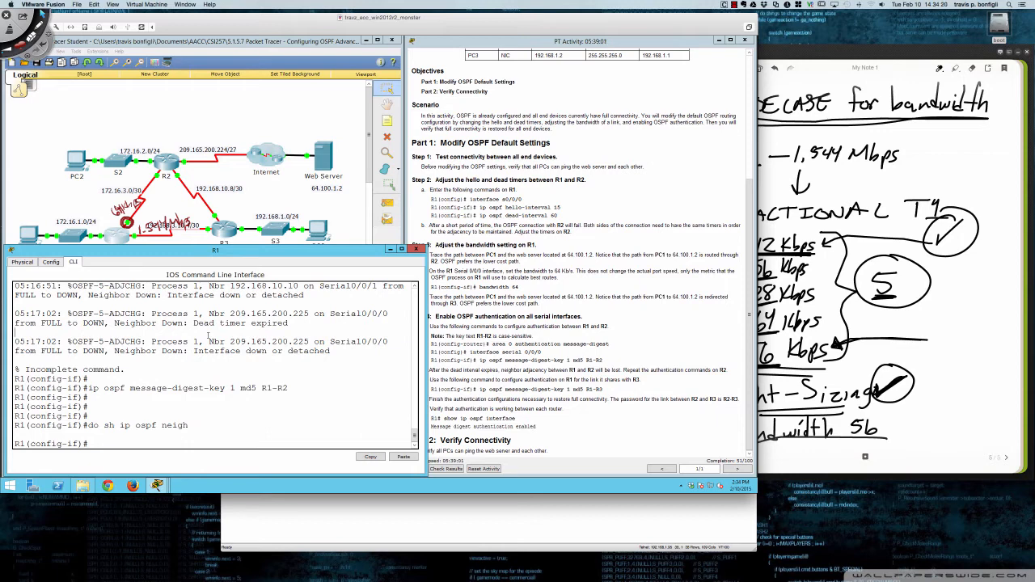
type("int s0/0/1")
key("Return")
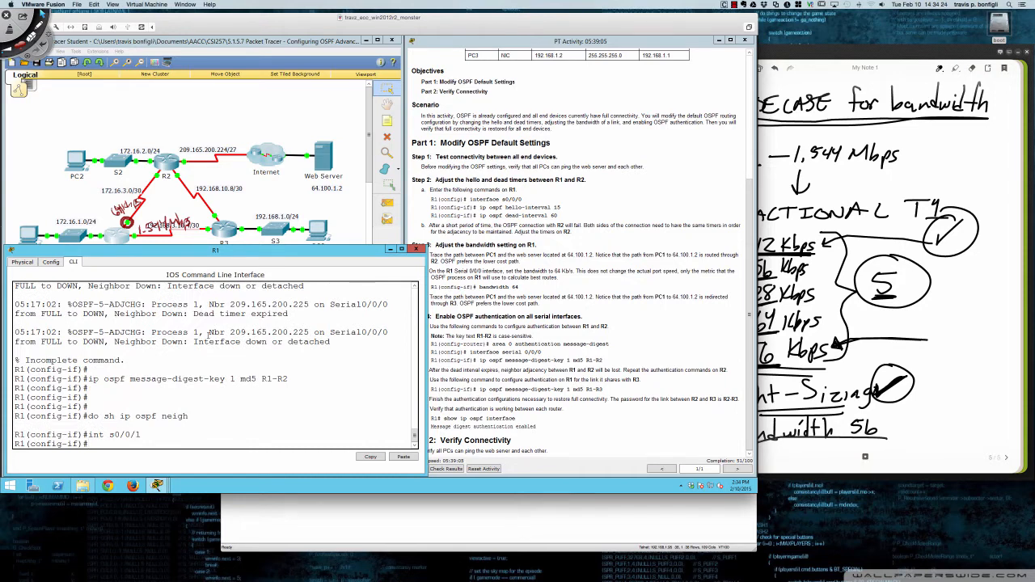
type("ip ospf message-digest-key 1 md5 R1-R2")
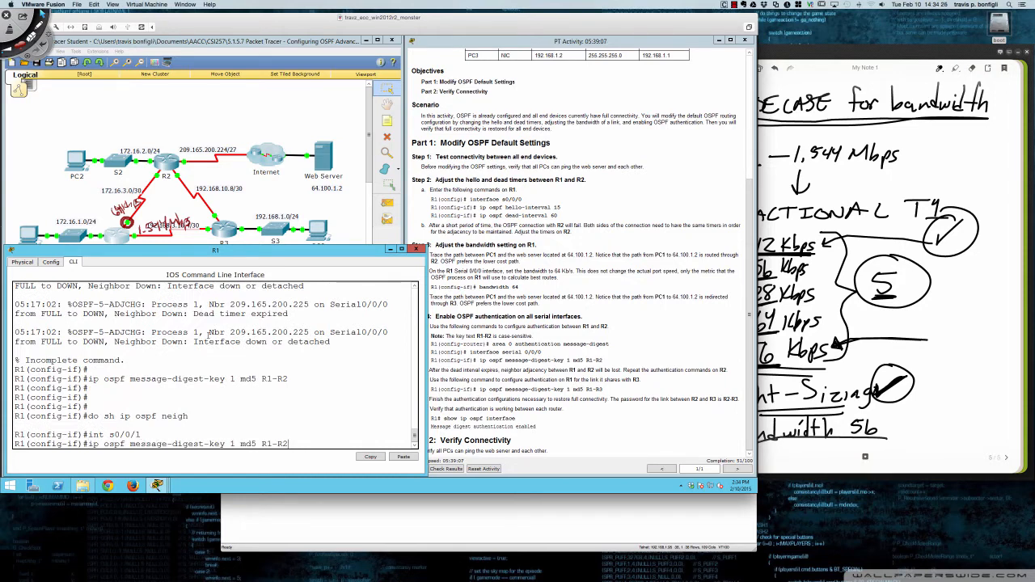
type("3")
key("Return")
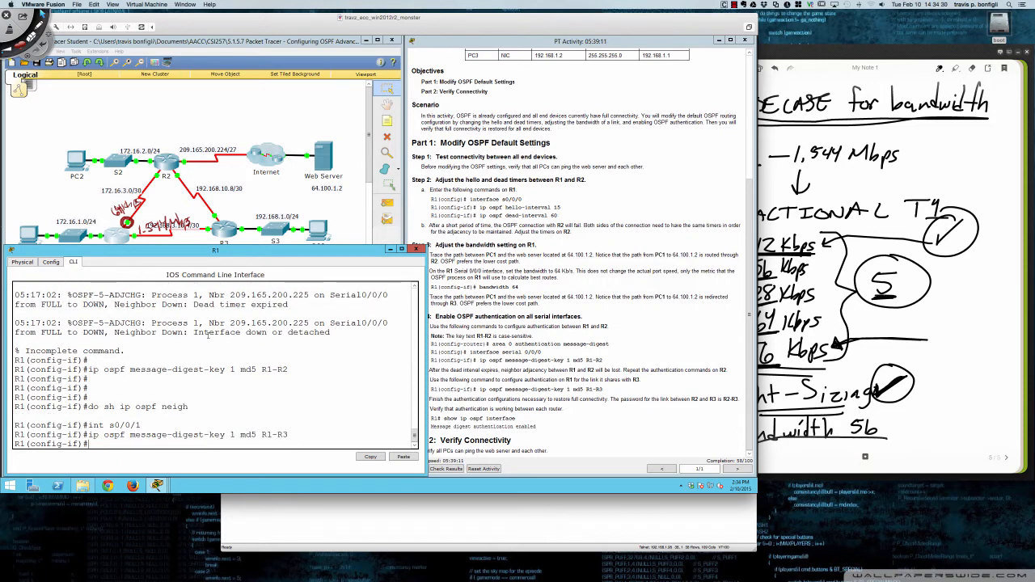
- Open R2's command line and enter global configuration mode with en and conf t
left_click(165, 164)
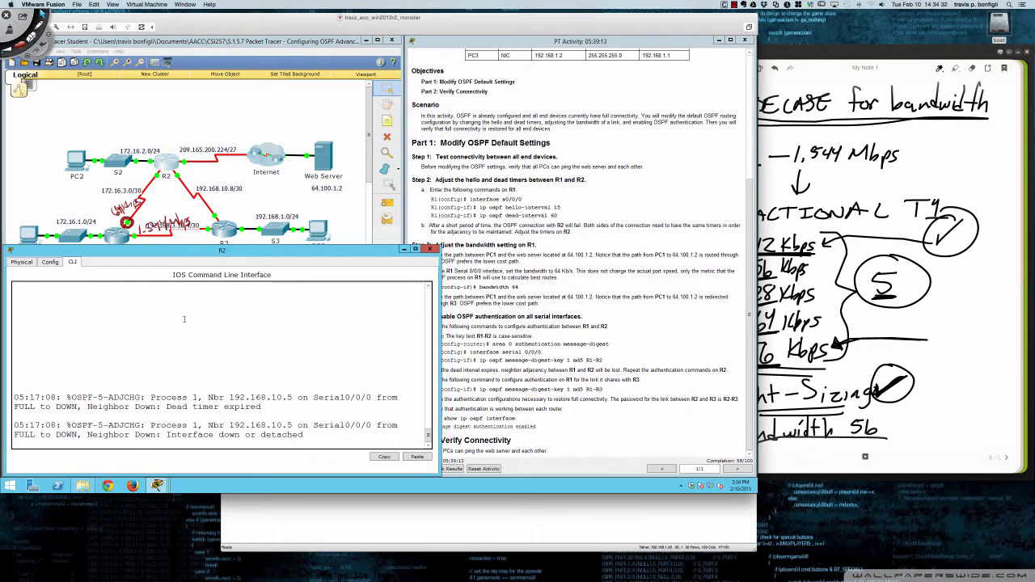
key("Return")
key("Return")
key("Return")
key("Return")
key("Return")
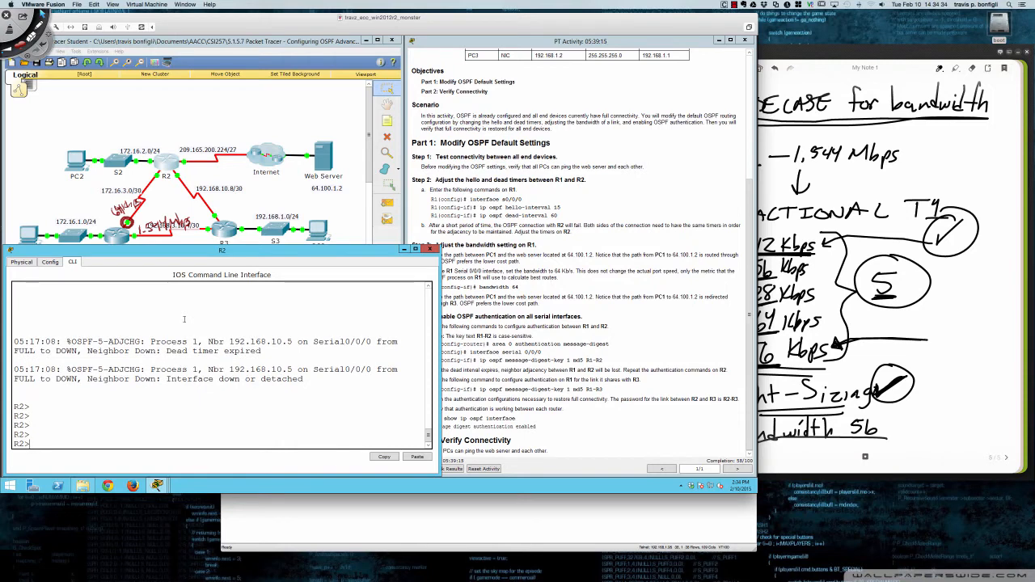
type("en")
key("Return")
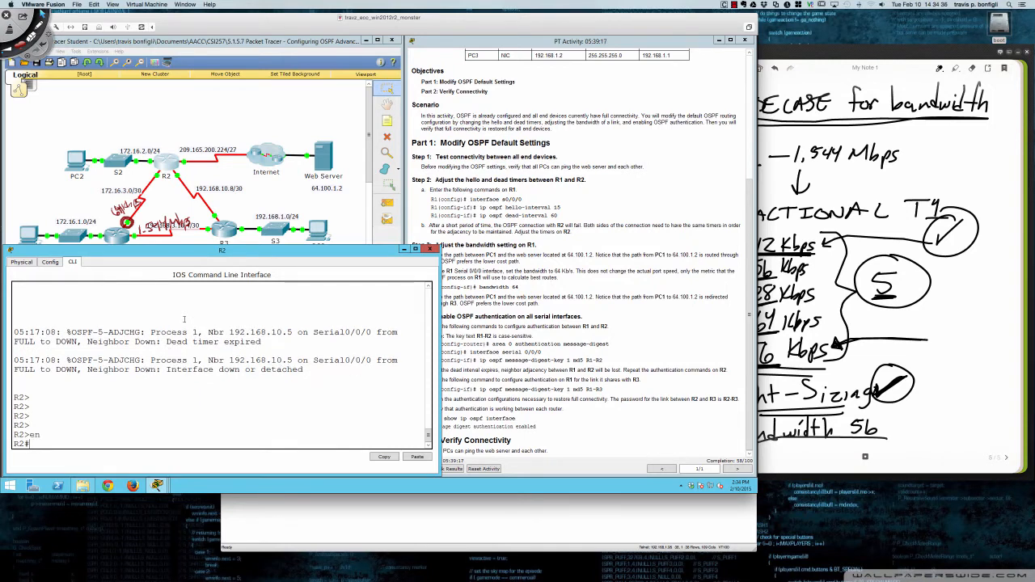
type("conf t")
key("Return")
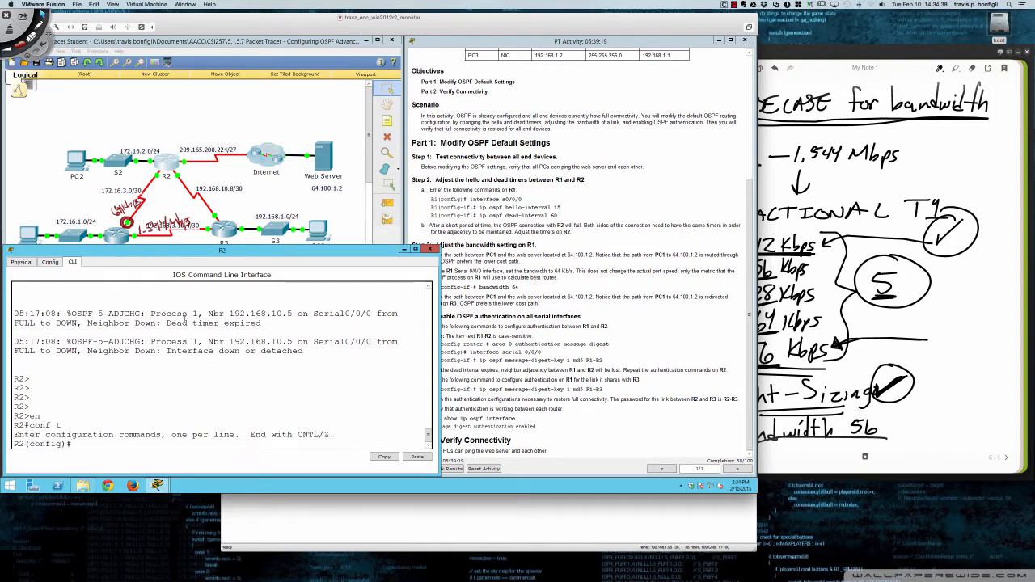
- Enter router ospf 1 on R2 and enable area 0 authentication message-digest
type("router ospf 1")
key("Return")
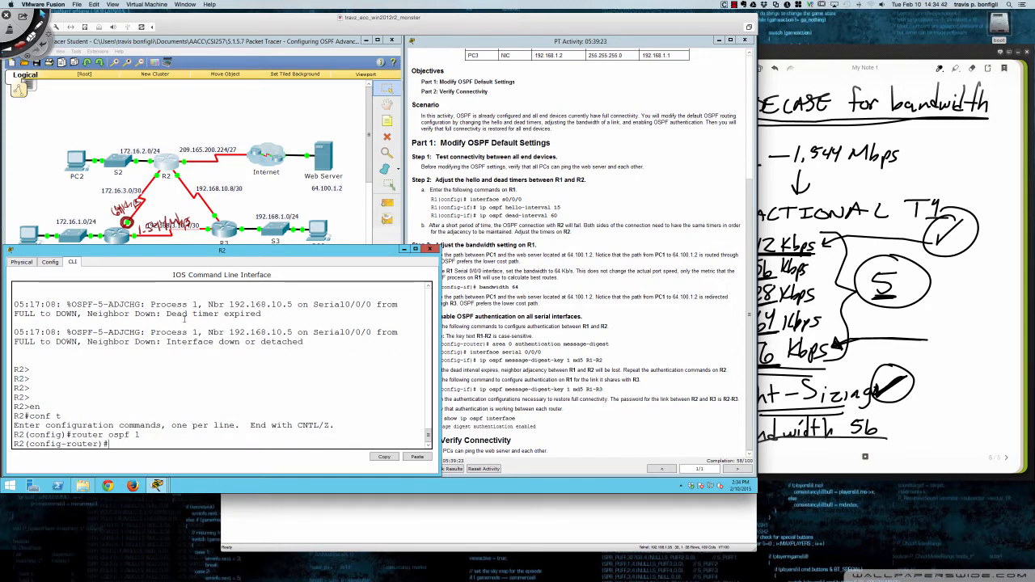
type("au")
key("Tab")
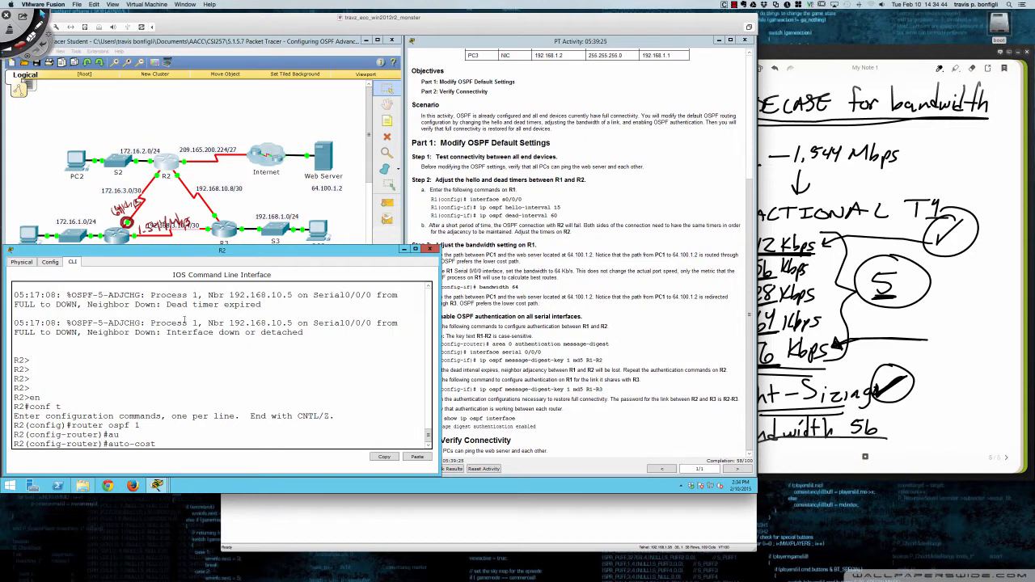
key("BackSpace")
key("BackSpace")
key("BackSpace")
key("BackSpace")
key("BackSpace")
key("BackSpace")
key("BackSpace")
key("BackSpace")
key("BackSpace")
type("area 0 au")
key("Tab")
type("mes")
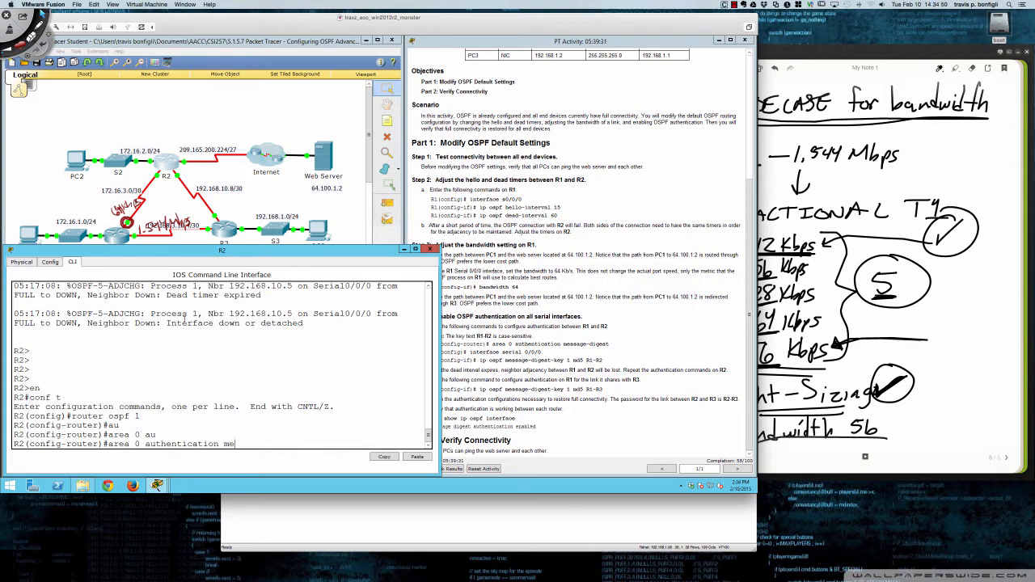
key("Tab")
key("Return")
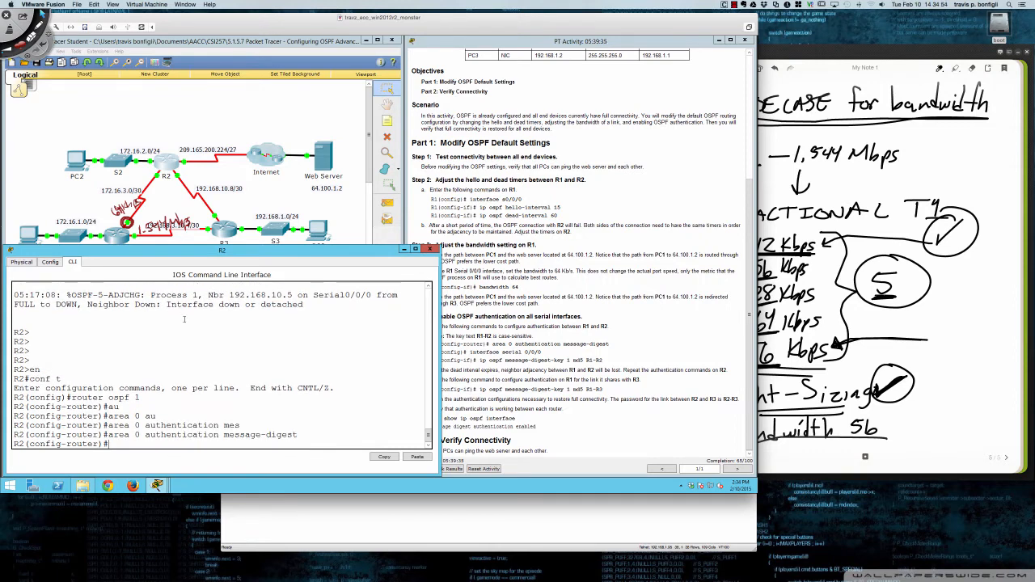
key("Return")
key("Return")
key("Return")
key("Return")
key("Return")
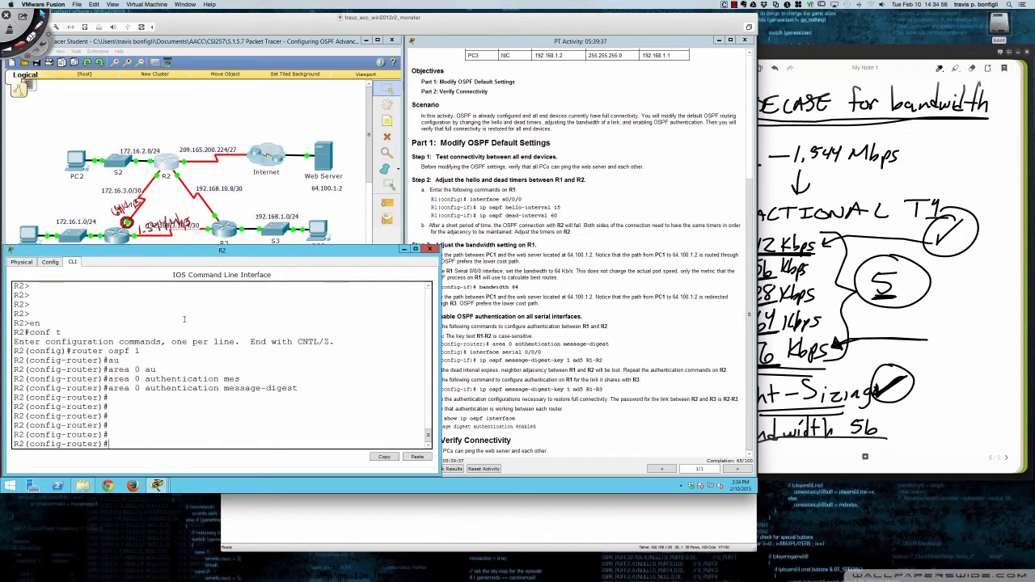
- Run do sh ip ospf neigh repeatedly on R2 to watch the dead time of its remaining OSPF neighbor
type("do sh ip ospf neigh")
key("Return")
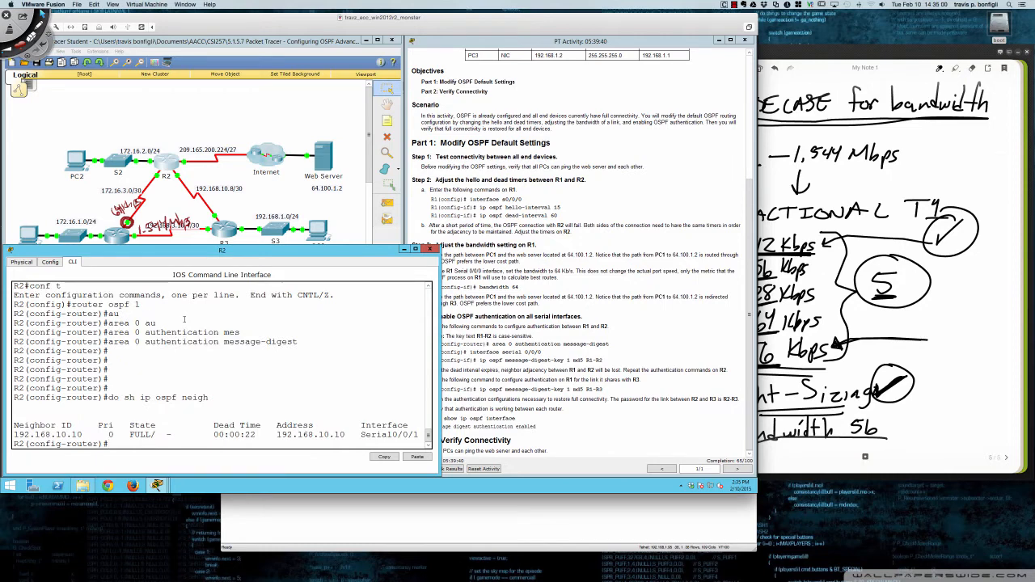
key("Up")
key("Return")
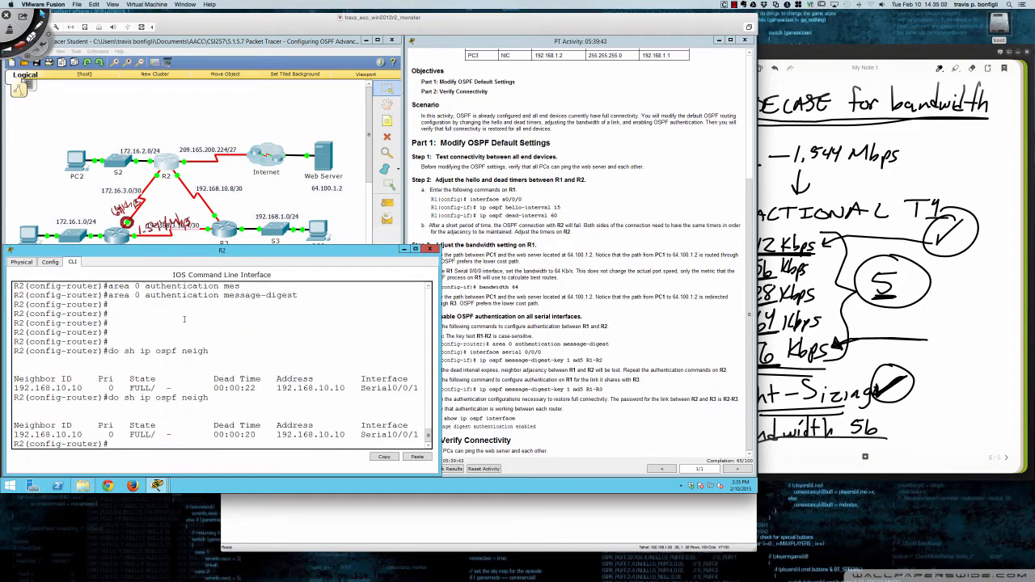
key("Up")
key("Return")
key("Up")
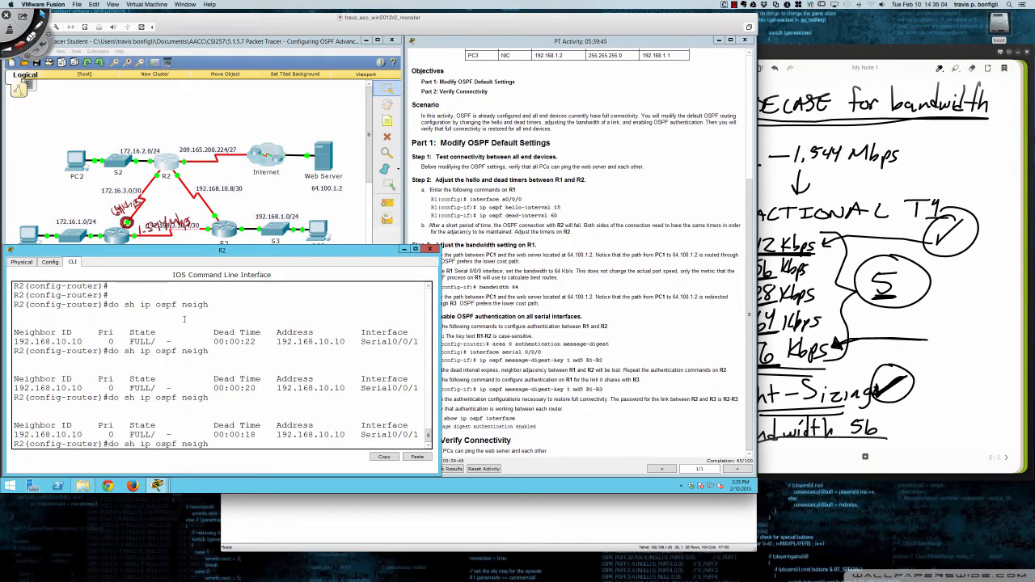
key("Return")
key("Up")
key("Return")
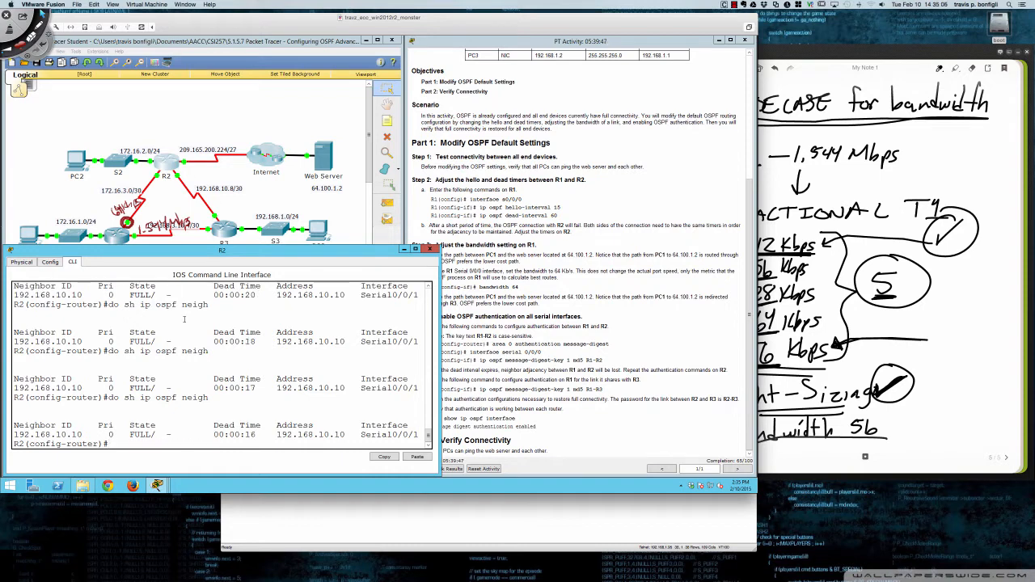
key("Up")
key("Return")
key("Up")
key("Return")
key("Up")
key("Return")
- Enter interface configuration mode for s0/0/1 on R2
type("int s0/0/1")
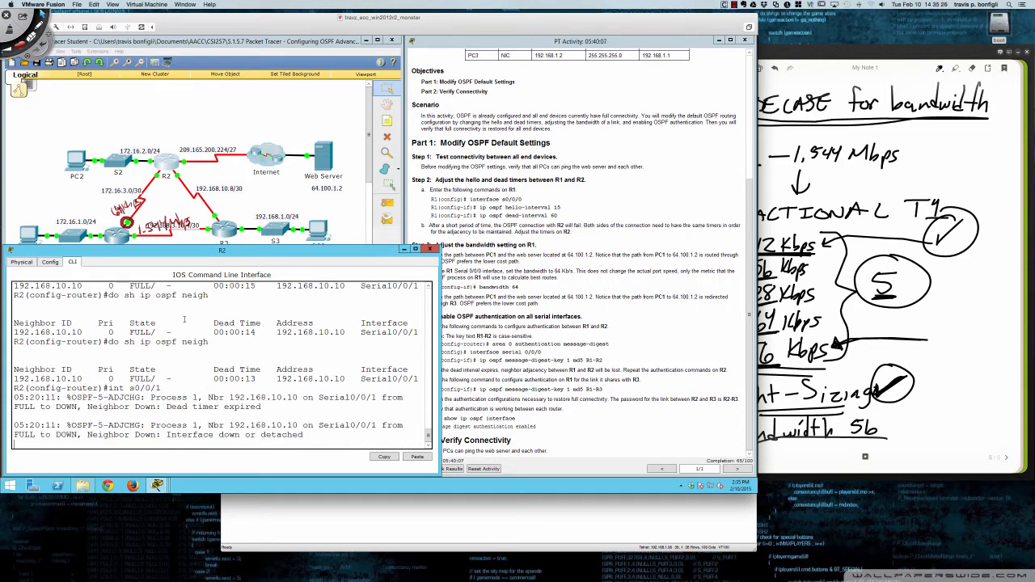
key("Return")
type("int s0/0/1")
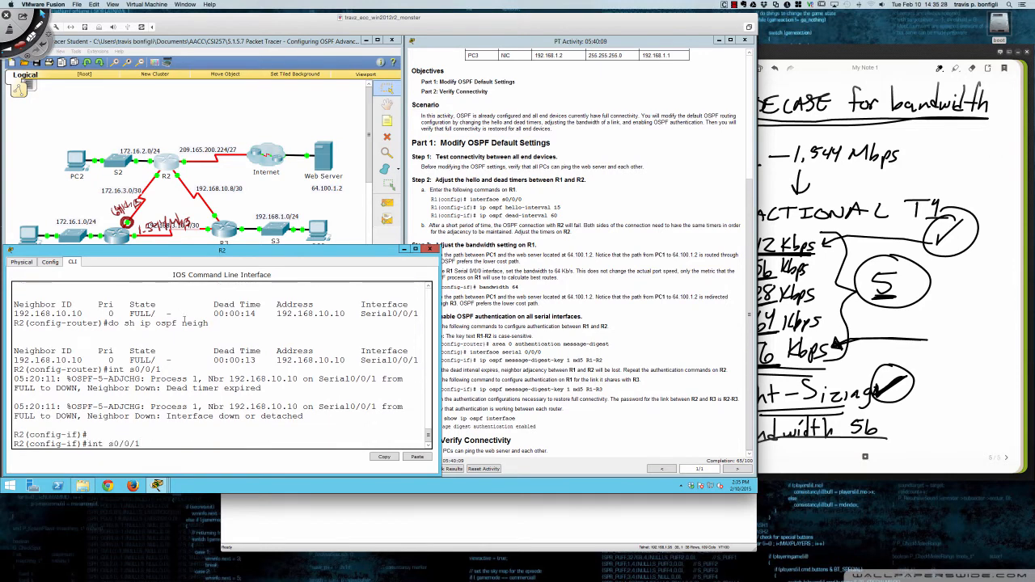
key("Return")
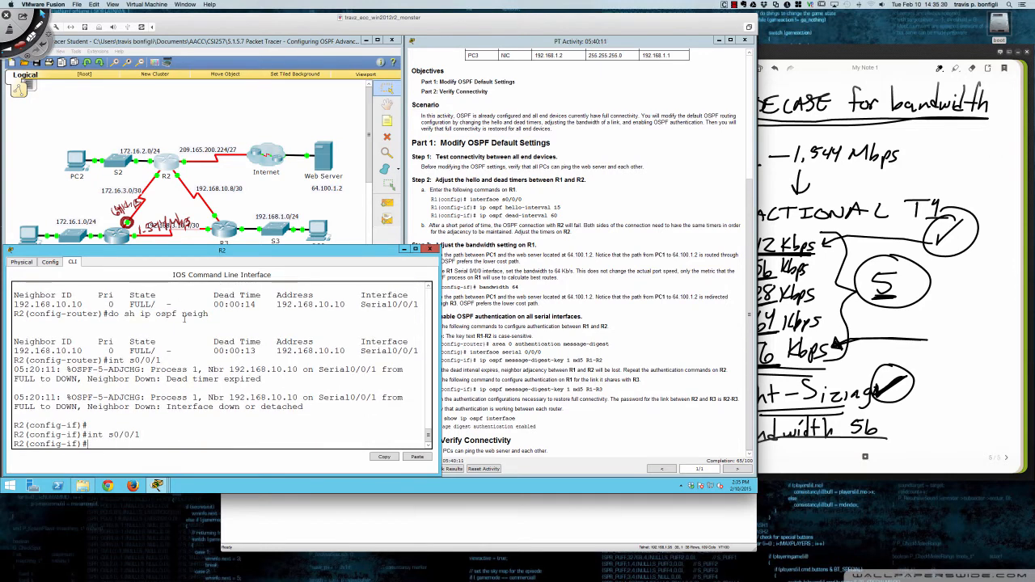
- Execute ip ospf message-digest-key 1 md5 on R2's s0/0/1 with the authentication key of the link to R1
type("ip ospf me")
key("Tab")
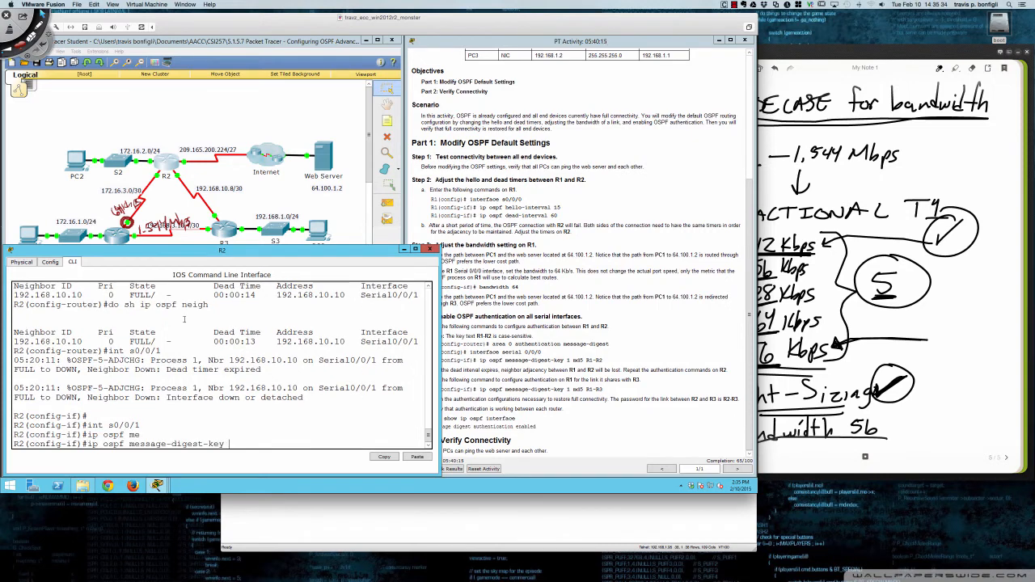
type("1 md5 R1-R2")
left_click_drag(230, 444, 260, 444)
left_click(288, 444)
left_click(296, 444)
key("Return")
key("Return")
key("Return")
key("Return")
key("Return")
key("Return")
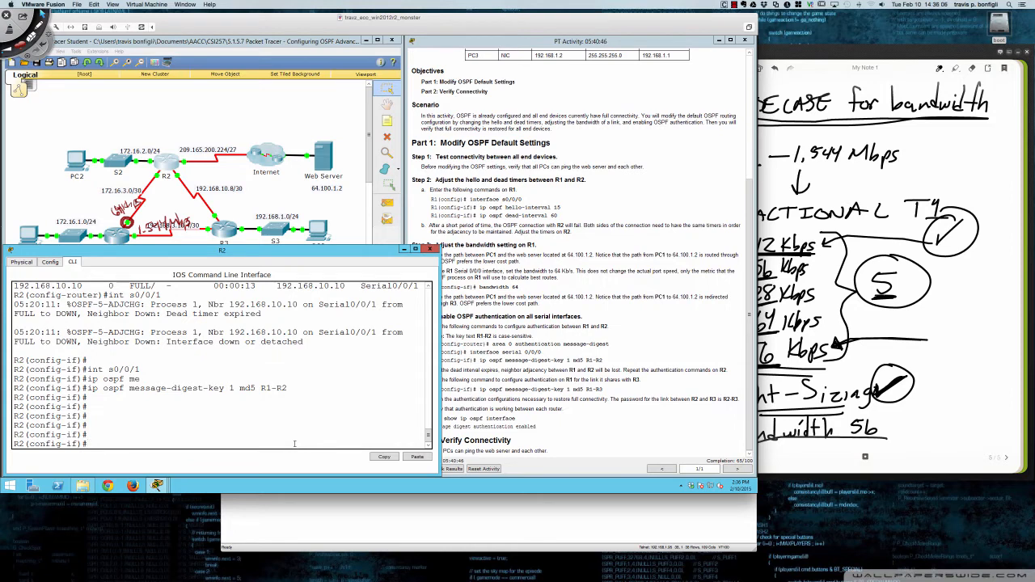
- Remove the MD5 authentication key from R2's s0/0/1 with the no form of ip ospf message-digest-key 1 md5
type("int")
key("BackSpace")
key("BackSpace")
key("Up")
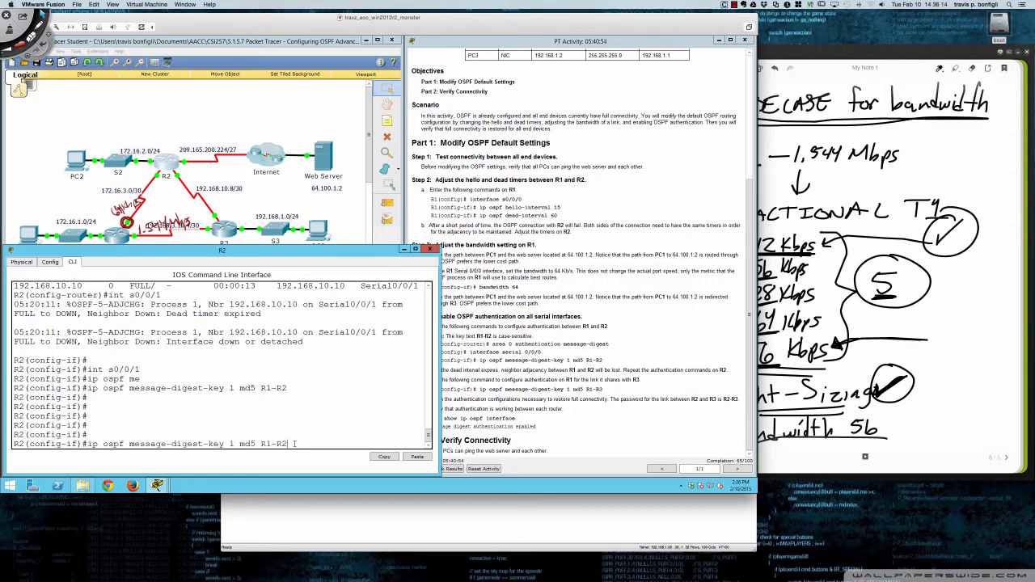
key("ctrl+a")
type("no")
key("Return")
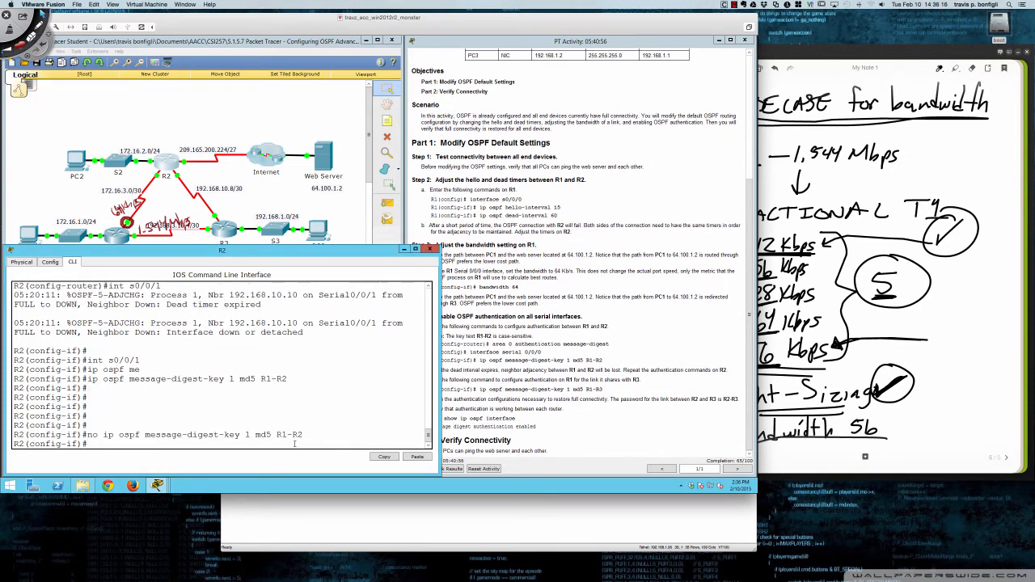
- Execute ip ospf message-digest-key 1 md5 on R2's s0/0/1 with the authentication key for the link to R3
key("Up")
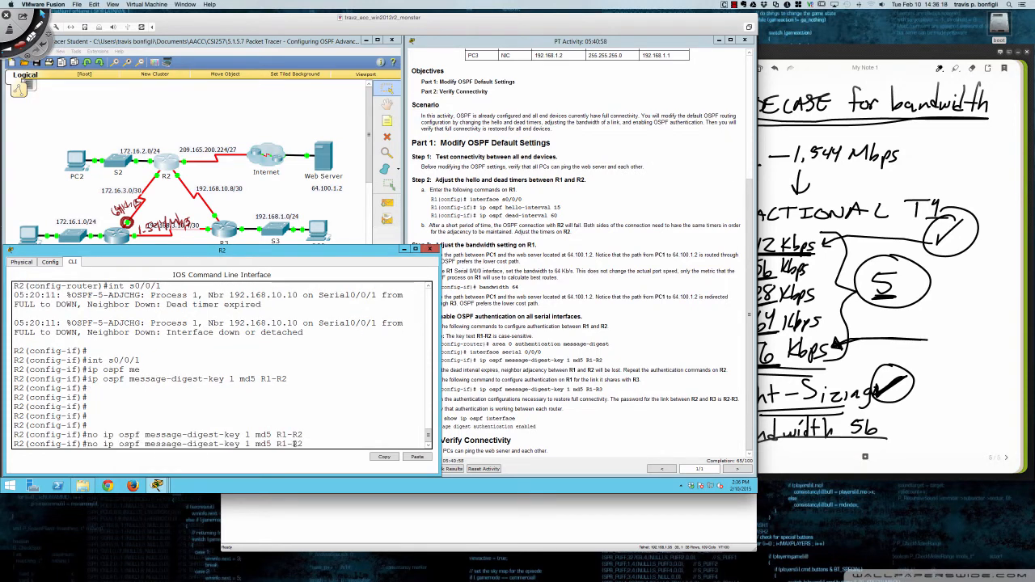
key("ctrl+a")
key("Delete")
key("Delete")
key("Delete")
key("ctrl+e")
key("BackSpace")
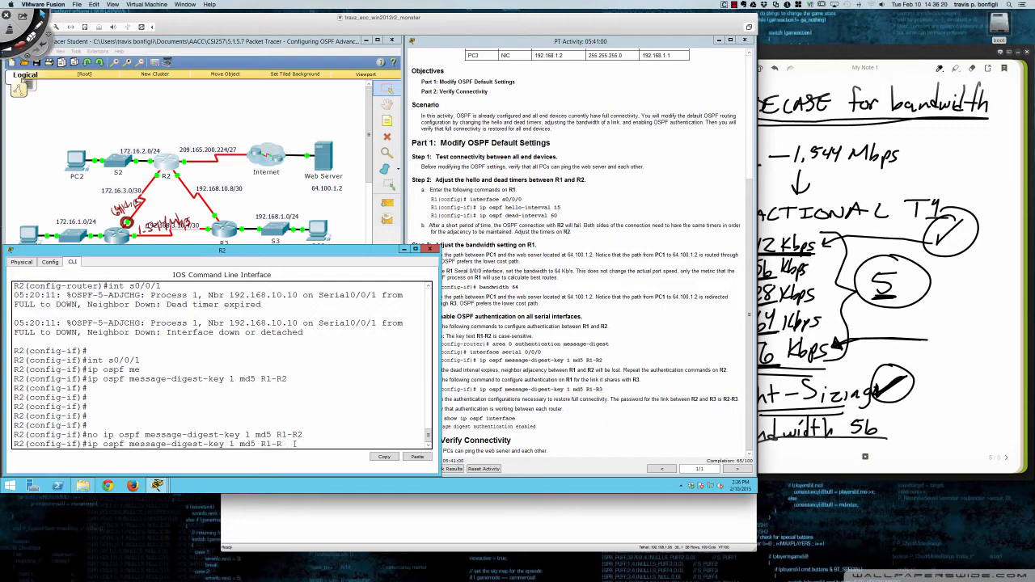
key("BackSpace")
key("BackSpace")
key("BackSpace")
type("2-R3")
key("Return")
- Enter interface s0/0/0 on R2 and execute ip ospf message-digest-key 1 md5 with the authentication key for the link to R1
type("ig-if)#i")
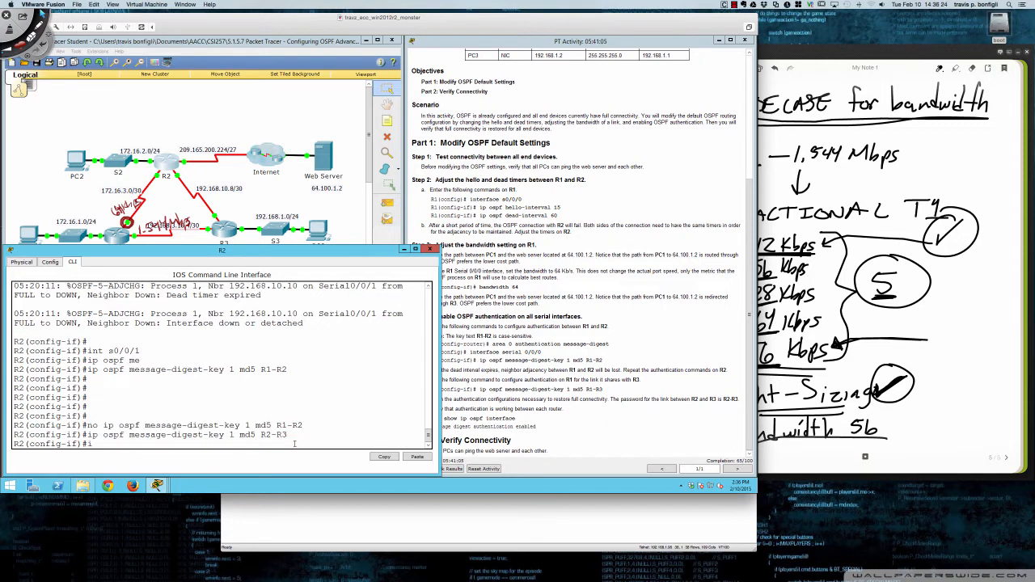
type("nt s0/0/0")
key("Return")
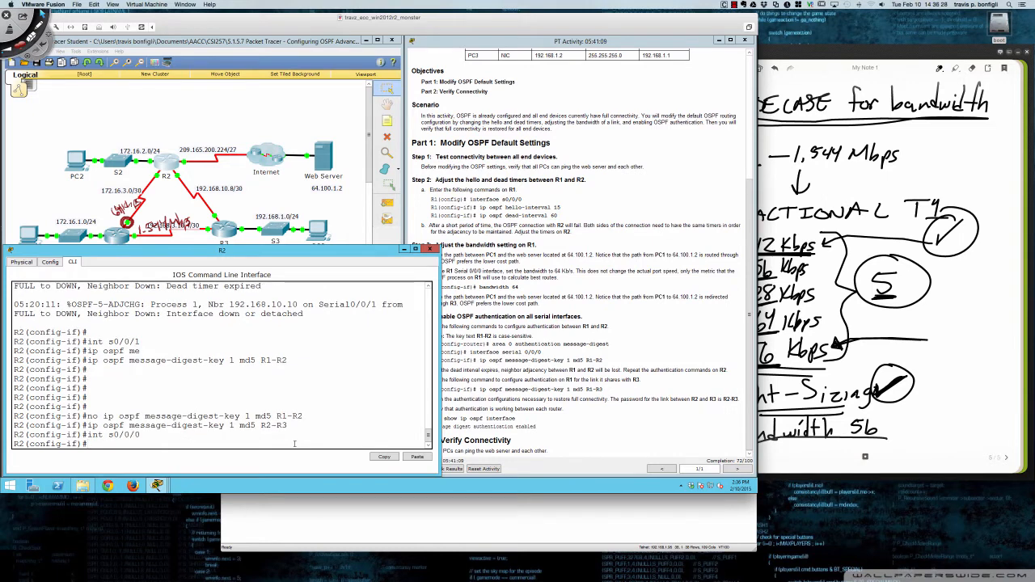
key("Up")
key("Up")
key("Up")
key("Up")
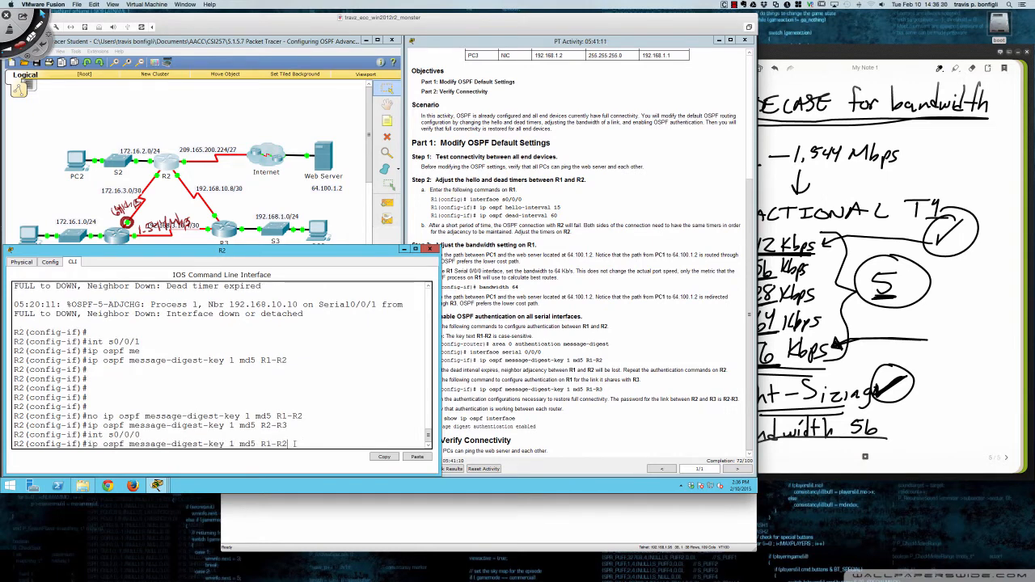
key("Return")
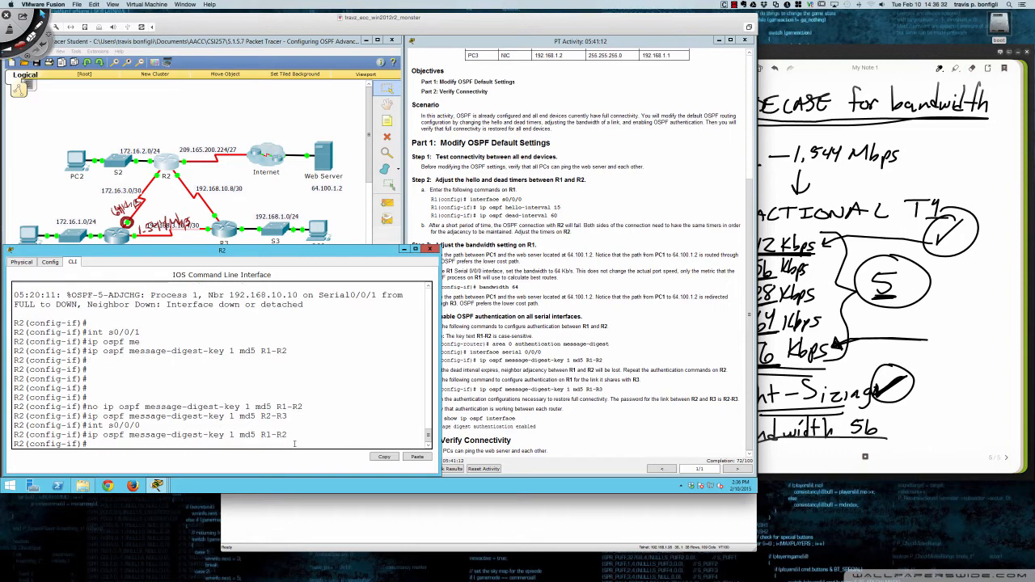
- Run do sh ip int brief on R2 to list its interfaces and their status
key("Return")
key("Return")
key("Return")
key("Return")
key("Return")
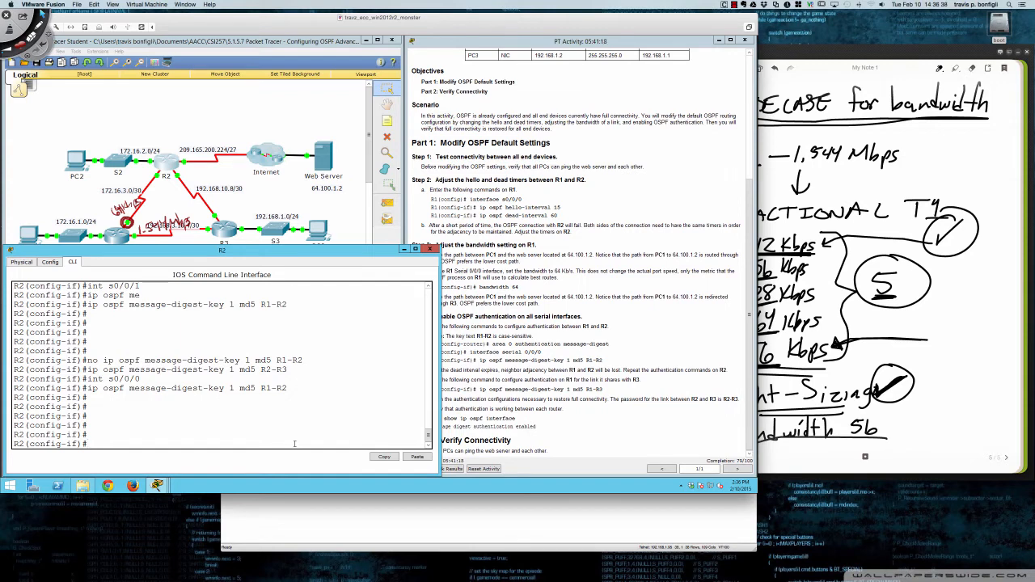
type("do sh ip int")
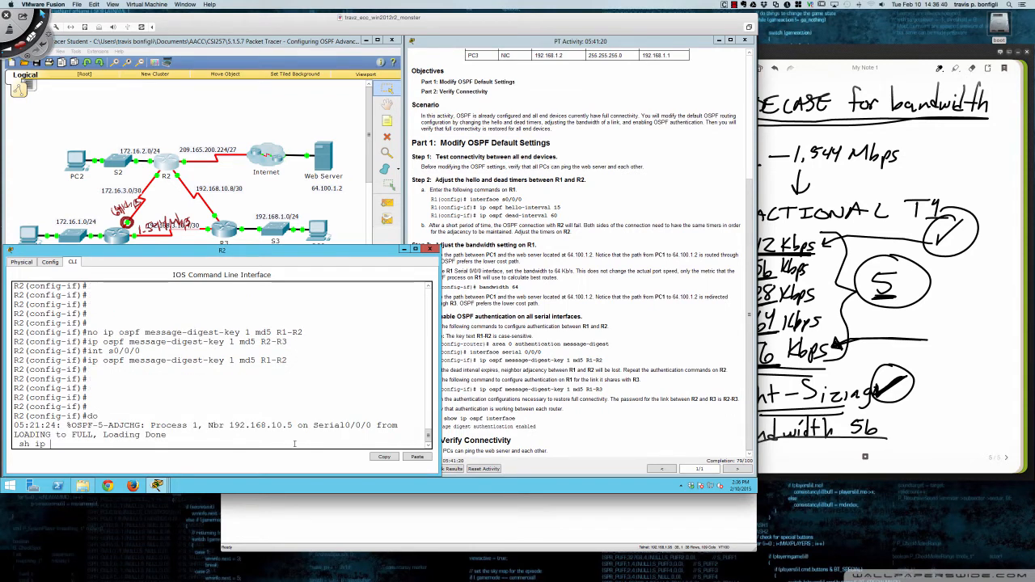
type(" brief")
key("Return")
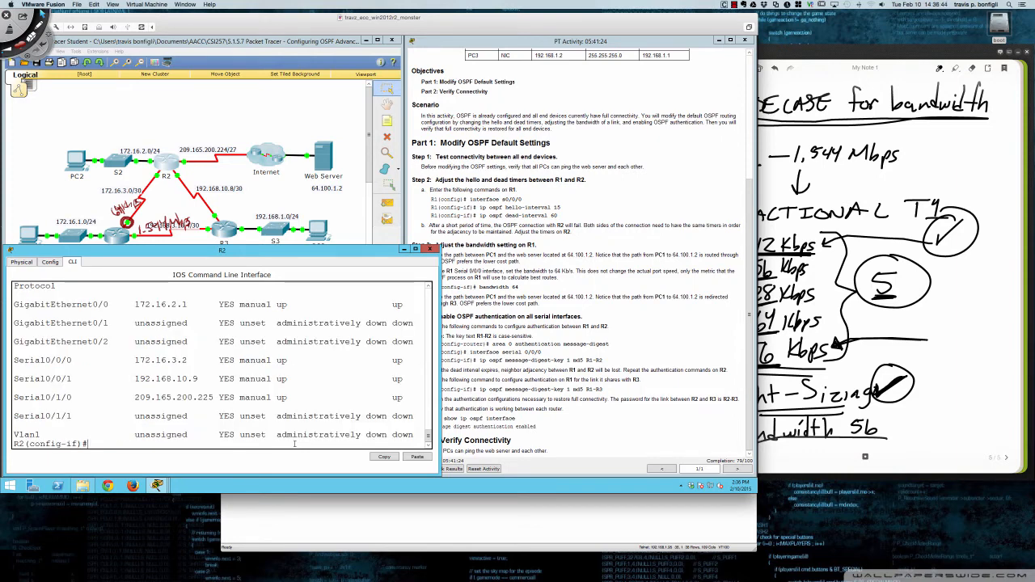
- Run do sh ip ospf neigh on R2 to check its OSPF adjacencies
key("Return")
key("Return")
key("Return")
key("Return")
type("d")
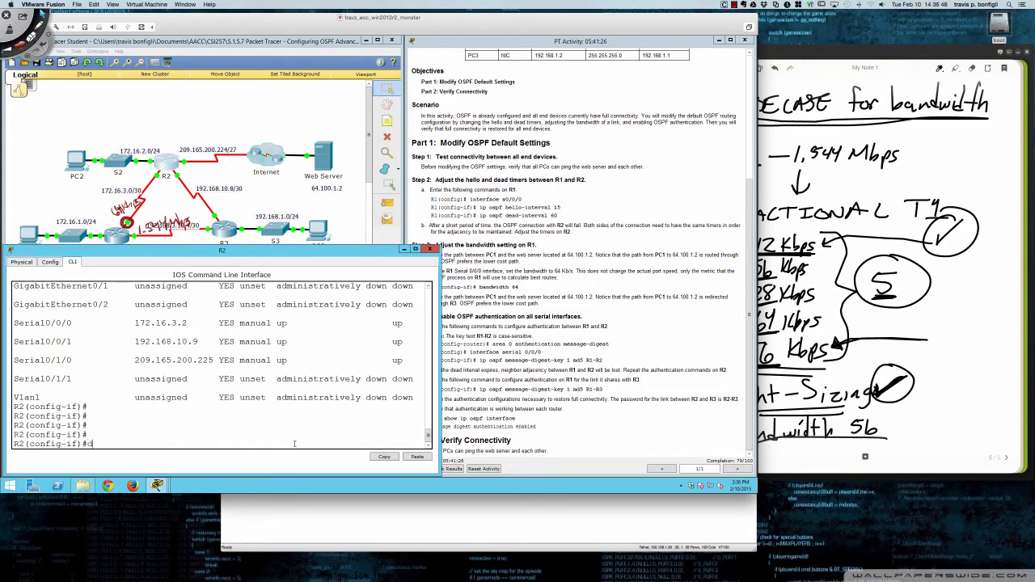
type("o sh ip ospf neigh")
key("Return")
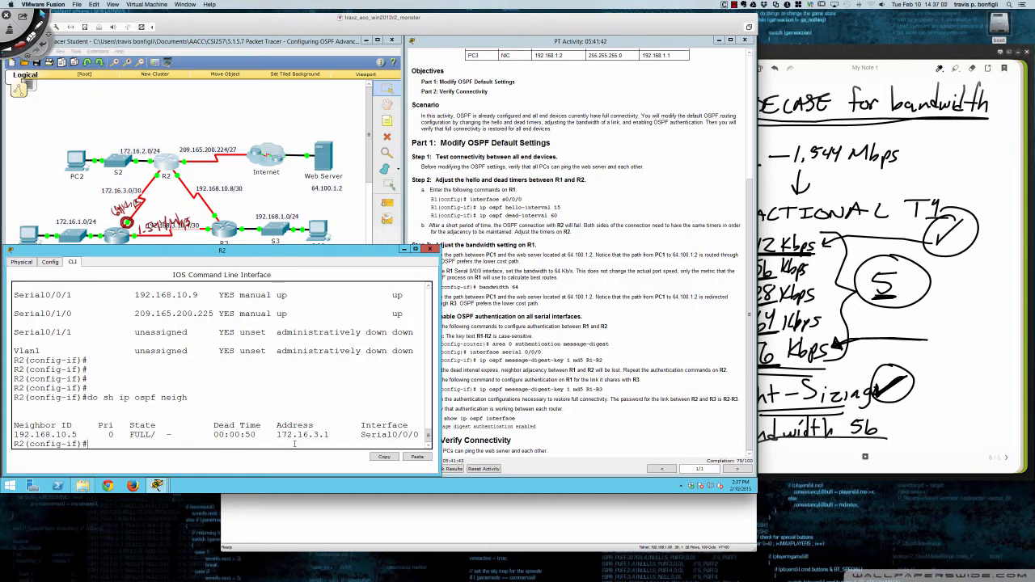
- Run do sh ip ospf int s0/0/0 on R2 and examine its network type, timer intervals and message digest authentication
type("do sh ip ospf int s0/0/0")
key("Return")
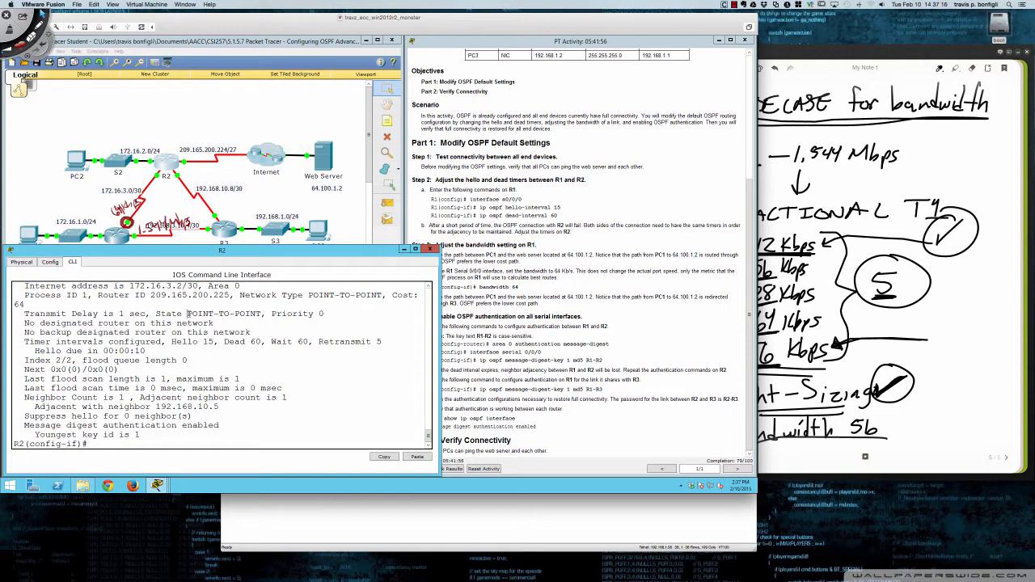
left_click_drag(188, 314, 325, 315)
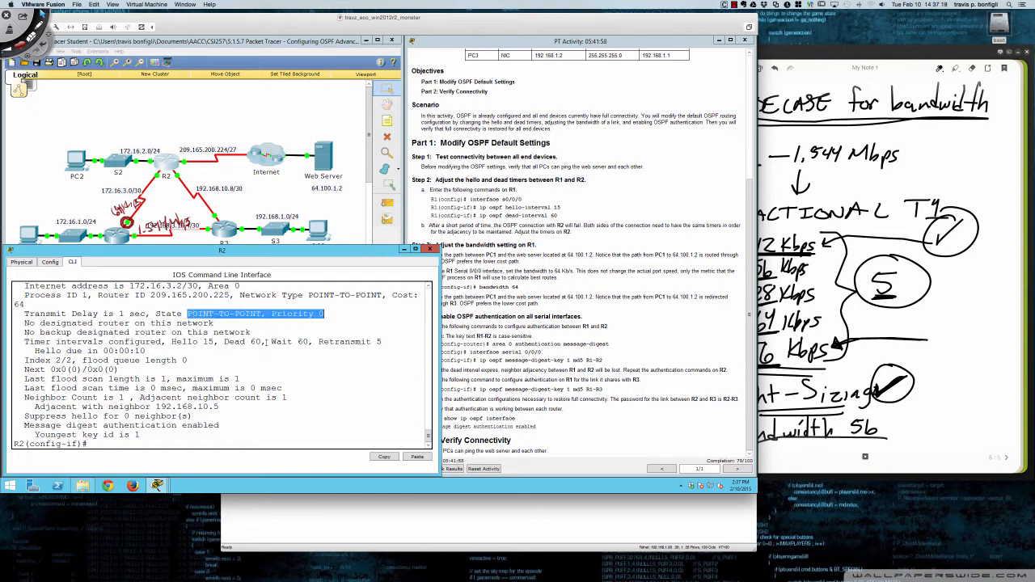
left_click_drag(172, 341, 308, 343)
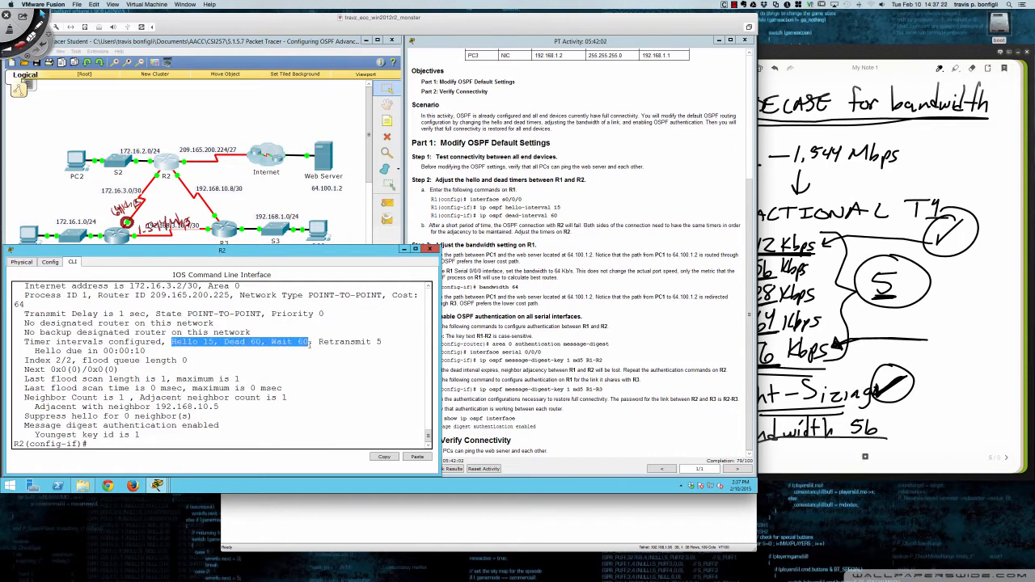
left_click(152, 421)
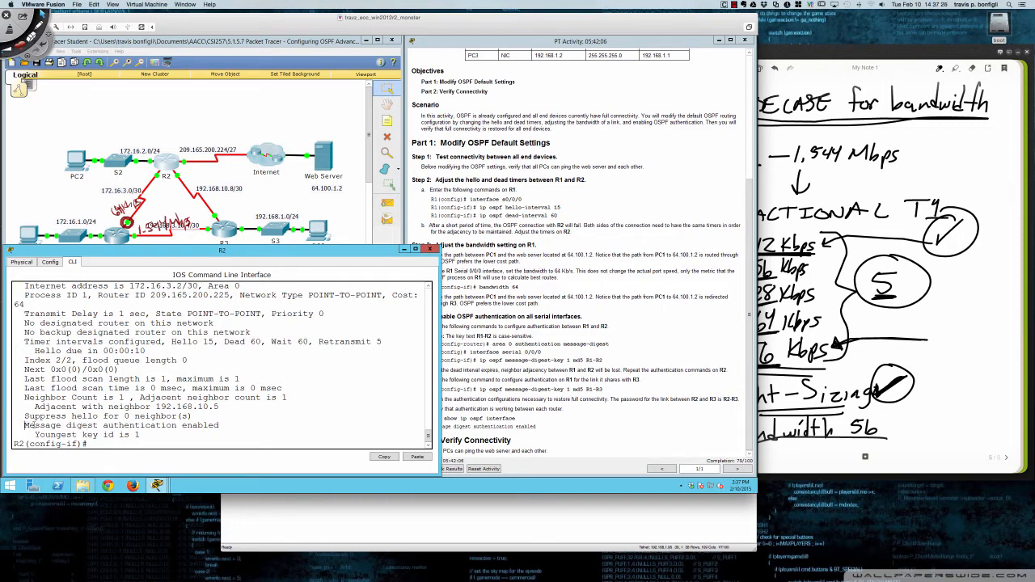
left_click_drag(24, 424, 209, 432)
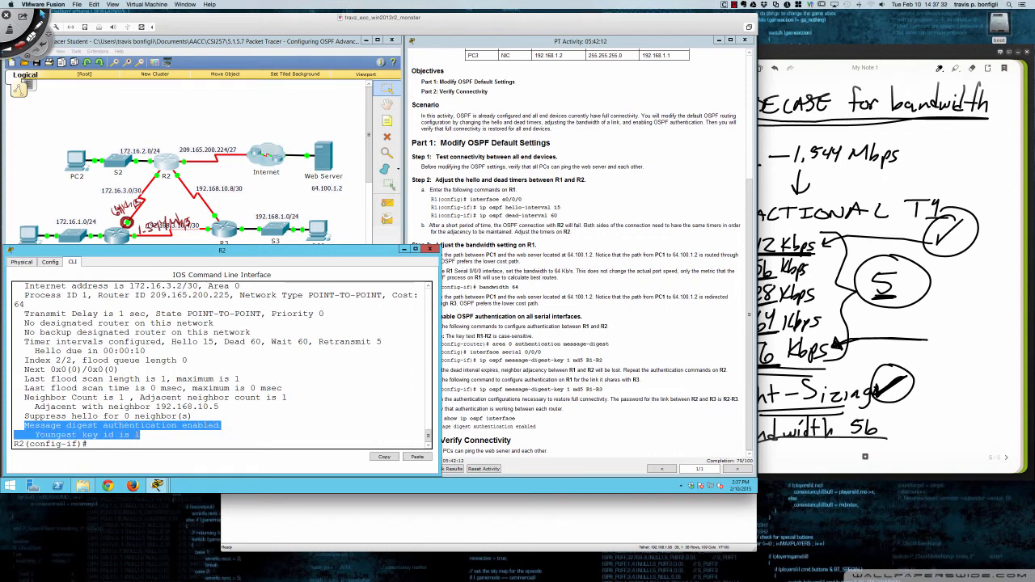
left_click(141, 435)
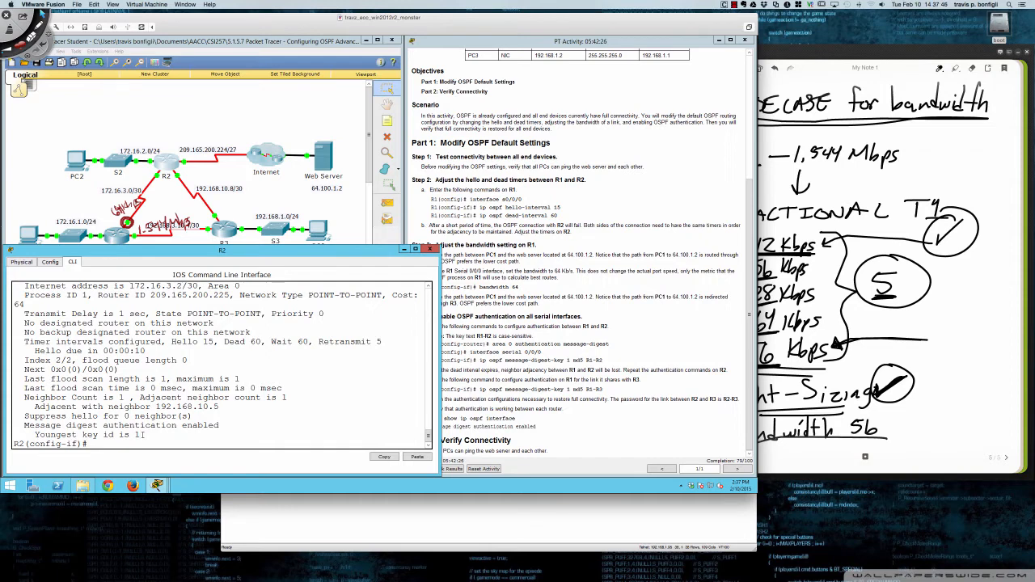
left_click_drag(142, 434, 76, 434)
left_click(206, 366)
- Open R3's command line, widen its window and bring up the user prompt
left_click(234, 224)
left_click_drag(372, 161, 126, 252)
left_click(74, 263)
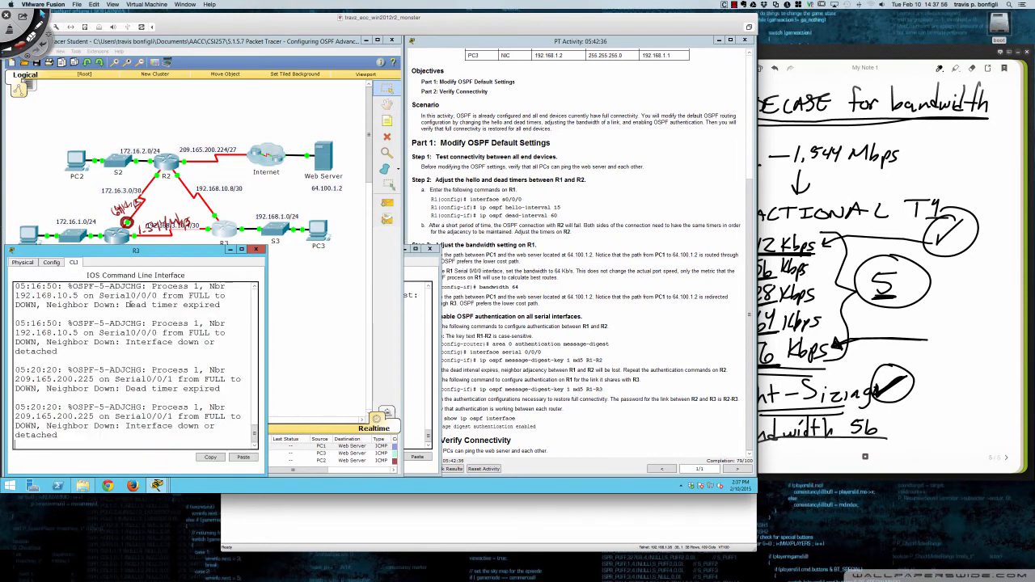
left_click_drag(265, 338, 435, 334)
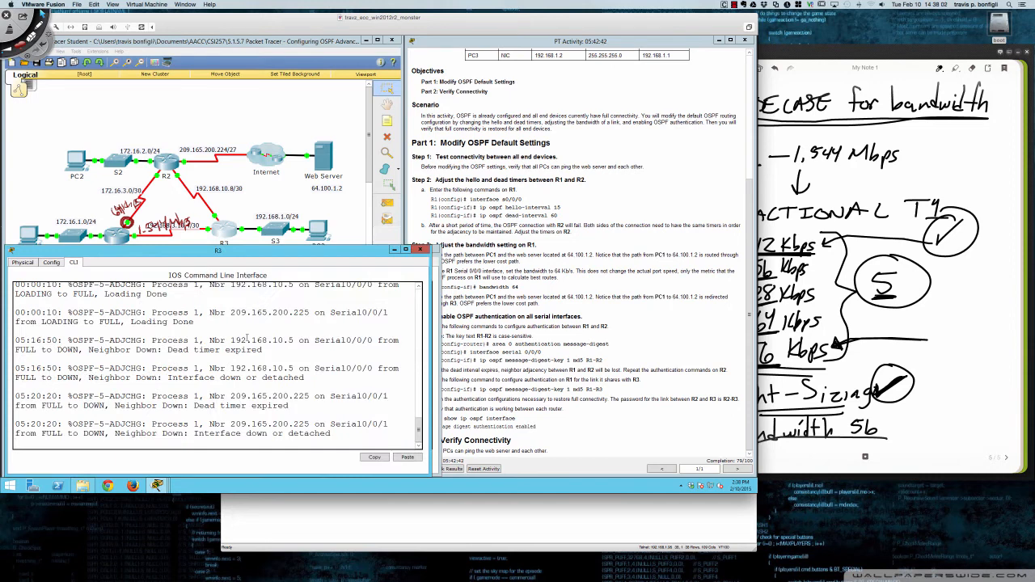
key("Return")
key("Return")
key("Return")
key("Return")
key("Return")
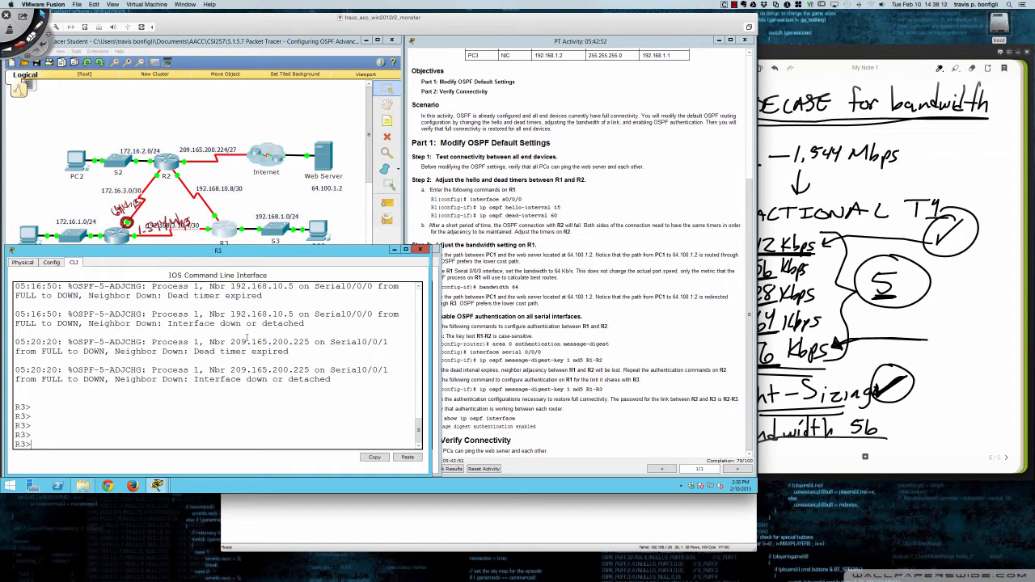
- Enter privileged mode and global configuration mode on R3
type("en")
key("Return")
type("conf t")
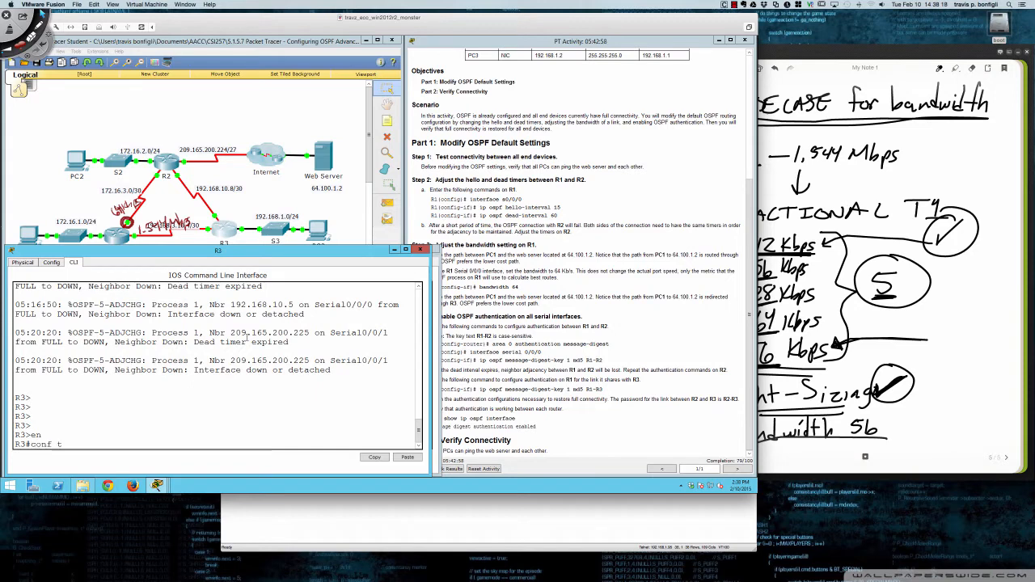
key("Return")
- Enable MD5 authentication for area 0 under router ospf 1 on R3 with area 0 authentication message-digest
key("Return")
key("Return")
key("Return")
key("Return")
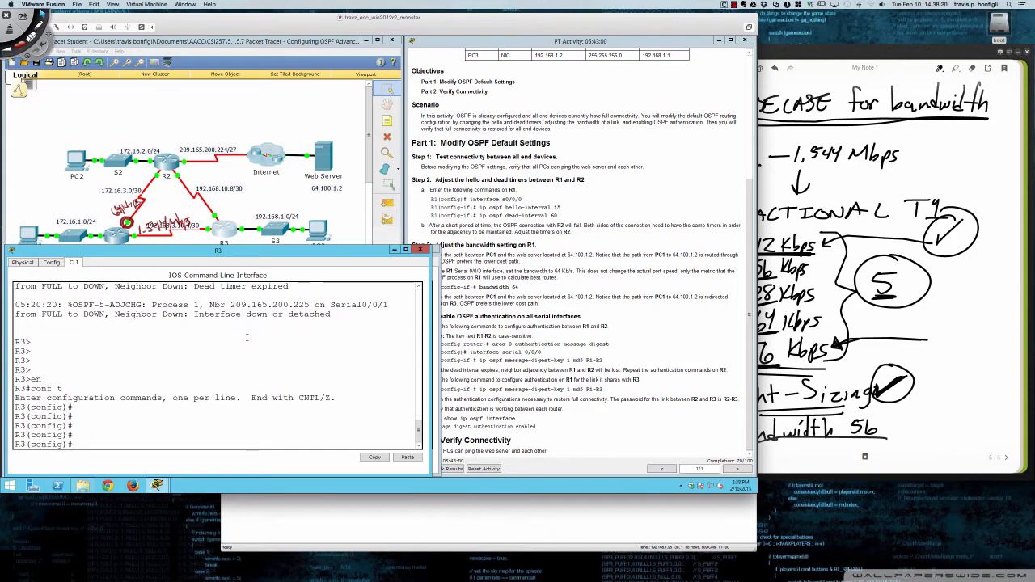
type("router ospf 1")
key("Return")
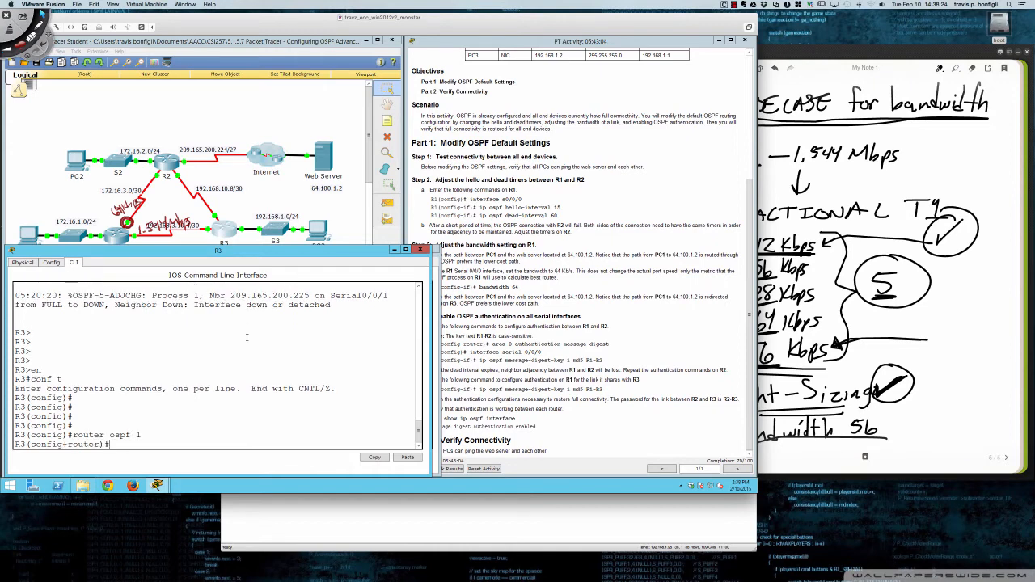
type("area 0 au")
key("Tab")
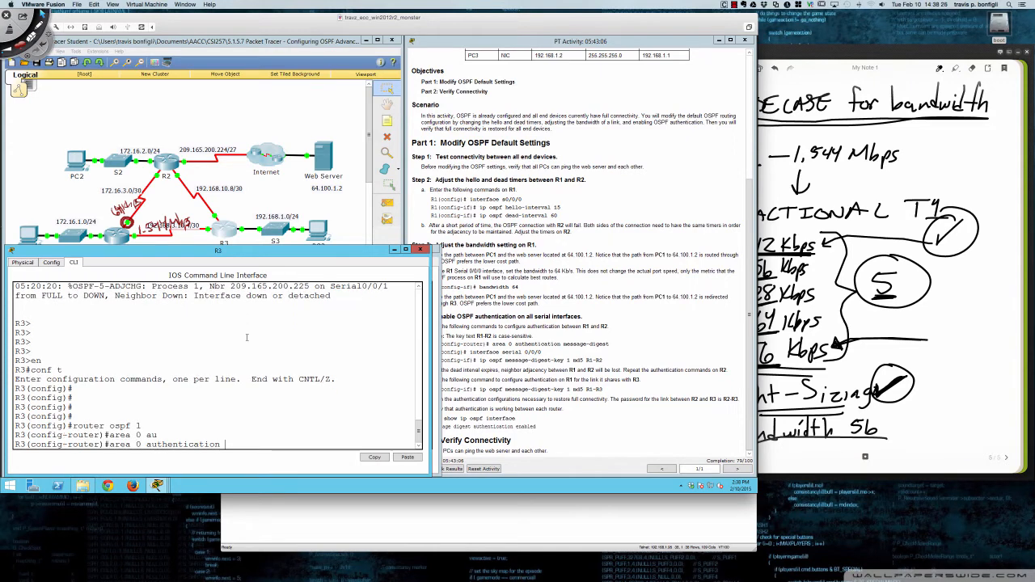
type("mes")
key("Tab")
key("Return")
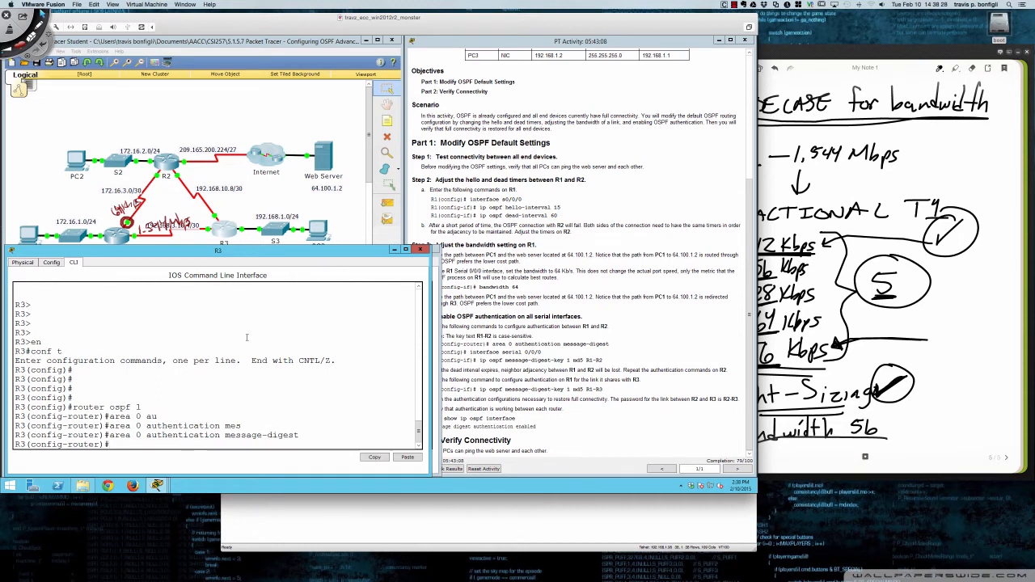
key("Return")
key("Return")
key("Return")
key("Return")
key("Return")
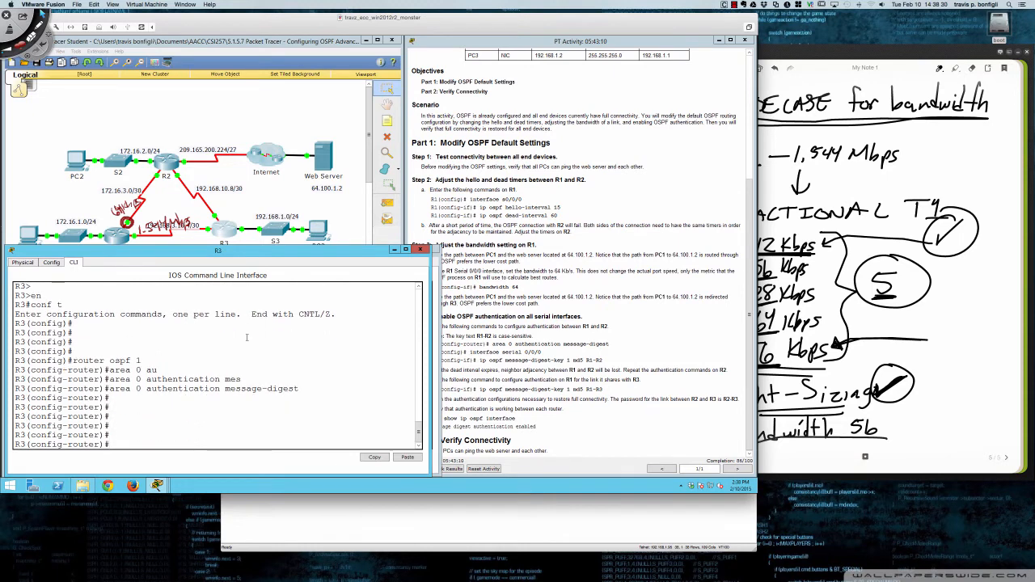
- Return R3 to privileged mode, list the debug ip ospf options and turn on debug ip ospf adj
type("end")
key("Return")
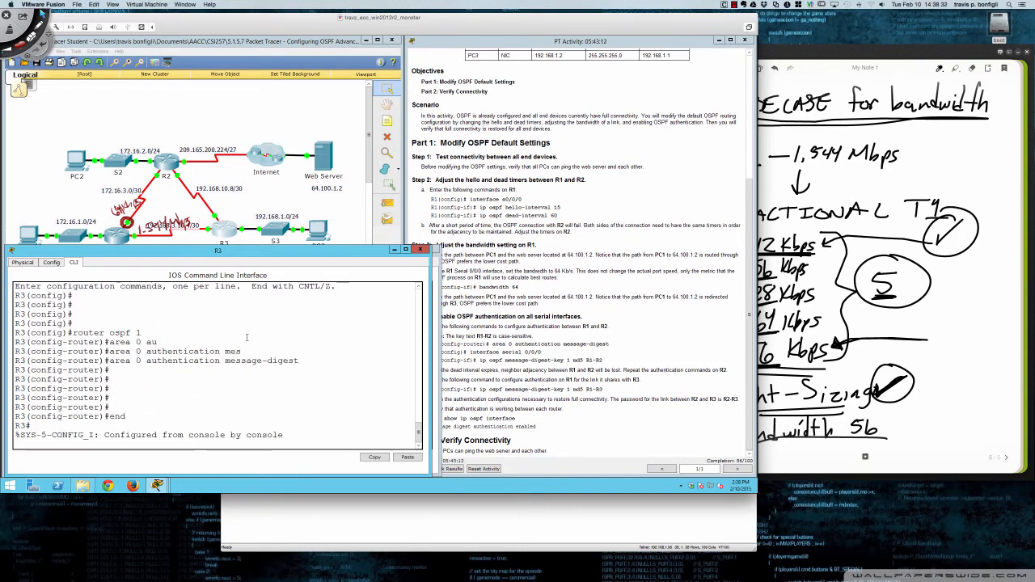
key("Return")
key("Return")
key("Return")
key("Return")
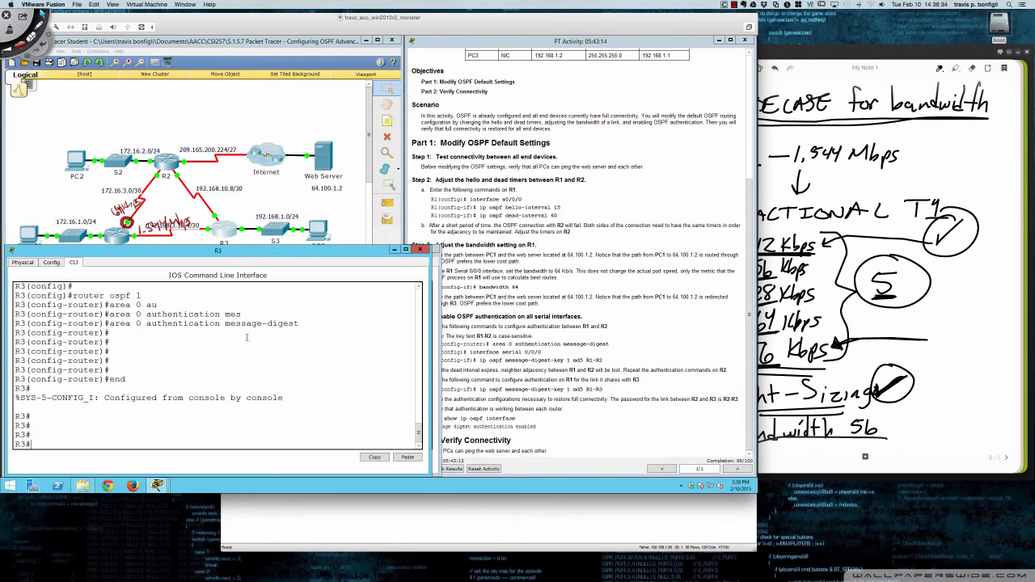
type("debug ip ospf ")
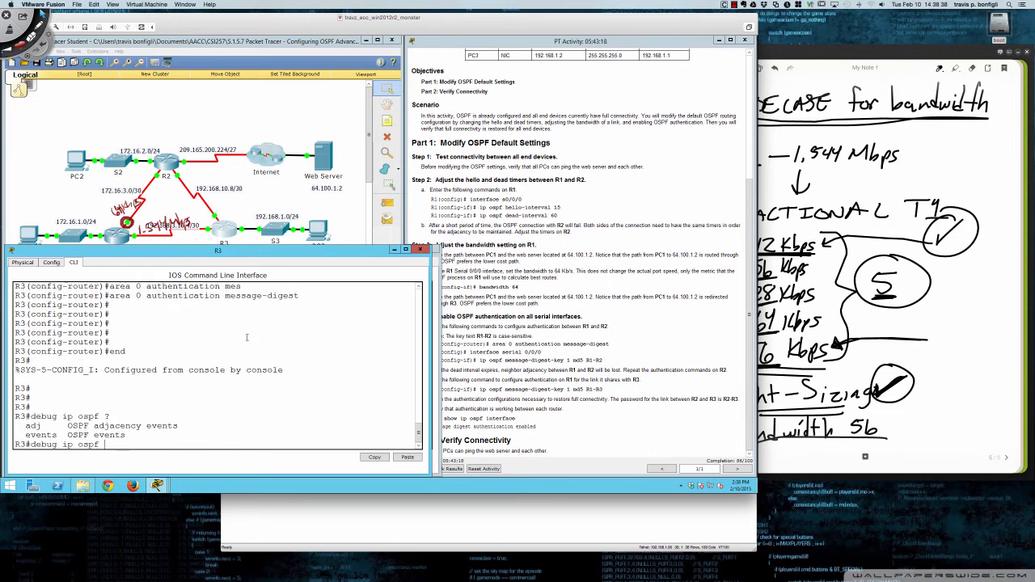
type("?adj")
key("Return")
- Turn on OSPF event debugging on R3 with debug ip ospf events
key("Up")
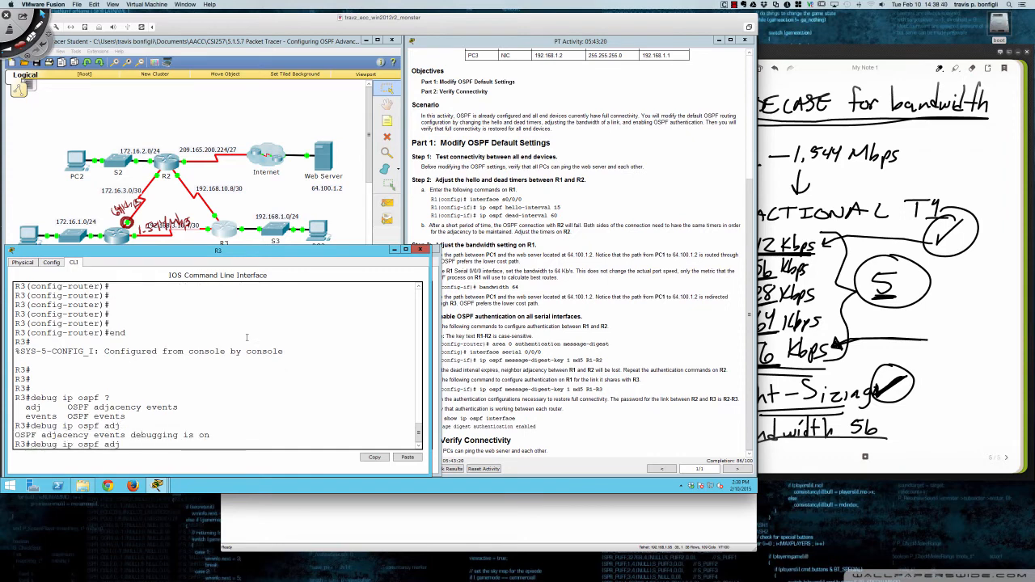
key("BackSpace")
key("BackSpace")
key("BackSpace")
type("even")
key("Tab")
key("Return")
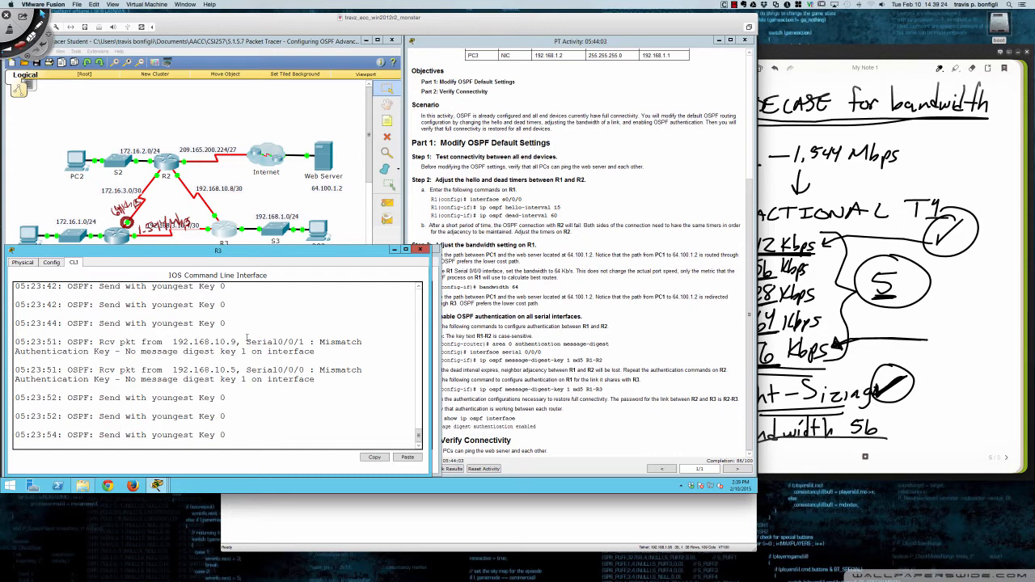
- Enter global configuration mode on R3 and open interface s0/0/0 for configuration
key("Return")
key("Return")
key("Return")
key("Return")
key("Return")
key("Return")
key("Return")
key("Return")
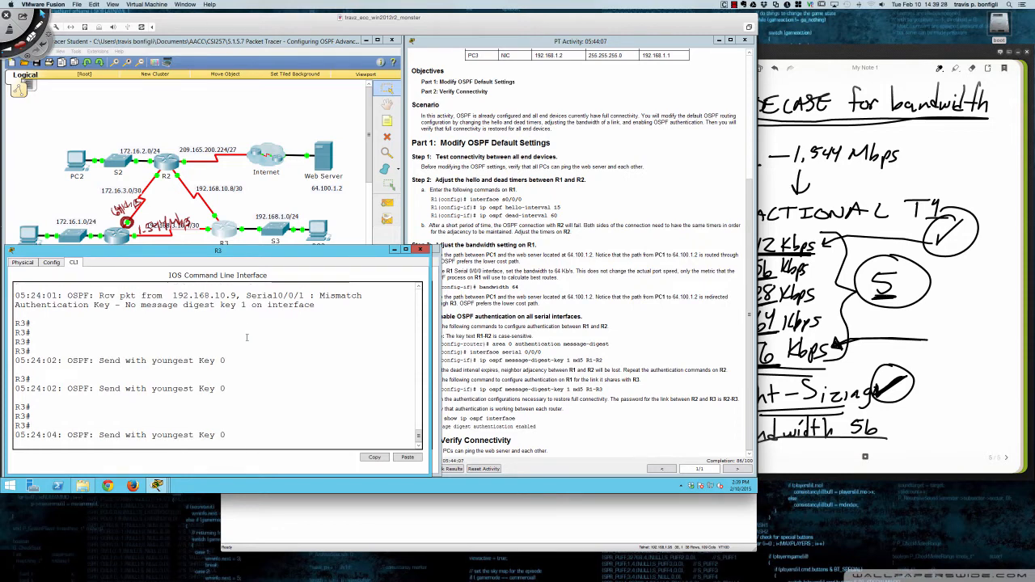
type("conf t")
key("Return")
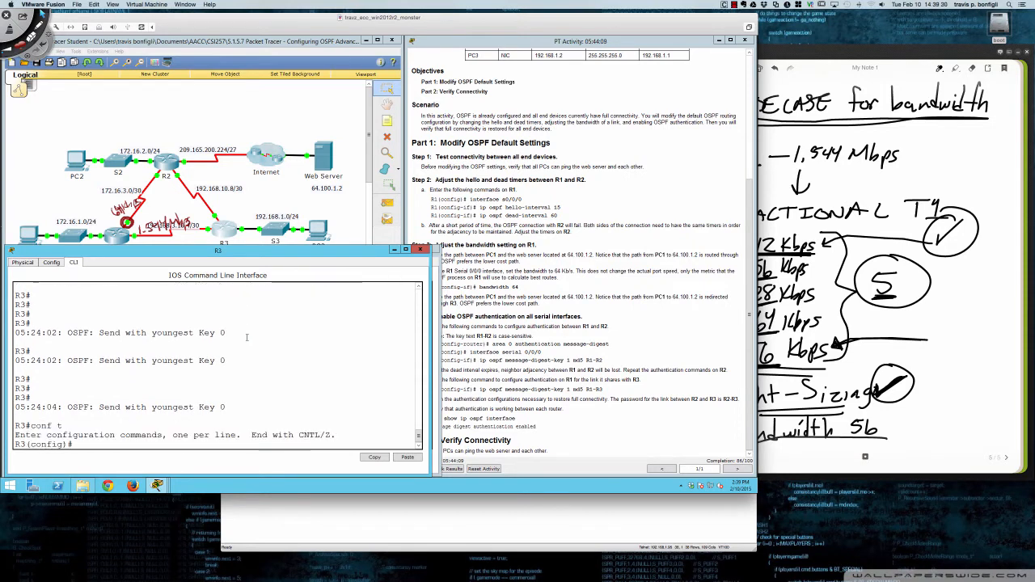
type("int ")
type("s")
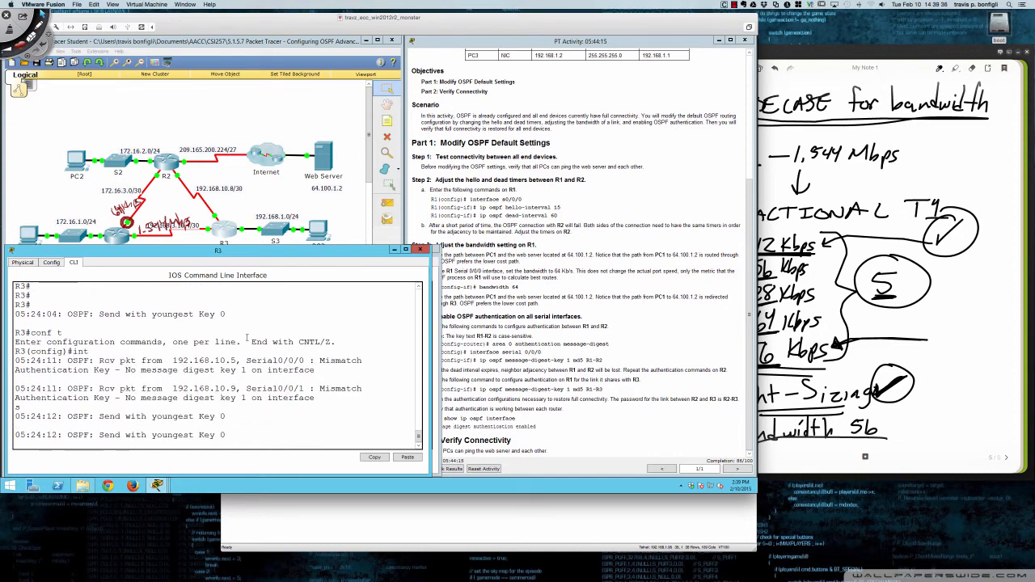
type("0/0/0")
key("Return")
key("Return")
key("Return")
- Run do sh ip int br on R3 to check the addresses of its serial interfaces
type("do")
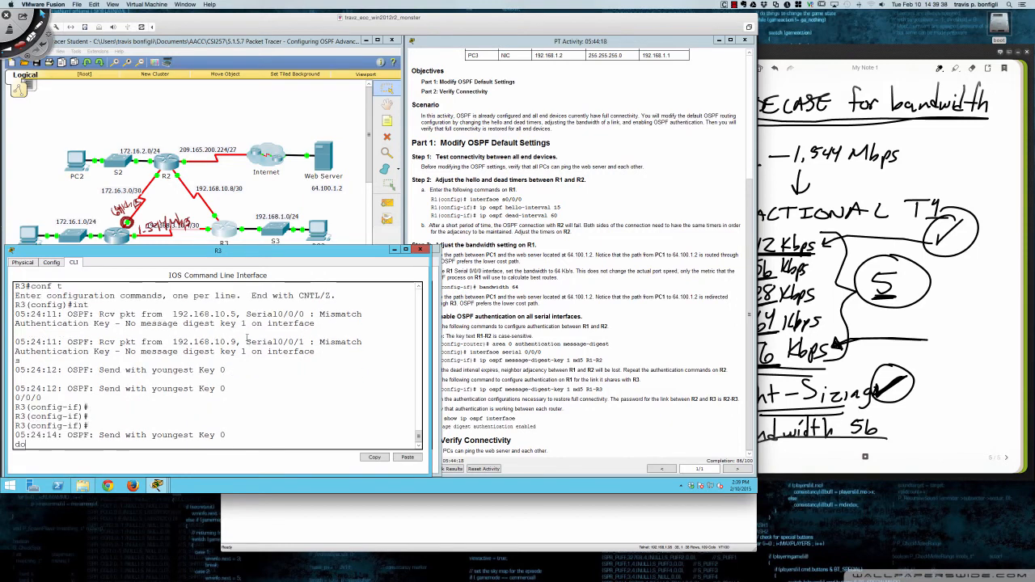
type(" sh ip int br")
key("Return")
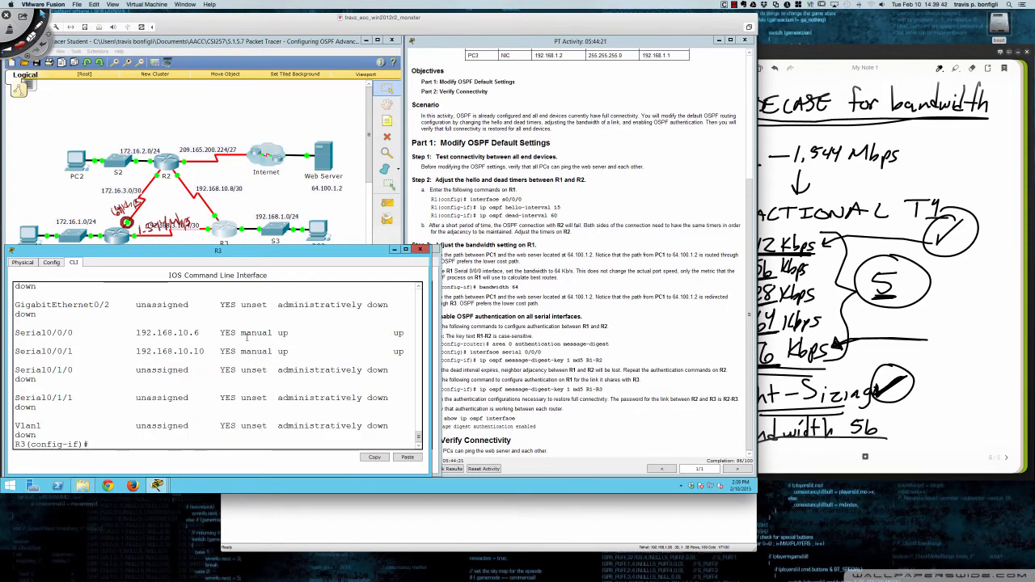
key("Return")
key("Return")
key("Return")
key("Return")
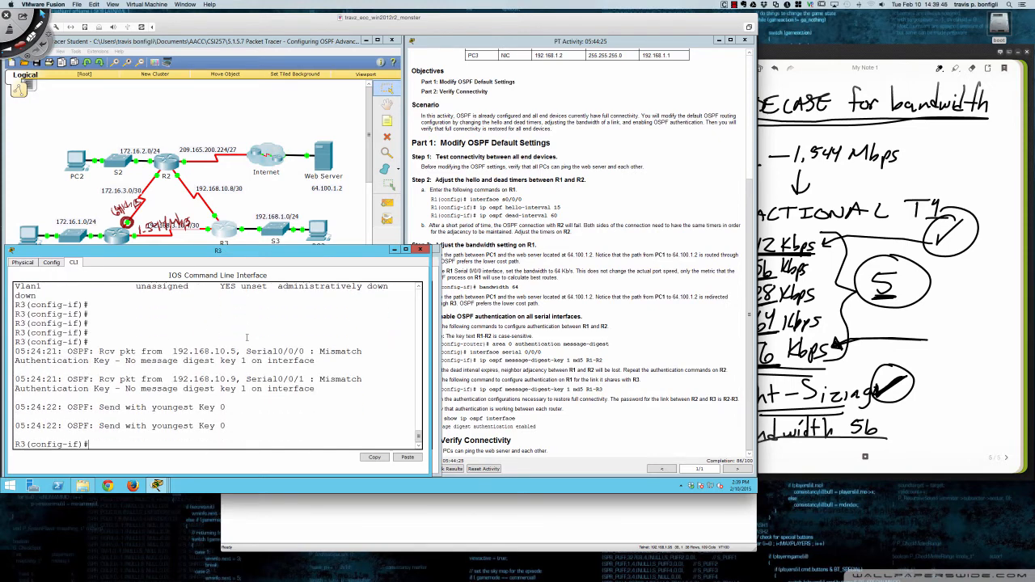
- Assign MD5 message-digest key 1 to R3's s0/0/0 with ip ospf message-digest-key, entering the key password for the link to R1
type("ip ospf a")
key("BackSpace")
type("mes")
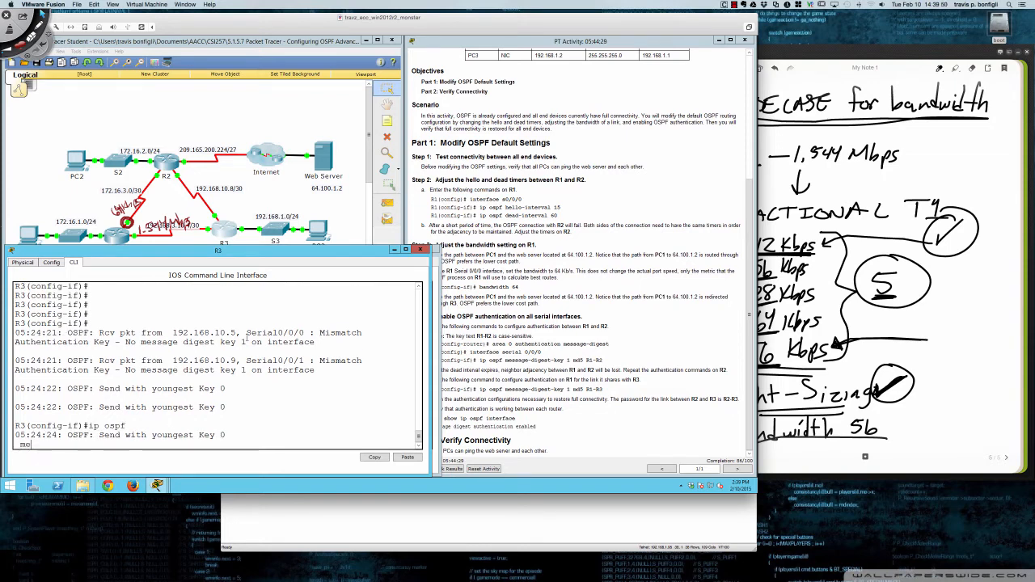
key("Tab")
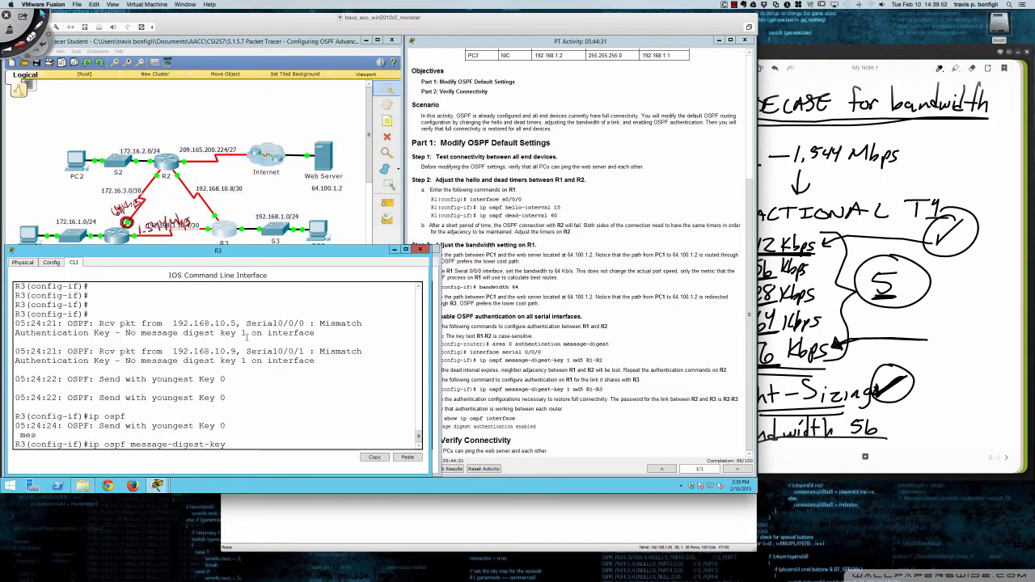
type("1 md5")
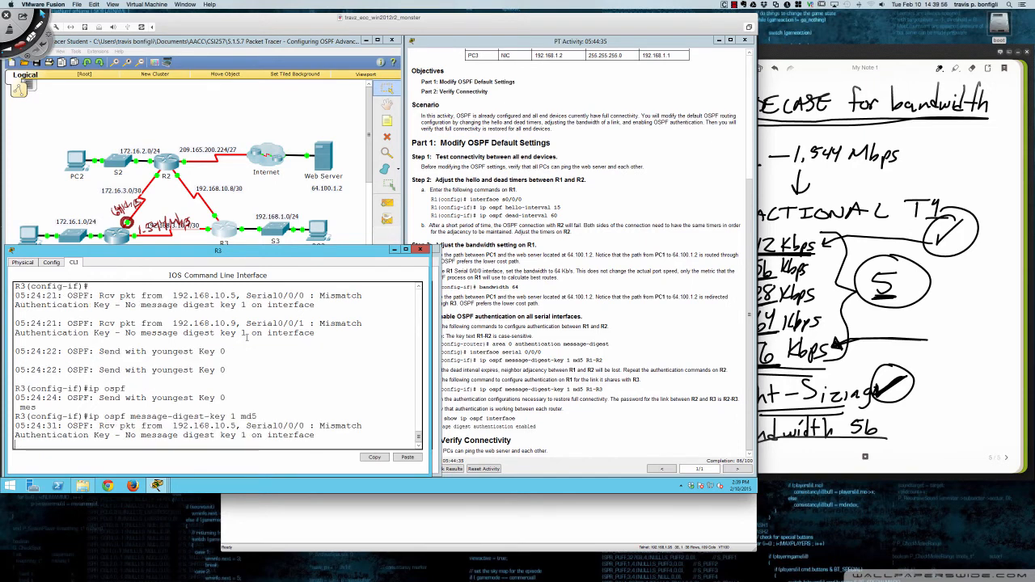
type(" R1-R3")
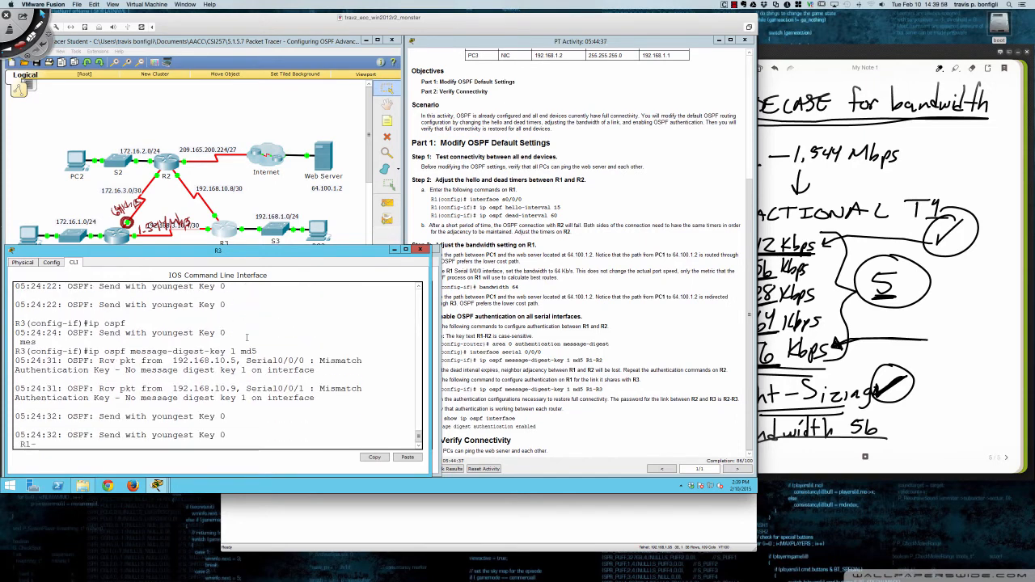
key("Return")
key("Return")
key("Return")
key("Return")
key("Return")
key("Return")
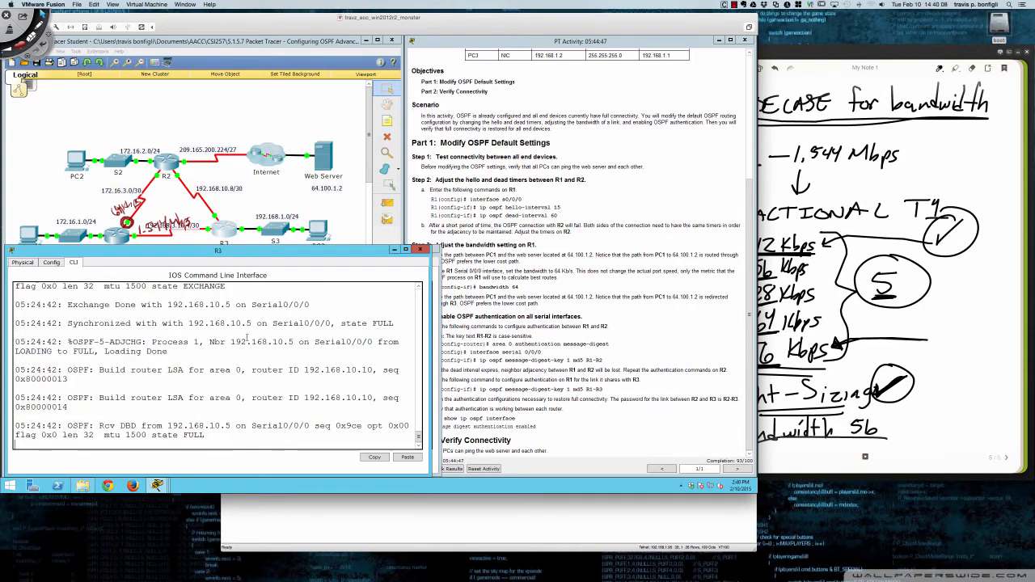
key("Return")
key("Return")
key("Return")
key("Return")
key("Return")
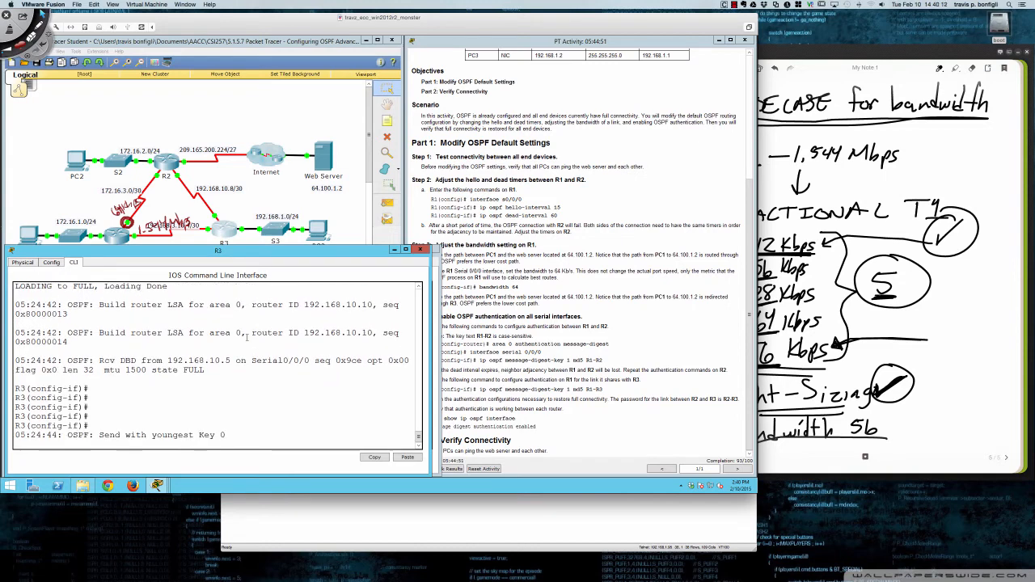
key("Return")
key("Return")
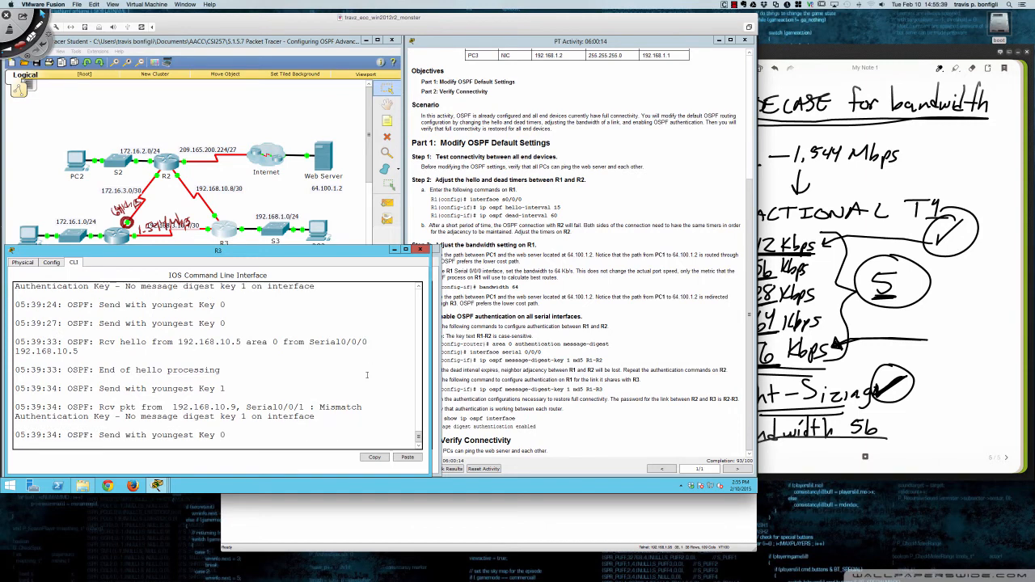
key("Return")
key("Return")
key("Return")
key("Return")
key("Return")
key("Return")
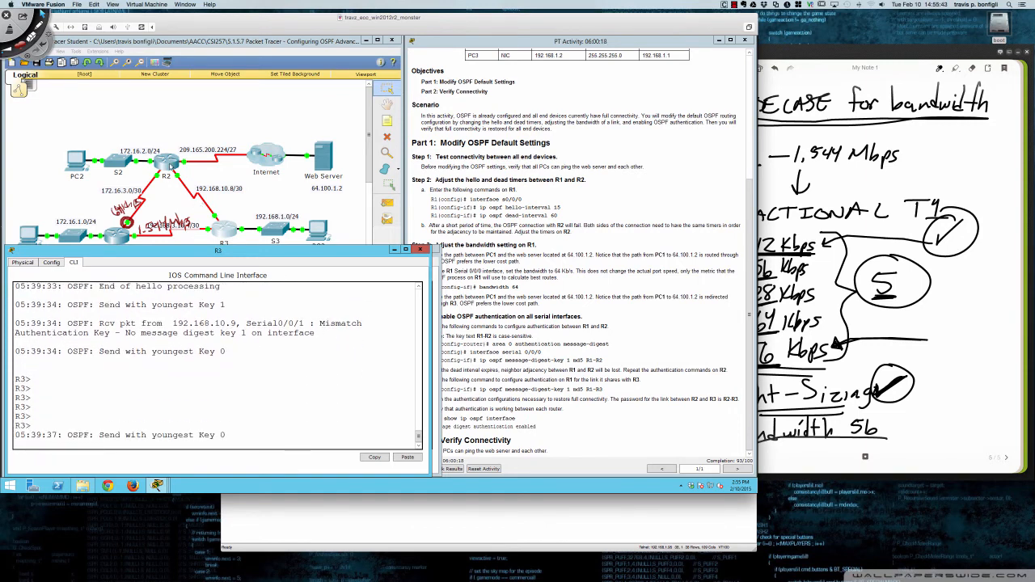
- Open the R2 console, enter privileged mode and turn on OSPF adjacency debugging with debug ip ospf adj
left_click(171, 166)
key("Return")
key("Return")
key("Return")
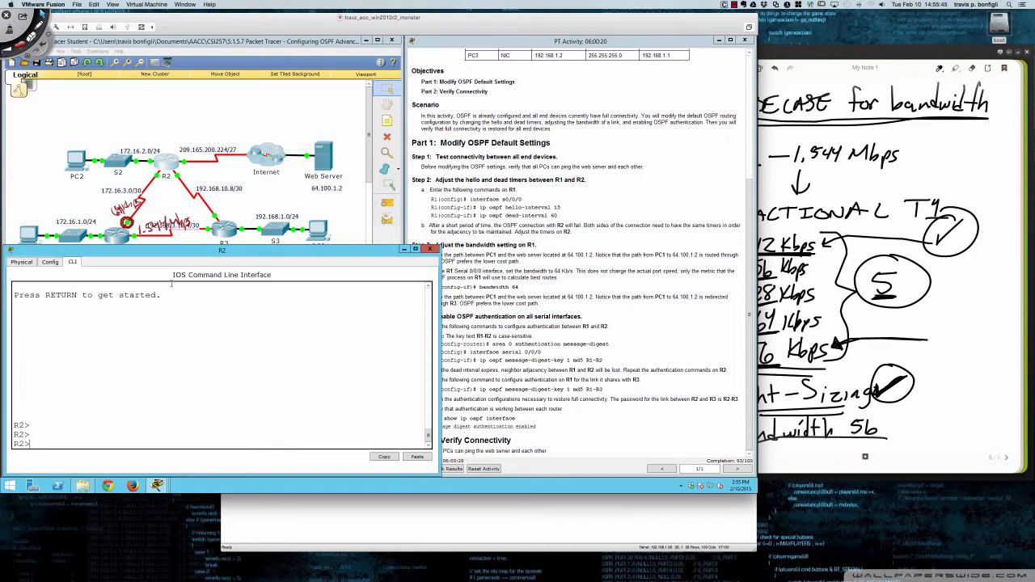
type("en")
key("Return")
type("debu")
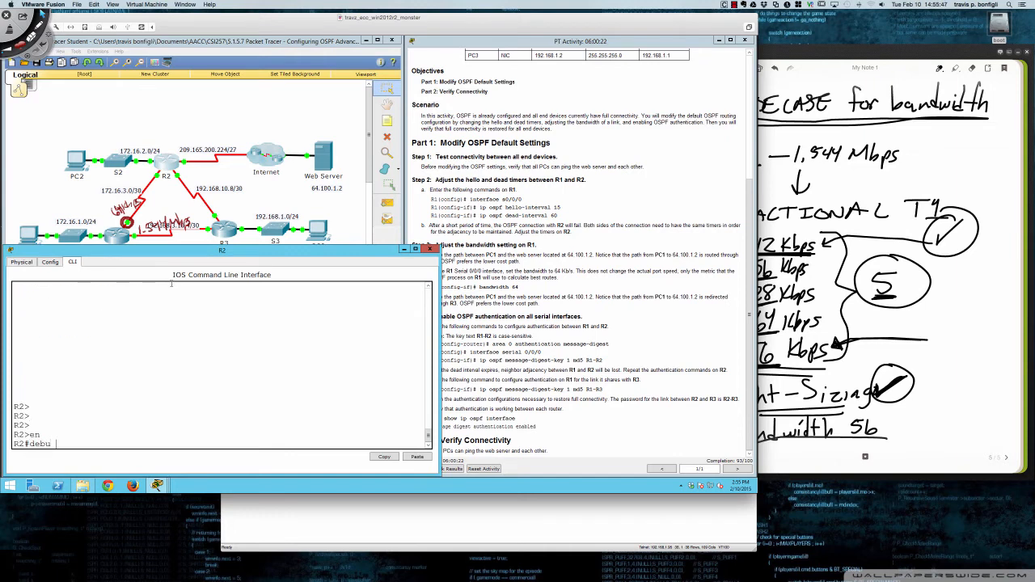
type("g ip ospf adj")
key("Return")
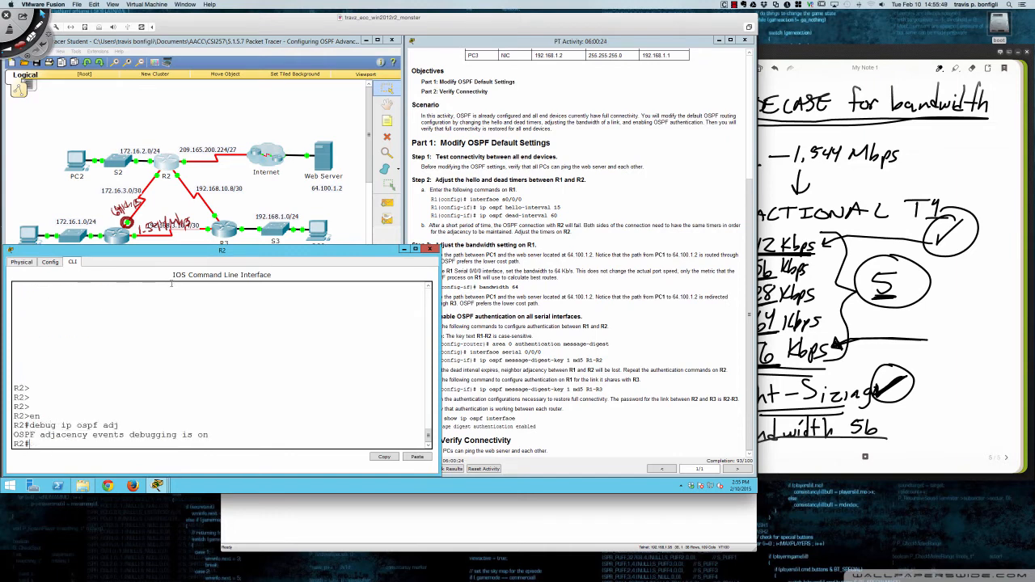
- Turn on OSPF event debugging on R2 with debug ip ospf even
type("debug ip ospf even")
key("Return")
key("Return")
key("Return")
key("Return")
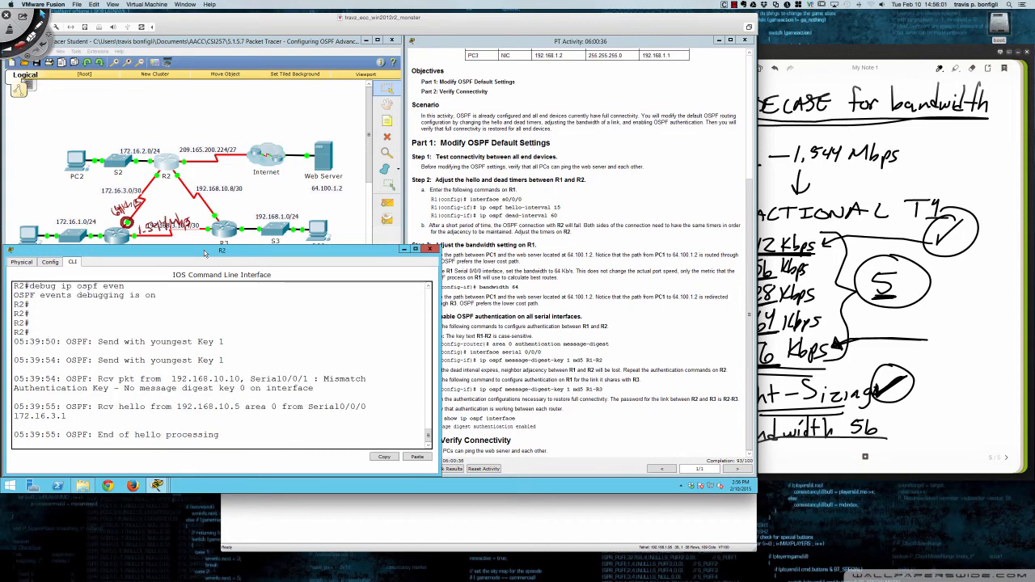
- Switch to the R3 console, enter privileged mode and turn off all debugging with u all
left_click(221, 235)
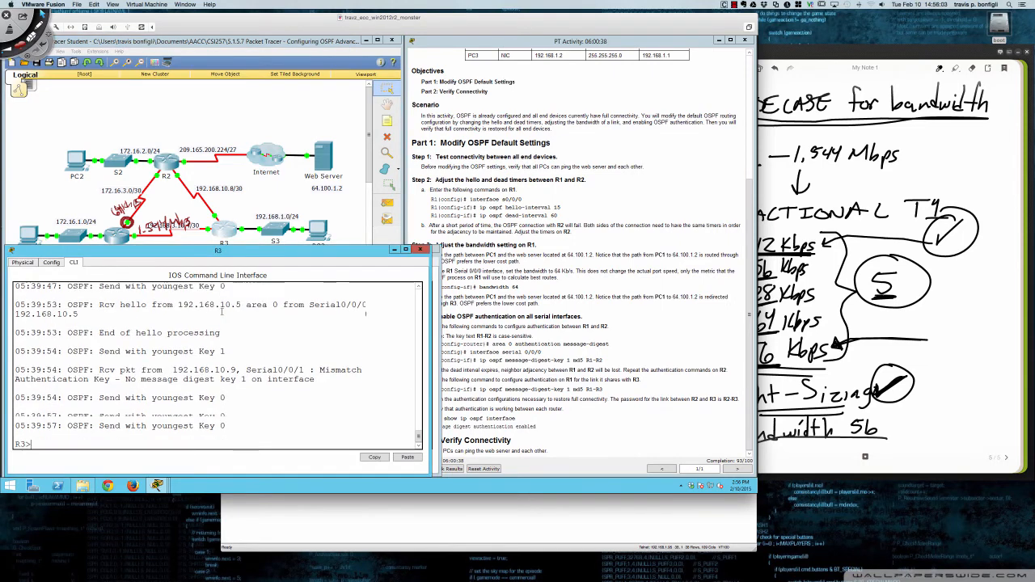
key("Return")
key("Return")
key("Return")
type("en")
key("Return")
type("u all")
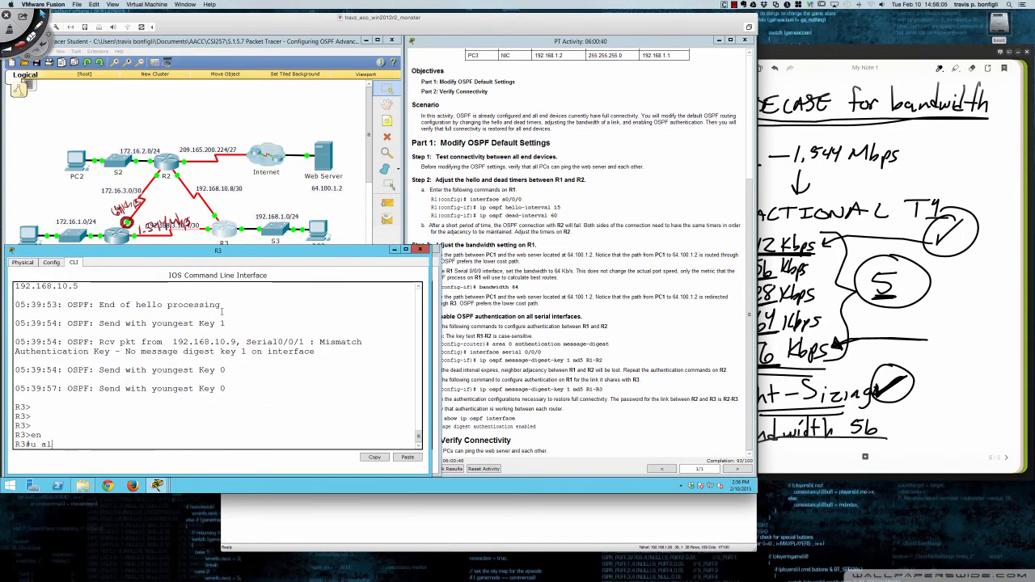
key("Return")
key("Return")
key("Return")
key("Return")
key("Return")
key("Return")
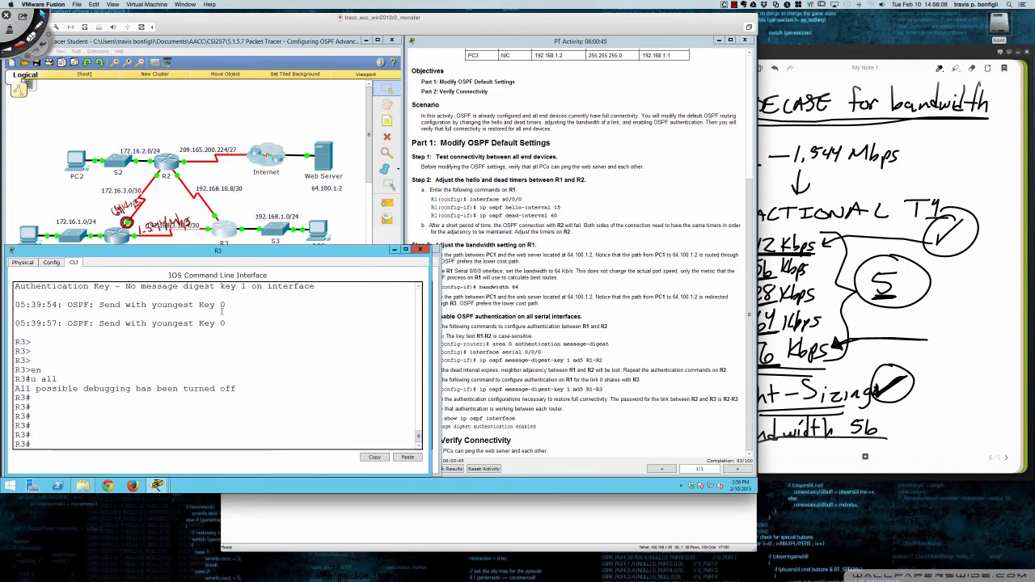
- Enter global configuration mode on R3 and check its interface addresses with do sh ip int br
type("conf t")
key("Return")
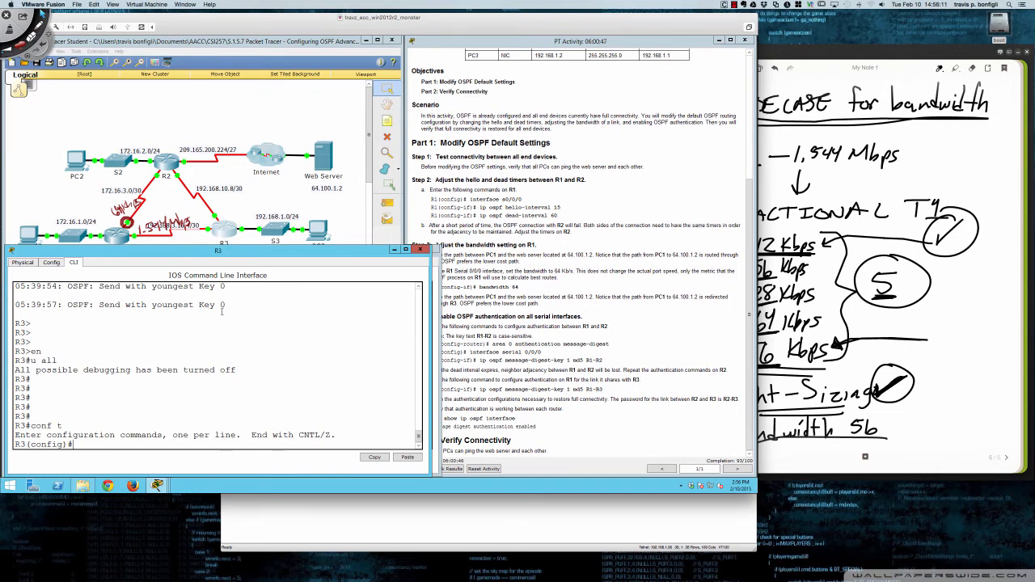
type("do sh ip int bri")
key("Return")
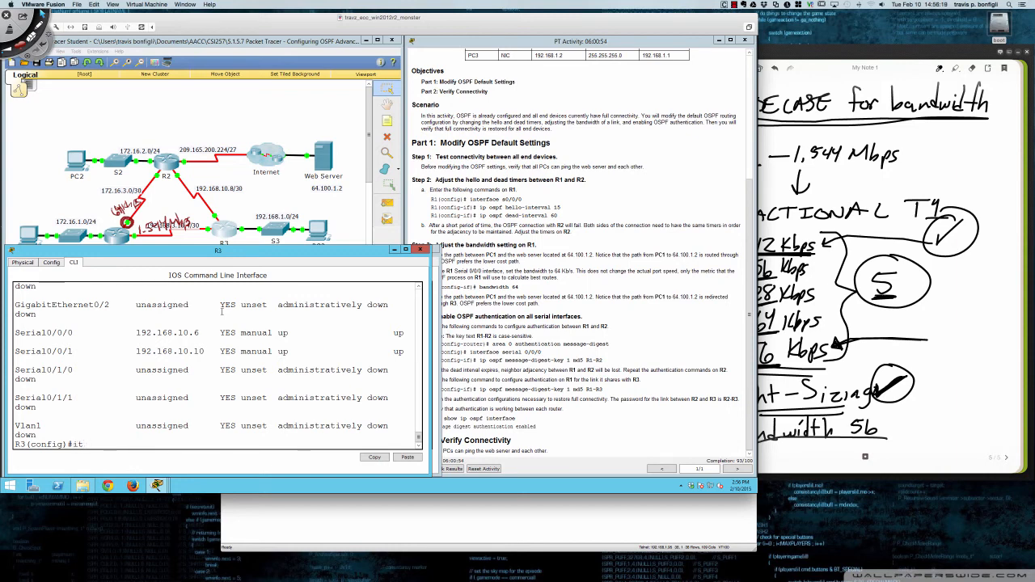
- Open interface s0/0/1 on R3 for configuration
type("int s0/0/1")
key("Return")
- Assign MD5 message-digest key 2 to R3's s0/0/1, checking the command options and entering the key password for the link to R2
type("ip ")
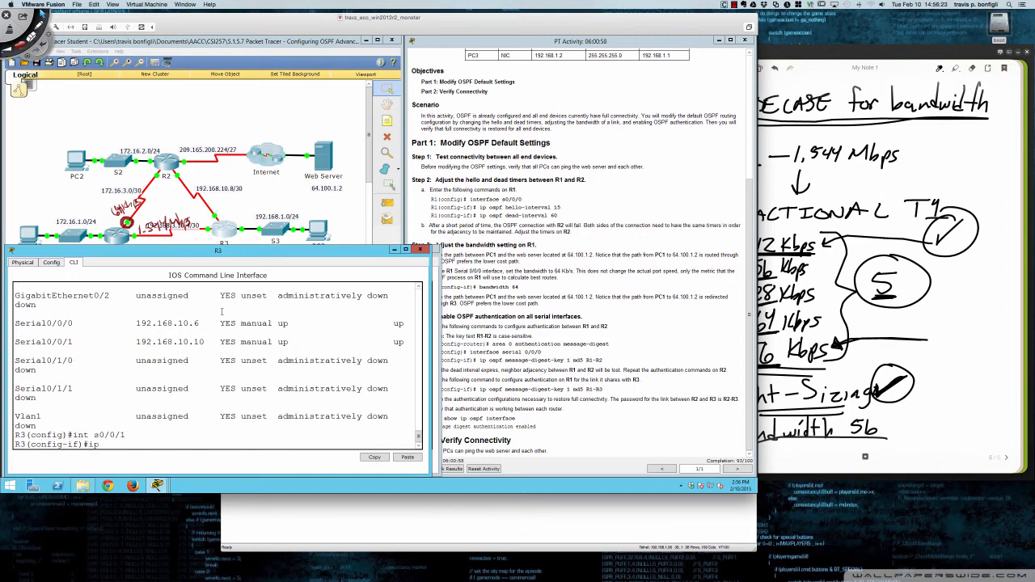
type("ospf mes")
key("Tab")
type("?")
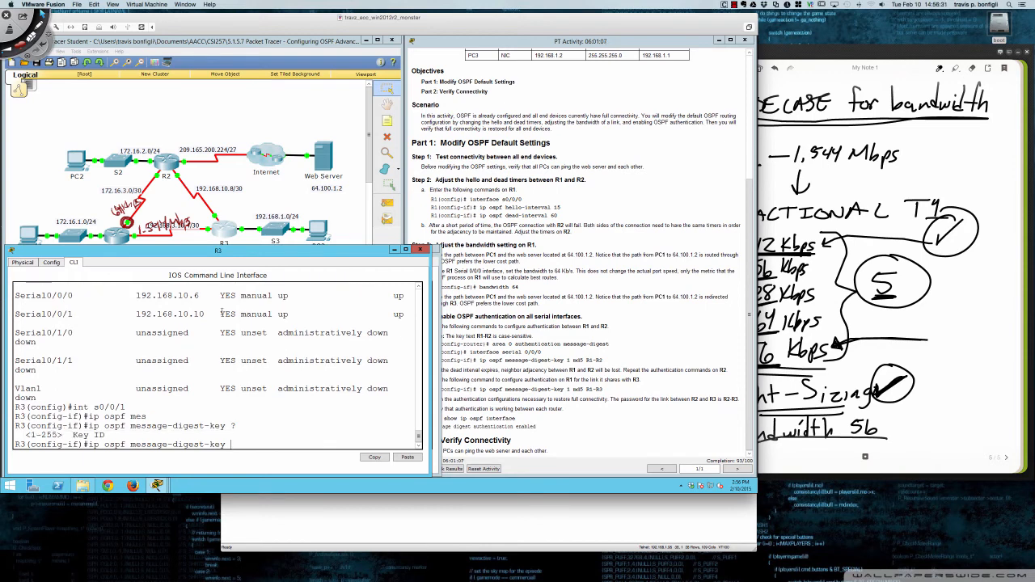
type("2 md5 ?")
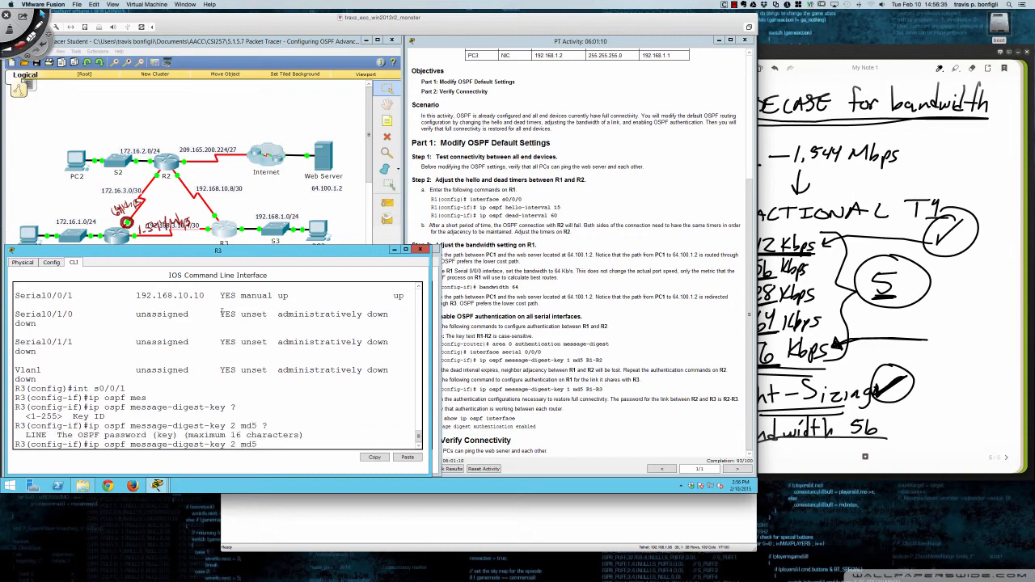
type("R2")
key("BackSpace")
type("3")
key("Return")
key("Return")
key("Return")
key("Return")
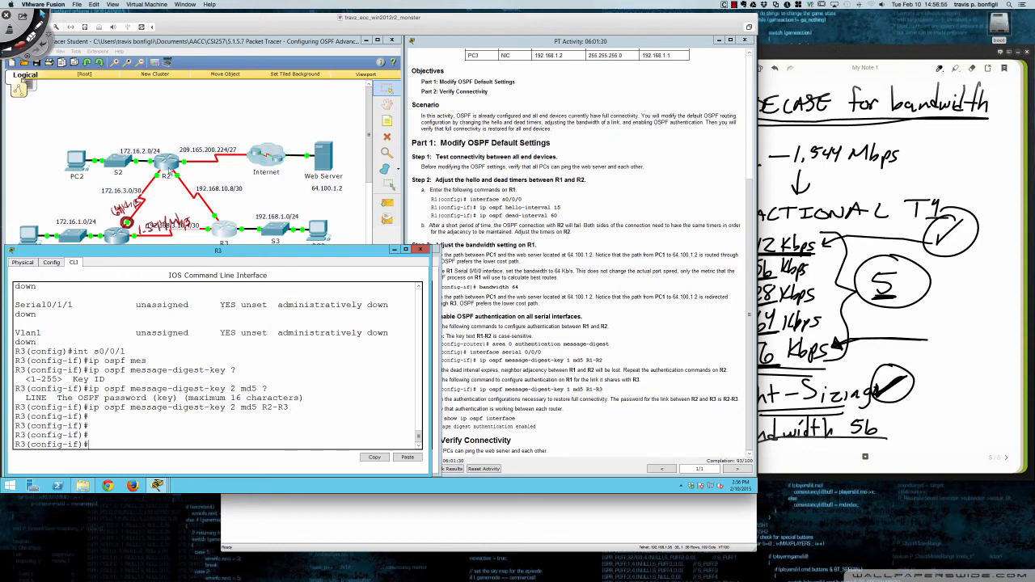
- Switch to the R2 console and examine the OSPF debug output about authentication packets received on Serial0/0/1
left_click(170, 167)
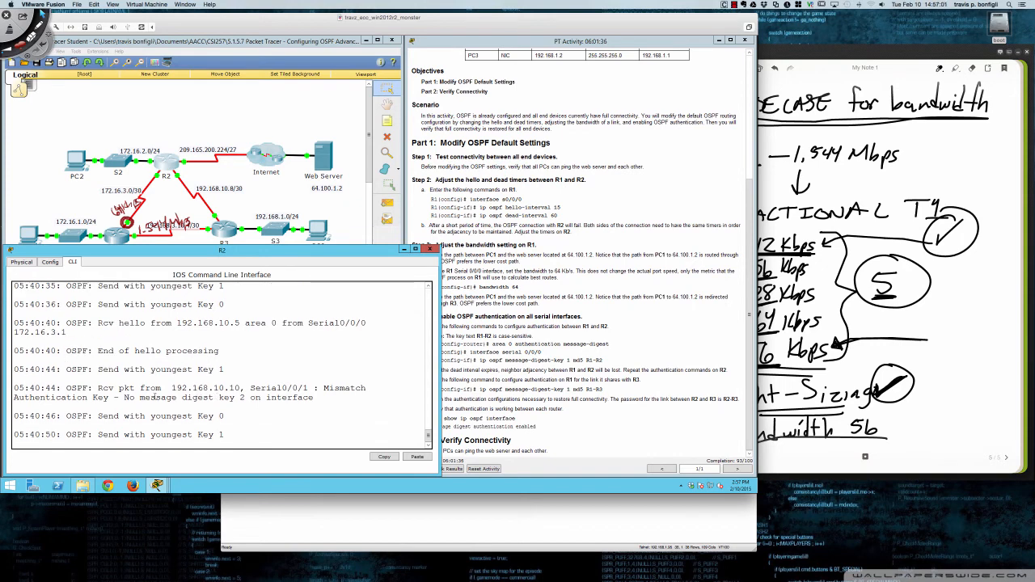
left_click_drag(119, 388, 312, 381)
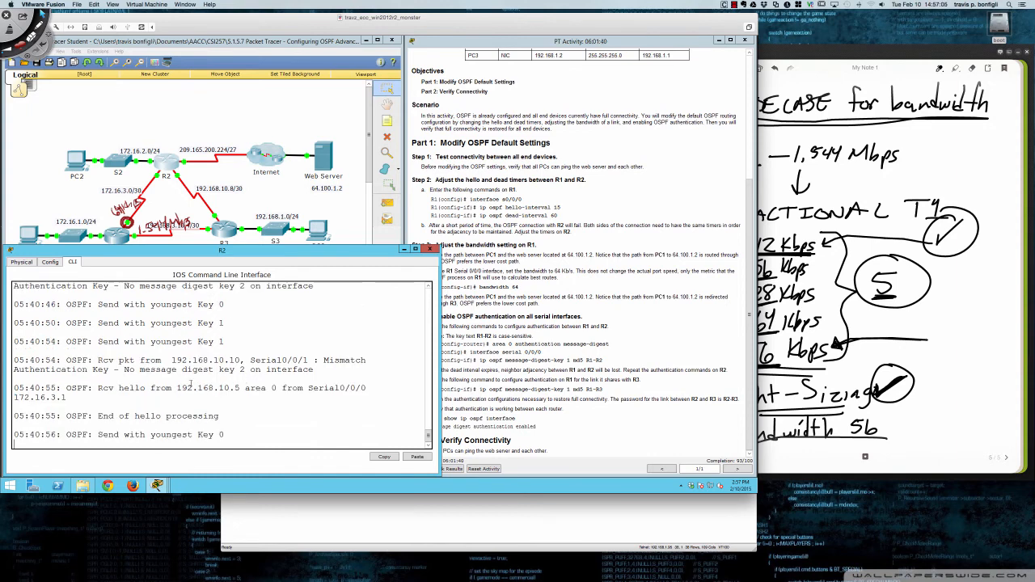
left_click_drag(181, 370, 259, 369)
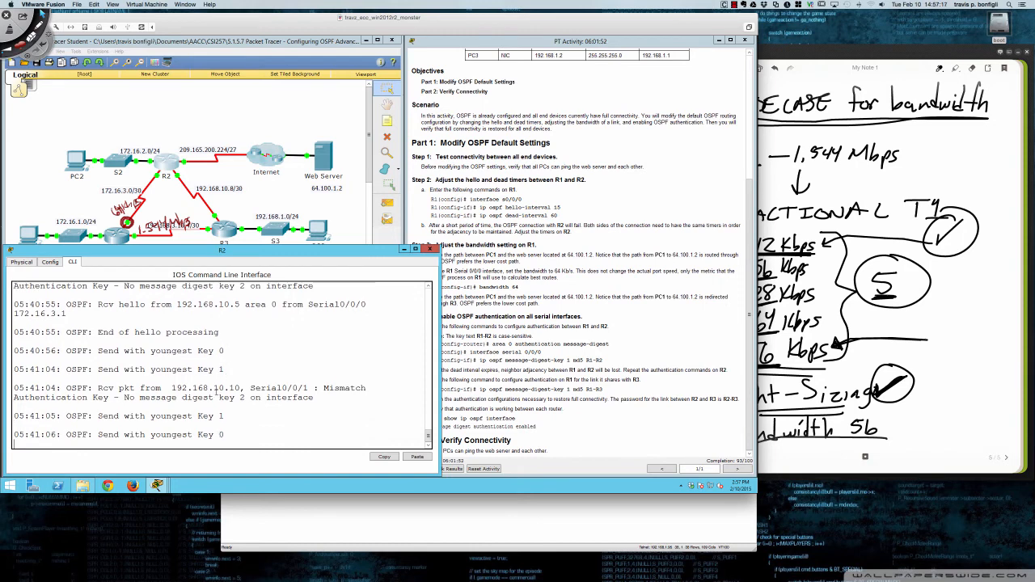
left_click_drag(214, 390, 256, 398)
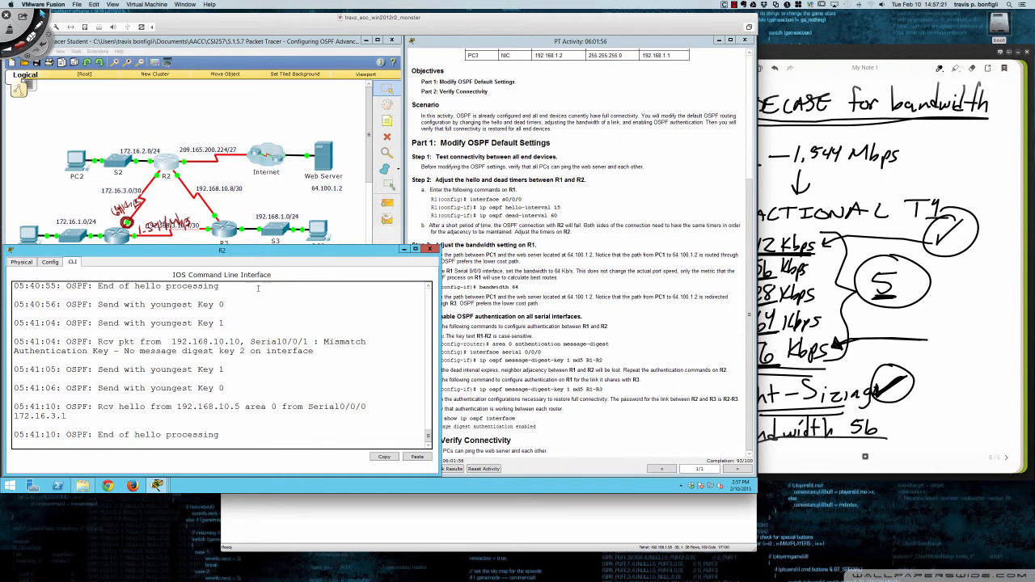
- Return to the R3 console and remove message-digest key 2 and its key password from s0/0/1 with the no command
left_click(229, 233)
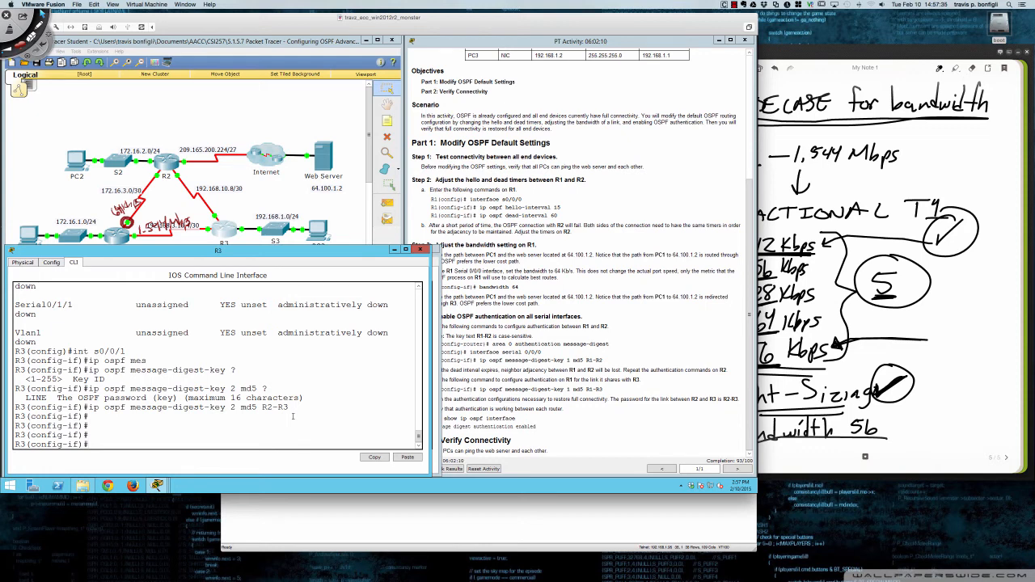
key("Up")
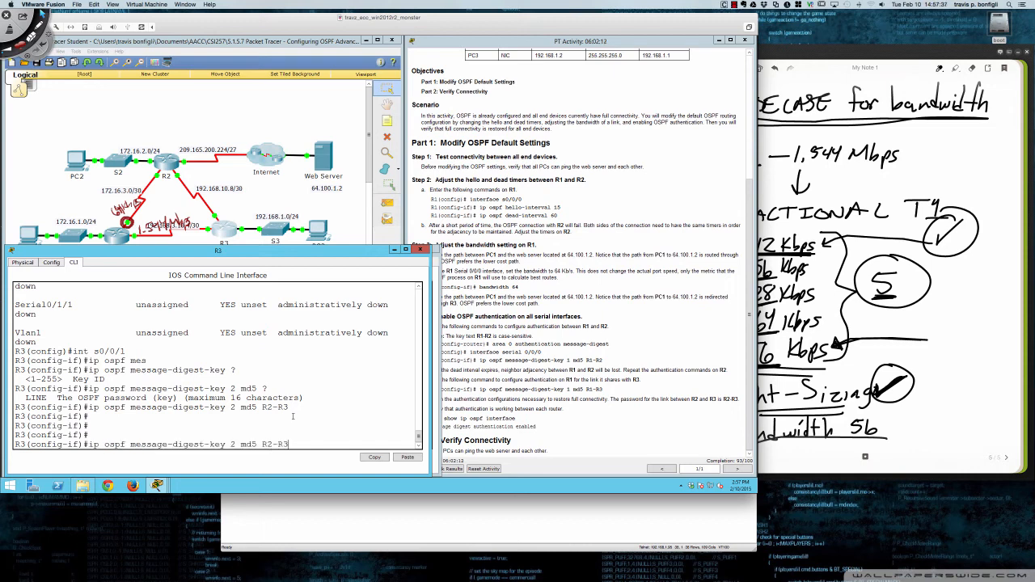
key("Home")
type("no")
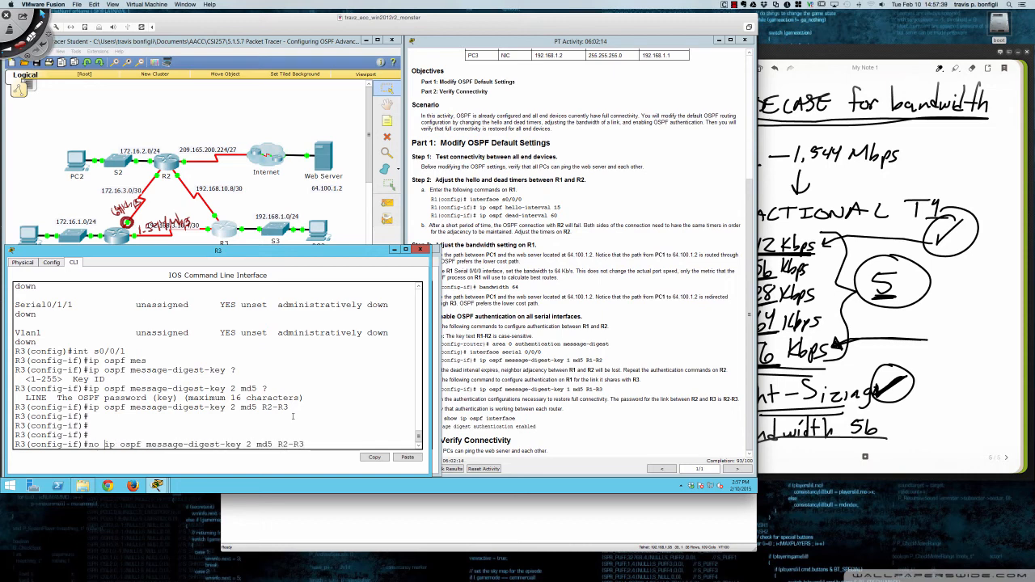
key("Return")
- Assign MD5 message-digest key 1 to R3's s0/0/1, entering the key password for the link to R2
key("Up")
key("Up")
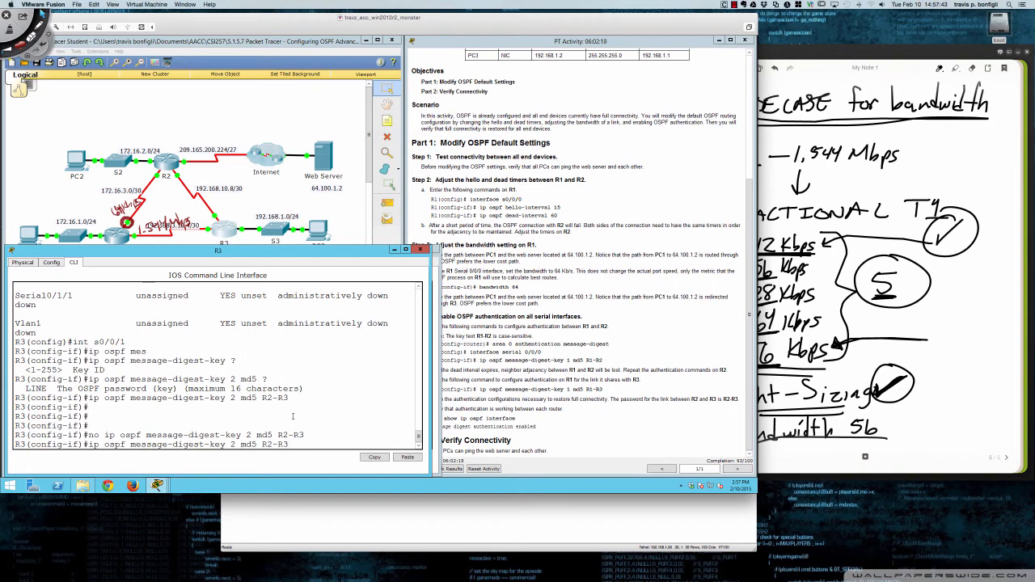
key("Return")
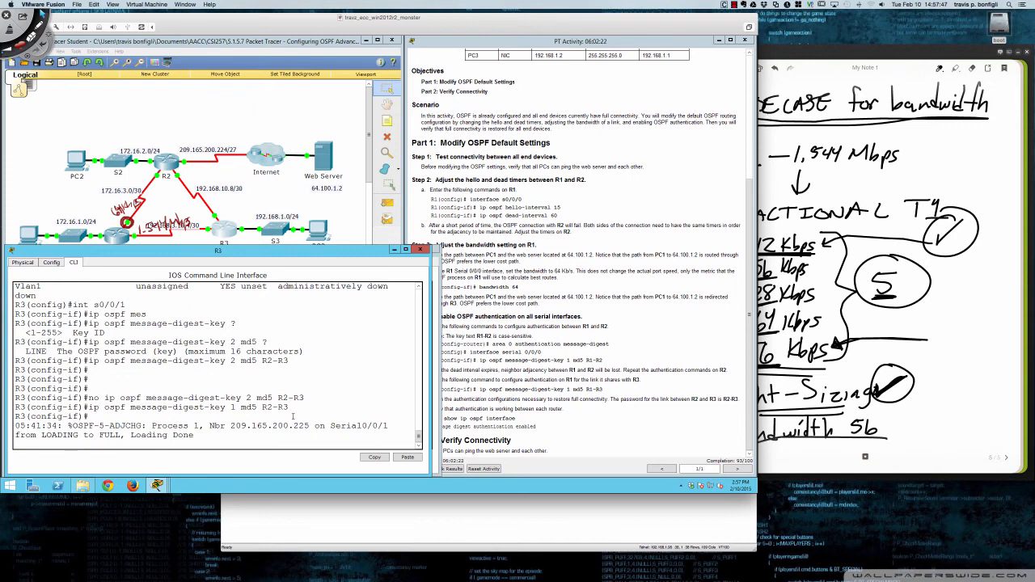
key("Return")
key("Return")
key("Return")
key("Return")
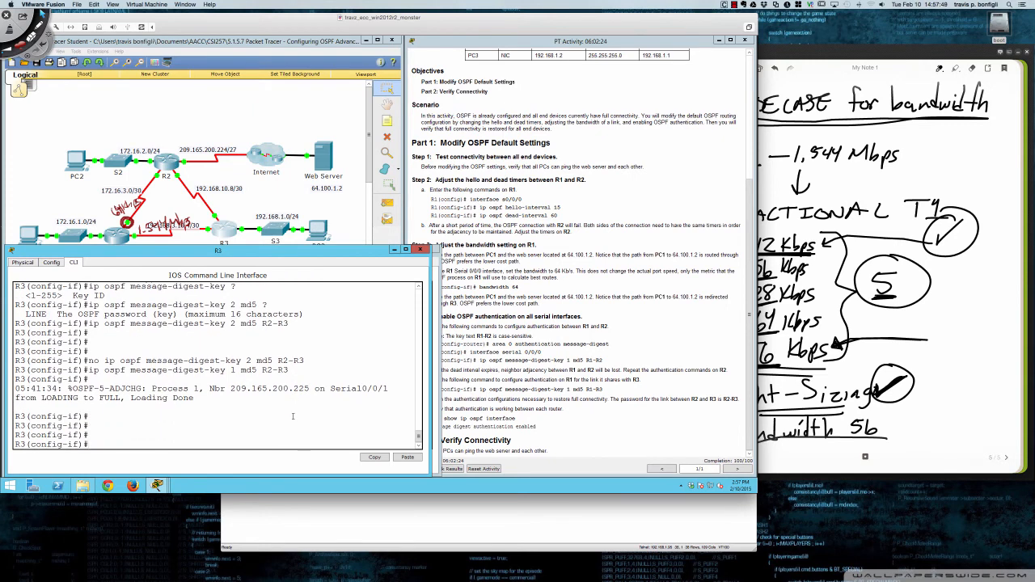
key("Return")
key("Return")
key("Return")
- Run do sh ip ospf int on R3 and check the message digest authentication status of its interfaces
type("d")
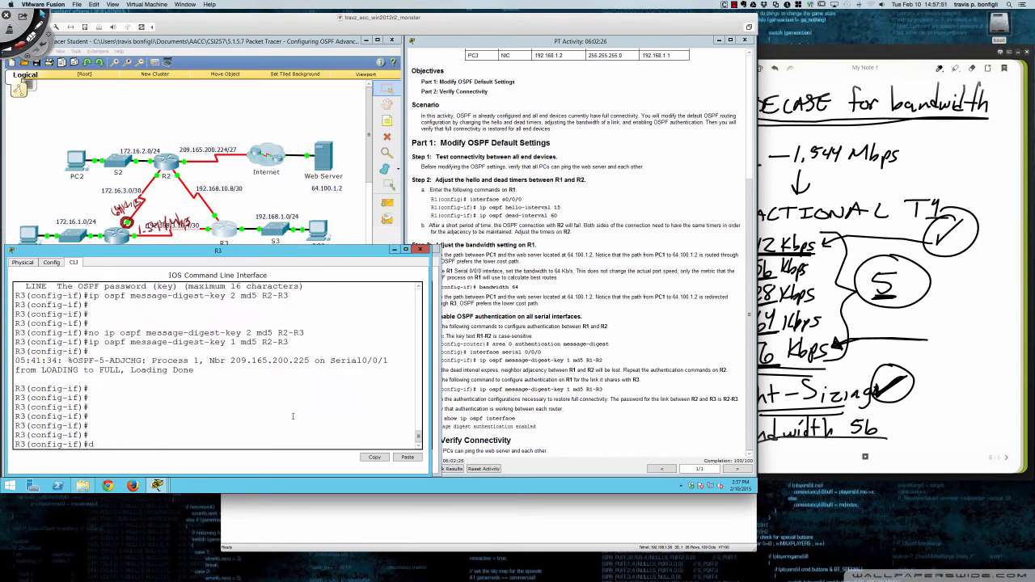
type("o sh ip ospf int")
key("Return")
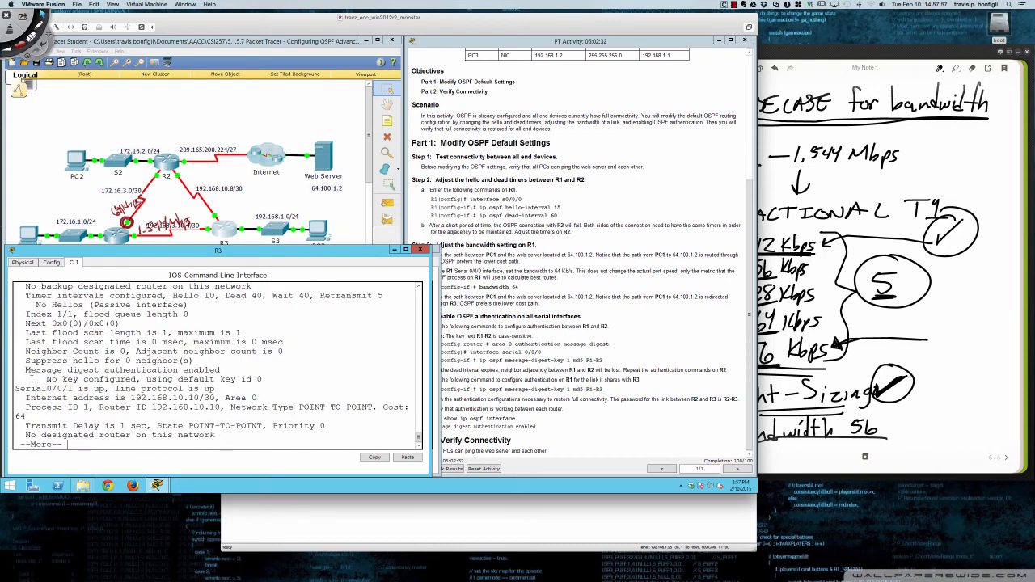
left_click_drag(36, 370, 217, 370)
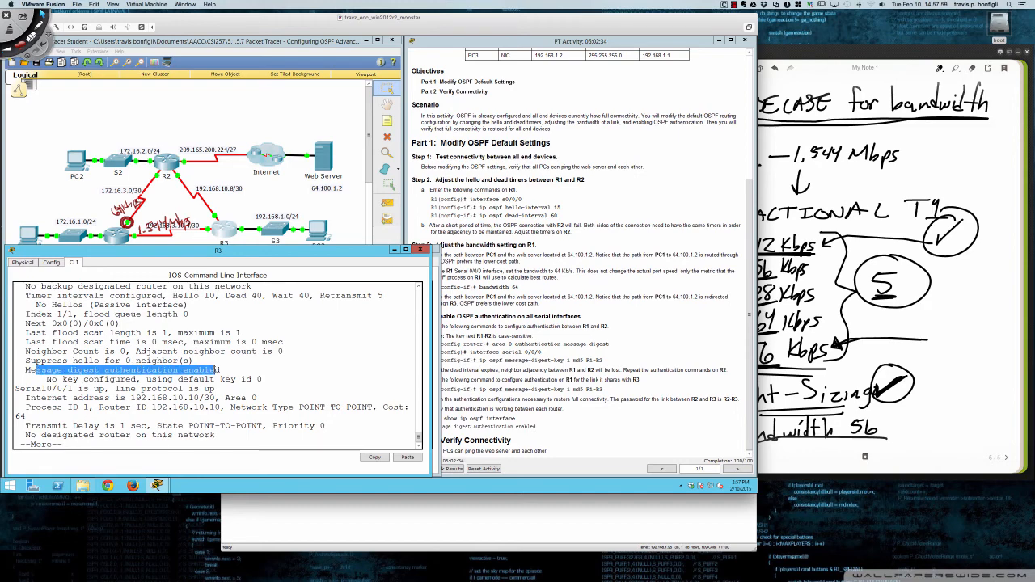
scroll(237, 370, "up", 4)
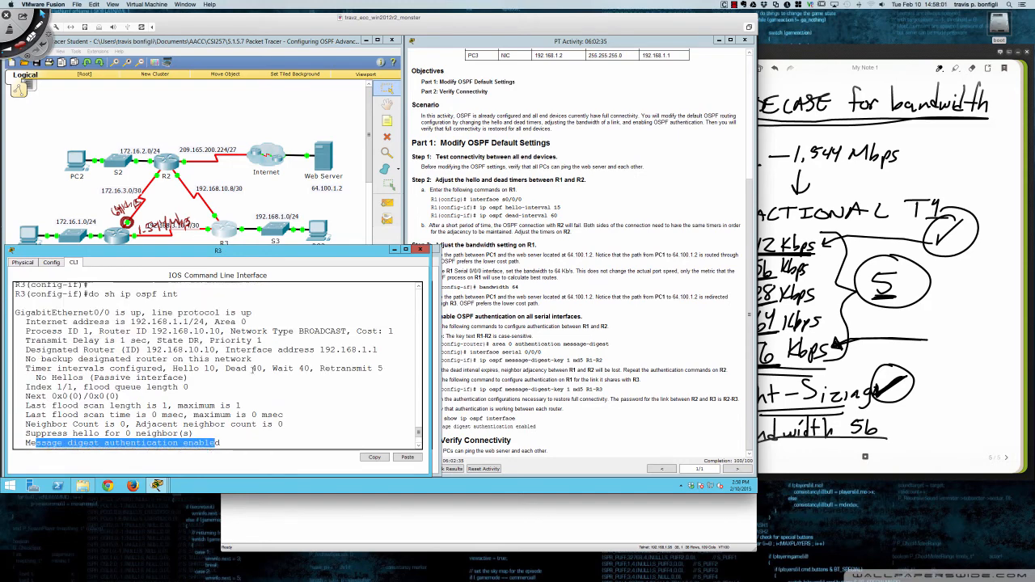
- Run do sh ip ospf int s0/0/0 on R3 and check the interface's message digest authentication status and key id
scroll(253, 369, "down", 6)
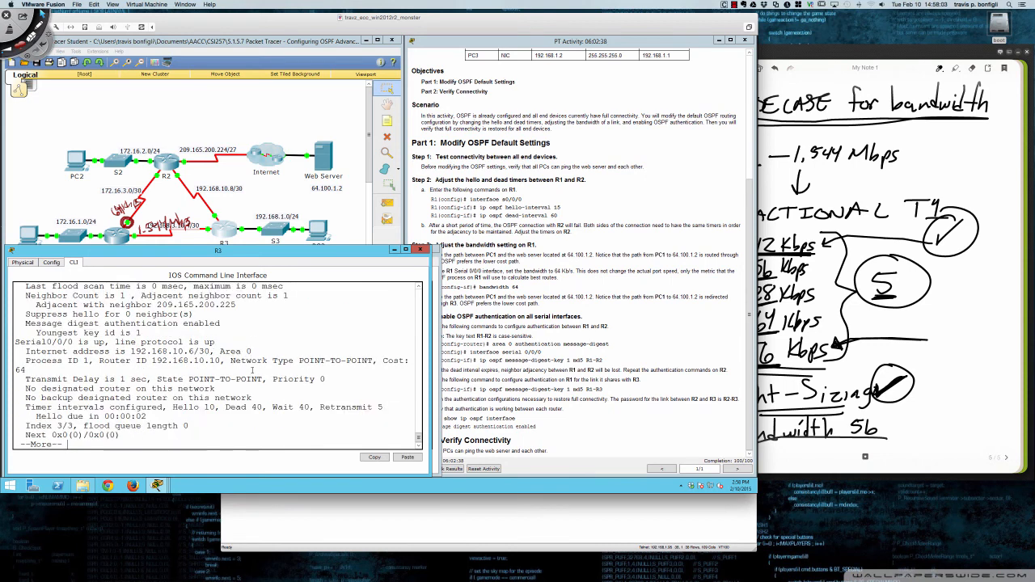
key("Return")
key("Return")
key("Return")
key("Return")
key("Return")
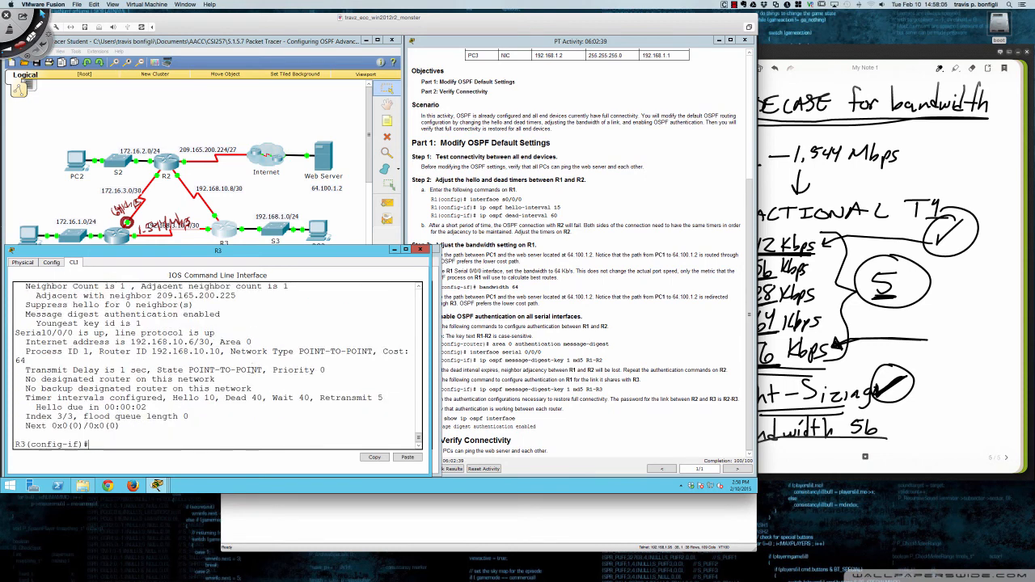
type("do sh ip ospf int")
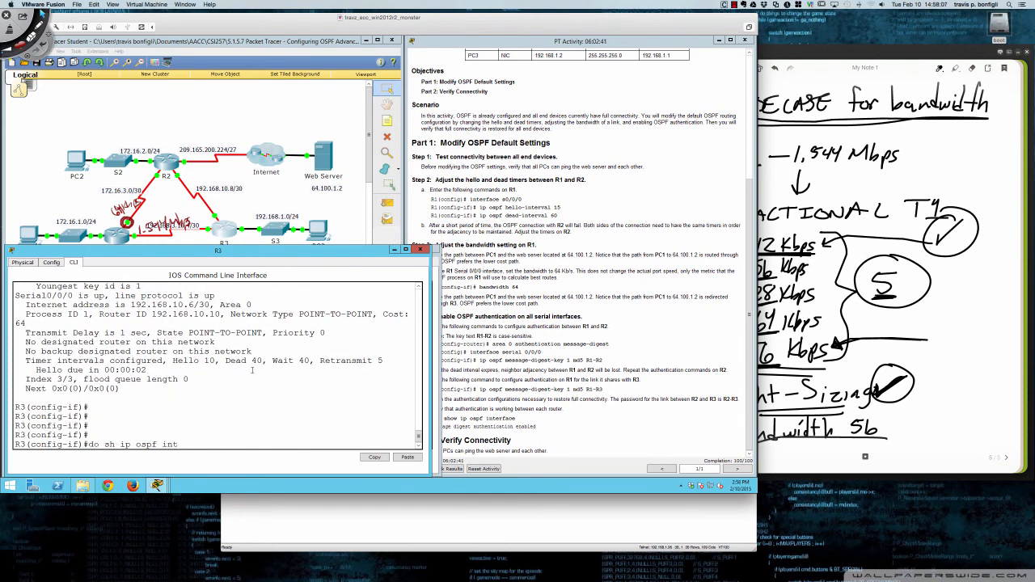
type(" s0/0/0")
key("Return")
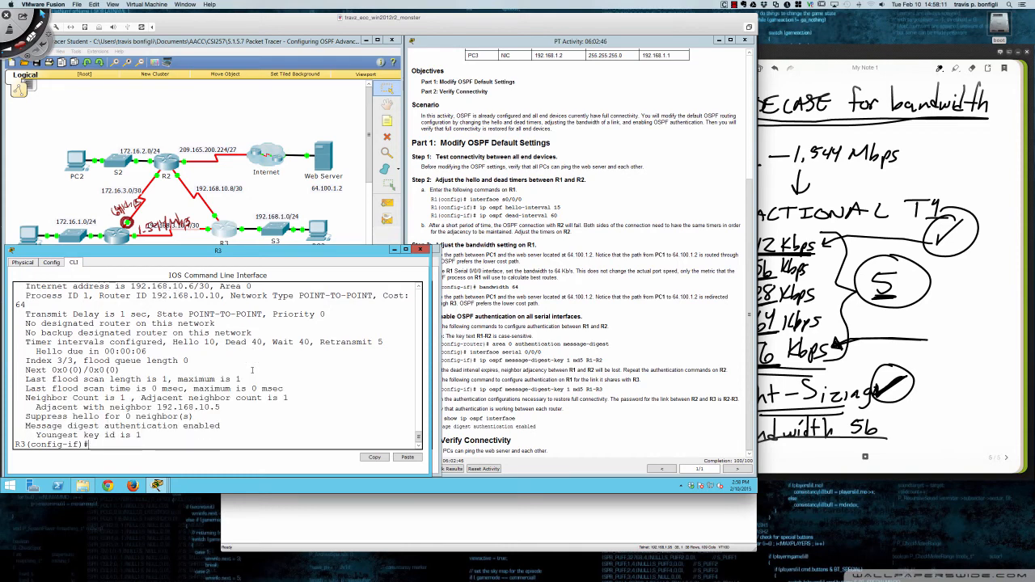
left_click_drag(22, 425, 151, 433)
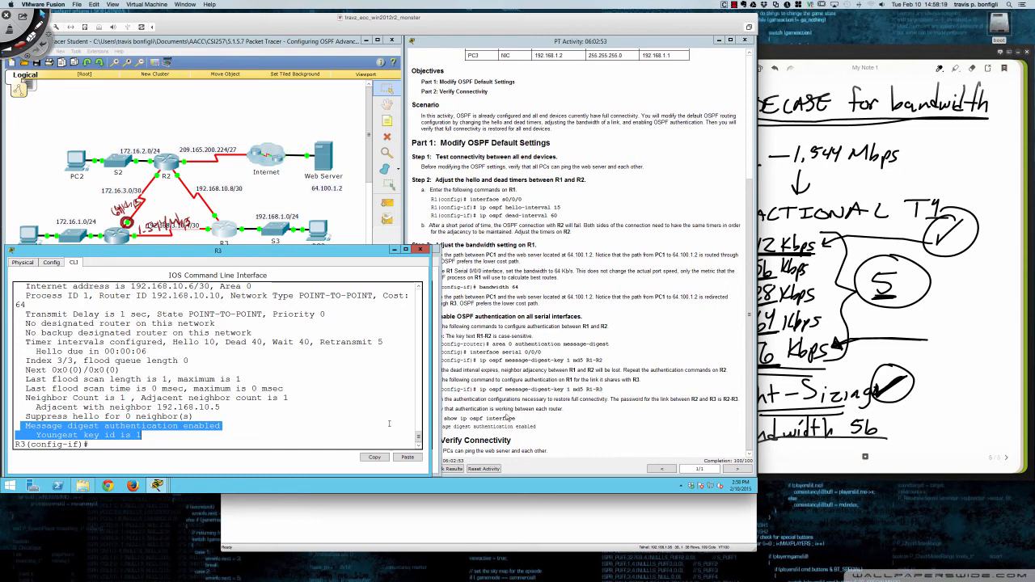
- Open PC1's command prompt and ping the web server at 64.100.1.2
left_click(533, 416)
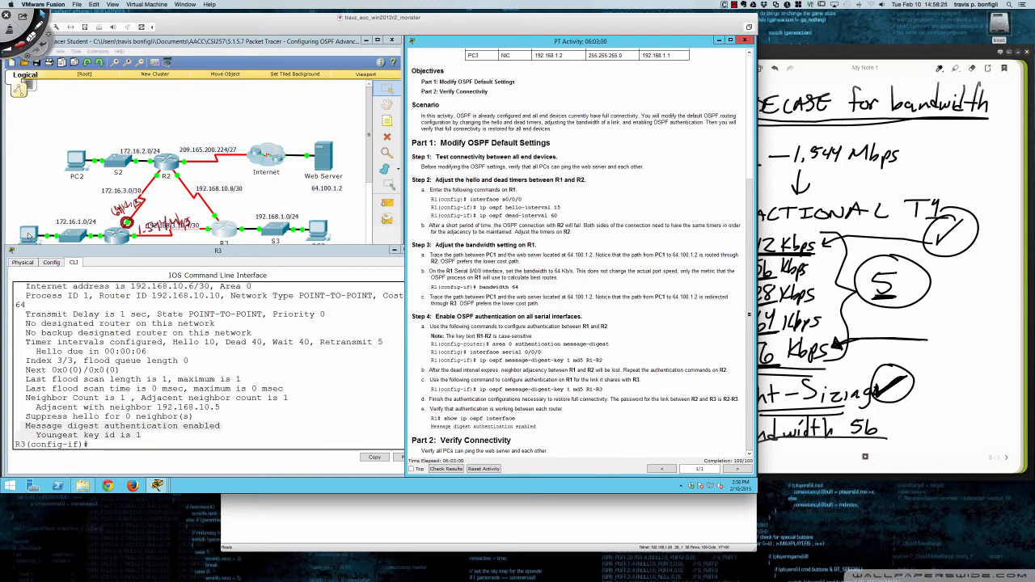
left_click(30, 235)
left_click(427, 202)
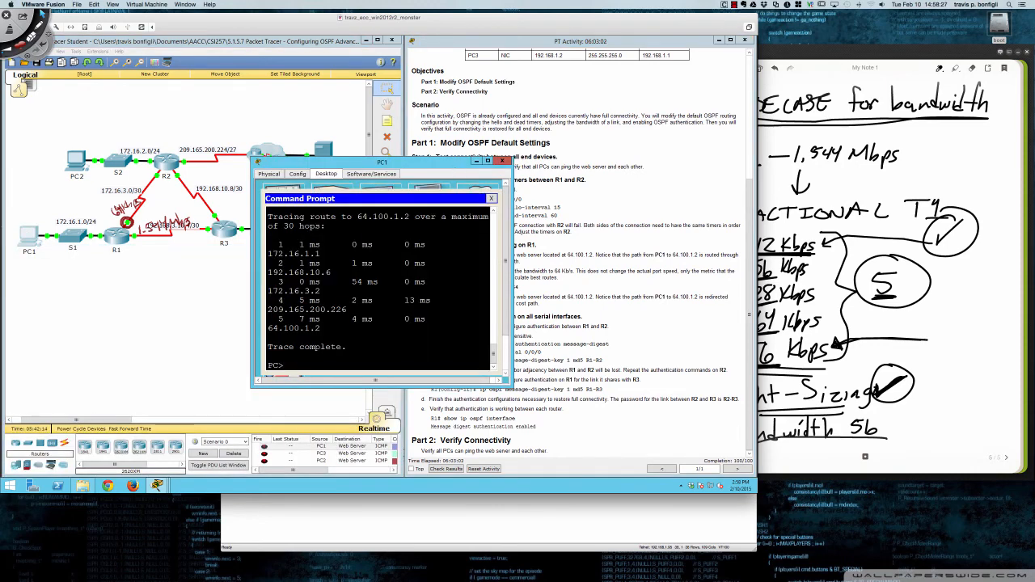
left_click_drag(313, 272, 266, 250)
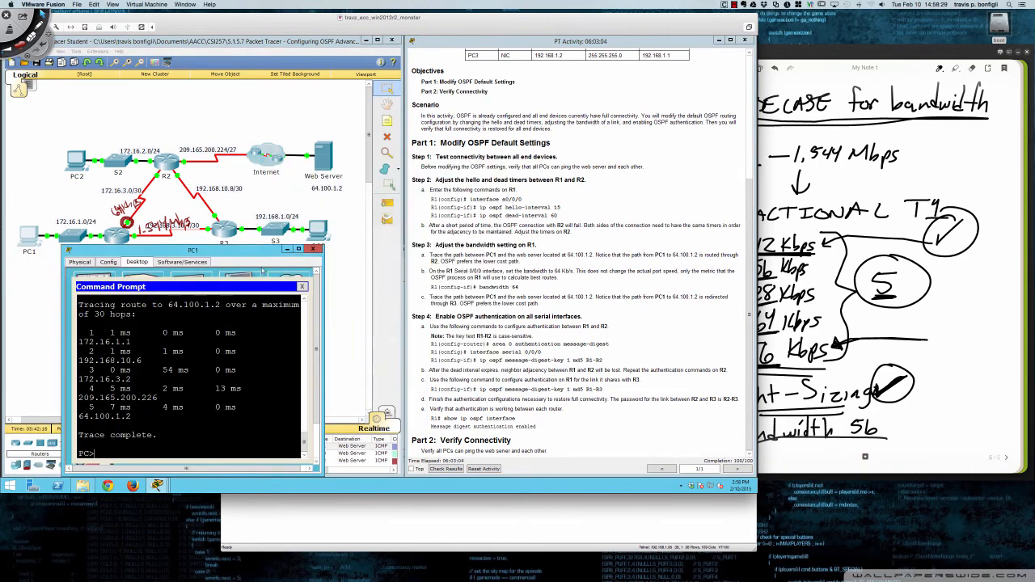
type("ping 64.100.1.2")
key("Return")
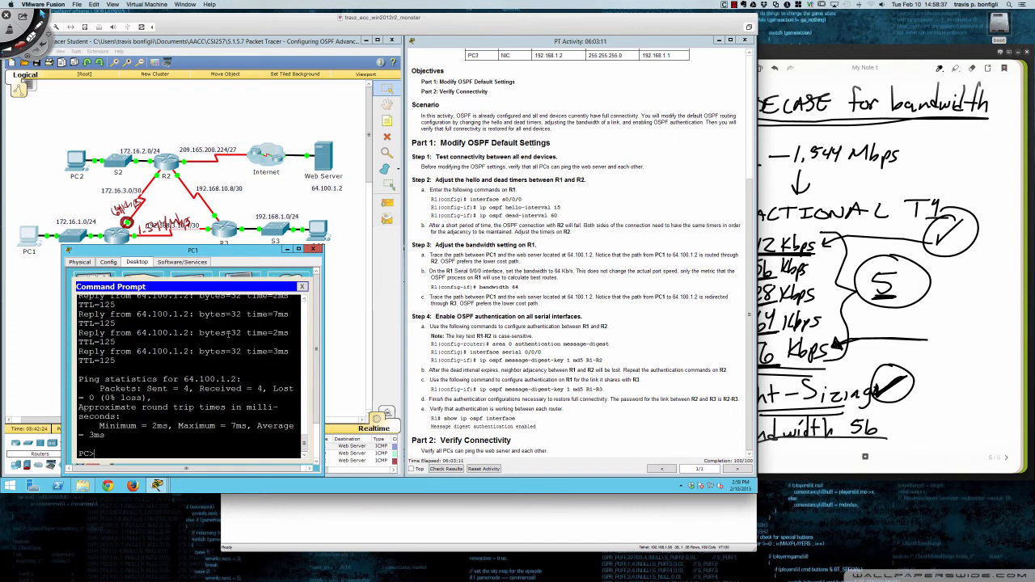
- Trace the route from PC1 to 64.100.1.2 with tracert, examine the second hop, and close PC1's window
type("tracert 64.100.1.2")
key("Return")
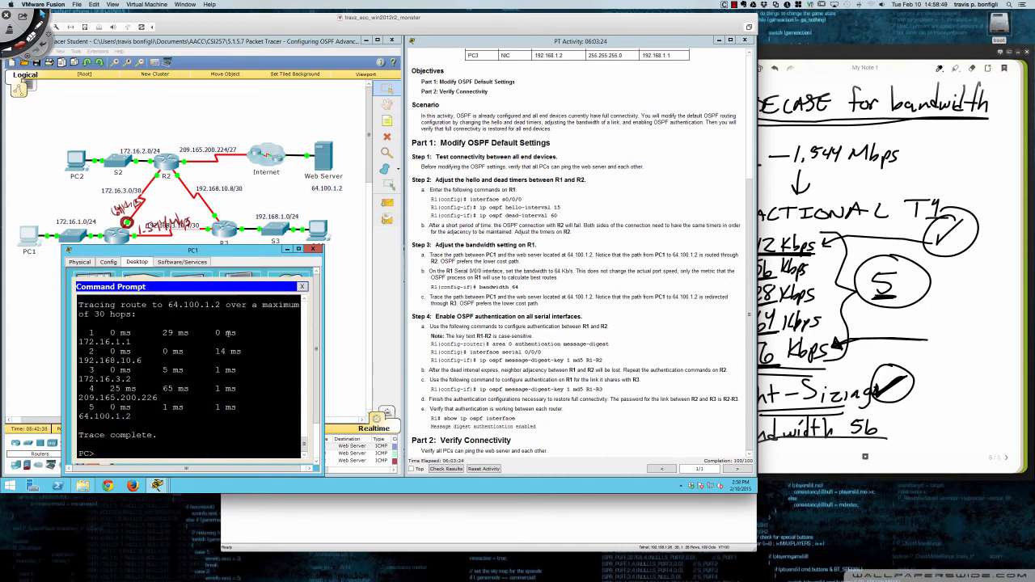
left_click_drag(96, 360, 142, 361)
left_click(212, 352)
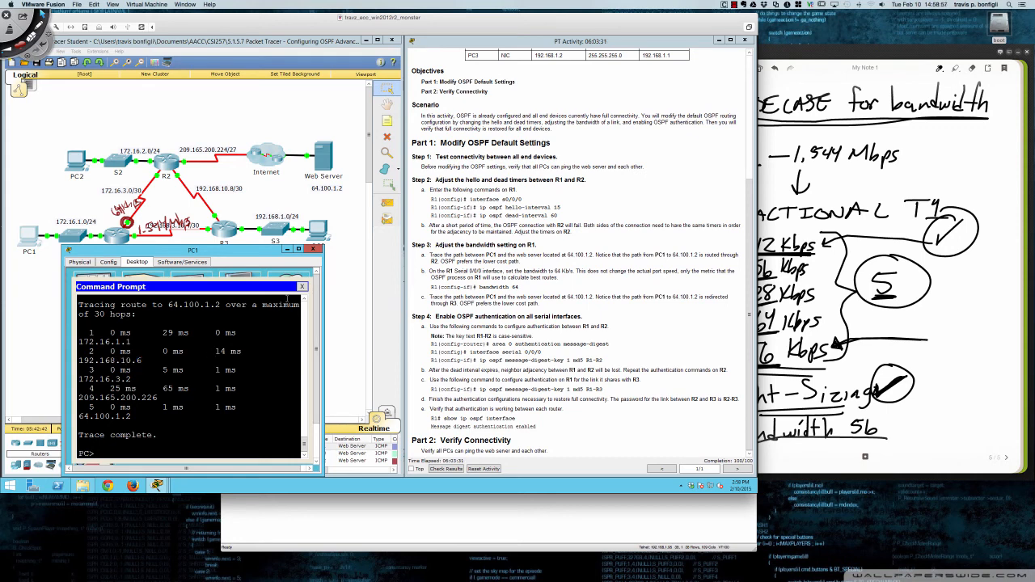
left_click(314, 250)
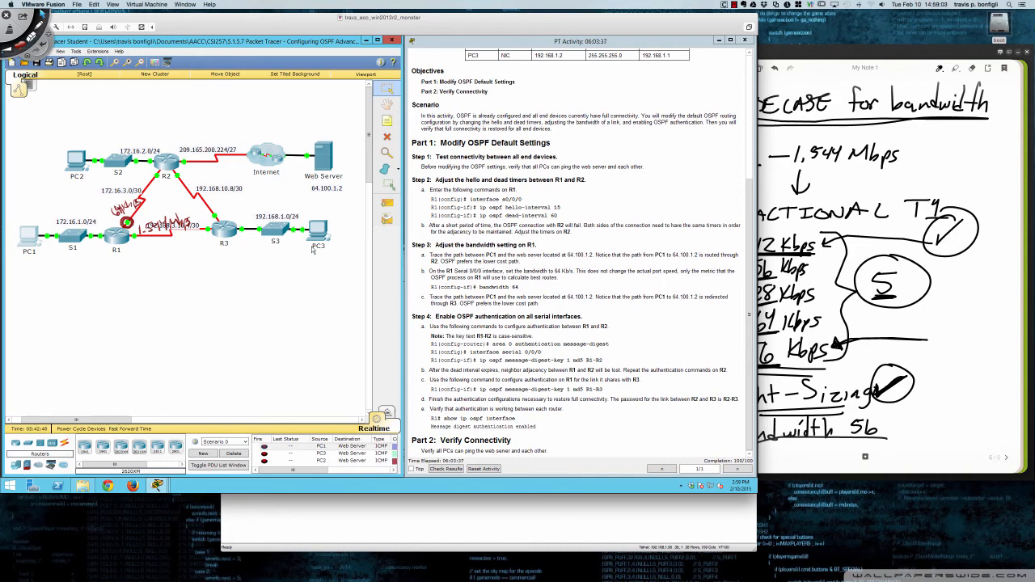
scroll(533, 209, "up", 3)
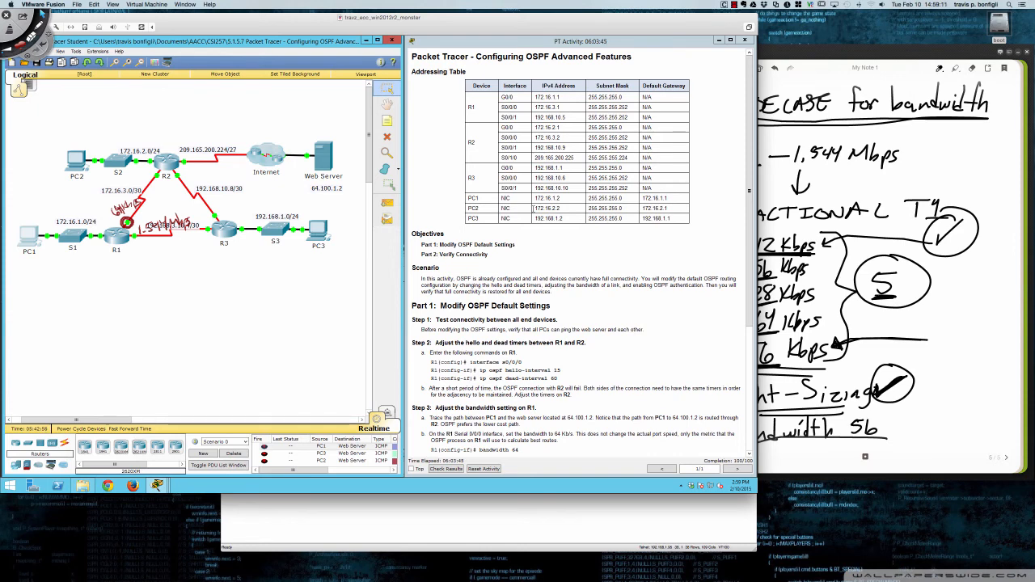
left_click(866, 175)
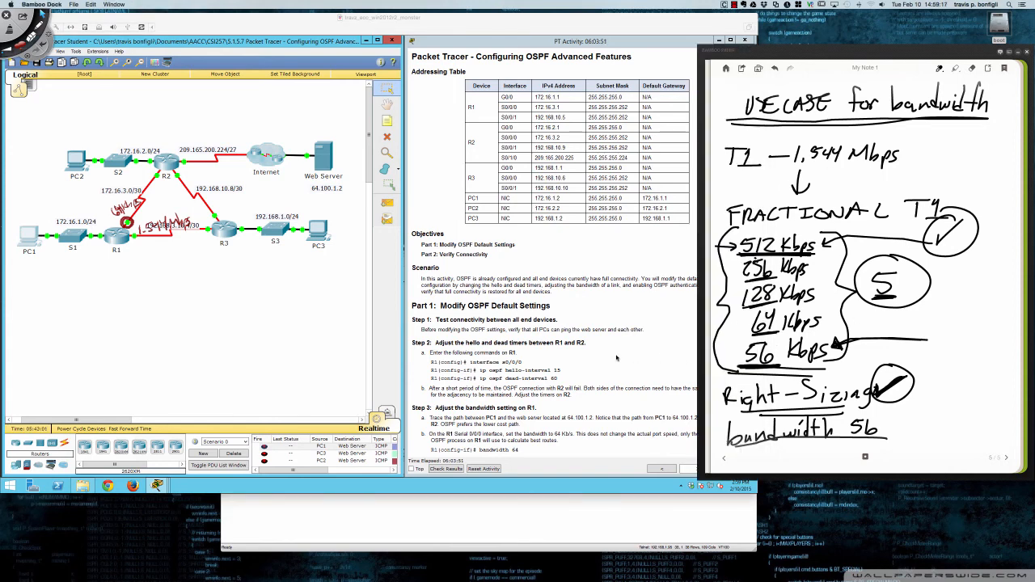
left_click(616, 357)
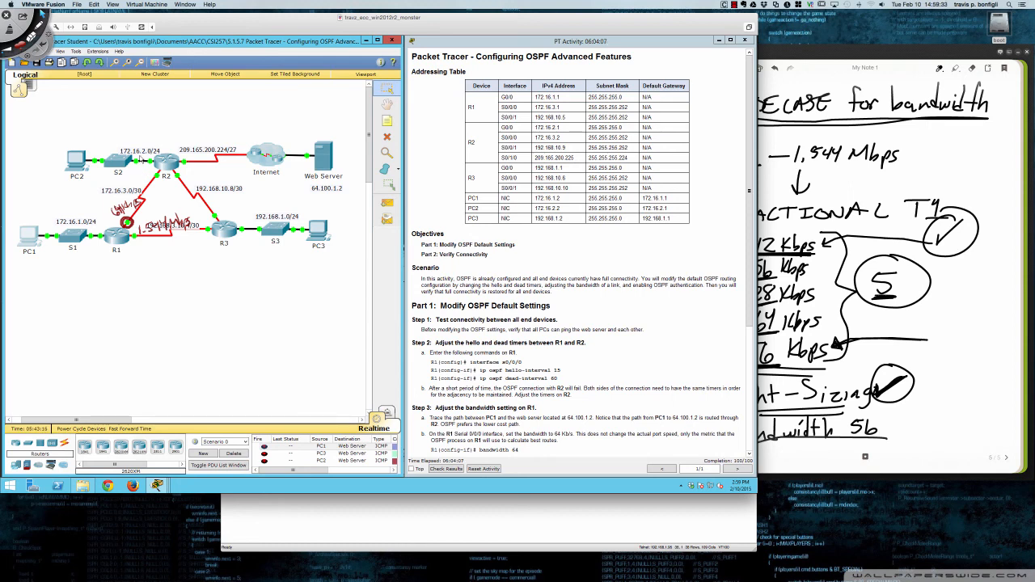
- Switch to Deskscribble, clear the handwritten ink annotations over the network topology, and return to the virtual machine
key("super+Tab")
key("super+n")
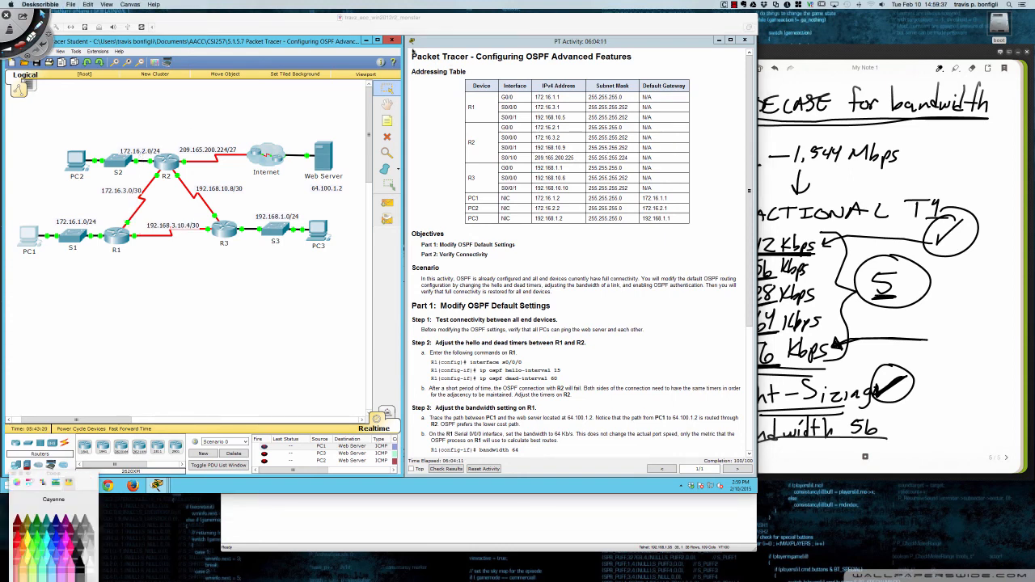
left_click(470, 28)
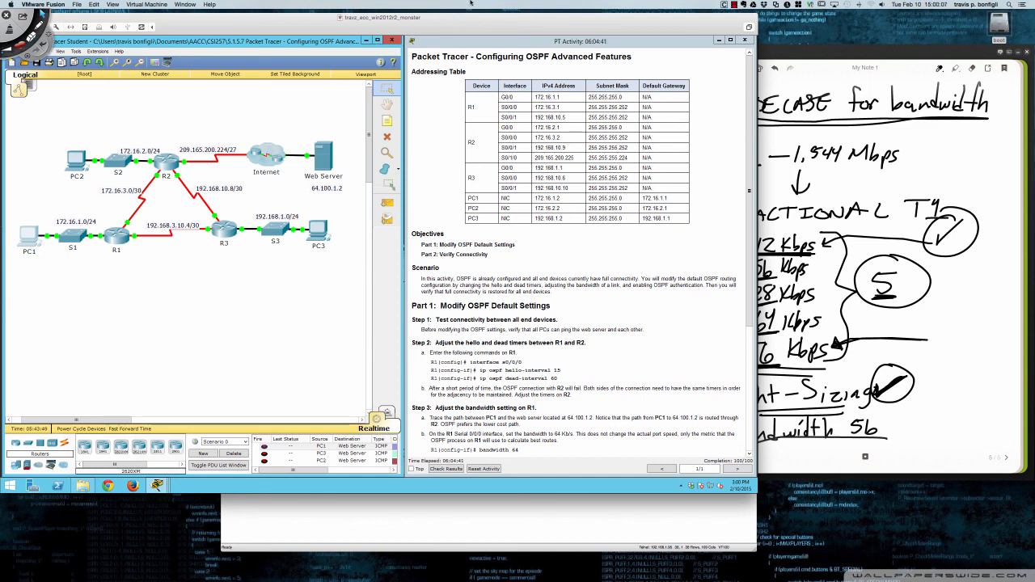
left_click(733, 5)
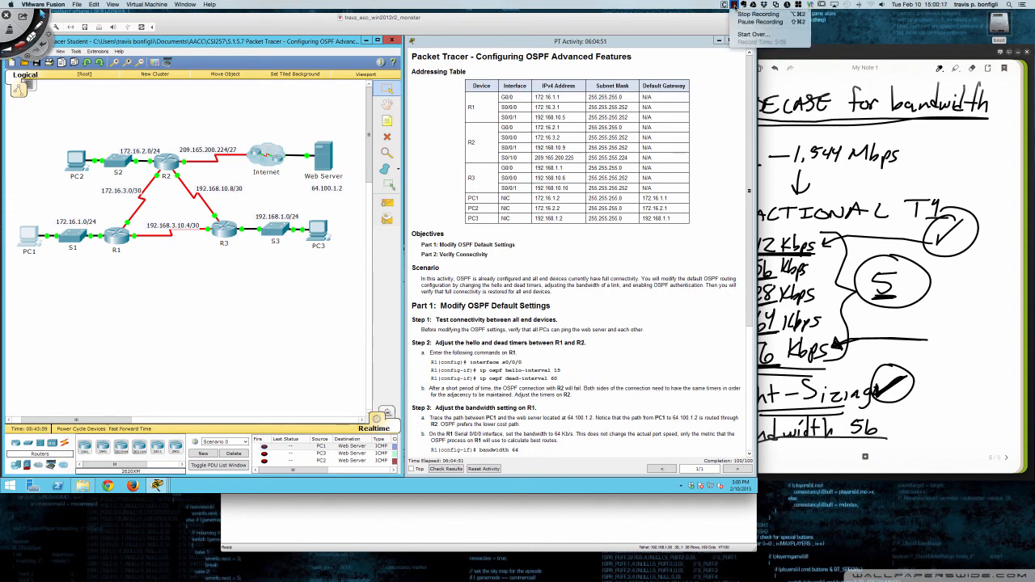